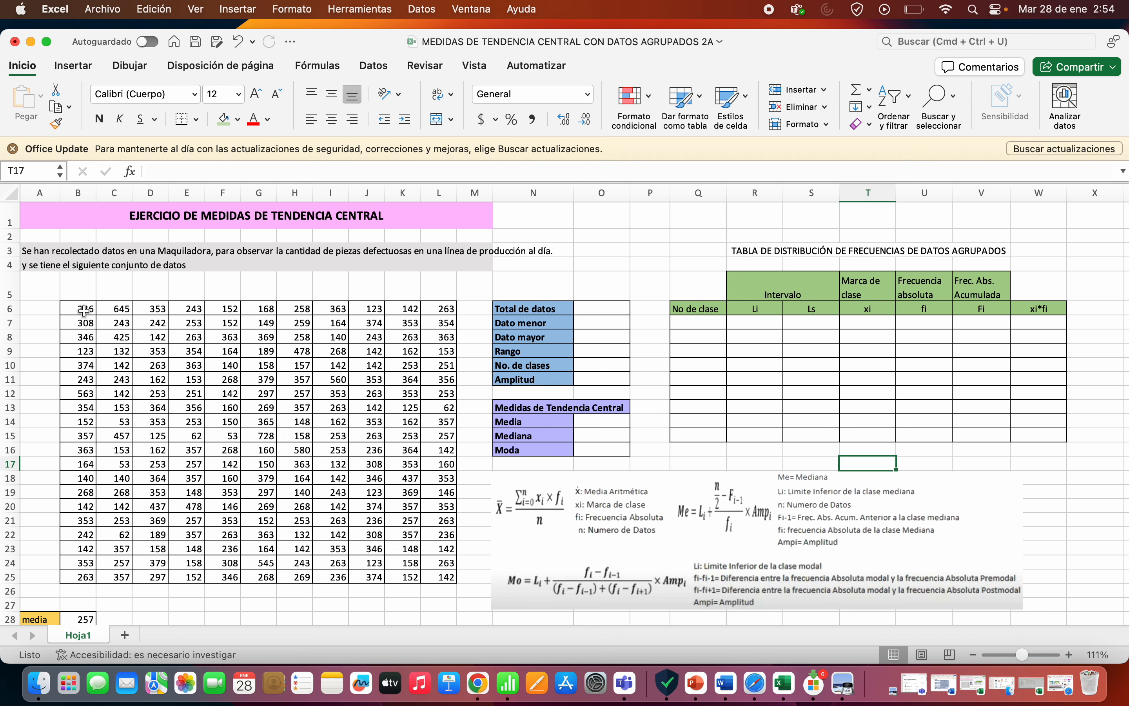
Clear the existing media, mediana and moda results in cells B28:B30 below the data set
{"action": "left_click_drag", "start_coordinate": [84, 309], "coordinate": [455, 571]}
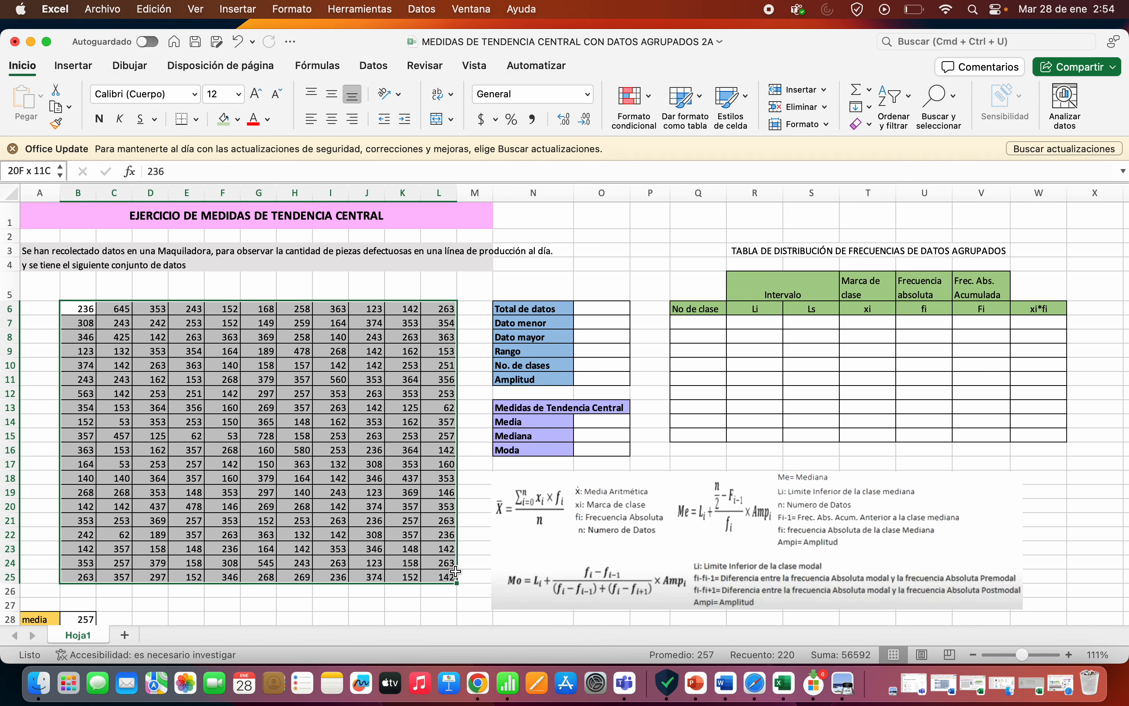
{"action": "left_click", "coordinate": [451, 604]}
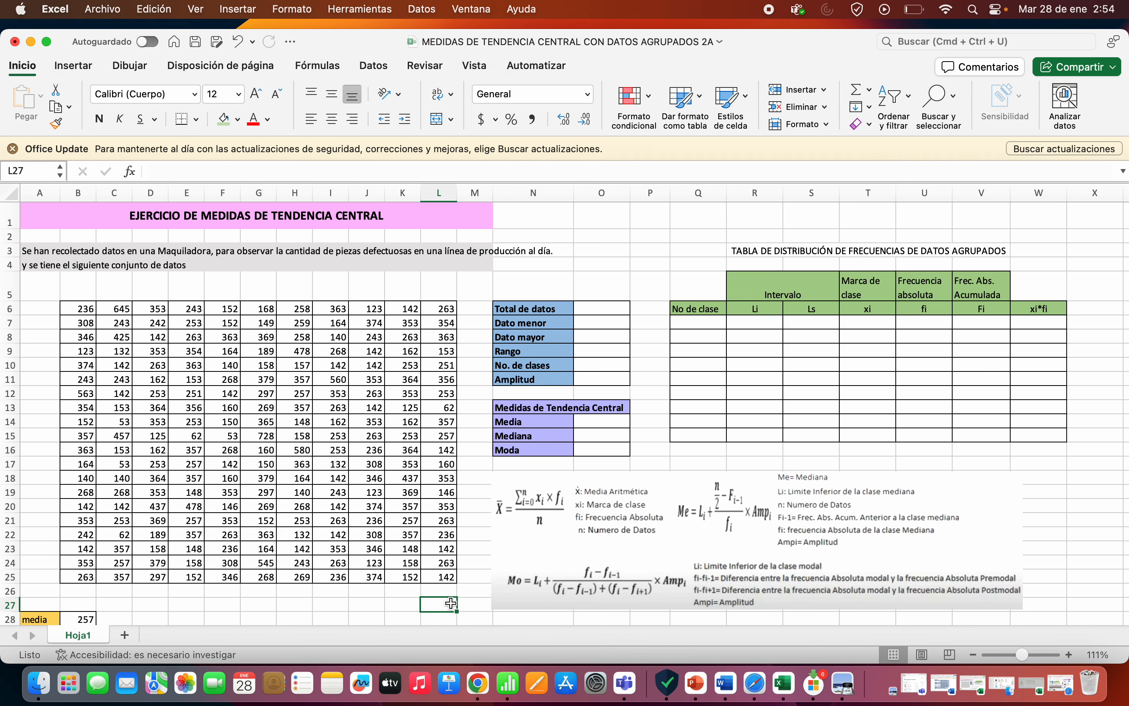
{"action": "scroll", "coordinate": [451, 604], "scroll_direction": "down", "scroll_amount": 2}
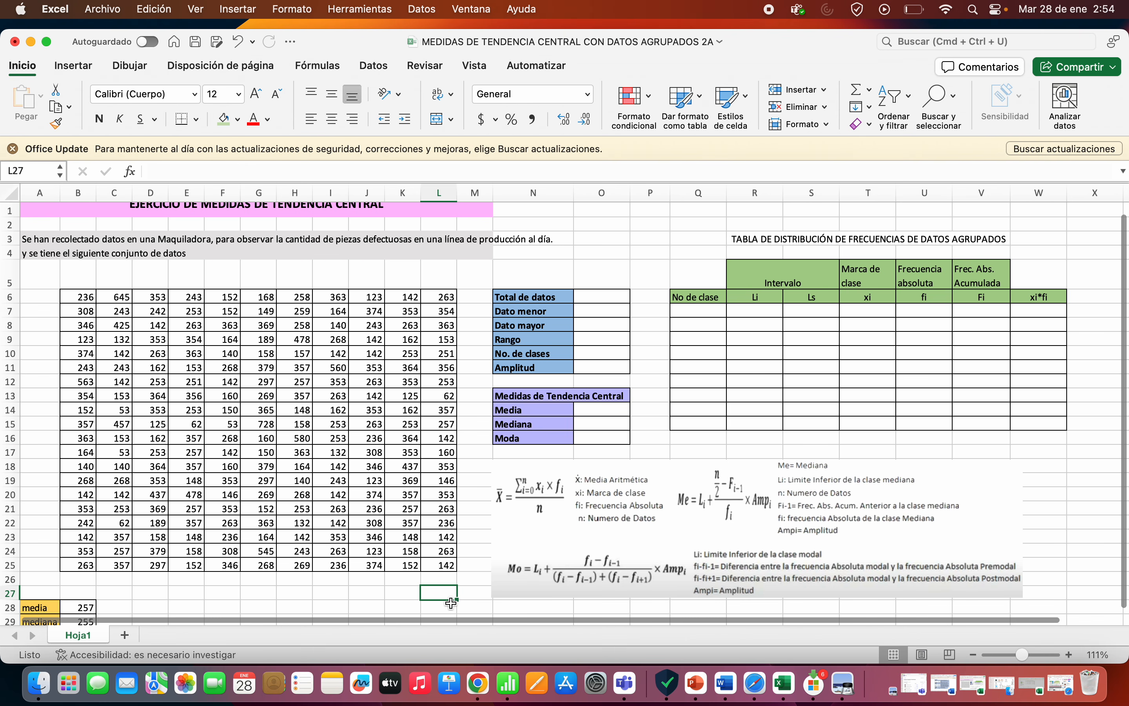
{"action": "scroll", "coordinate": [451, 604], "scroll_direction": "down", "scroll_amount": 3}
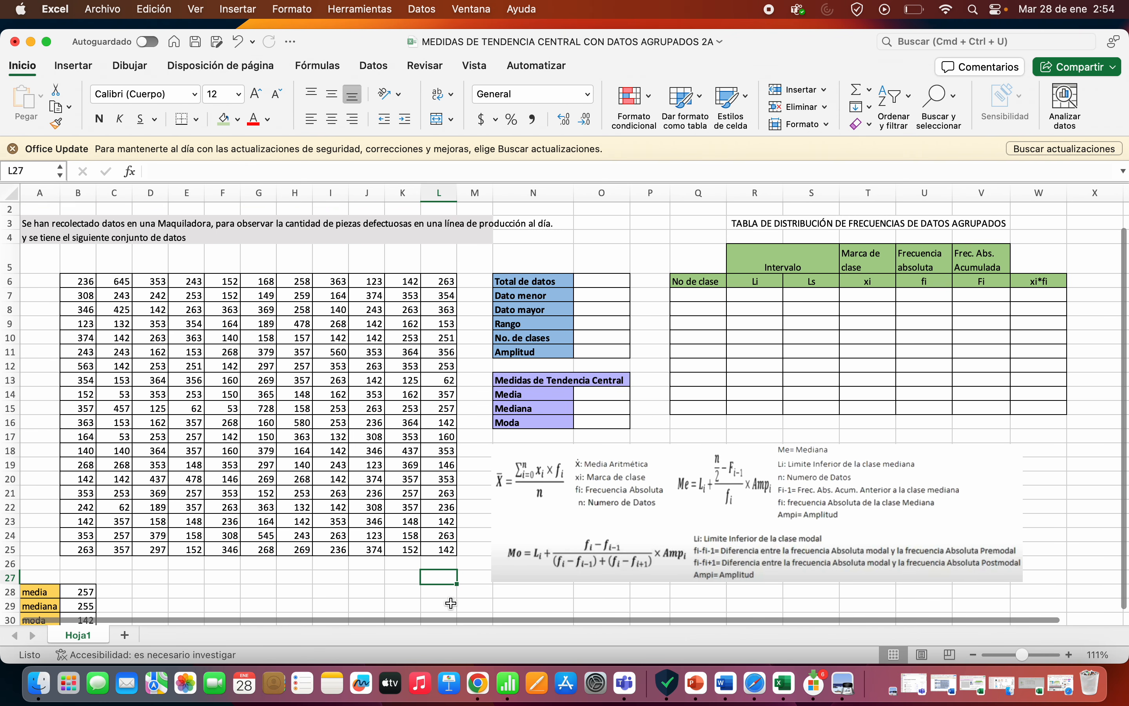
{"action": "scroll", "coordinate": [451, 604], "scroll_direction": "down", "scroll_amount": 1}
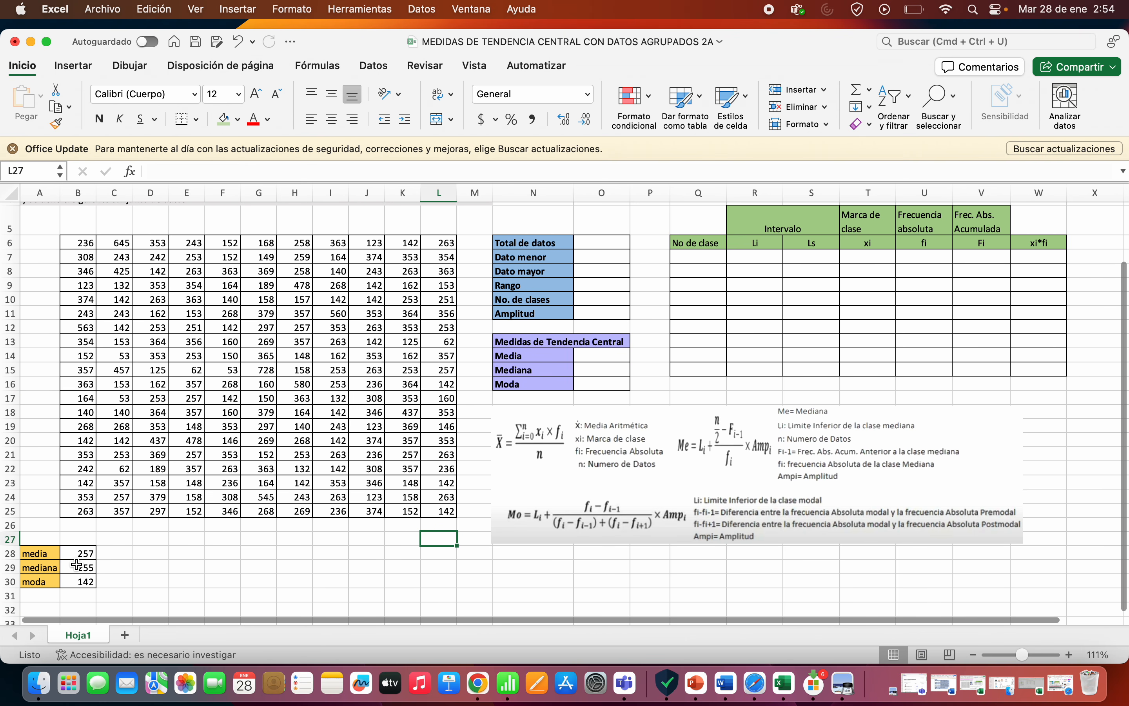
{"action": "left_click_drag", "start_coordinate": [78, 558], "coordinate": [80, 584]}
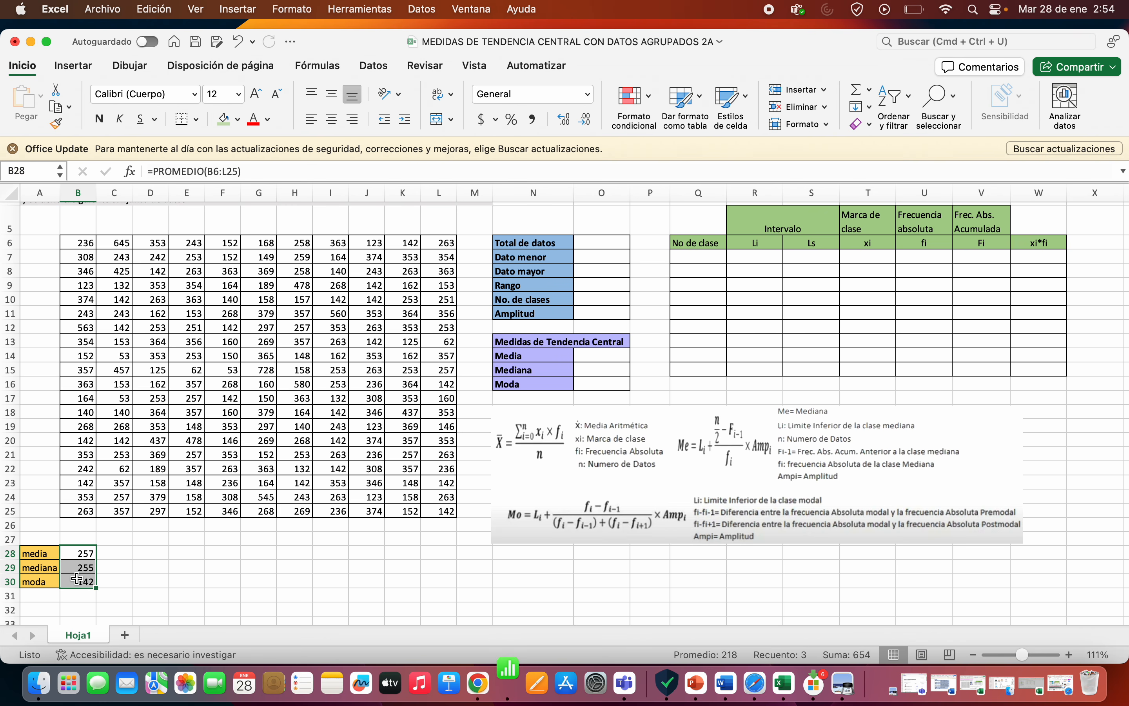
{"action": "left_click", "coordinate": [152, 567]}
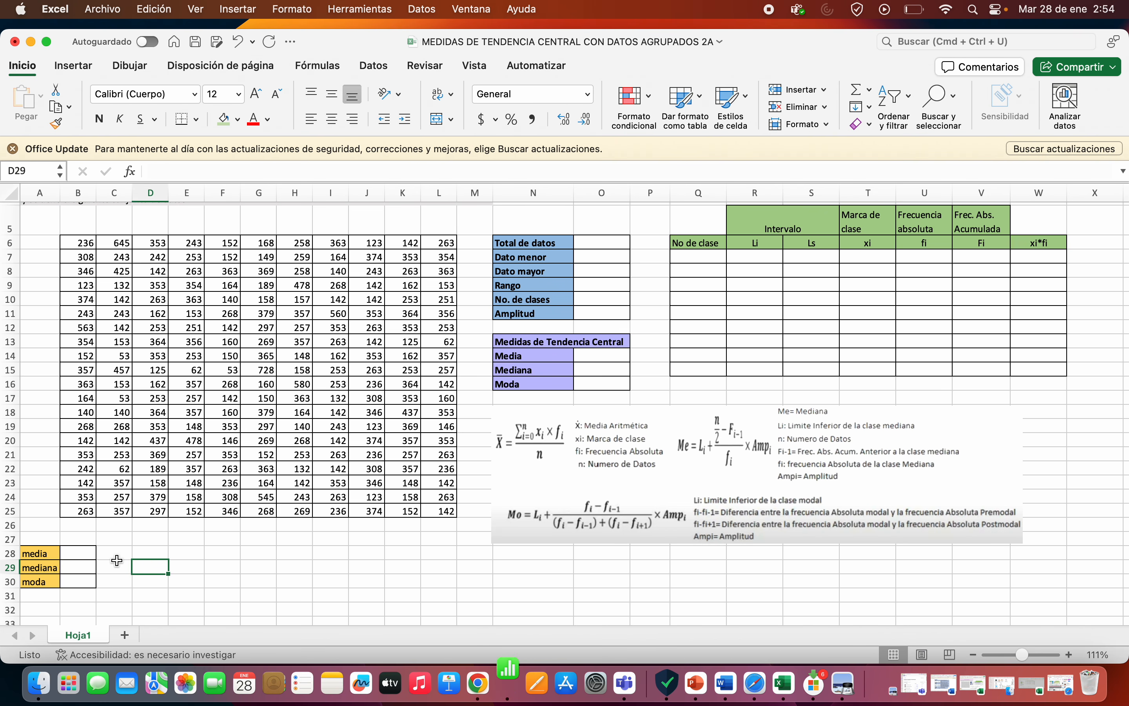
Calculate the media in B28 with the PROMEDIO function over the data range B6:L25
{"action": "scroll", "coordinate": [118, 560], "scroll_direction": "up", "scroll_amount": 1}
{"action": "scroll", "coordinate": [117, 561], "scroll_direction": "down", "scroll_amount": 2}
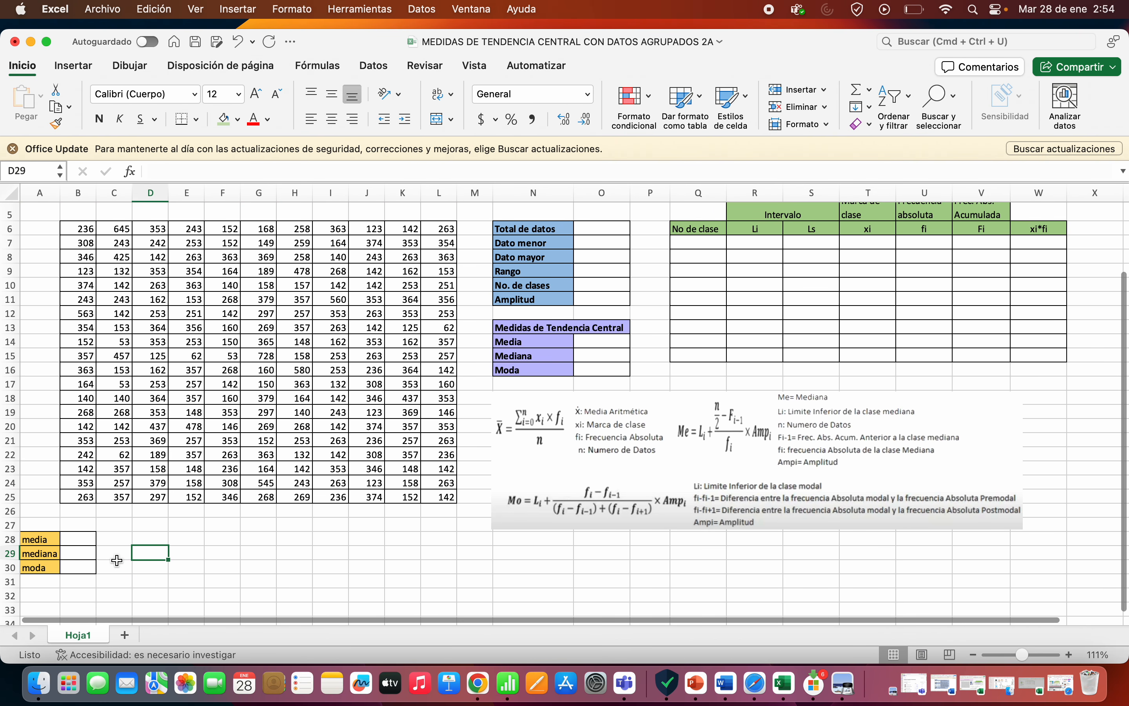
{"action": "left_click", "coordinate": [70, 540]}
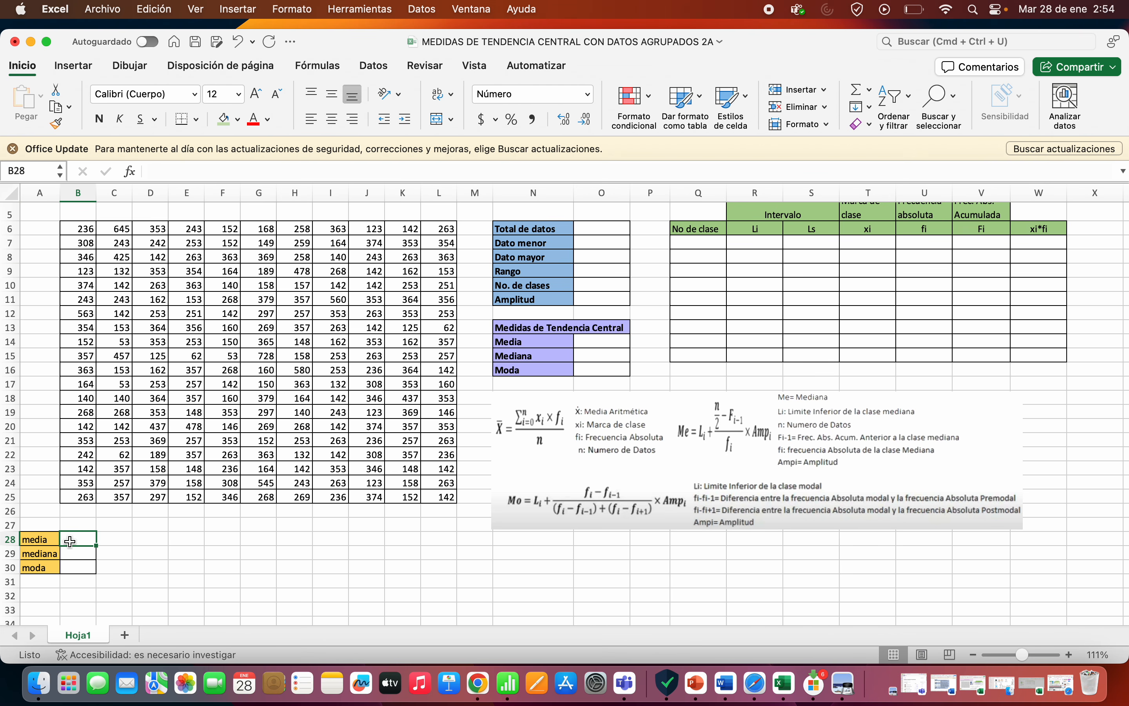
{"action": "scroll", "coordinate": [71, 541], "scroll_direction": "up", "scroll_amount": 3}
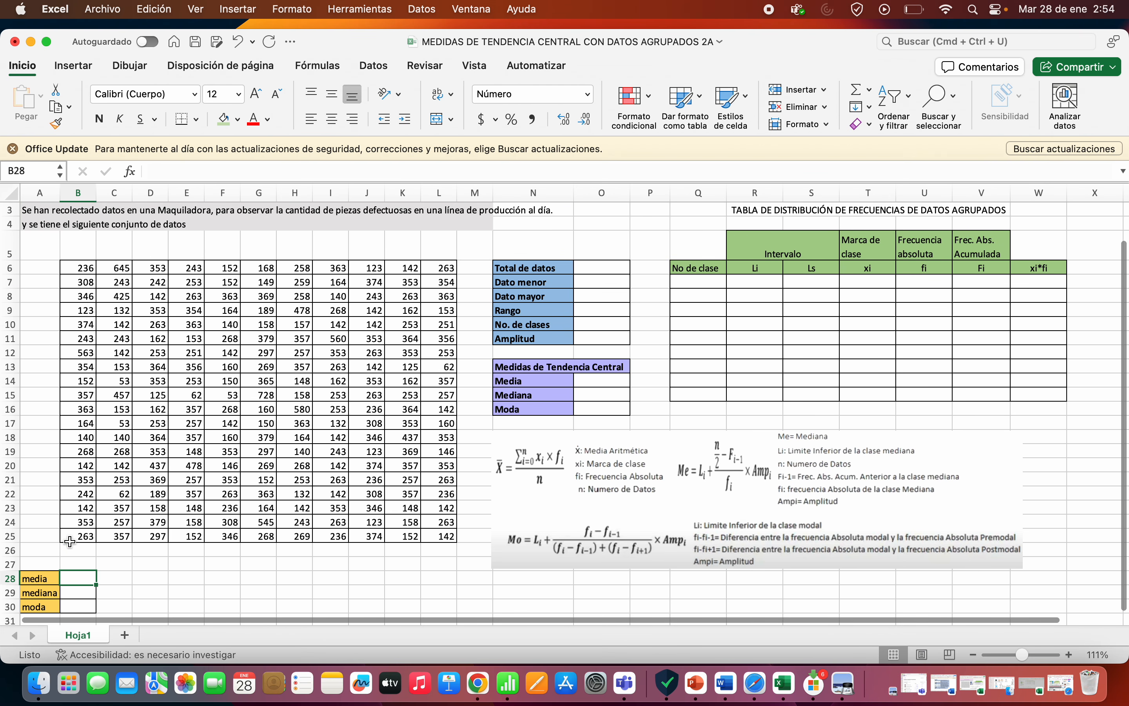
{"action": "scroll", "coordinate": [70, 541], "scroll_direction": "down", "scroll_amount": 1}
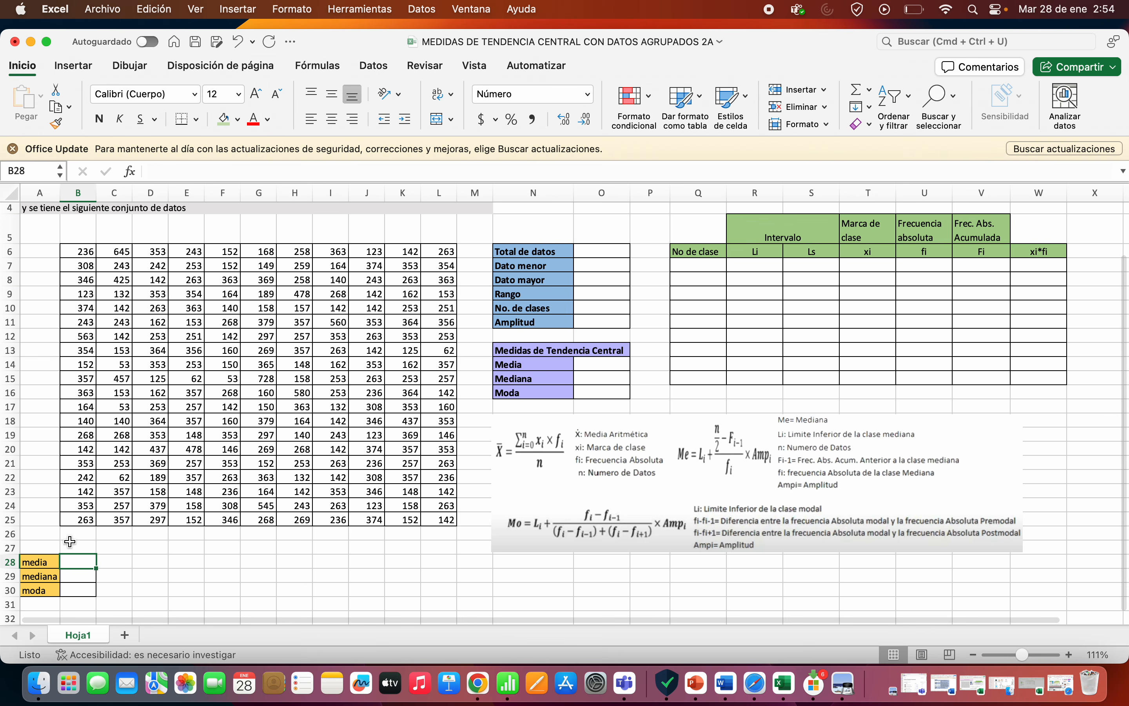
{"action": "type", "text": "=prom"}
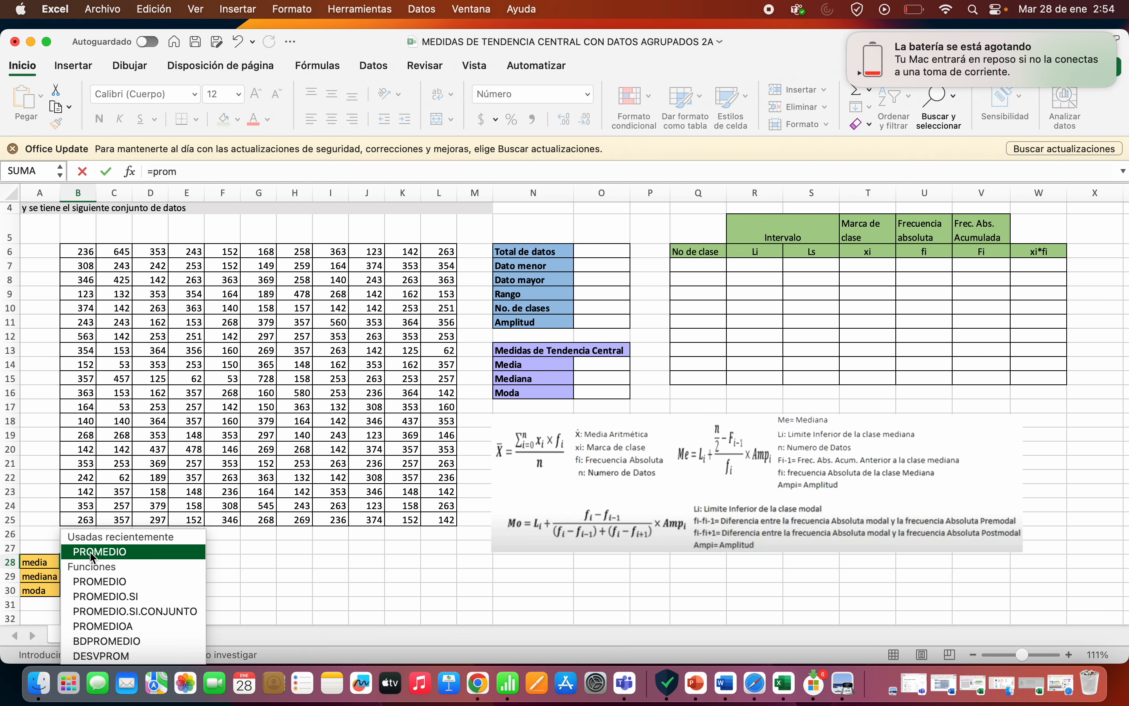
{"action": "double_click", "coordinate": [93, 552]}
{"action": "left_click_drag", "start_coordinate": [79, 253], "coordinate": [445, 519]}
{"action": "key", "text": "Return"}
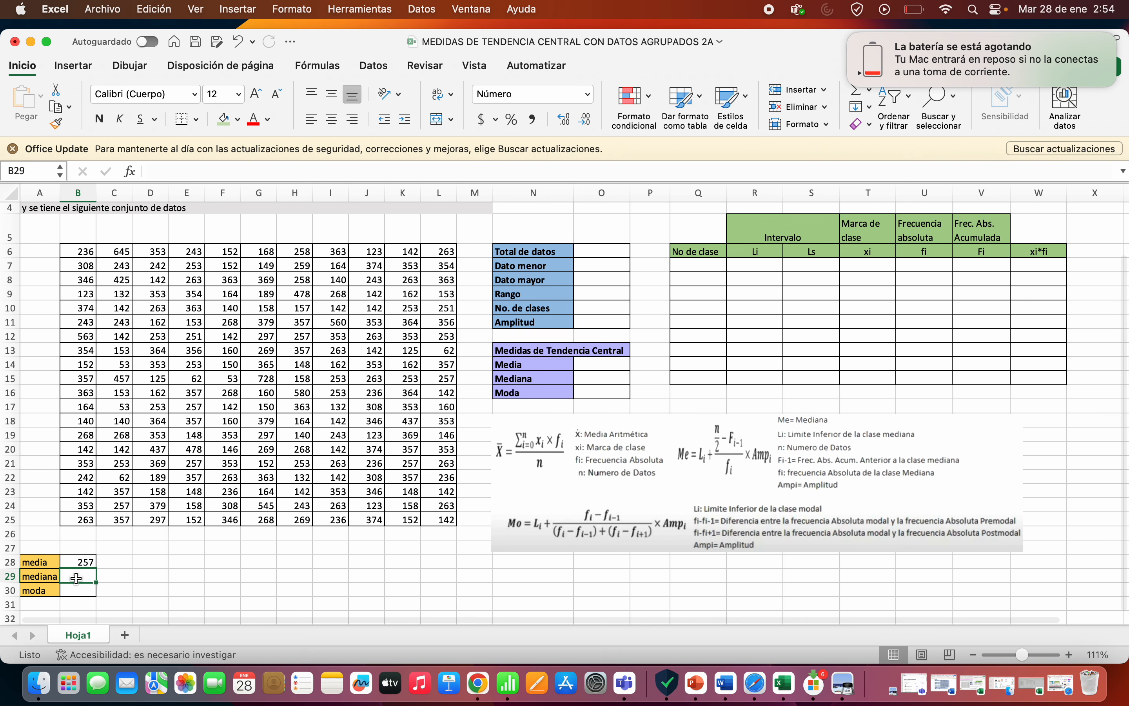
Calculate the mediana in B29 with the MEDIANA function over the data range B6:L25
{"action": "type", "text": "="}
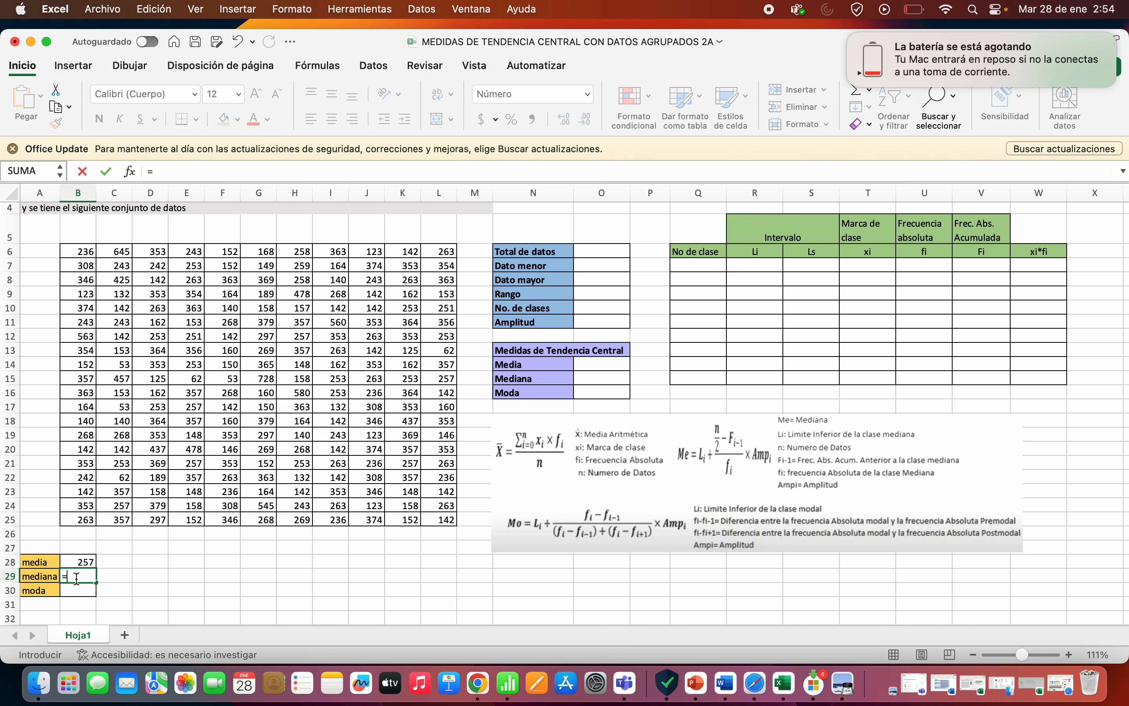
{"action": "type", "text": "median"}
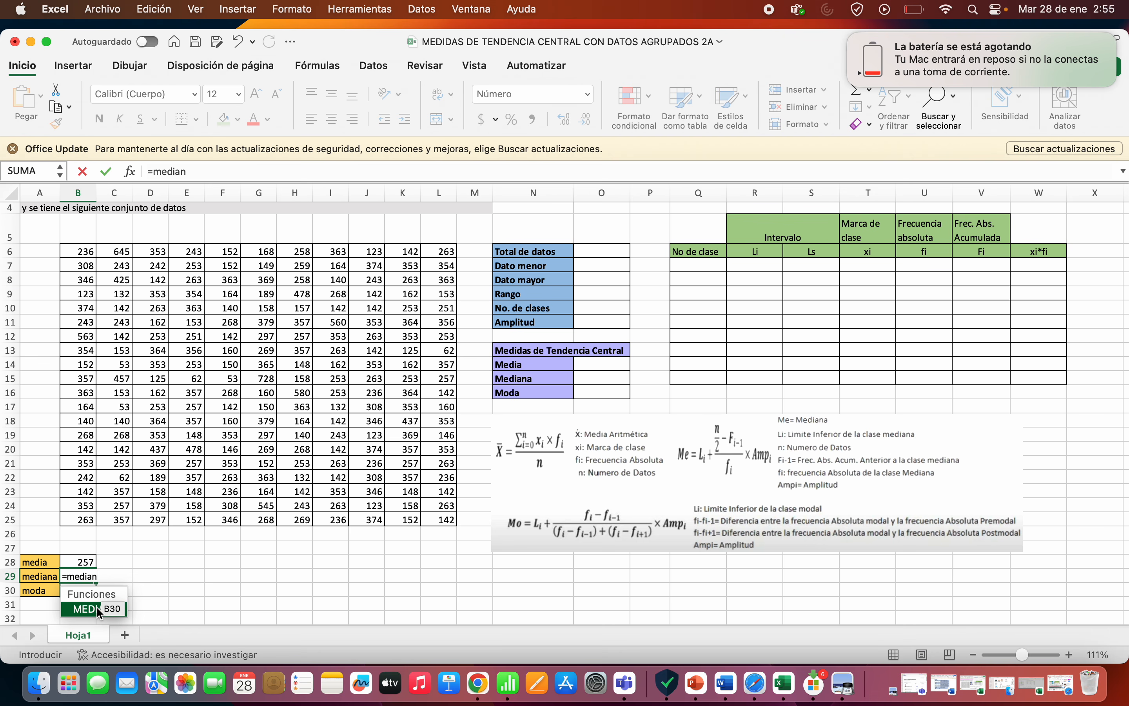
{"action": "double_click", "coordinate": [98, 610]}
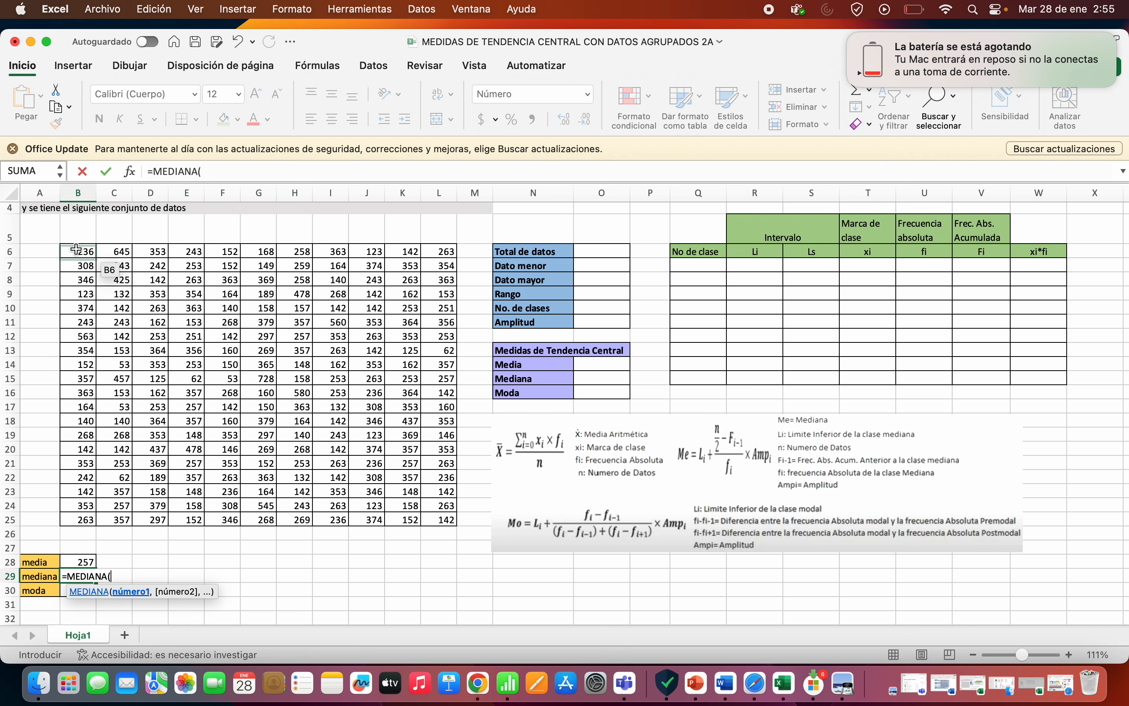
{"action": "left_click_drag", "start_coordinate": [78, 253], "coordinate": [449, 521]}
{"action": "key", "text": "Return"}
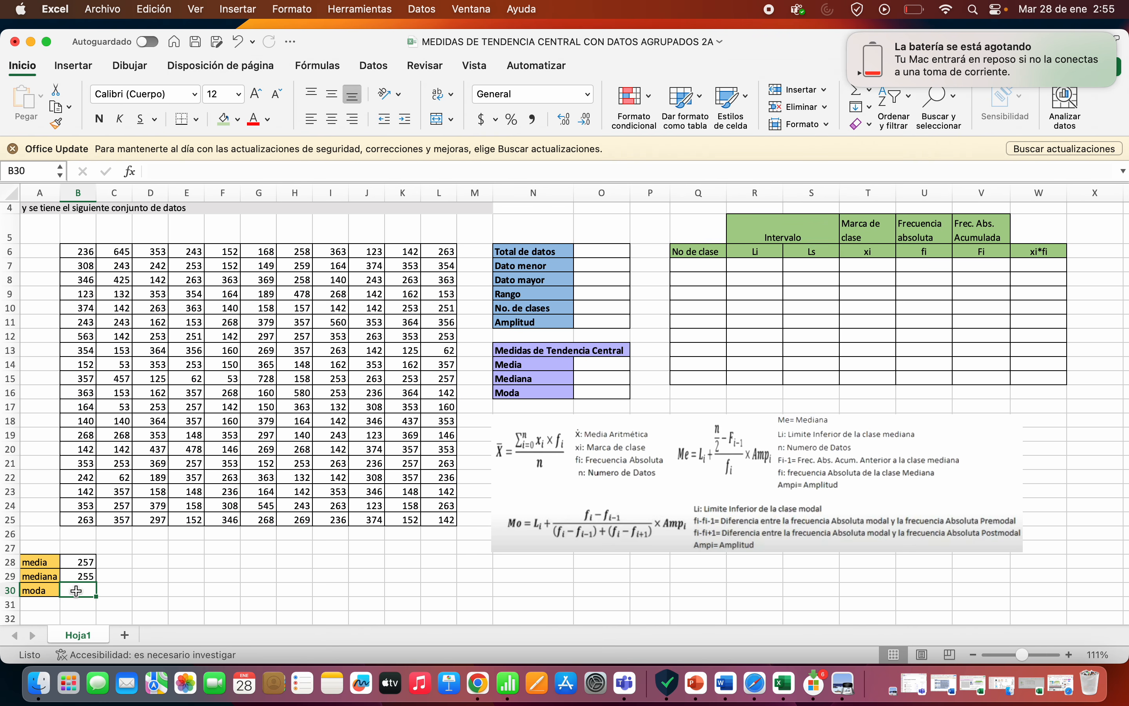
Calculate the moda in B30 with the MODA function over the full data set B6:L25
{"action": "type", "text": "="}
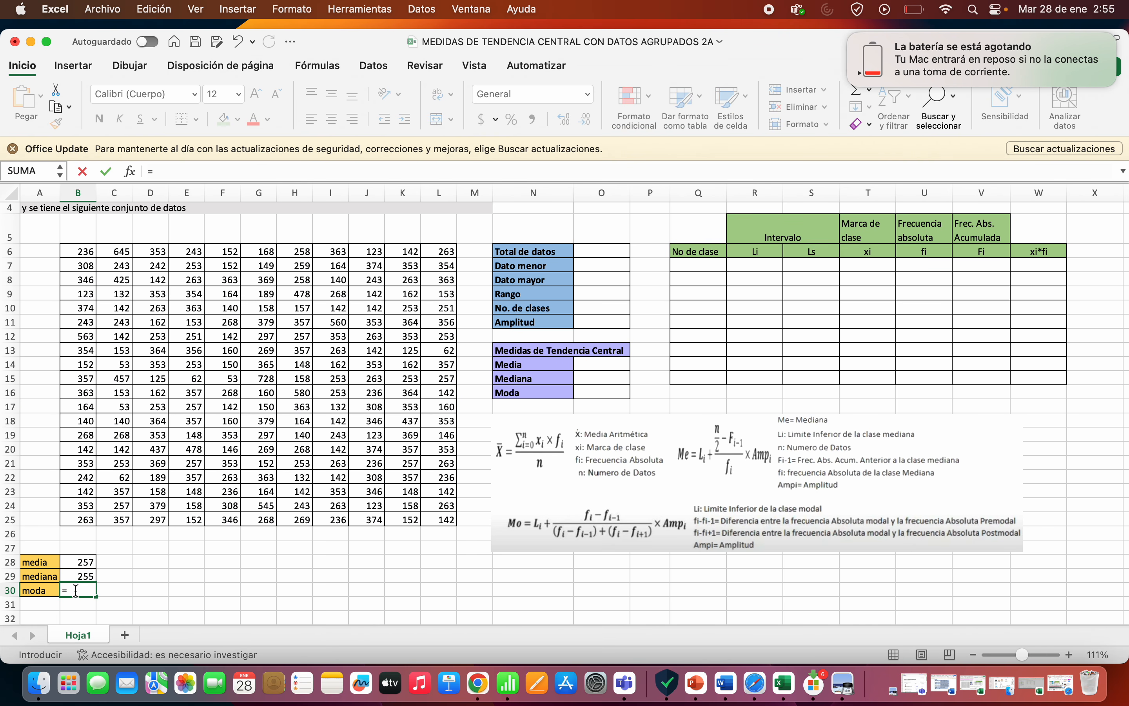
{"action": "type", "text": "moda"}
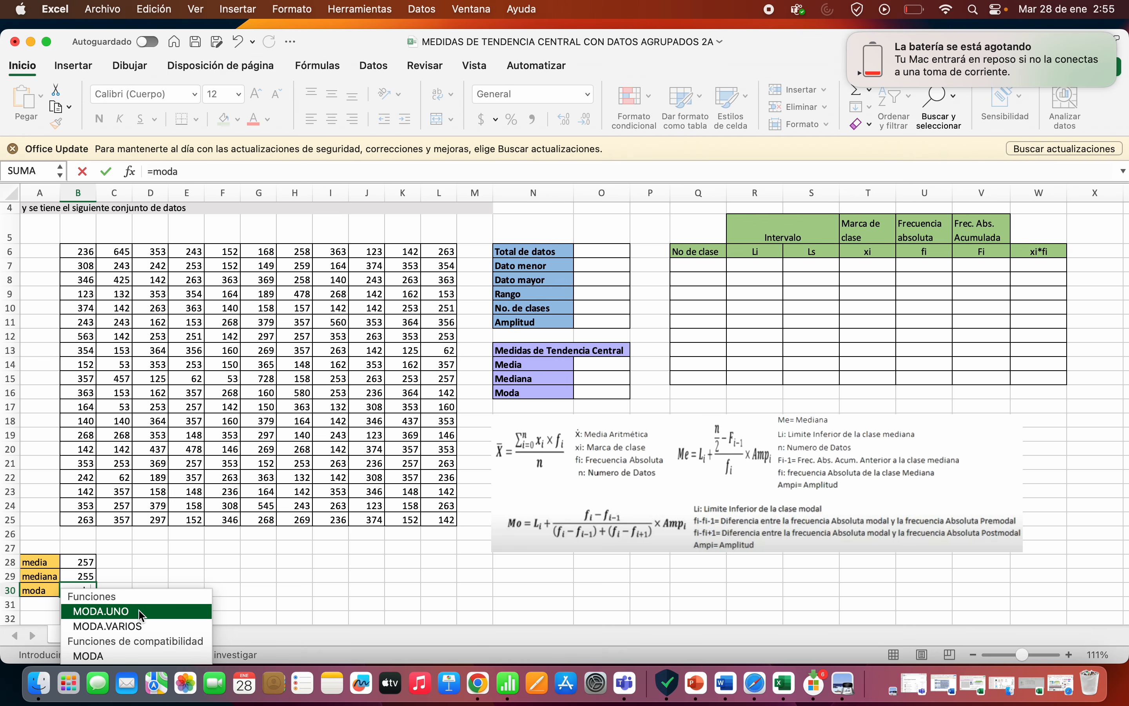
{"action": "double_click", "coordinate": [130, 657]}
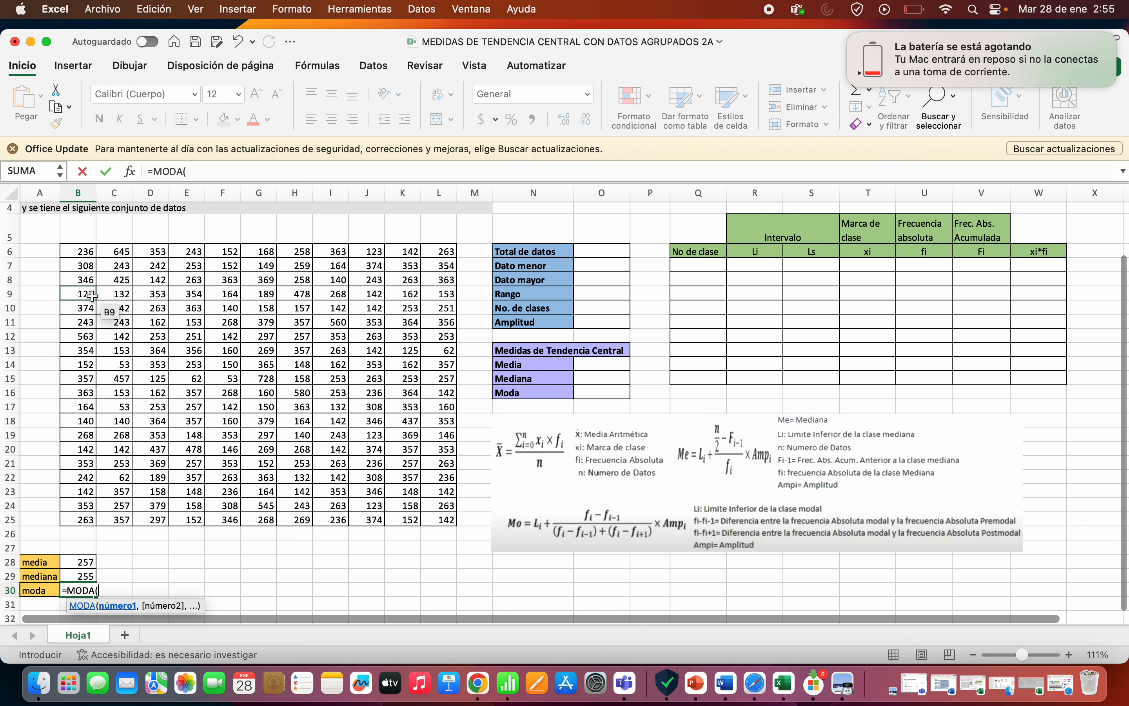
{"action": "left_click_drag", "start_coordinate": [78, 252], "coordinate": [428, 519]}
{"action": "key", "text": "Return"}
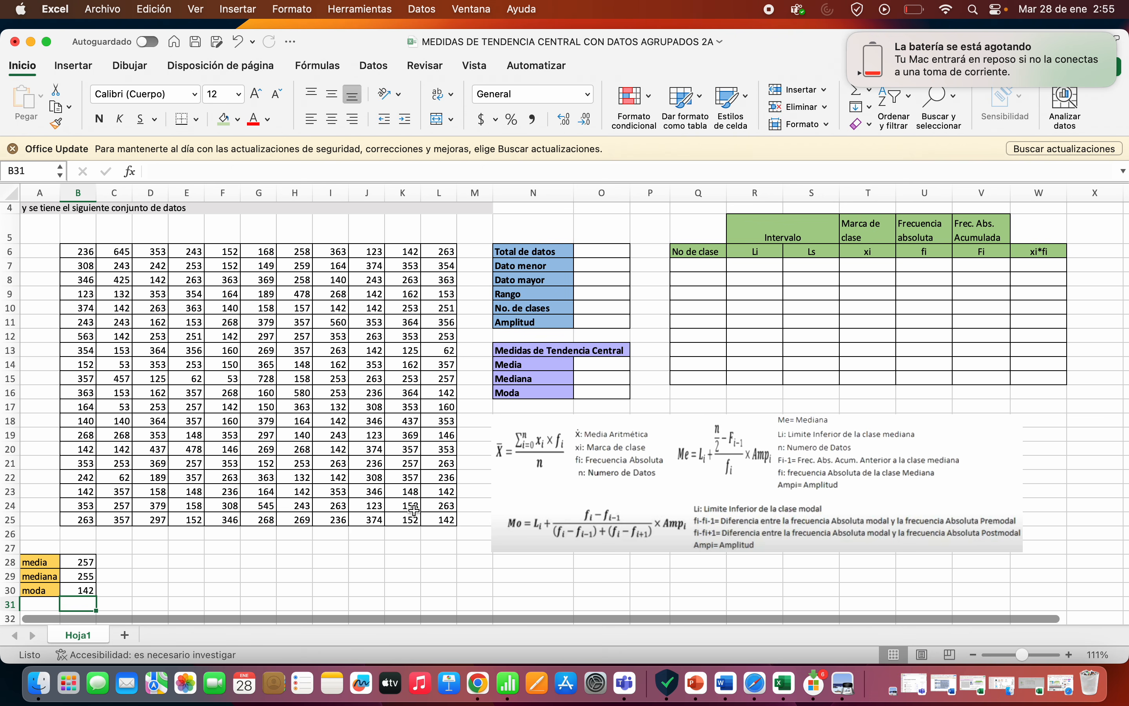
Review the ungrouped results, the blank summary table from Total de datos to Amplitud, and the grouped frequency distribution table
{"action": "left_click_drag", "start_coordinate": [35, 563], "coordinate": [83, 591]}
{"action": "left_click", "coordinate": [101, 591]}
{"action": "left_click", "coordinate": [120, 591]}
{"action": "scroll", "coordinate": [255, 545], "scroll_direction": "up", "scroll_amount": 3}
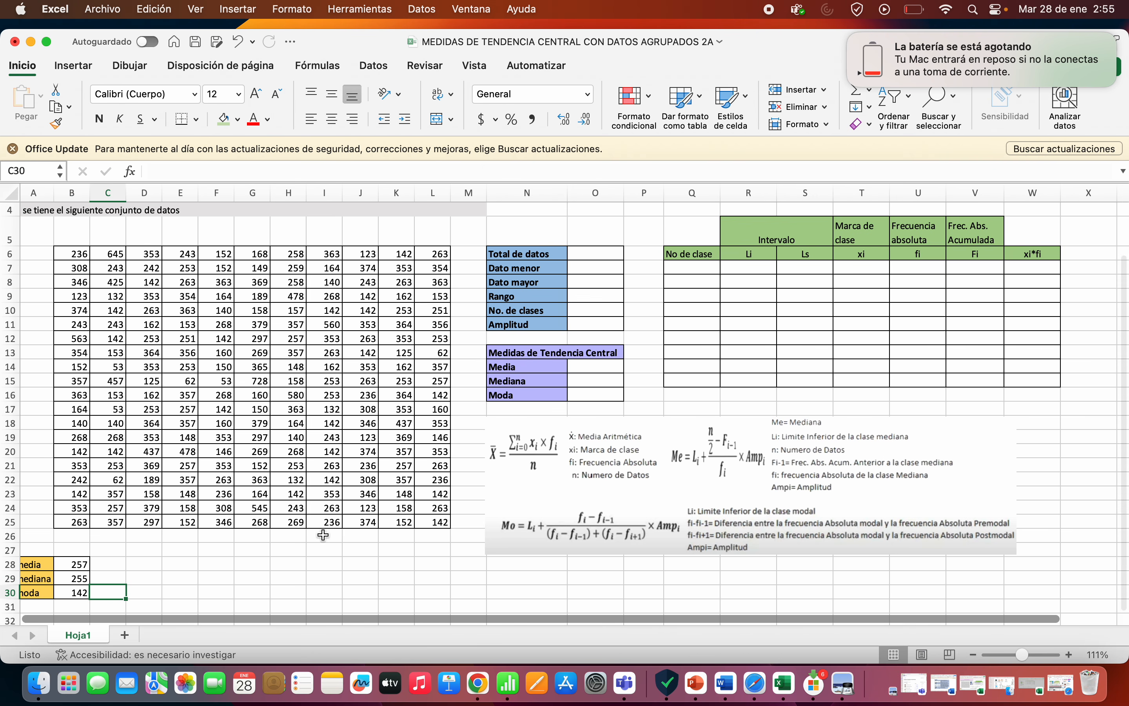
{"action": "scroll", "coordinate": [289, 541], "scroll_direction": "right", "scroll_amount": 5}
{"action": "scroll", "coordinate": [324, 535], "scroll_direction": "right", "scroll_amount": 3}
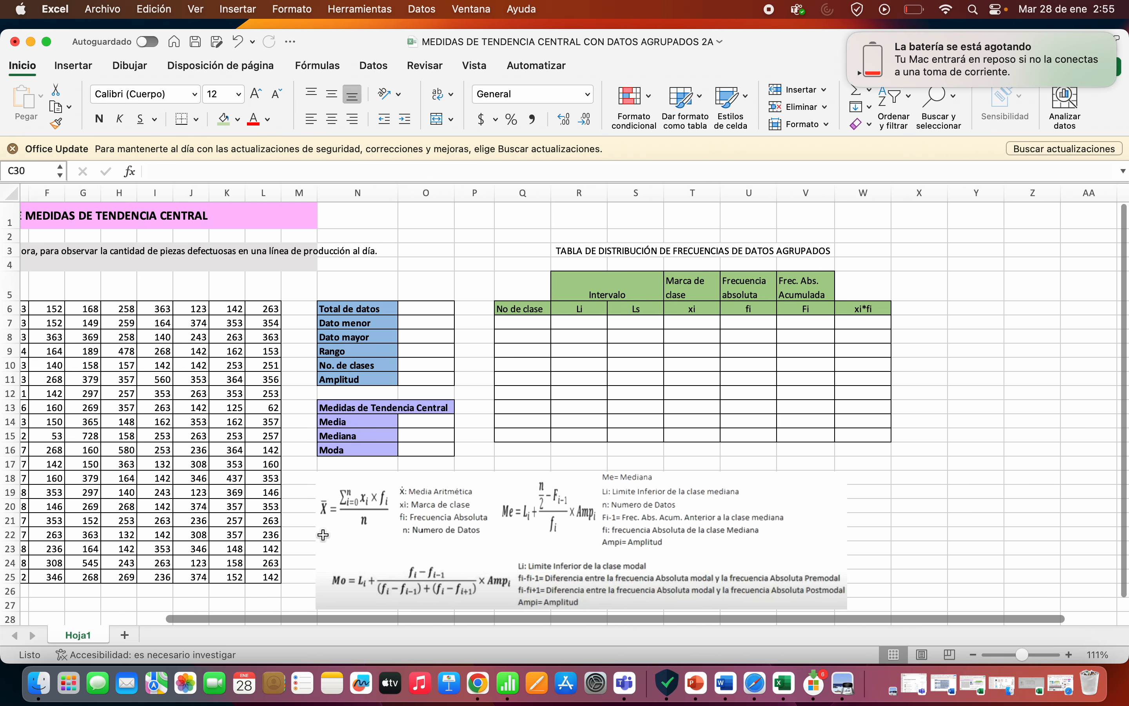
{"action": "scroll", "coordinate": [324, 536], "scroll_direction": "left", "scroll_amount": 2}
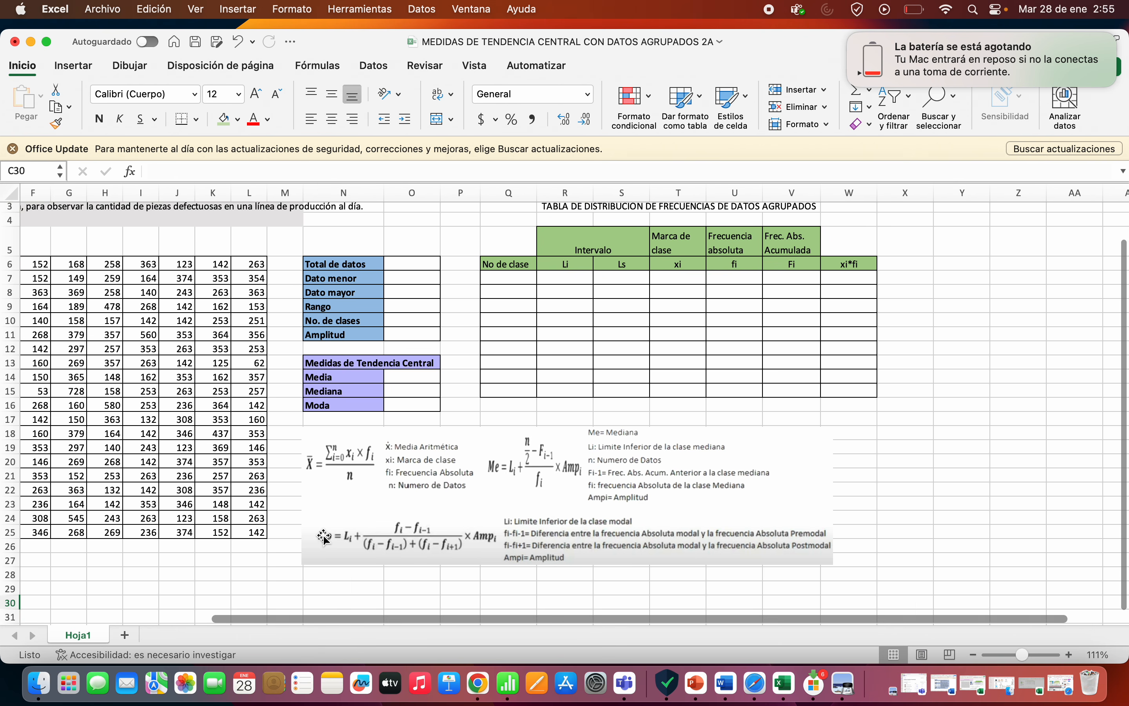
{"action": "scroll", "coordinate": [324, 537], "scroll_direction": "left", "scroll_amount": 1}
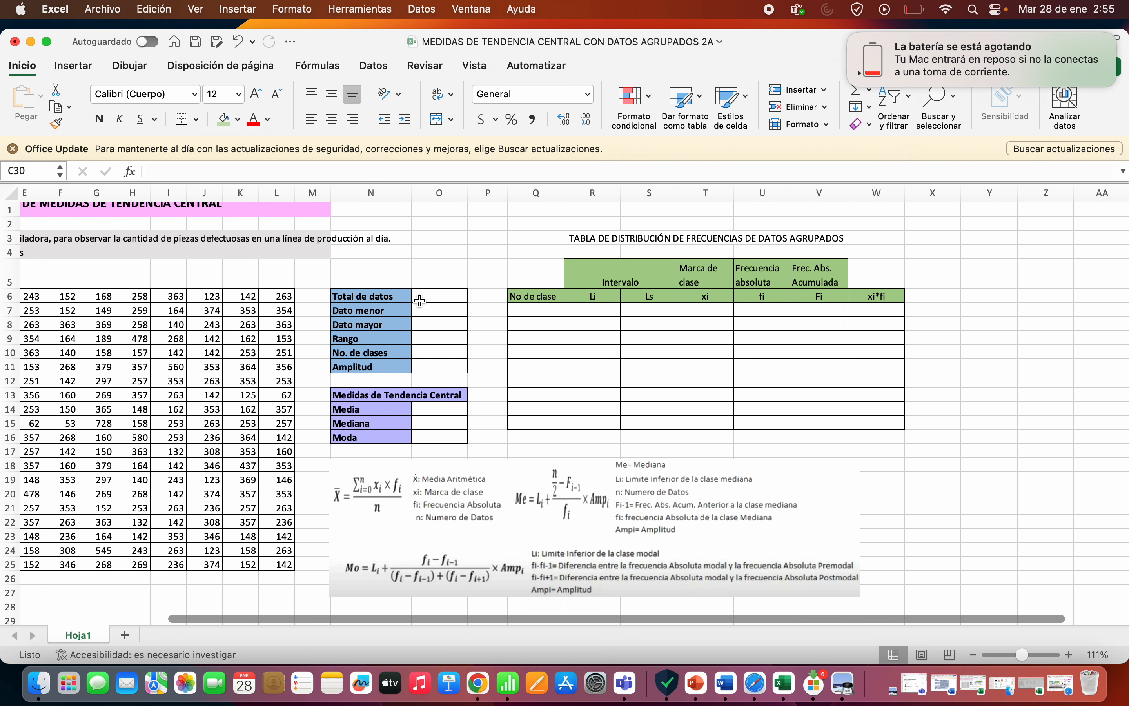
{"action": "left_click_drag", "start_coordinate": [389, 297], "coordinate": [434, 366]}
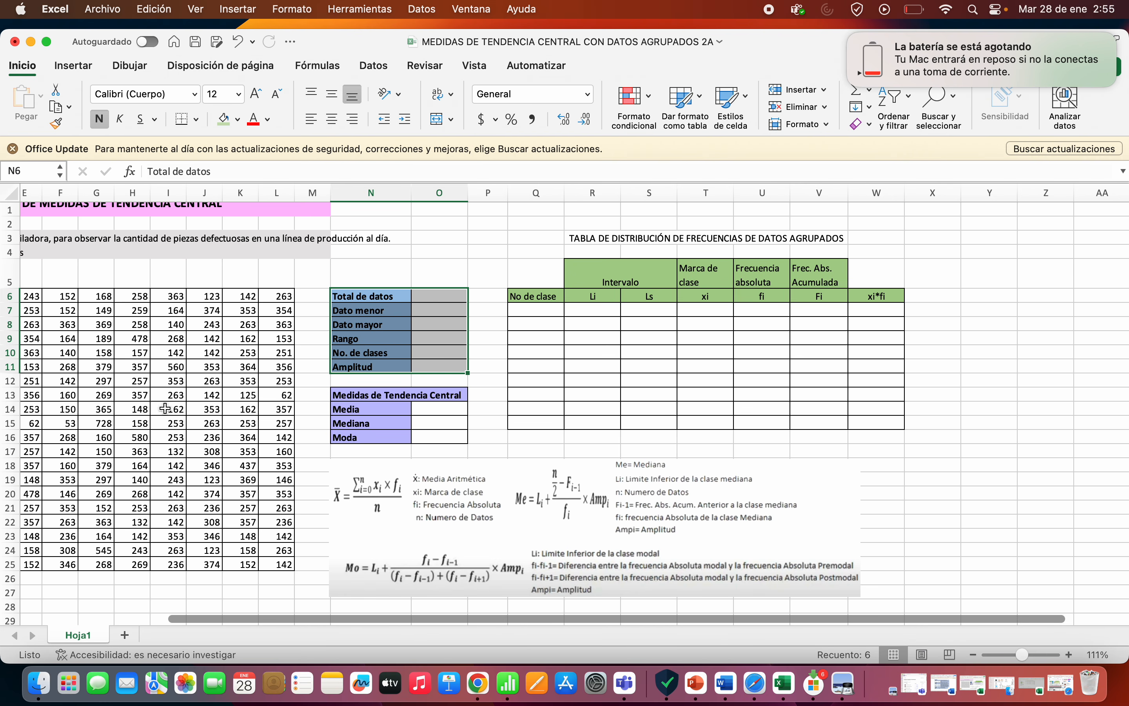
{"action": "left_click_drag", "start_coordinate": [540, 269], "coordinate": [887, 426]}
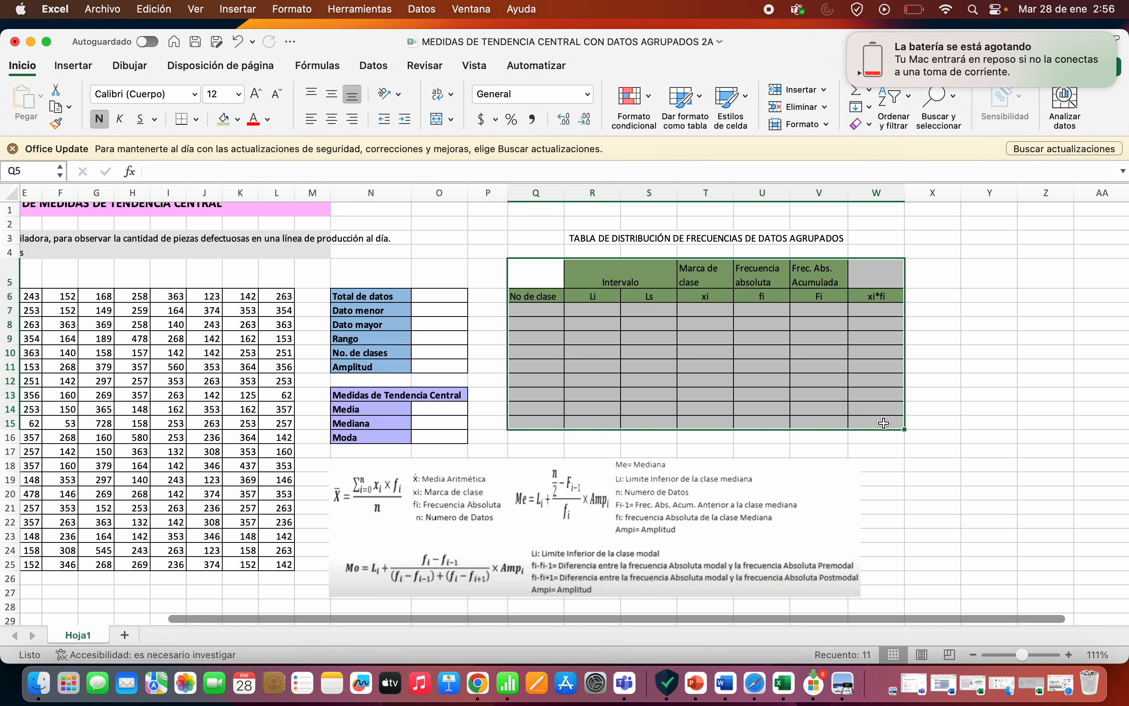
{"action": "left_click", "coordinate": [408, 296]}
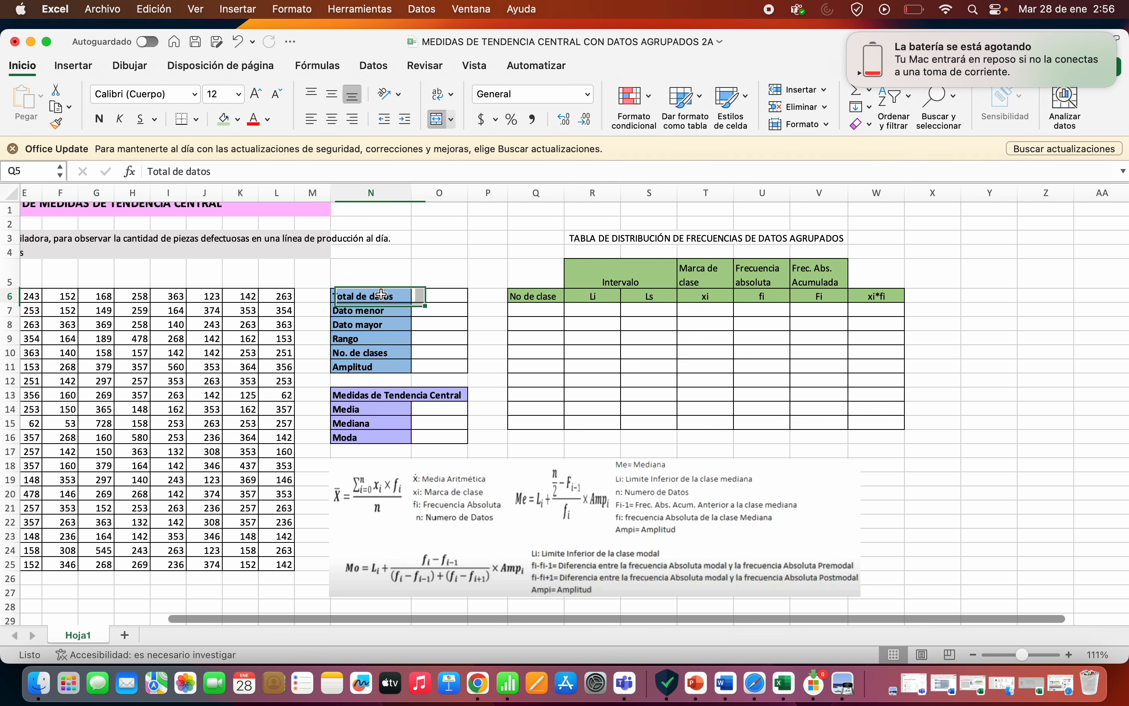
{"action": "left_click_drag", "start_coordinate": [427, 299], "coordinate": [430, 364]}
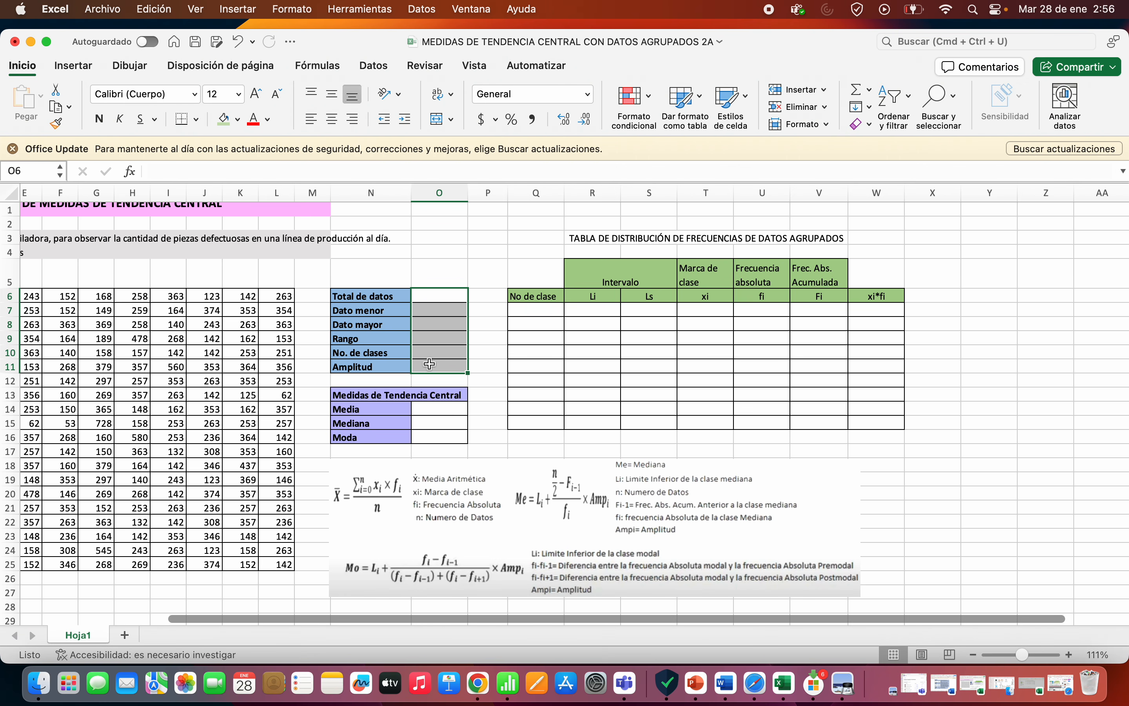
Calculate Total de datos in O6 with the CONTAR function over the data range B6:L25
{"action": "left_click", "coordinate": [435, 299]}
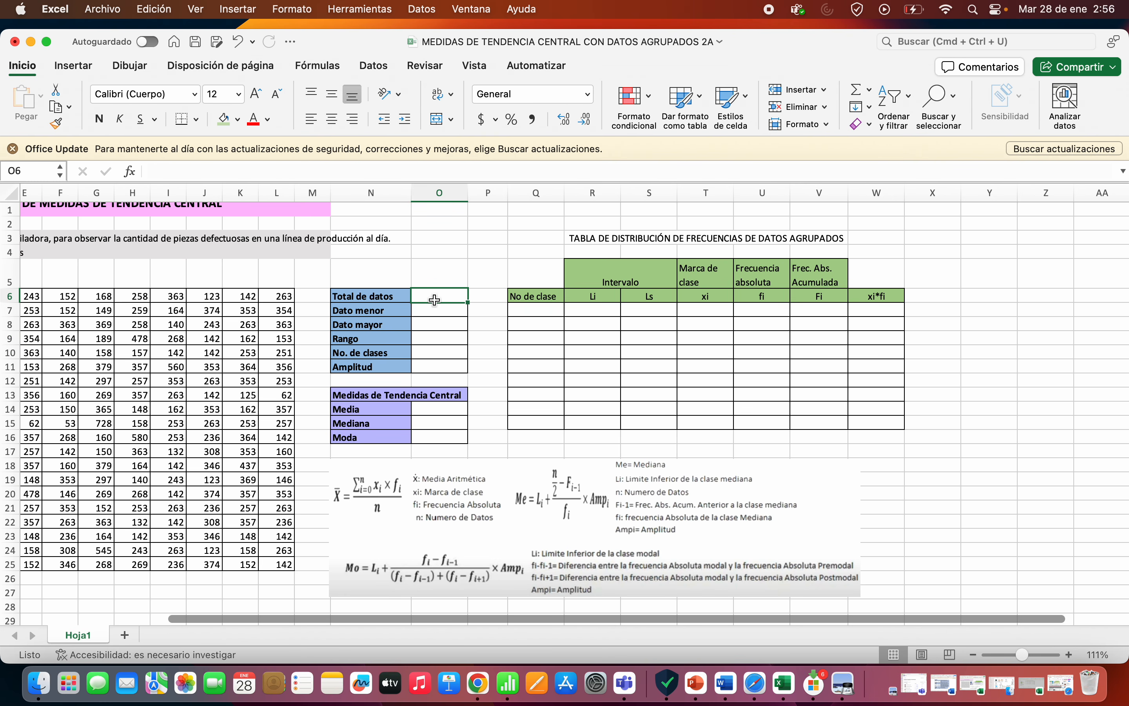
{"action": "type", "text": "=conta"}
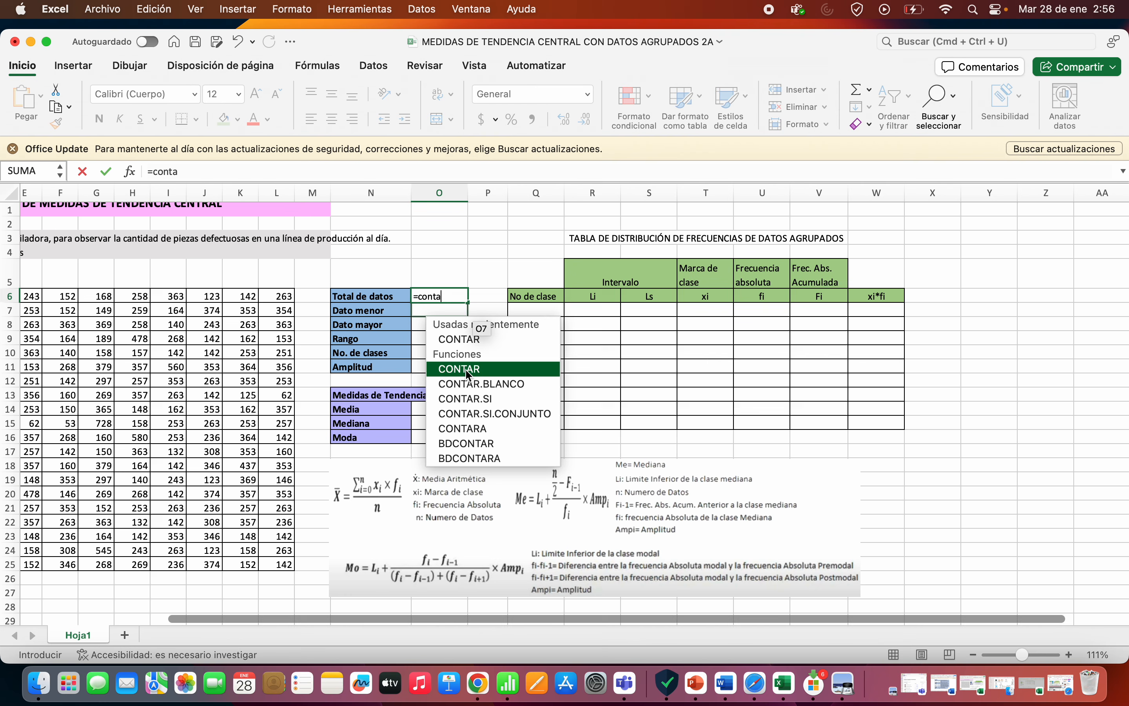
{"action": "double_click", "coordinate": [466, 369]}
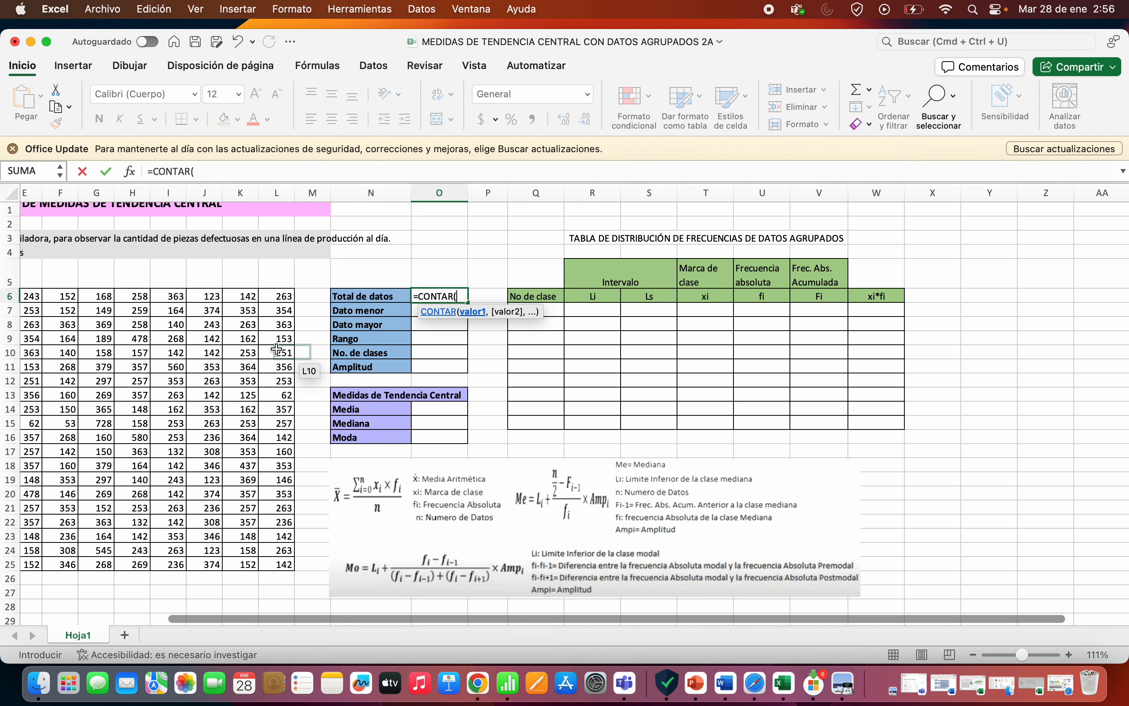
{"action": "scroll", "coordinate": [277, 349], "scroll_direction": "left", "scroll_amount": 5}
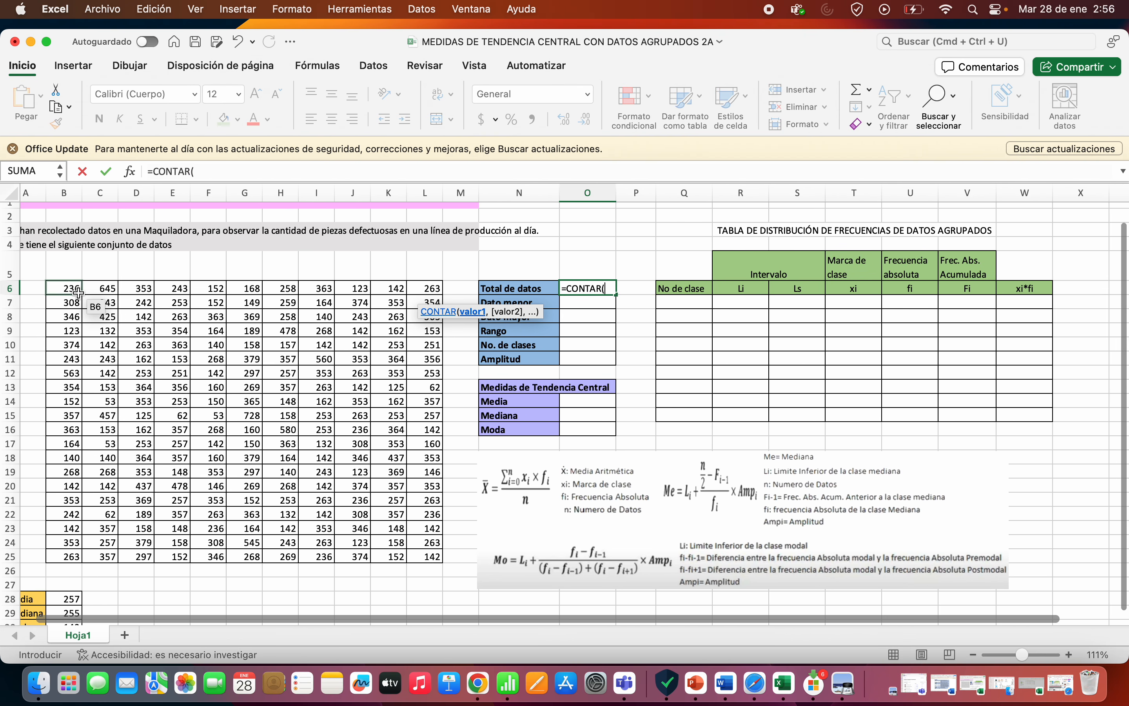
{"action": "left_click_drag", "start_coordinate": [78, 293], "coordinate": [424, 560]}
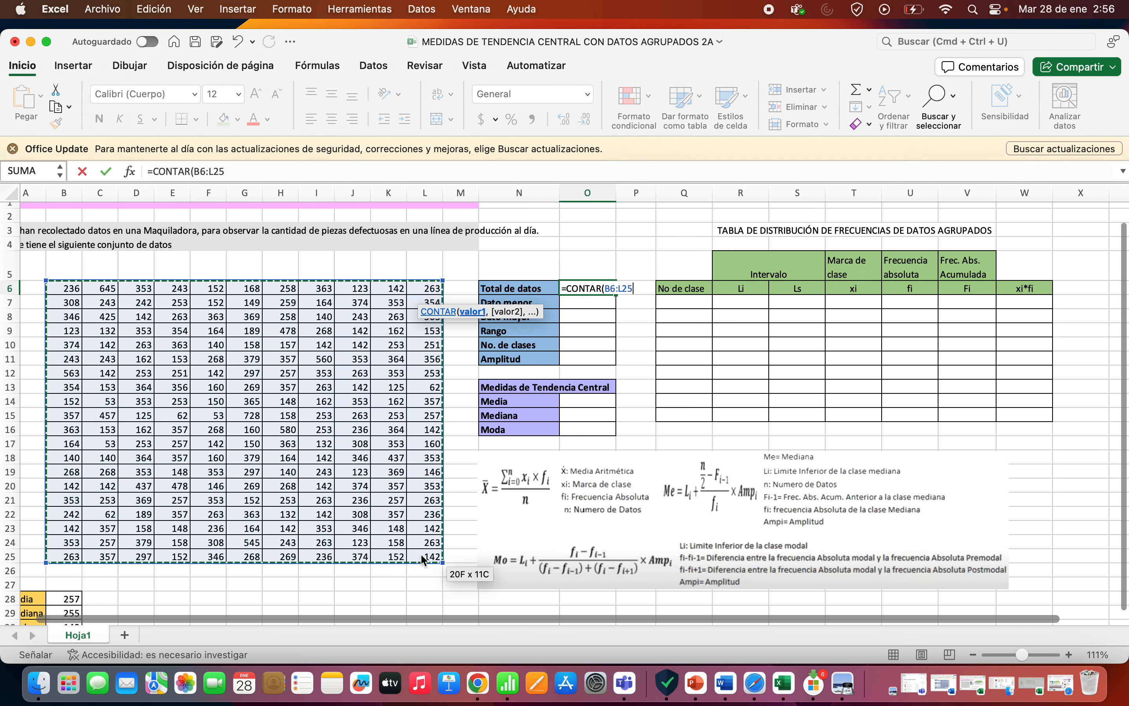
{"action": "key", "text": "Return"}
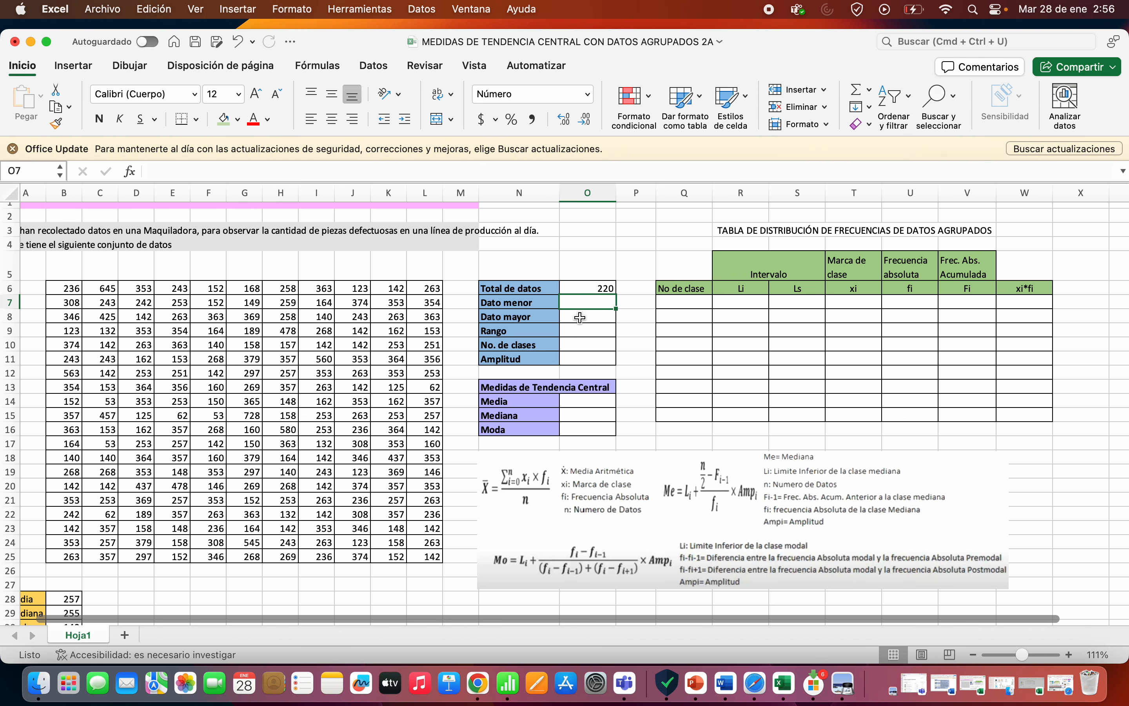
Calculate Dato menor in O7 with the MIN function over the data range B6:L25
{"action": "type", "text": "=min"}
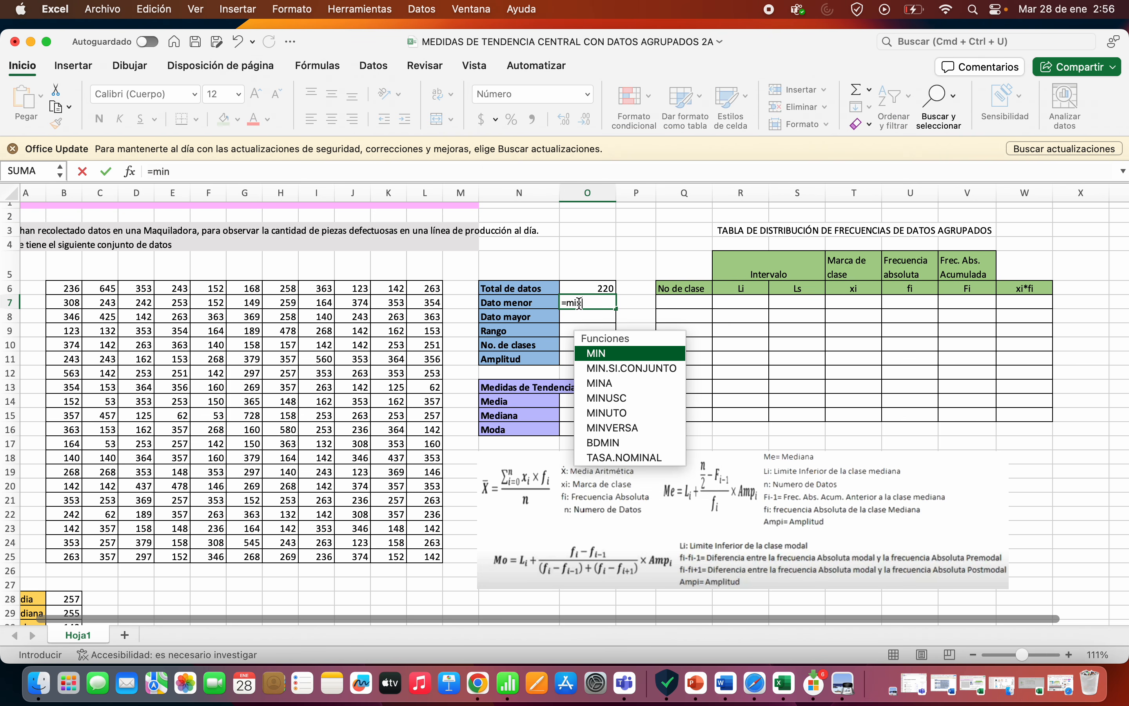
{"action": "double_click", "coordinate": [609, 354]}
{"action": "mouse_move", "coordinate": [70, 288]}
{"action": "left_mouse_down"}
{"action": "mouse_move", "coordinate": [186, 355]}
{"action": "mouse_move", "coordinate": [404, 528]}
{"action": "mouse_move", "coordinate": [420, 559]}
{"action": "mouse_move", "coordinate": [439, 561]}
{"action": "left_mouse_up"}
{"action": "key", "text": "Return"}
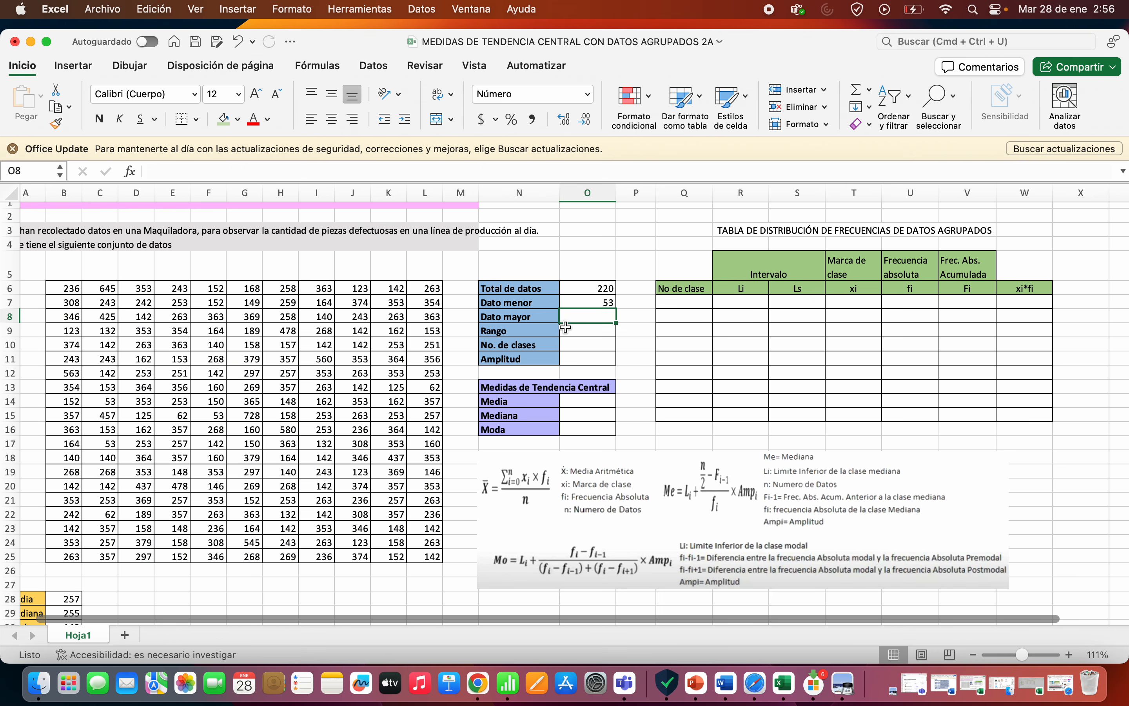
Calculate Dato mayor in O8 with the MAX function over the data range B6:L25
{"action": "type", "text": "=max"}
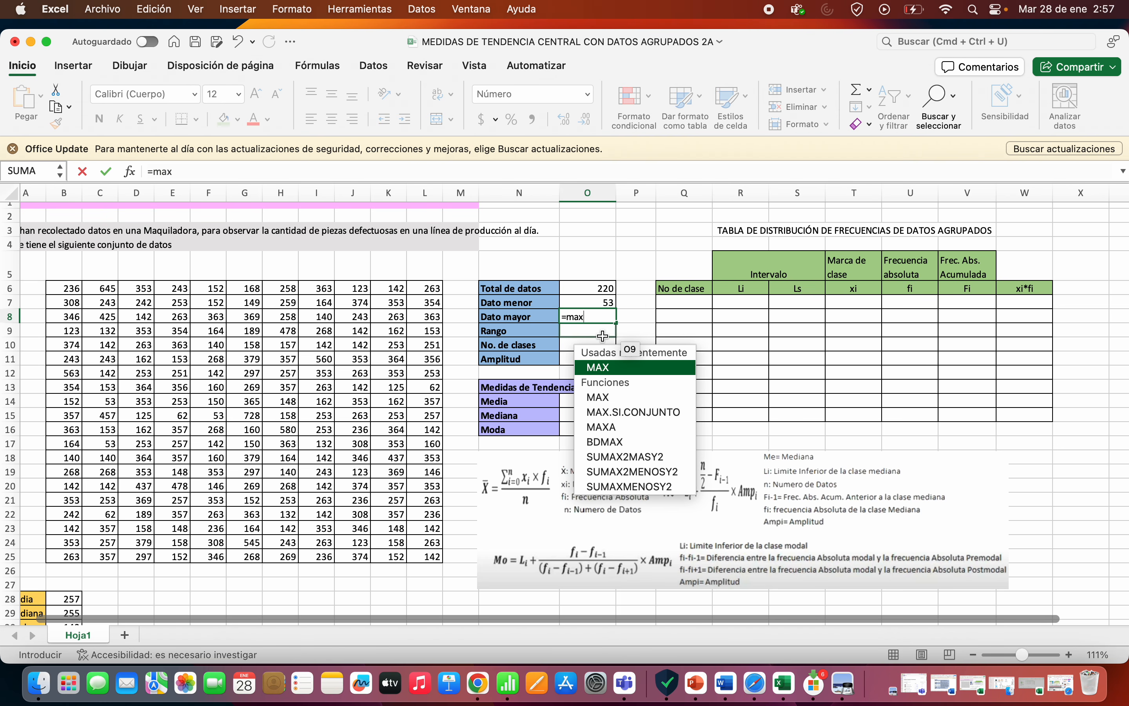
{"action": "double_click", "coordinate": [609, 368]}
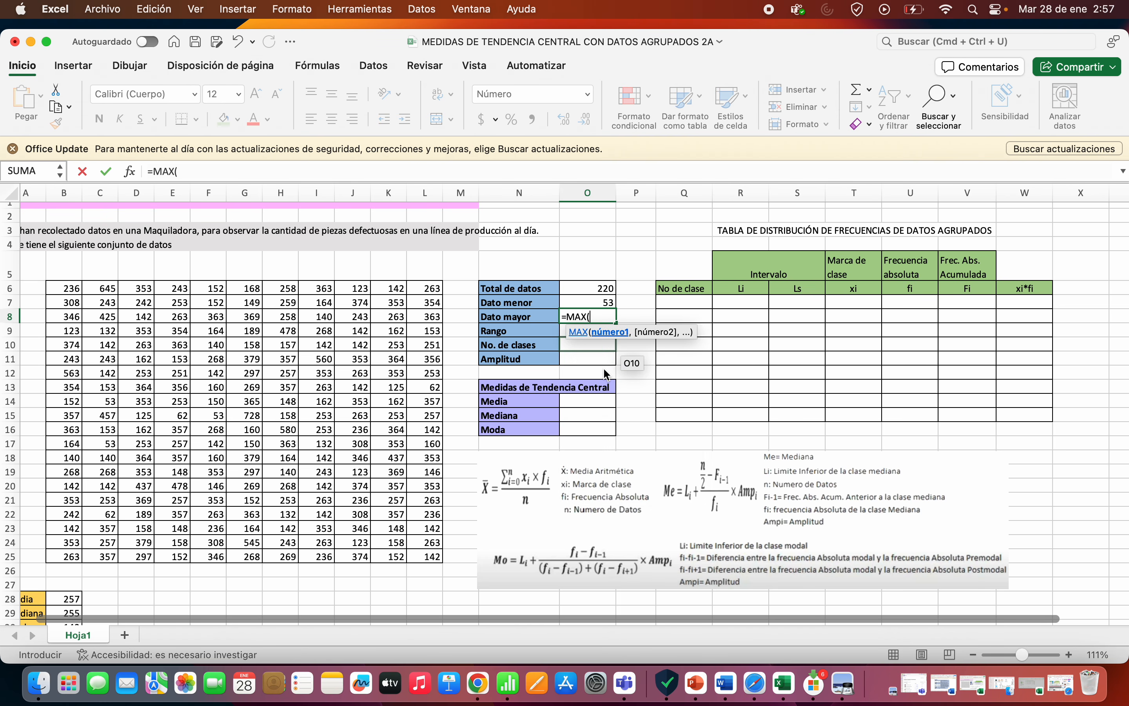
{"action": "left_click_drag", "start_coordinate": [64, 288], "coordinate": [434, 560]}
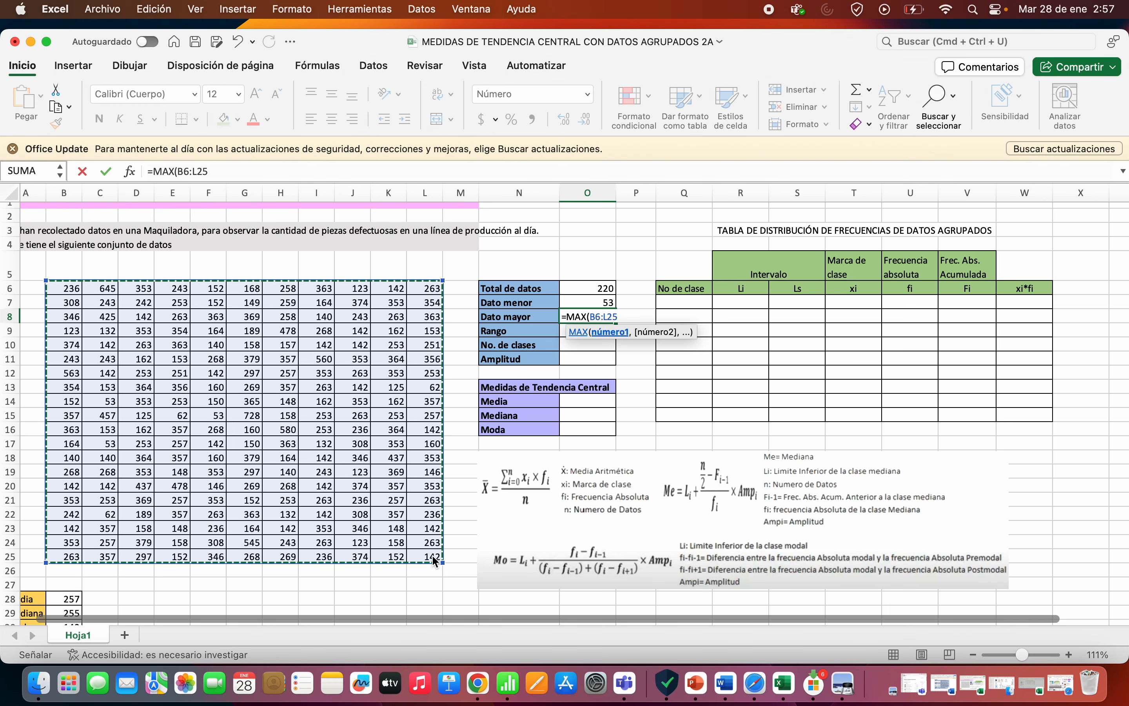
{"action": "key", "text": "Return"}
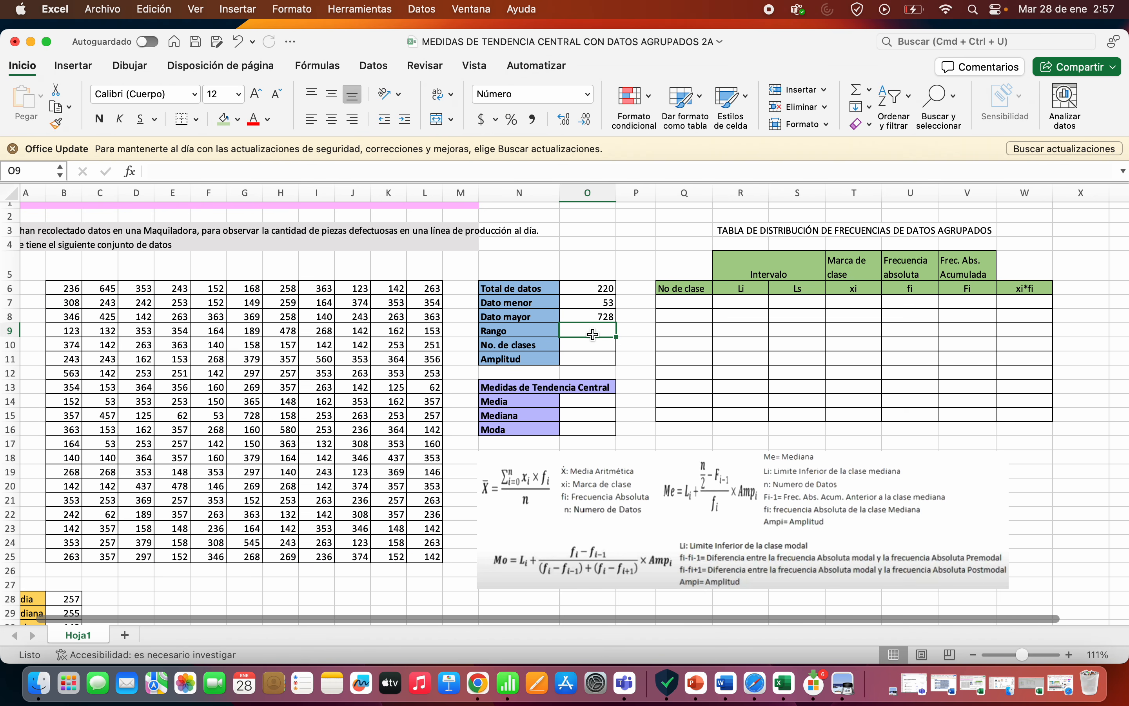
Calculate Rango in O9 by subtracting Dato menor from Dato mayor with the formula =O8-O7
{"action": "type", "text": "="}
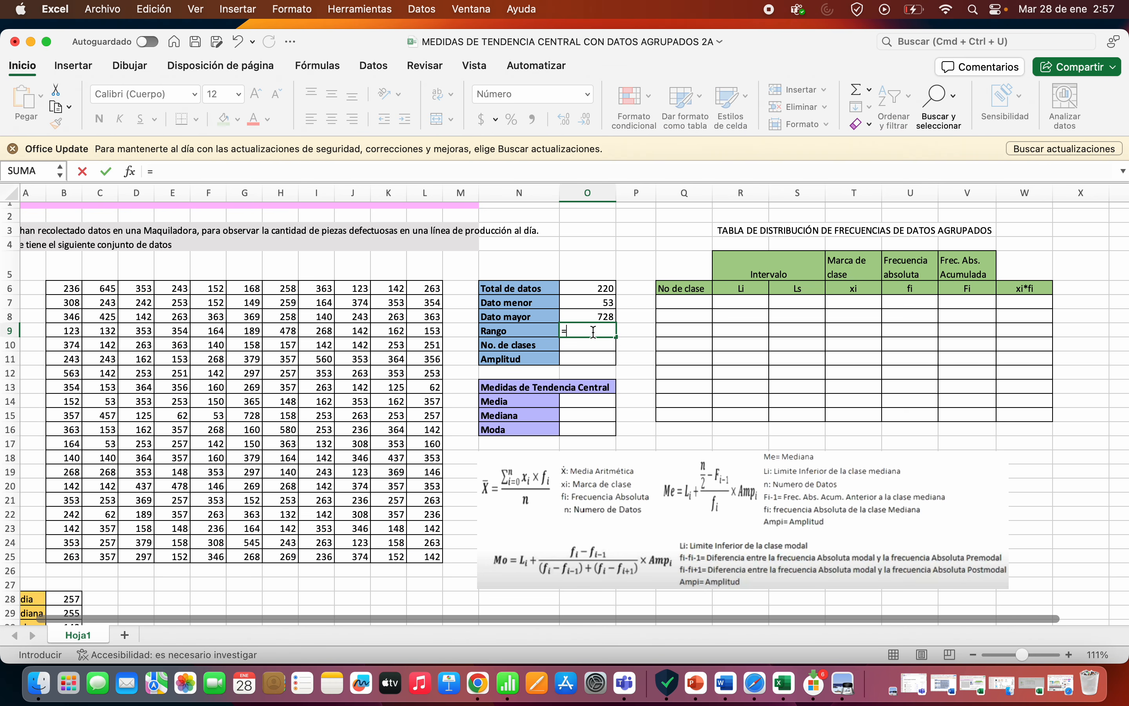
{"action": "left_click", "coordinate": [590, 318]}
{"action": "type", "text": "-"}
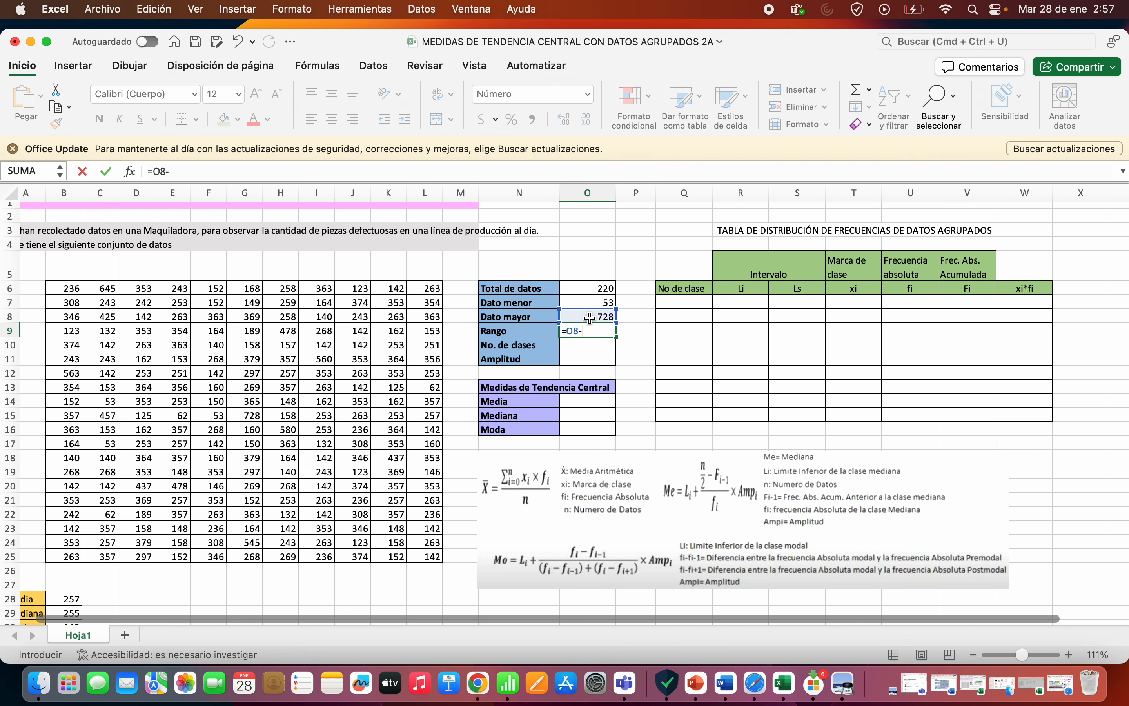
{"action": "left_click", "coordinate": [592, 303]}
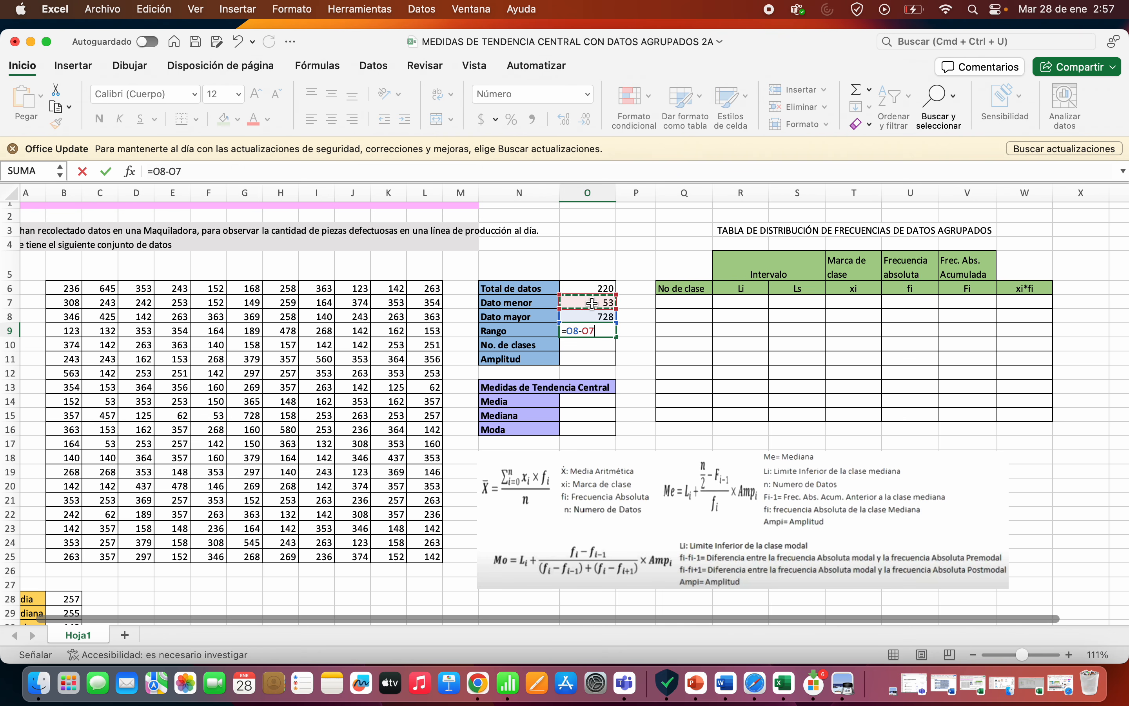
{"action": "key", "text": "Return"}
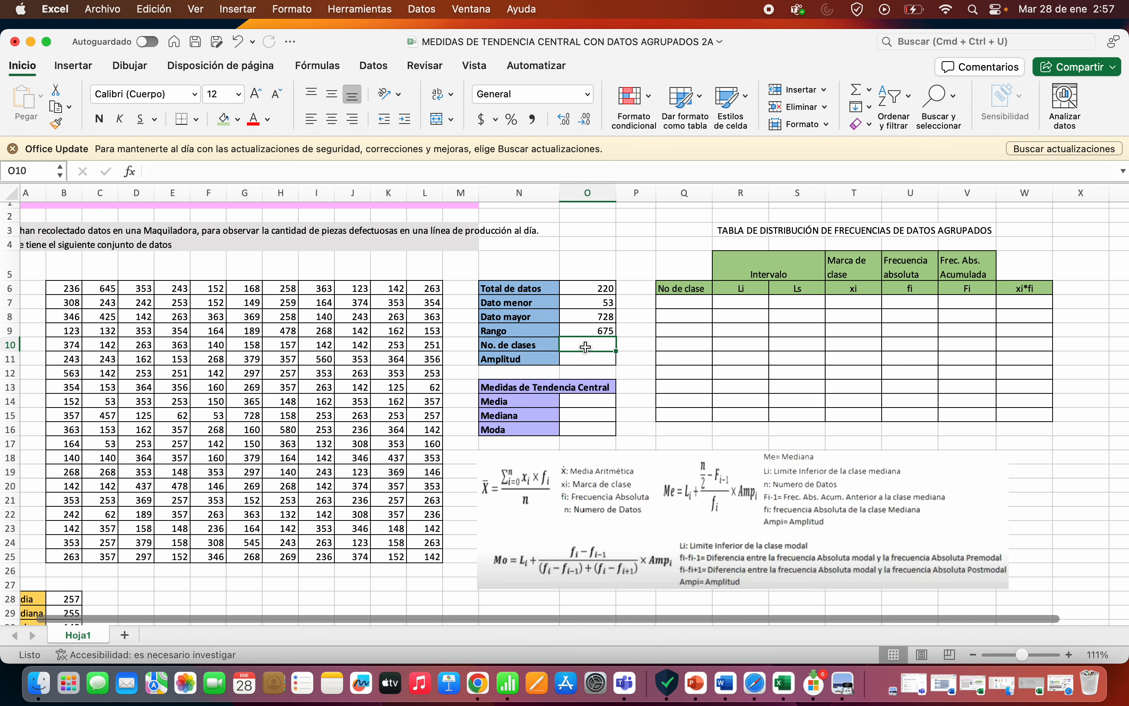
Calculate No. de clases in O10 with the formula =REDONDEAR(1+3.322*LOG(O6),0)
{"action": "type", "text": "="}
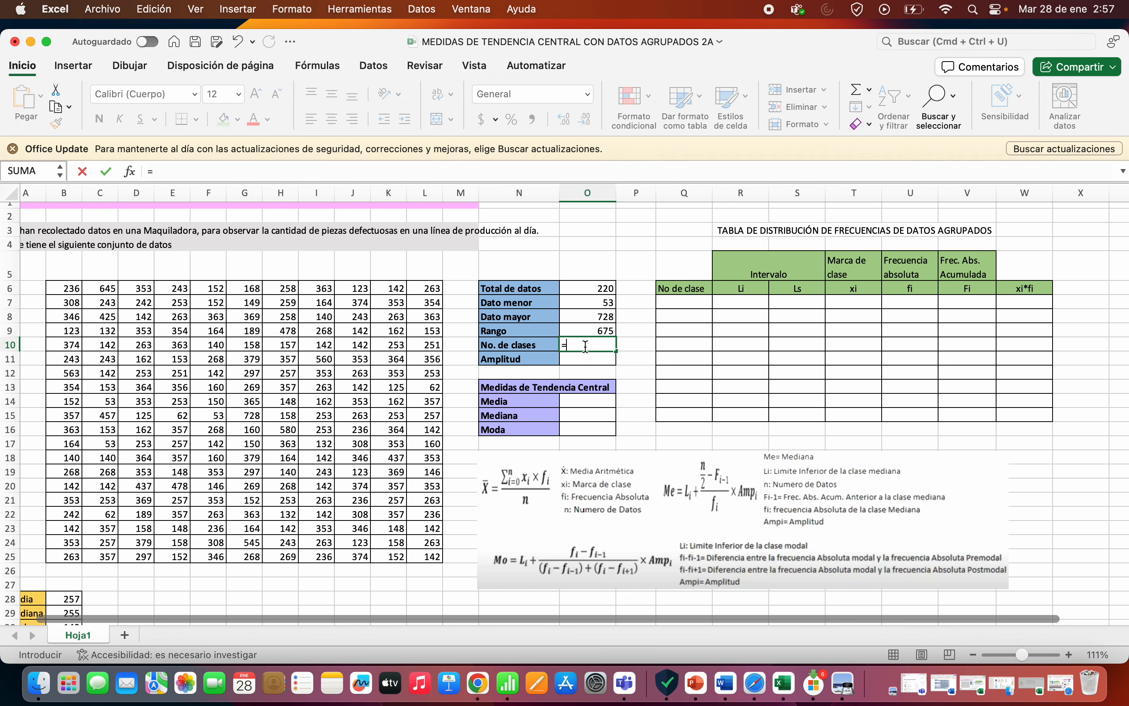
{"action": "type", "text": "redonde"}
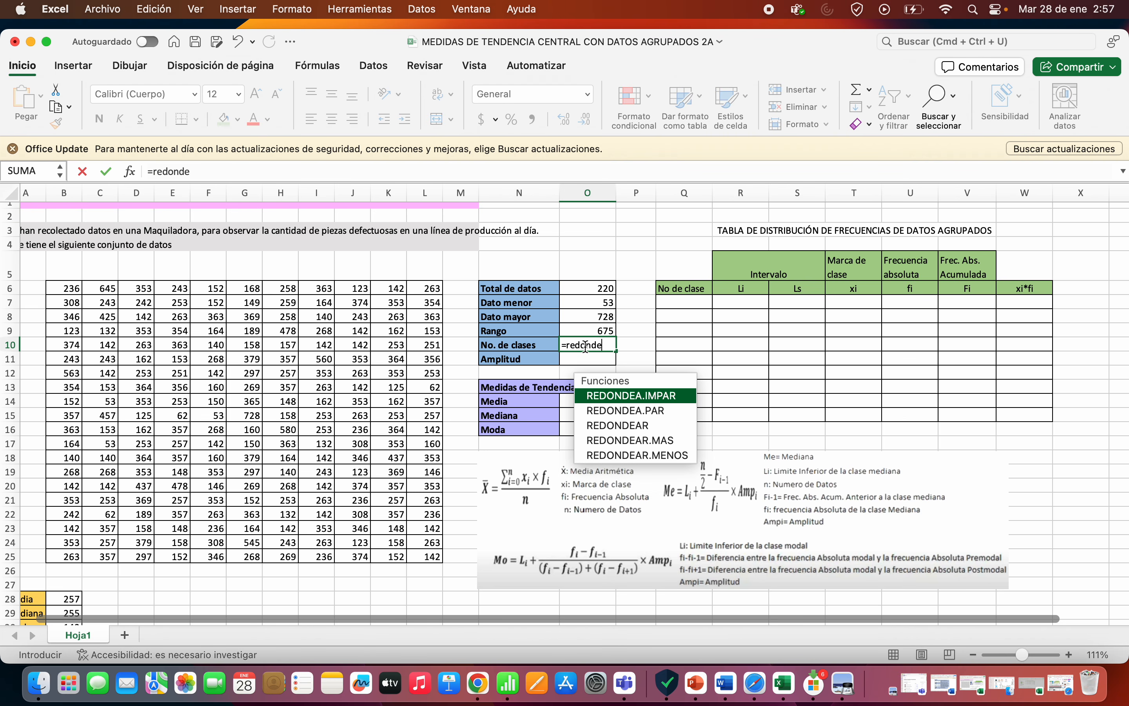
{"action": "left_click", "coordinate": [613, 426]}
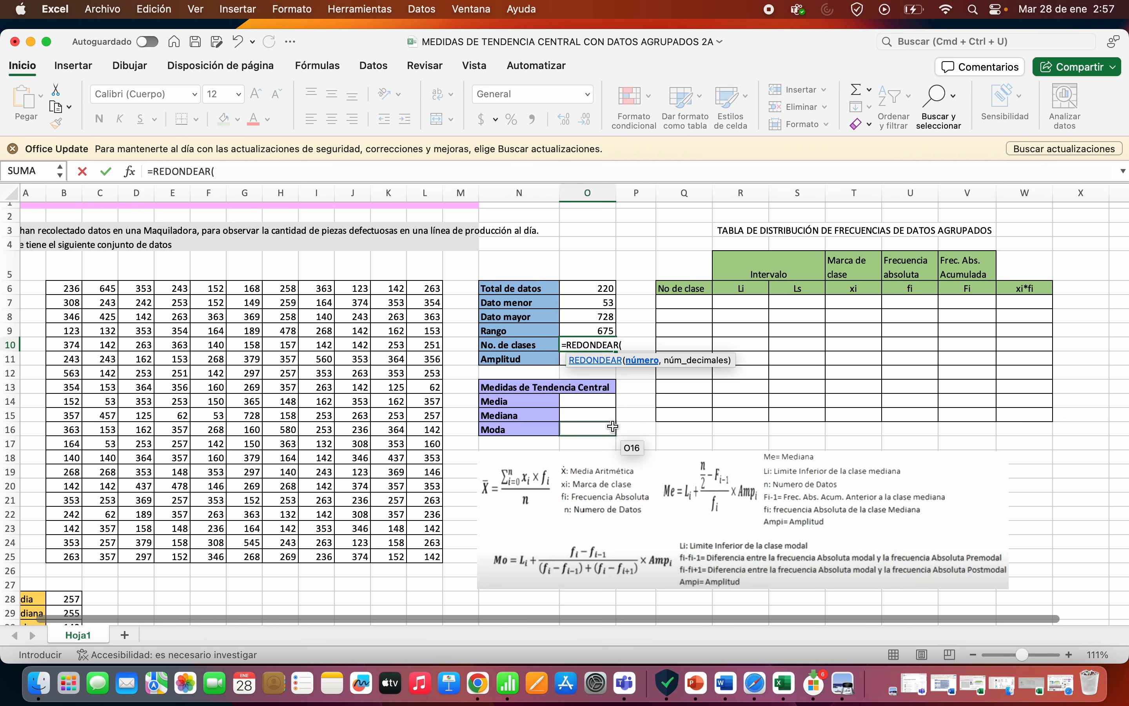
{"action": "type", "text": "1+3.322*log"}
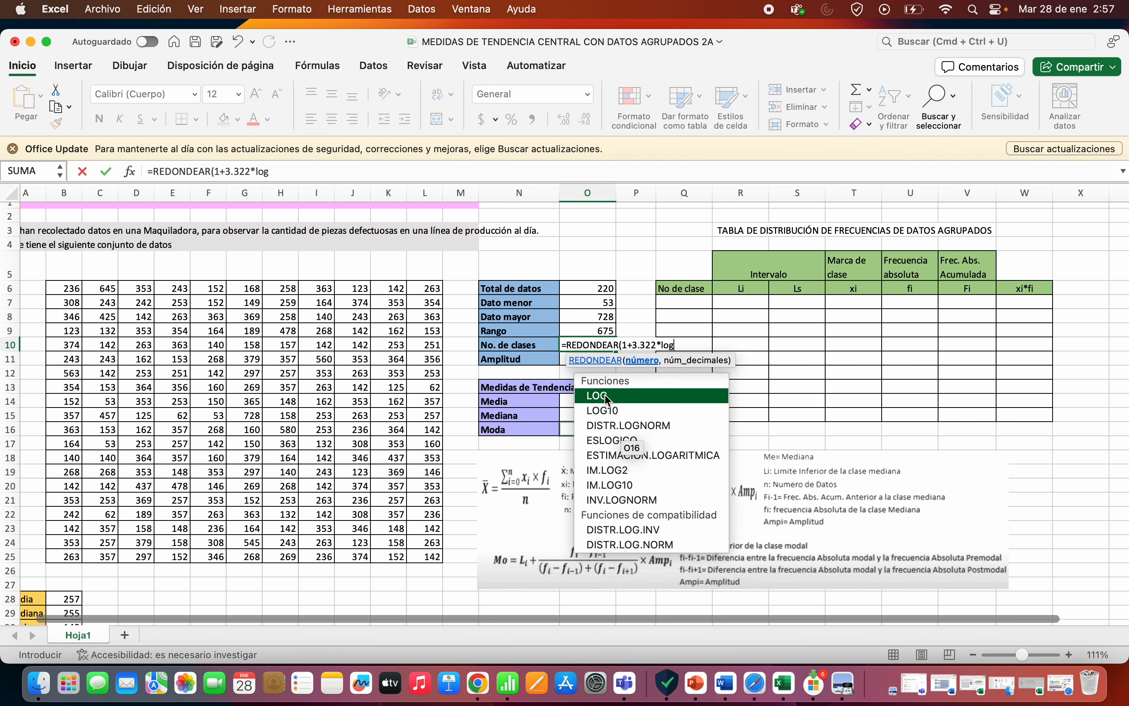
{"action": "double_click", "coordinate": [629, 396]}
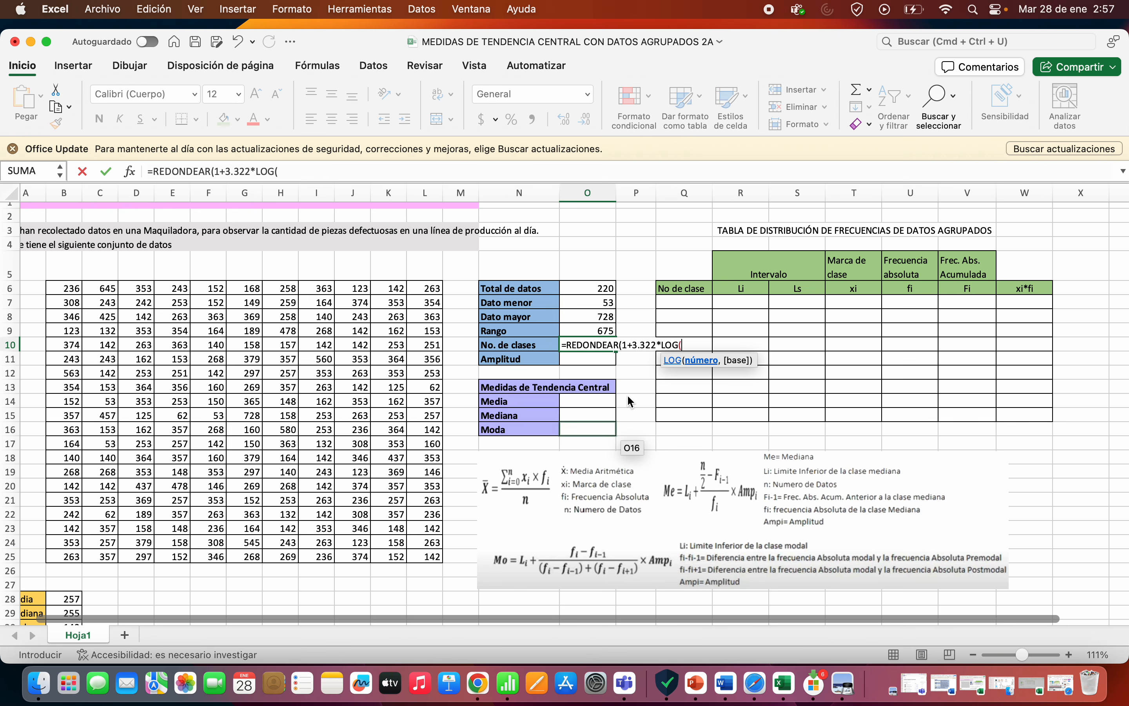
{"action": "left_click", "coordinate": [591, 288]}
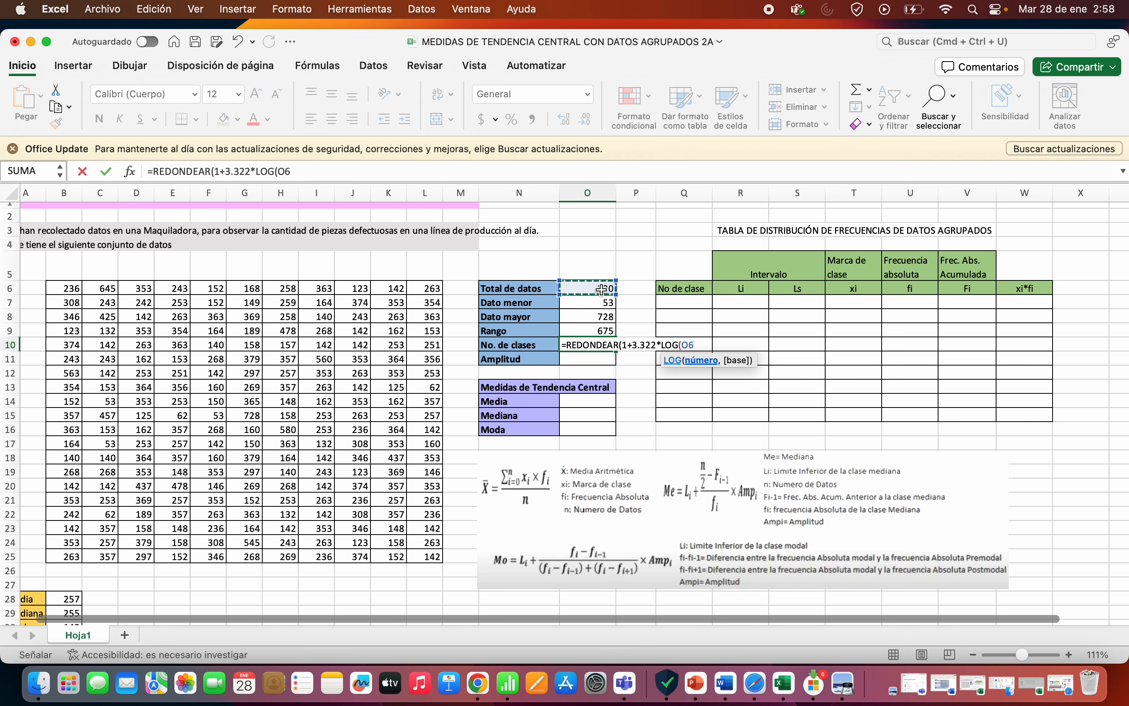
{"action": "type", "text": ")"}
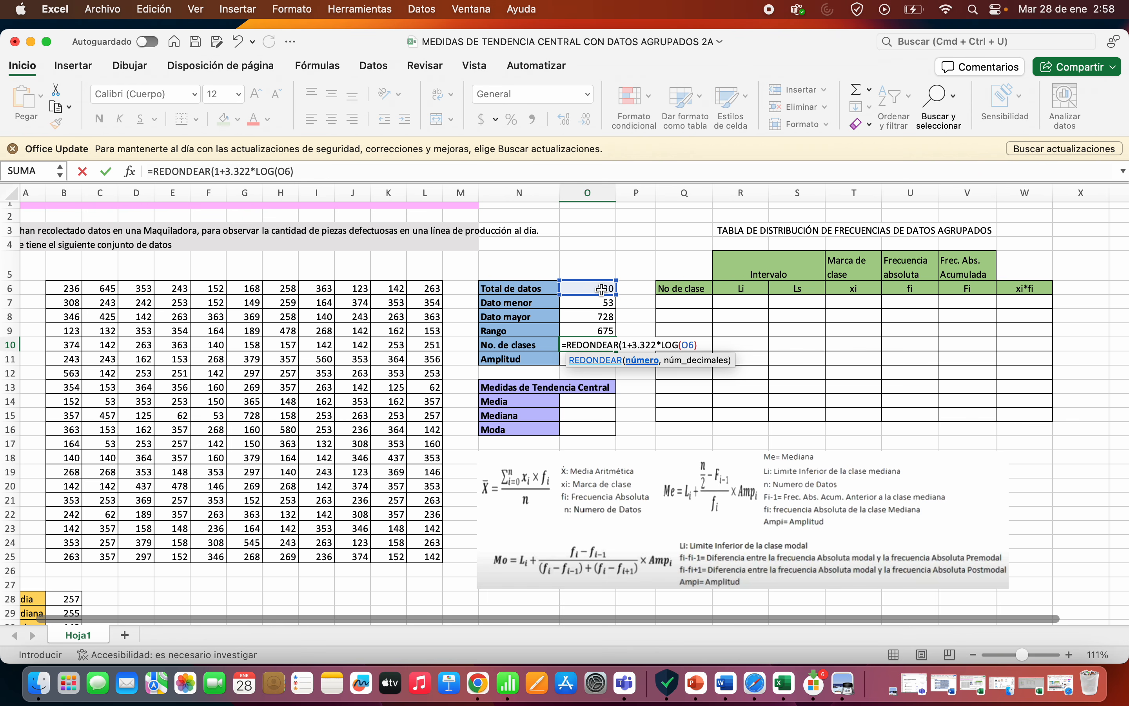
{"action": "type", "text": ",0)"}
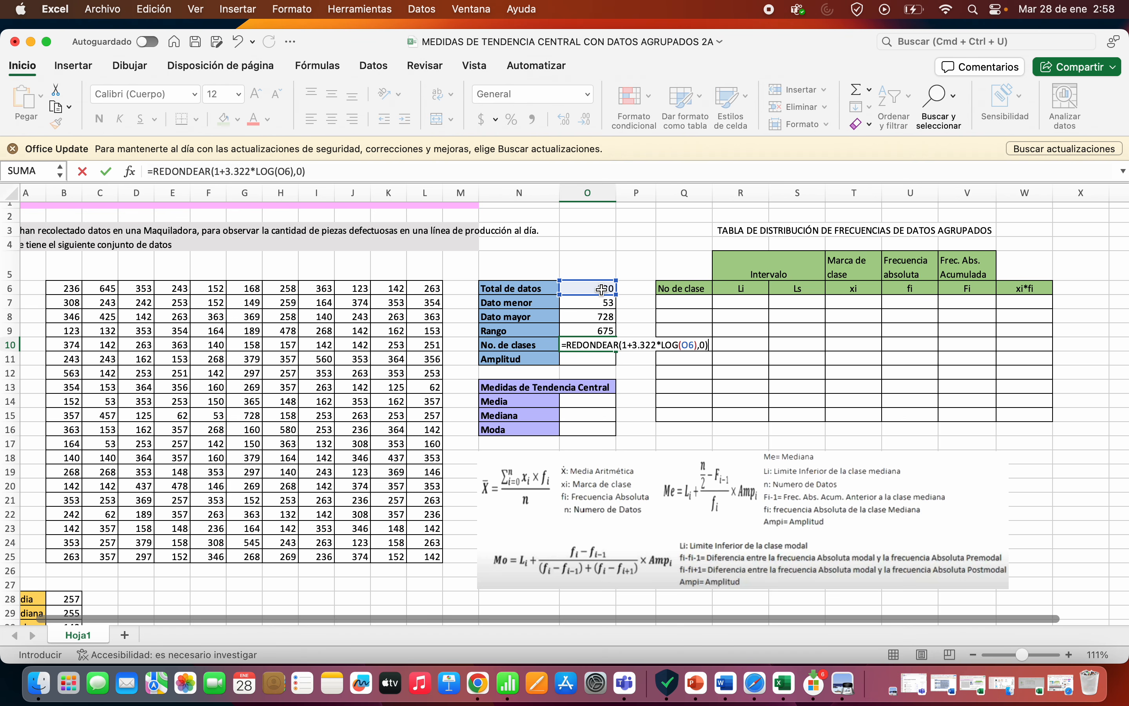
{"action": "key", "text": "Return"}
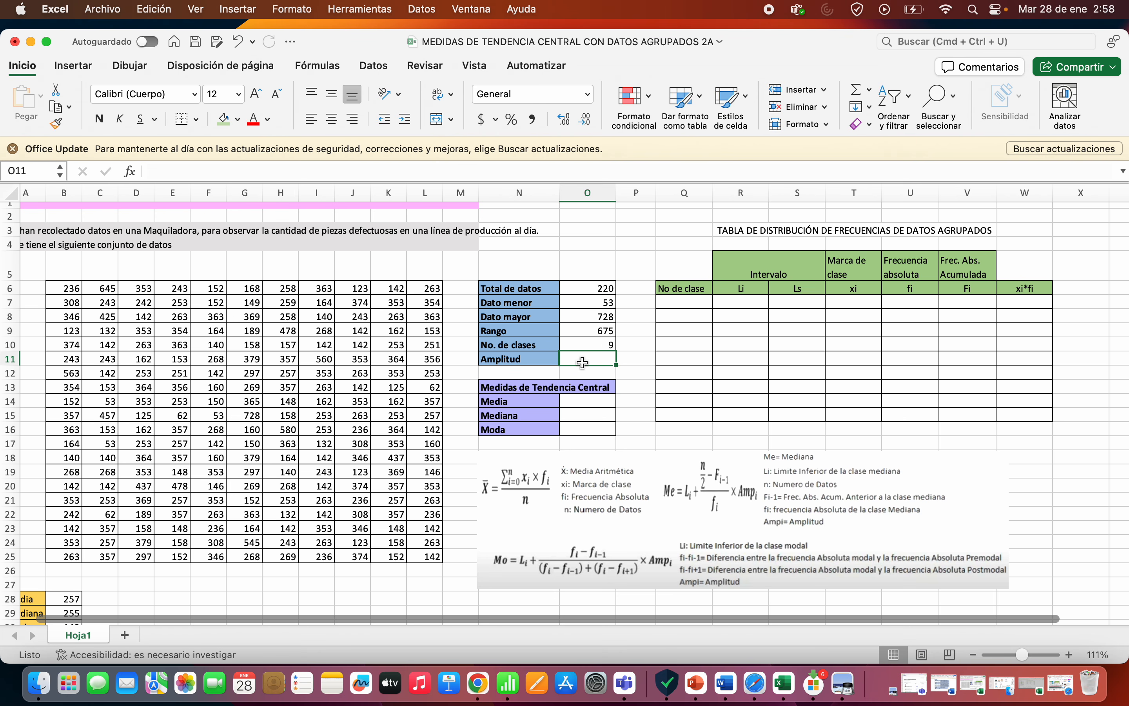
Calculate Amplitud in O11 by dividing Rango by No. de clases with the formula =O9/O10
{"action": "type", "text": "="}
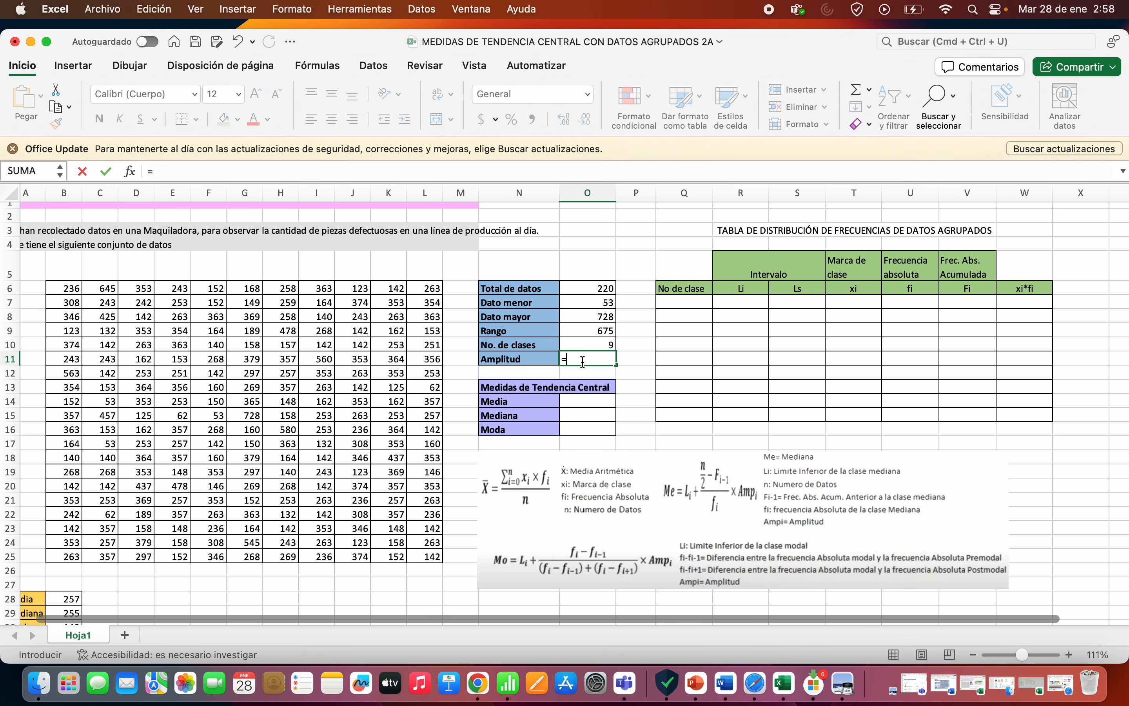
{"action": "left_click", "coordinate": [587, 333]}
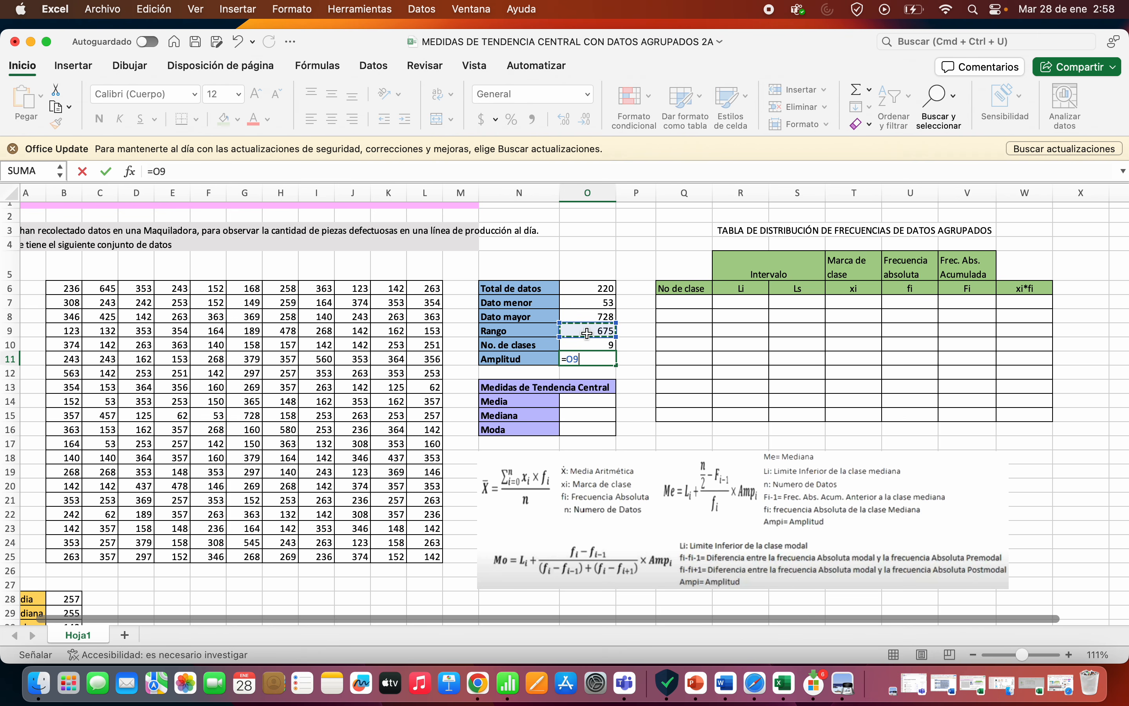
{"action": "type", "text": "/"}
{"action": "left_click", "coordinate": [595, 346]}
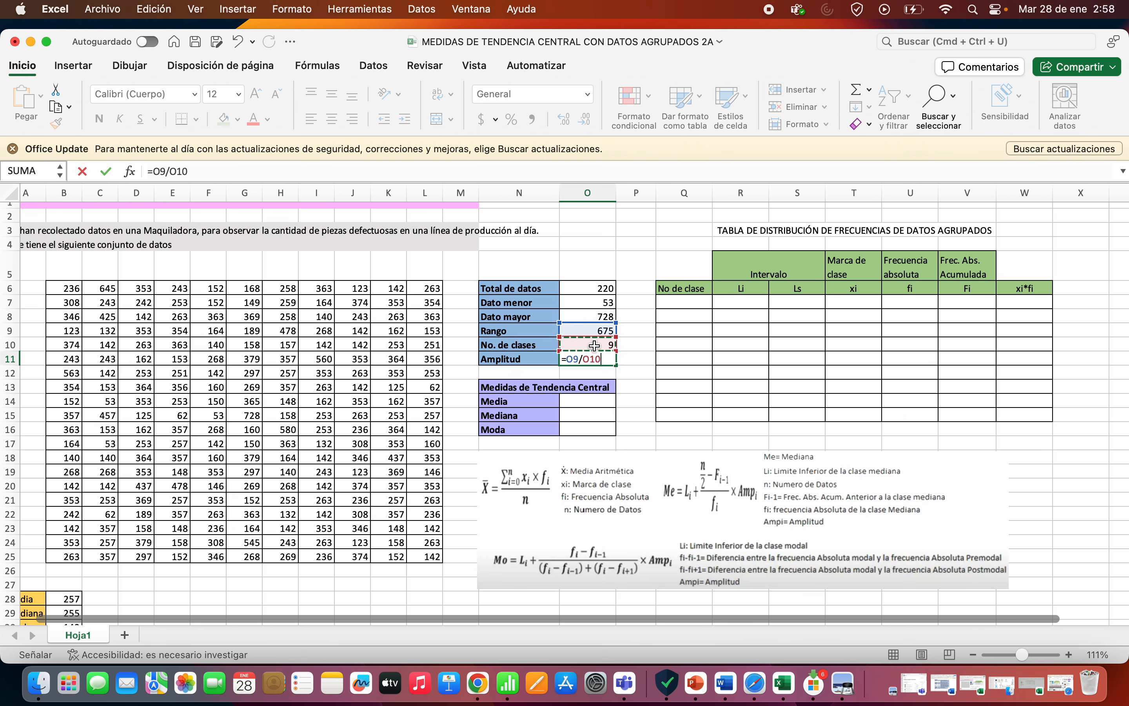
{"action": "key", "text": "Return"}
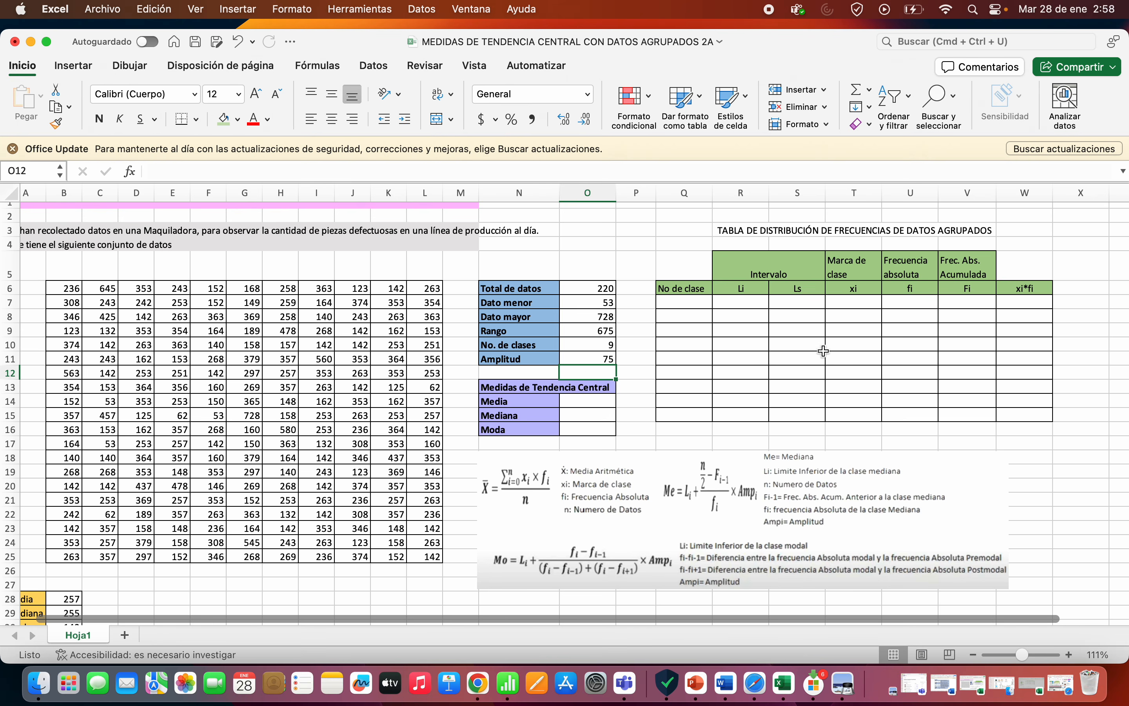
Number the classes 1 to 9 in the No de clase column, Q7:Q15, by entering 1 and filling down as a series
{"action": "left_click", "coordinate": [680, 304]}
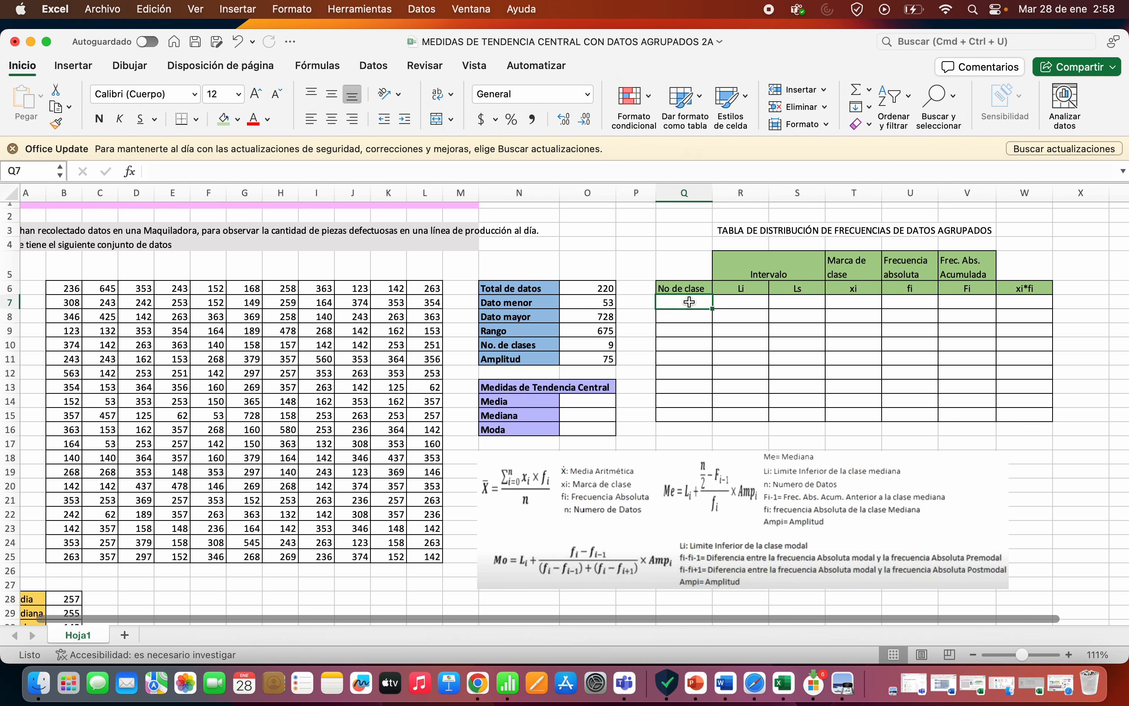
{"action": "type", "text": "1"}
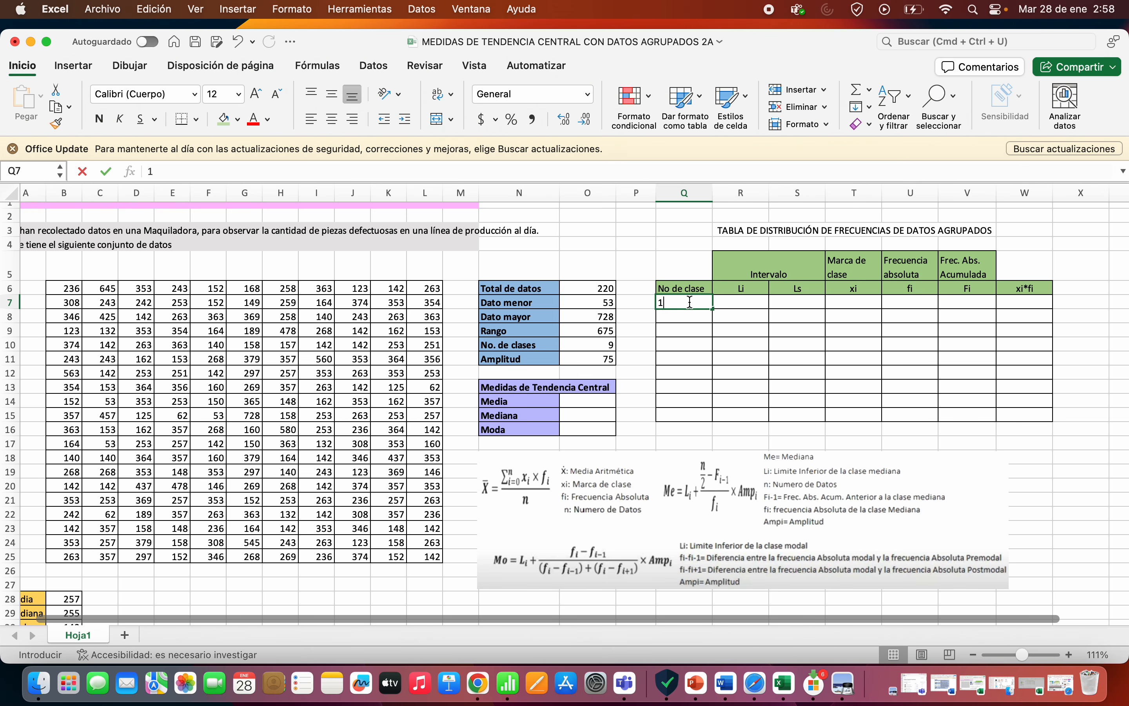
{"action": "key", "text": "Return"}
{"action": "left_click", "coordinate": [694, 306]}
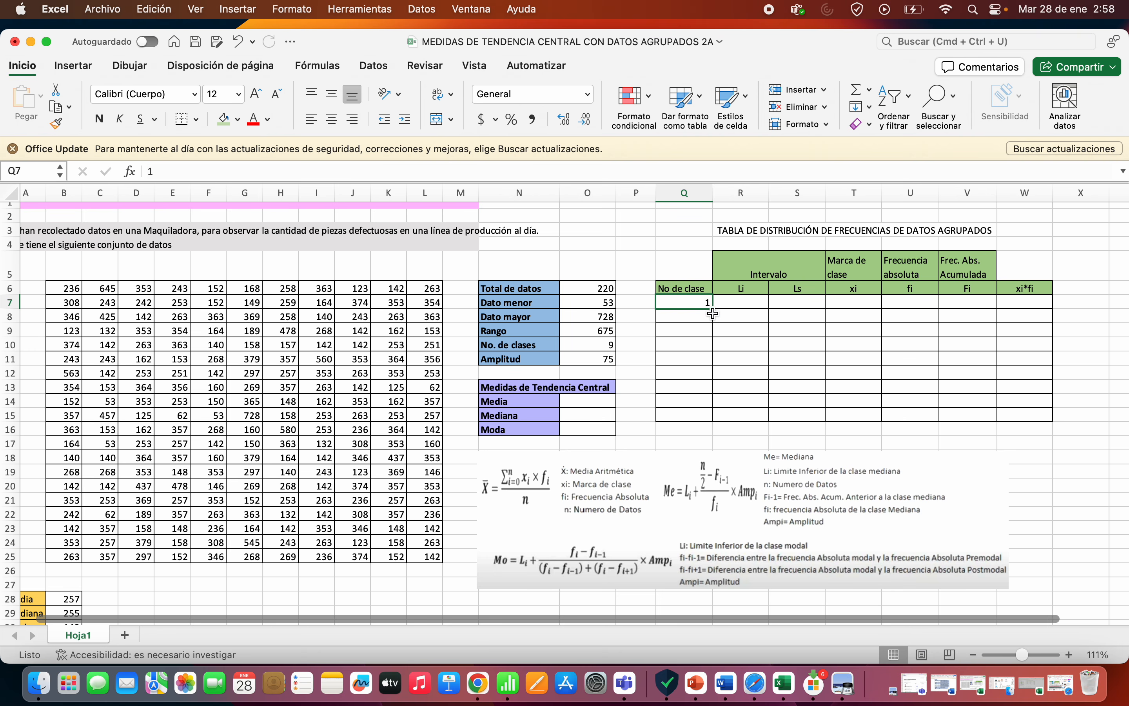
{"action": "left_click_drag", "start_coordinate": [713, 309], "coordinate": [716, 419]}
{"action": "left_click", "coordinate": [735, 435]}
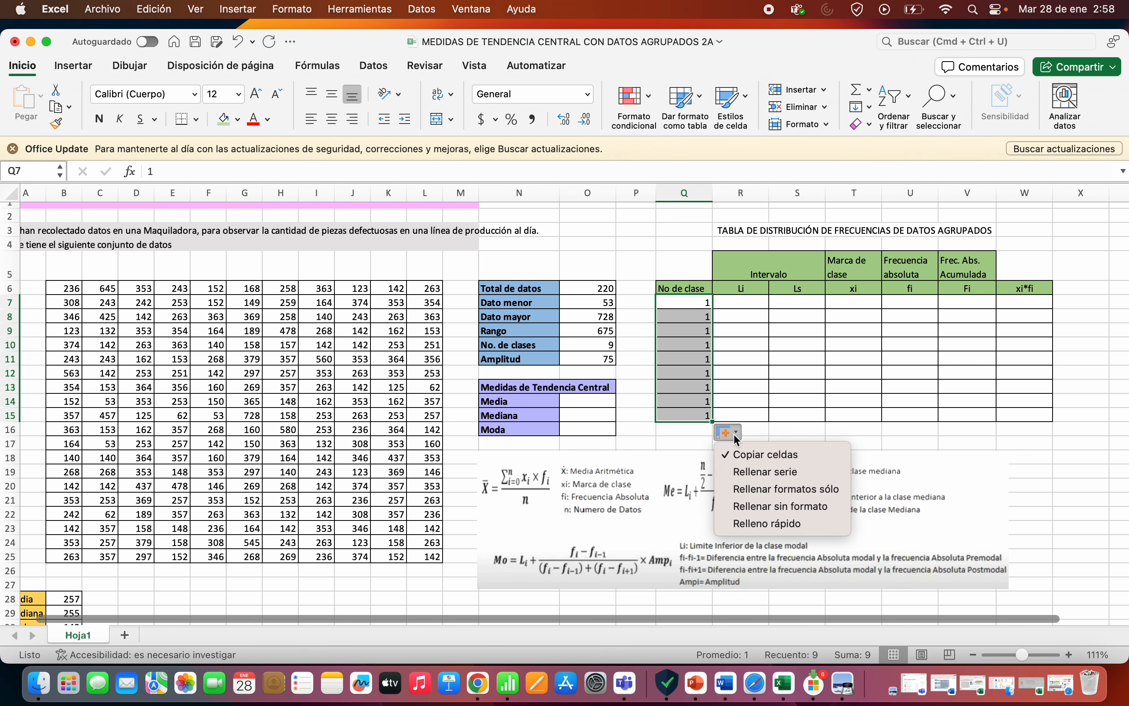
{"action": "left_click", "coordinate": [760, 480]}
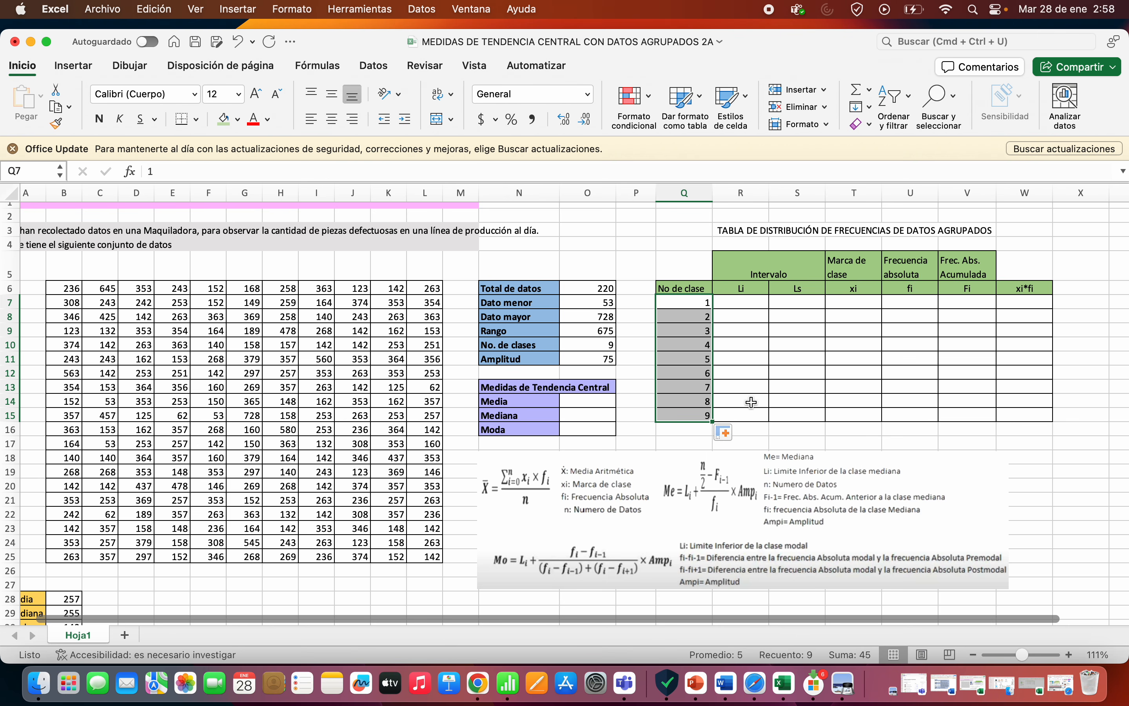
Set the first class's lower limit Li in R7 to Dato menor with the formula =O7
{"action": "left_click", "coordinate": [745, 306]}
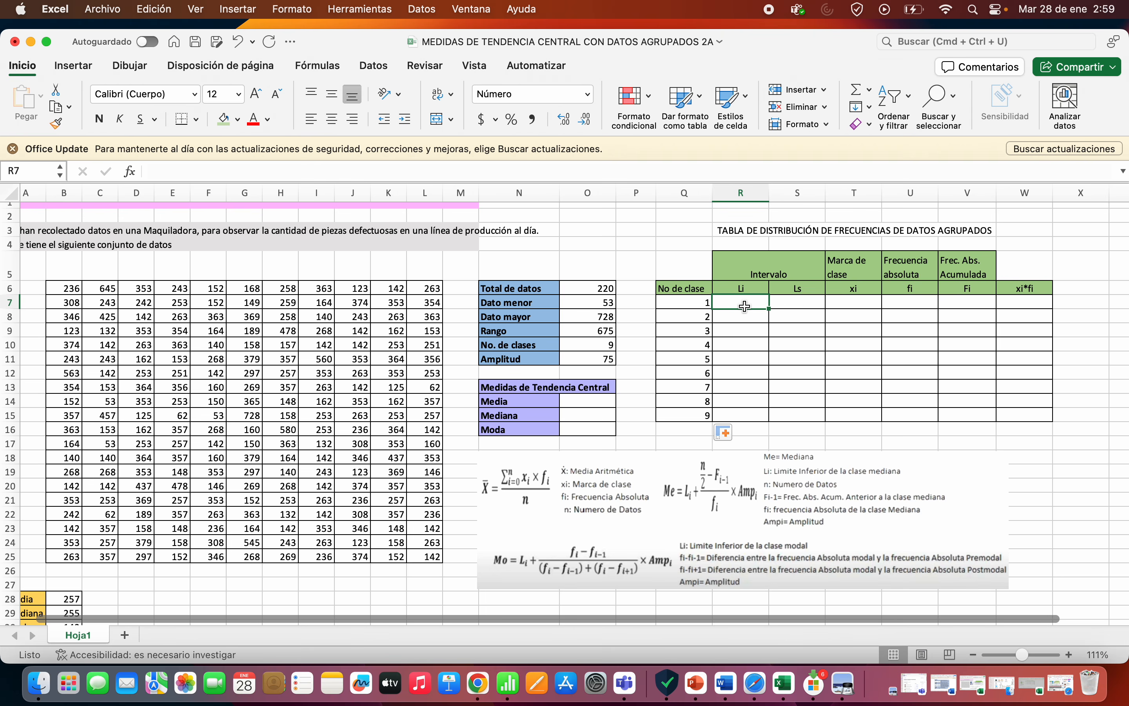
{"action": "type", "text": "="}
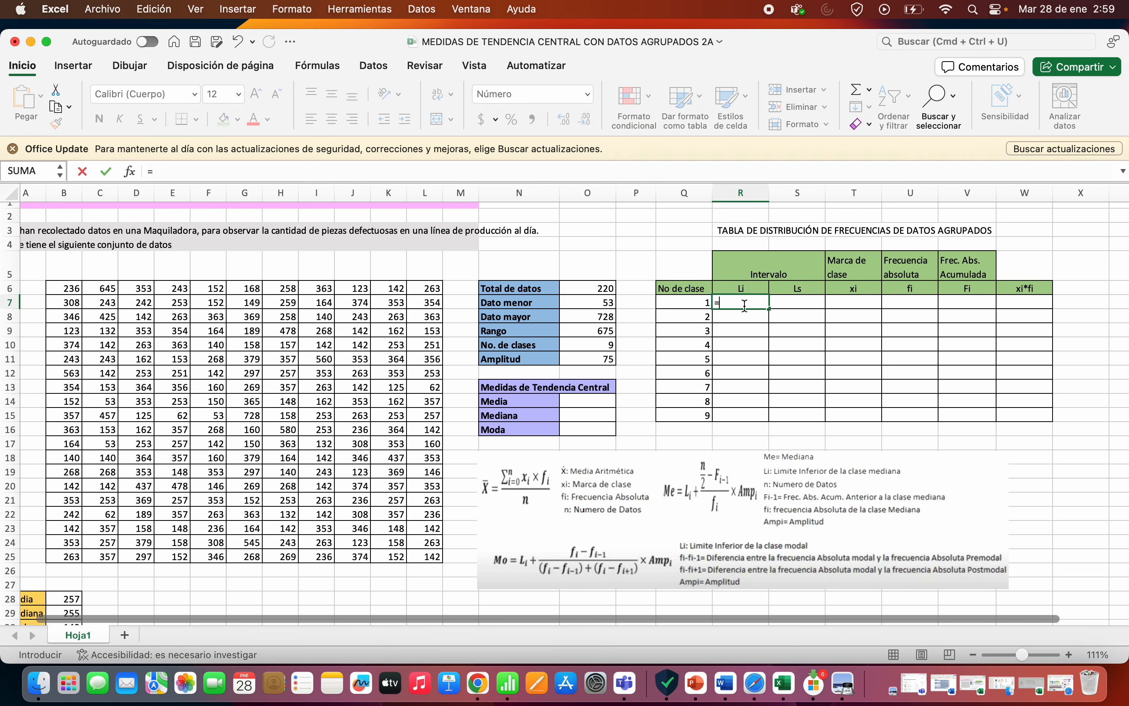
{"action": "left_click", "coordinate": [582, 308]}
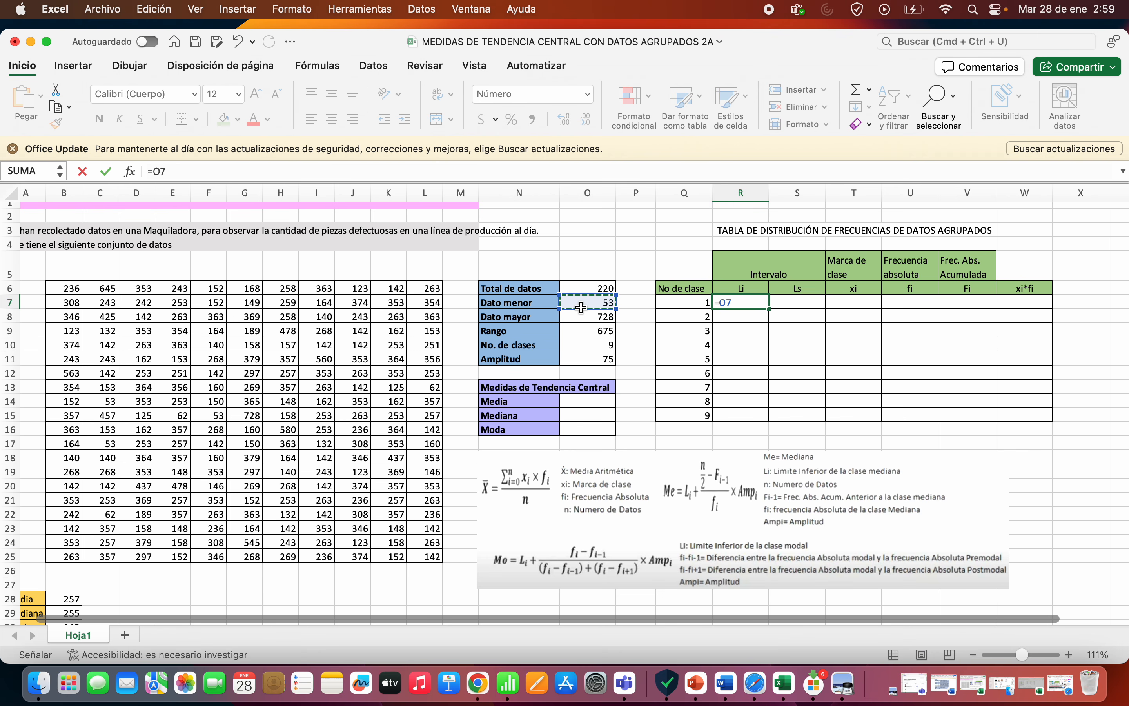
{"action": "key", "text": "Return"}
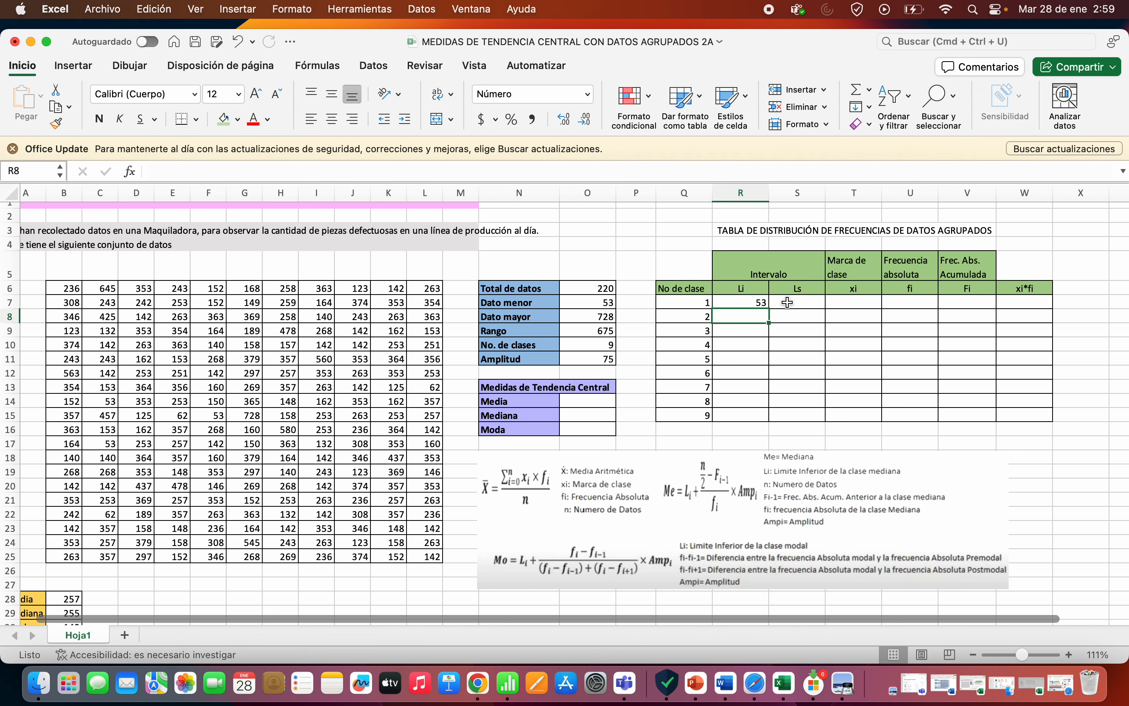
Calculate the first class's upper limit Ls in S7 by adding Amplitud to Li with the formula =R7+O11
{"action": "left_click", "coordinate": [788, 302]}
{"action": "type", "text": "="}
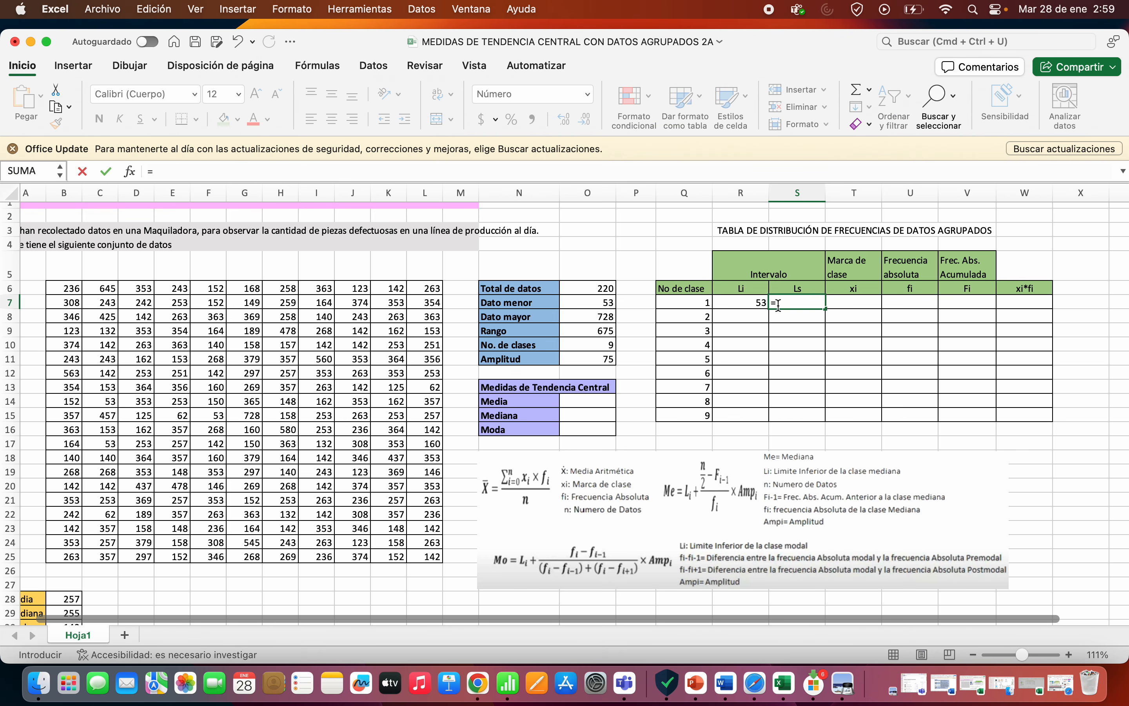
{"action": "left_click", "coordinate": [751, 304]}
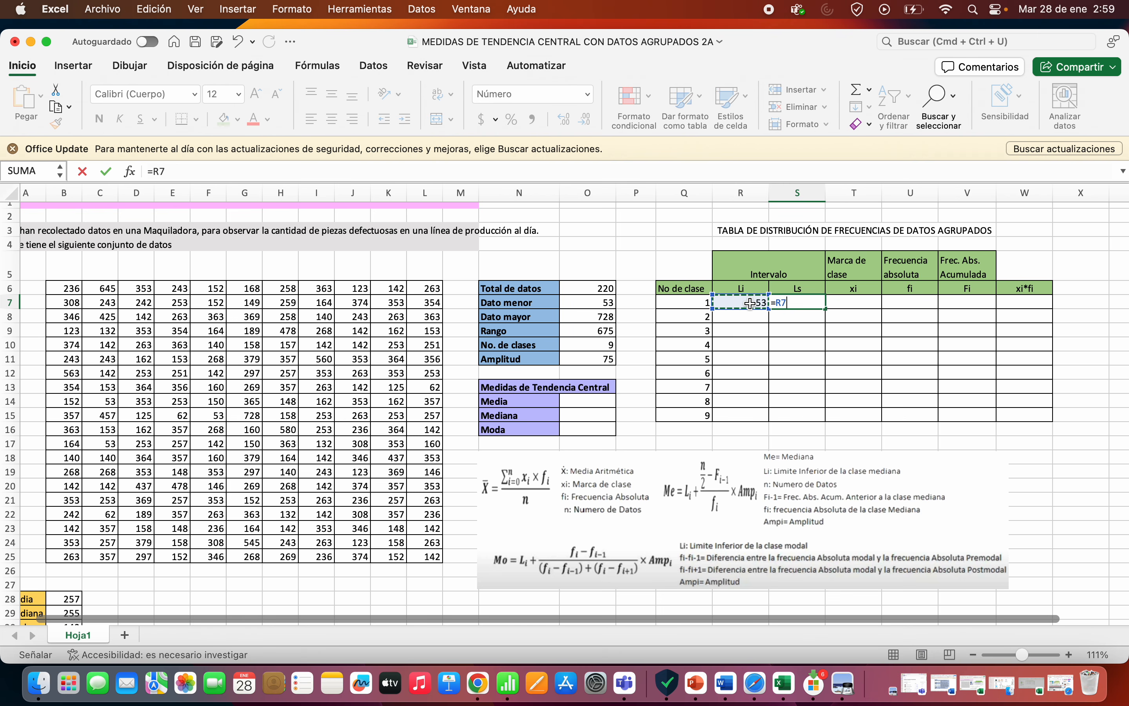
{"action": "type", "text": "+"}
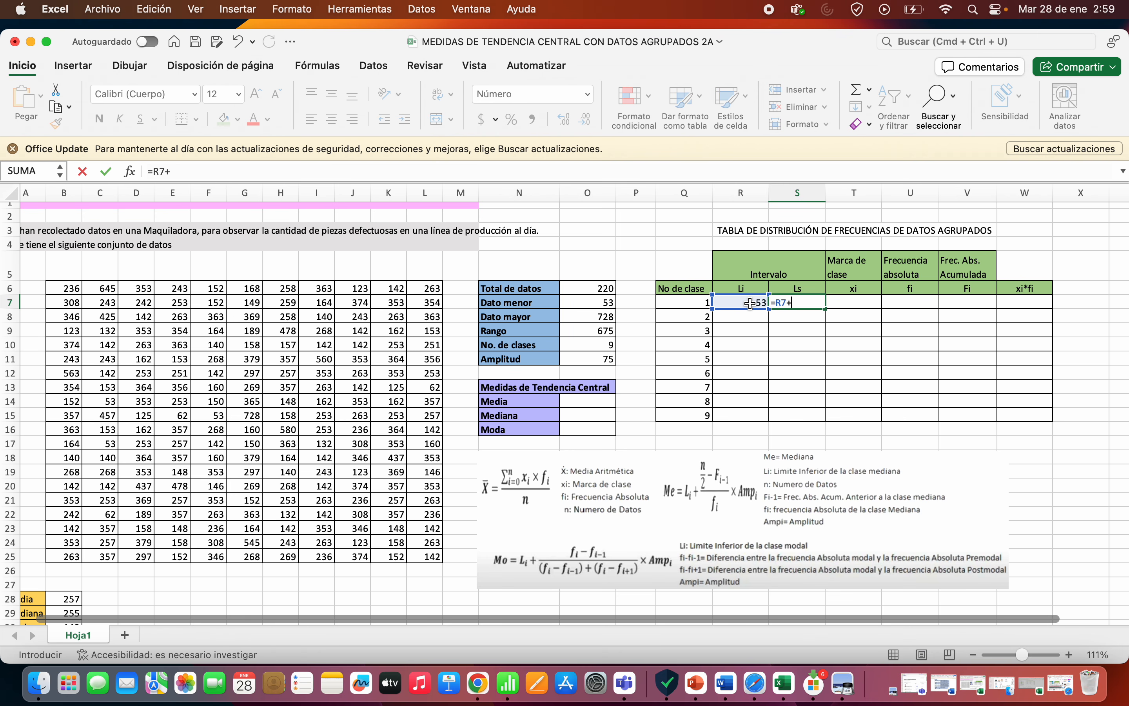
{"action": "left_click", "coordinate": [594, 359]}
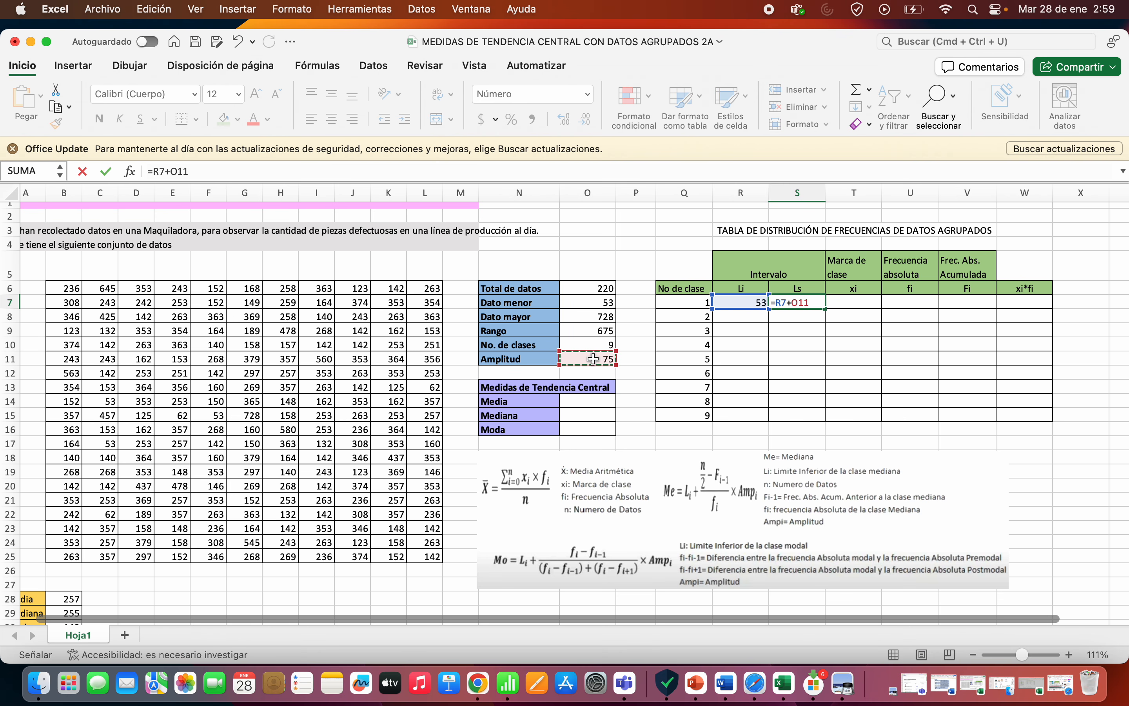
{"action": "key", "text": "Return"}
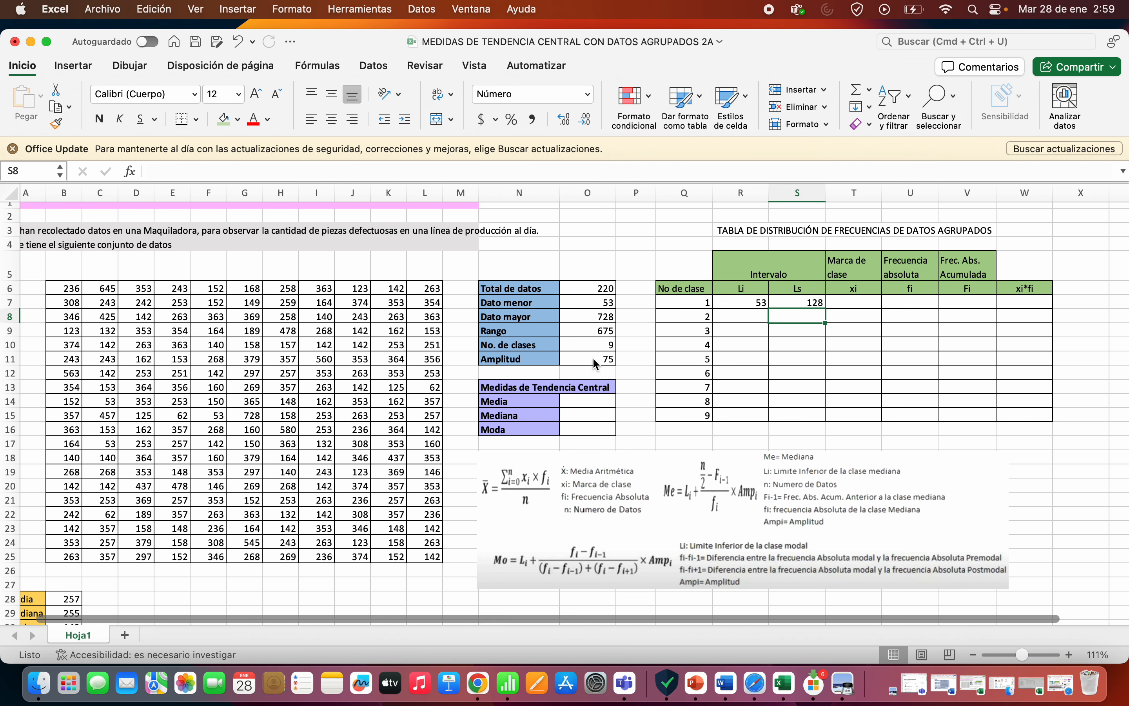
Set the second class's lower limit Li in R8 to the first class's upper limit with the formula =S7
{"action": "left_click", "coordinate": [744, 320]}
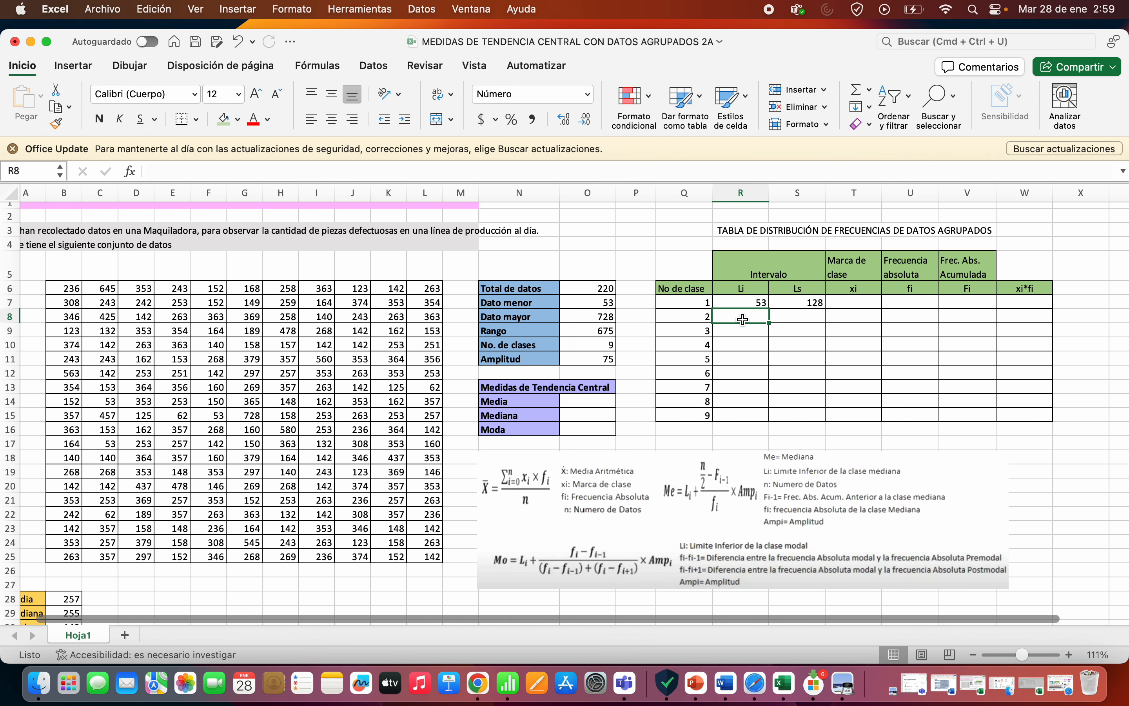
{"action": "type", "text": "="}
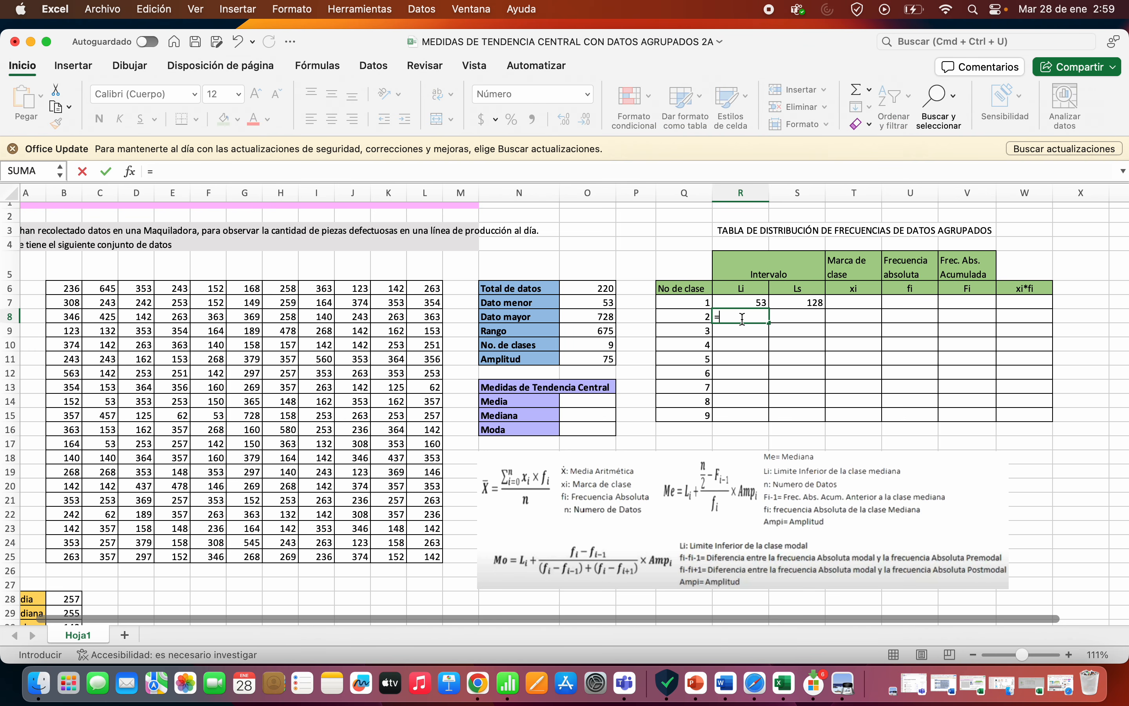
{"action": "left_click", "coordinate": [801, 303]}
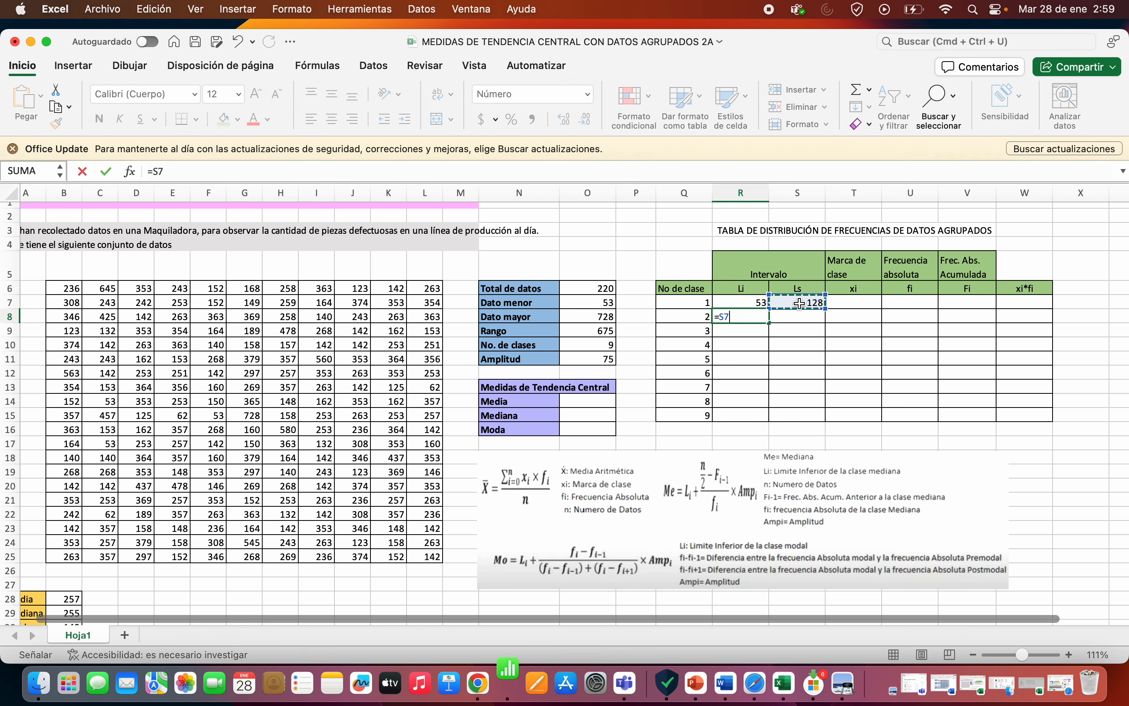
{"action": "key", "text": "Return"}
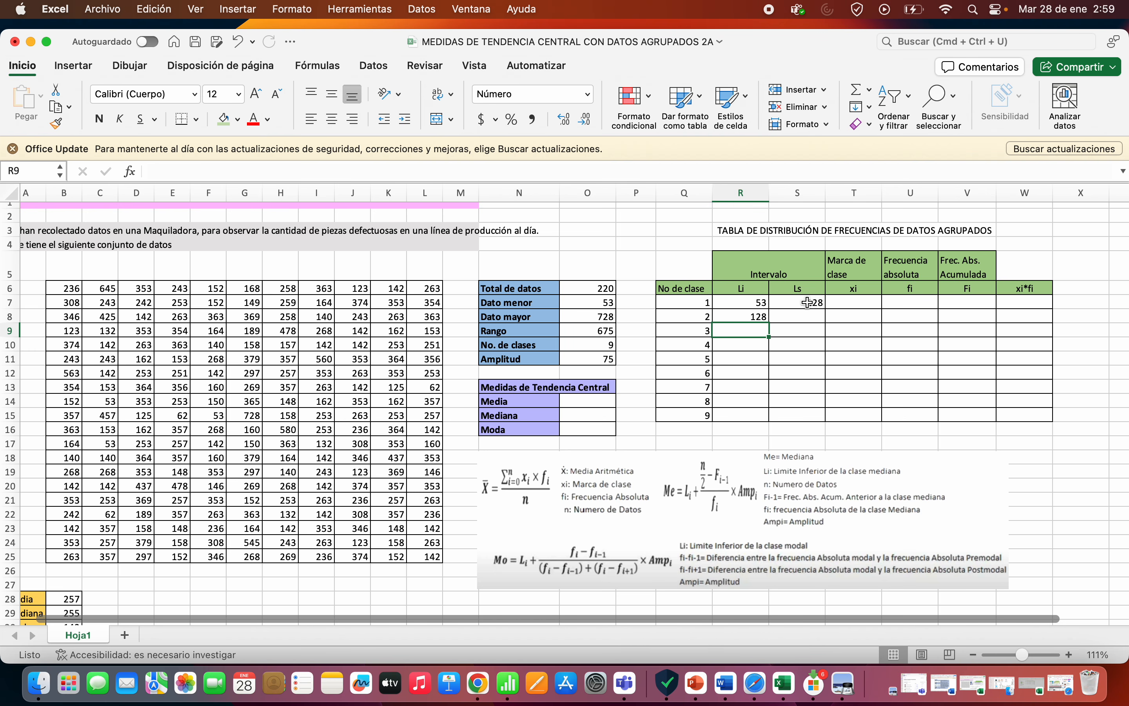
Make the Amplitud reference in S7 absolute so the formula reads =R7+$O$11
{"action": "double_click", "coordinate": [809, 302]}
{"action": "key", "text": "Left"}
{"action": "key", "text": "Left"}
{"action": "key", "text": "Left"}
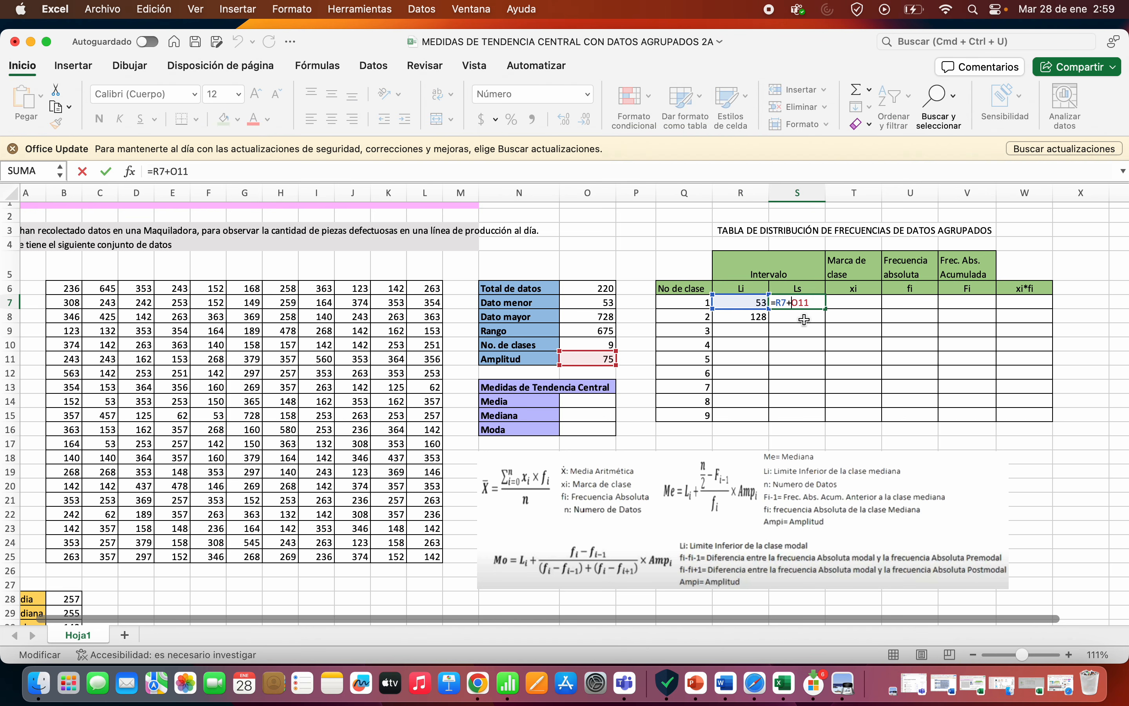
{"action": "type", "text": "$O$"}
{"action": "key", "text": "Return"}
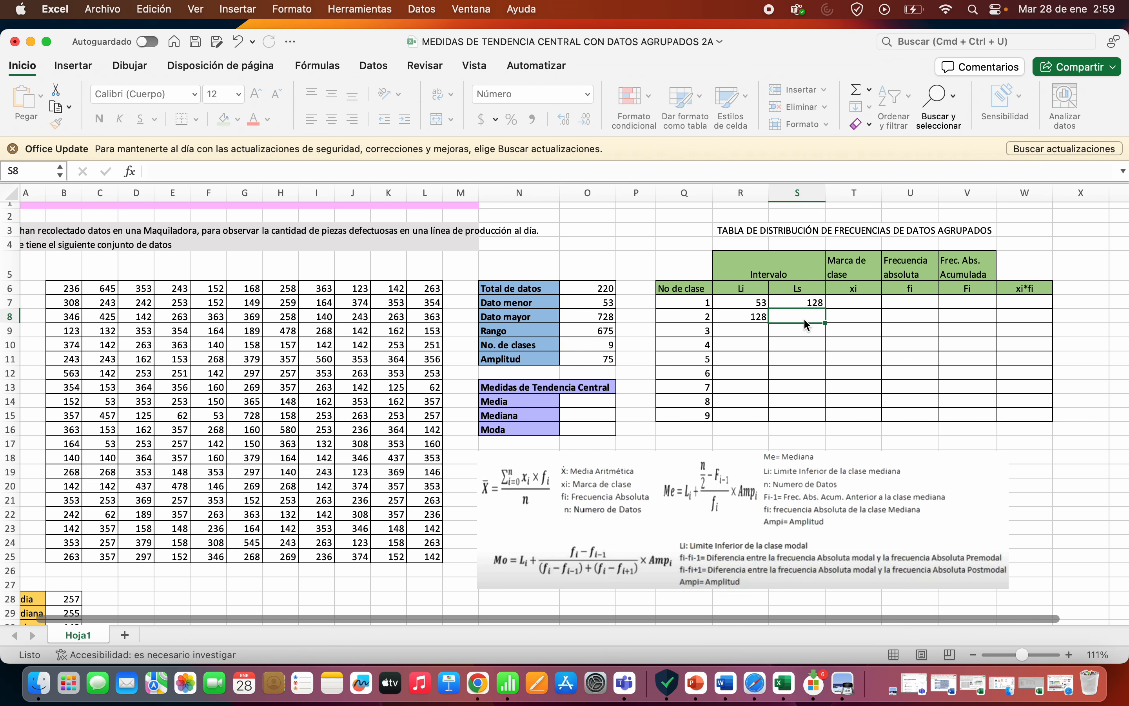
Fill the Ls formula from S7 down to S15 and the Li formula from R8 down to R15
{"action": "left_click", "coordinate": [803, 302]}
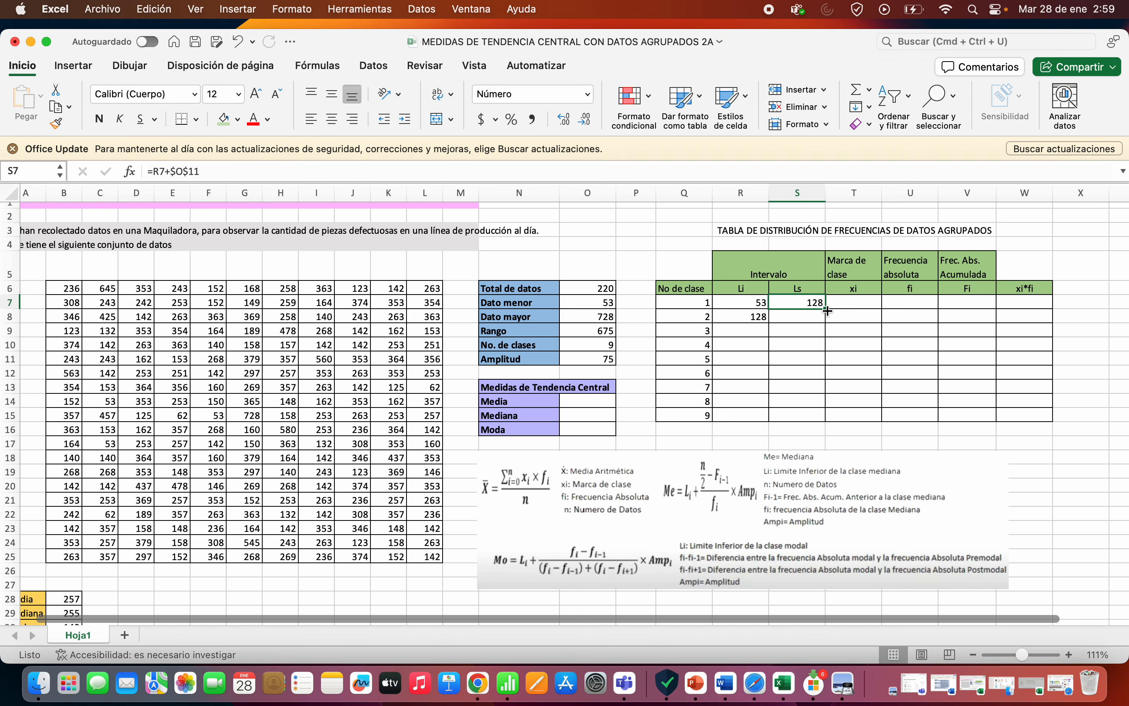
{"action": "left_click_drag", "start_coordinate": [825, 308], "coordinate": [830, 425]}
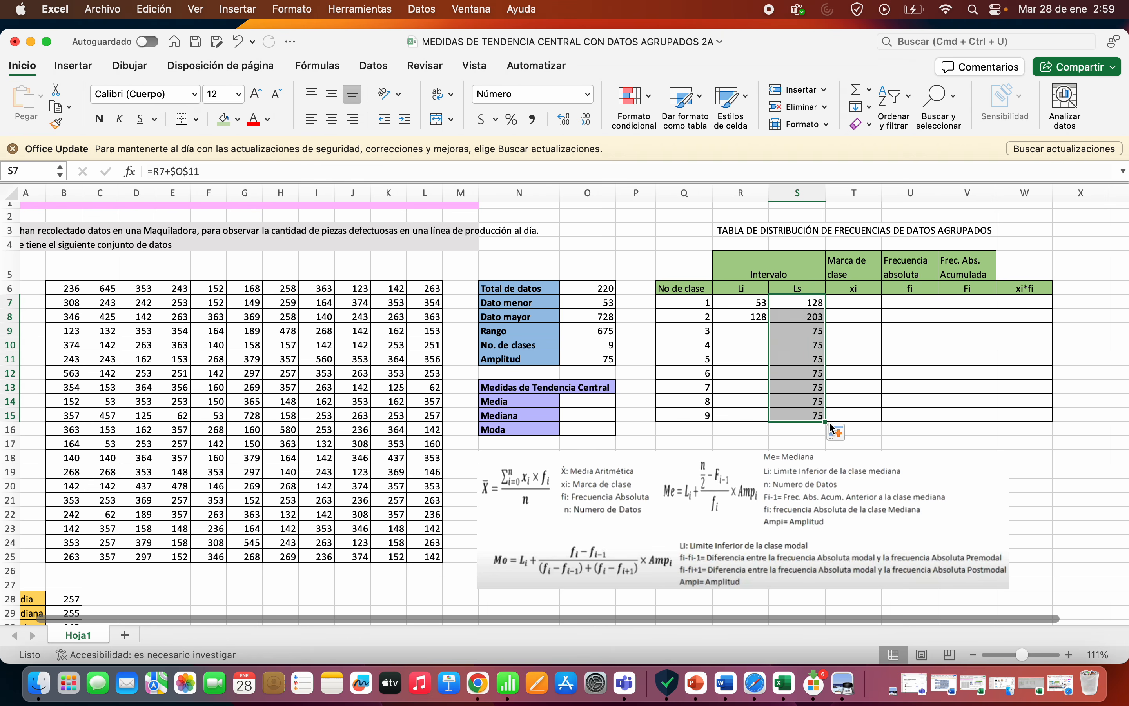
{"action": "left_click", "coordinate": [759, 316]}
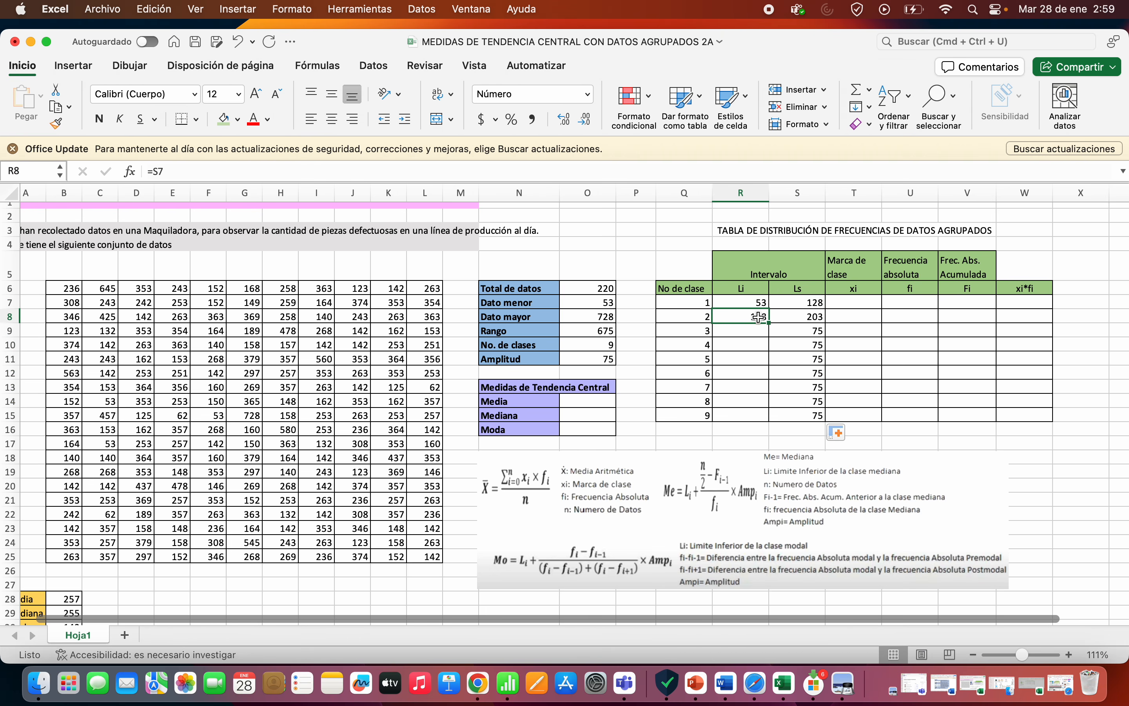
{"action": "left_click_drag", "start_coordinate": [770, 323], "coordinate": [768, 419]}
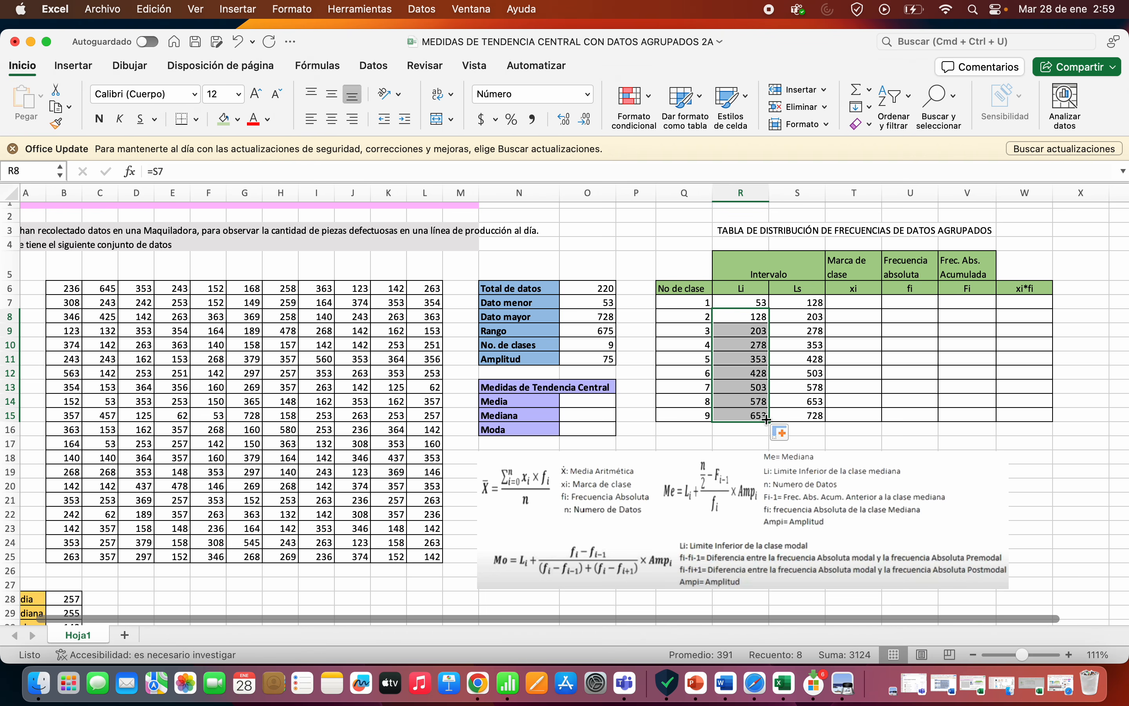
{"action": "left_click", "coordinate": [815, 415]}
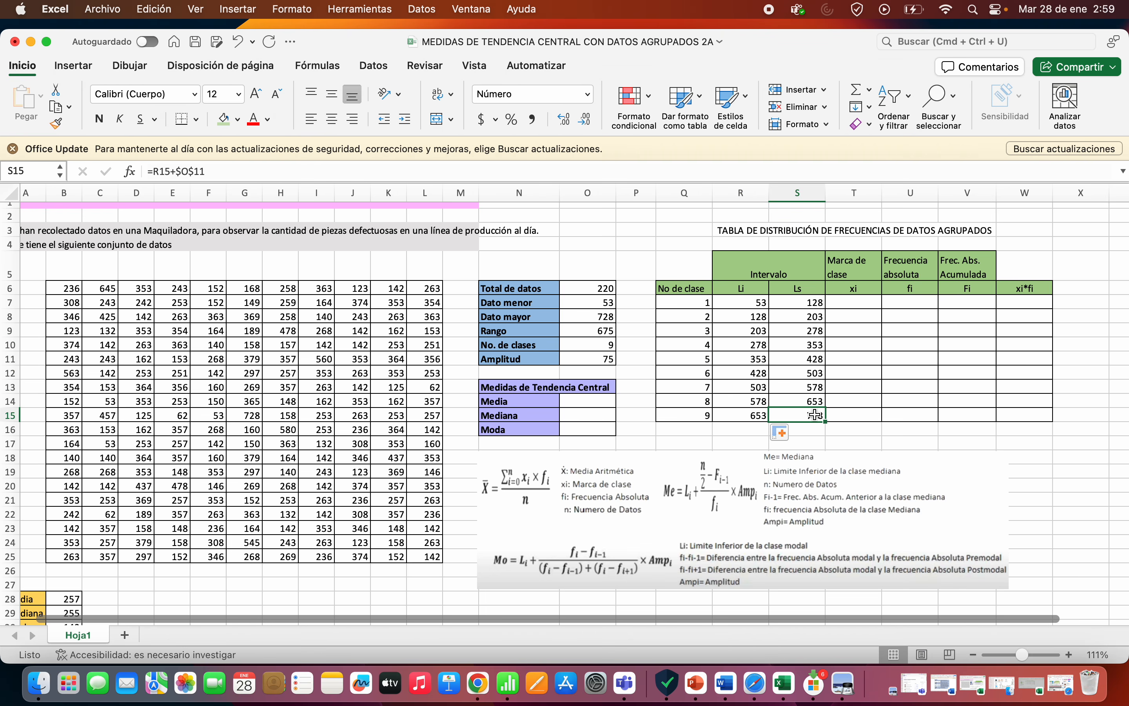
{"action": "left_click", "coordinate": [845, 415]}
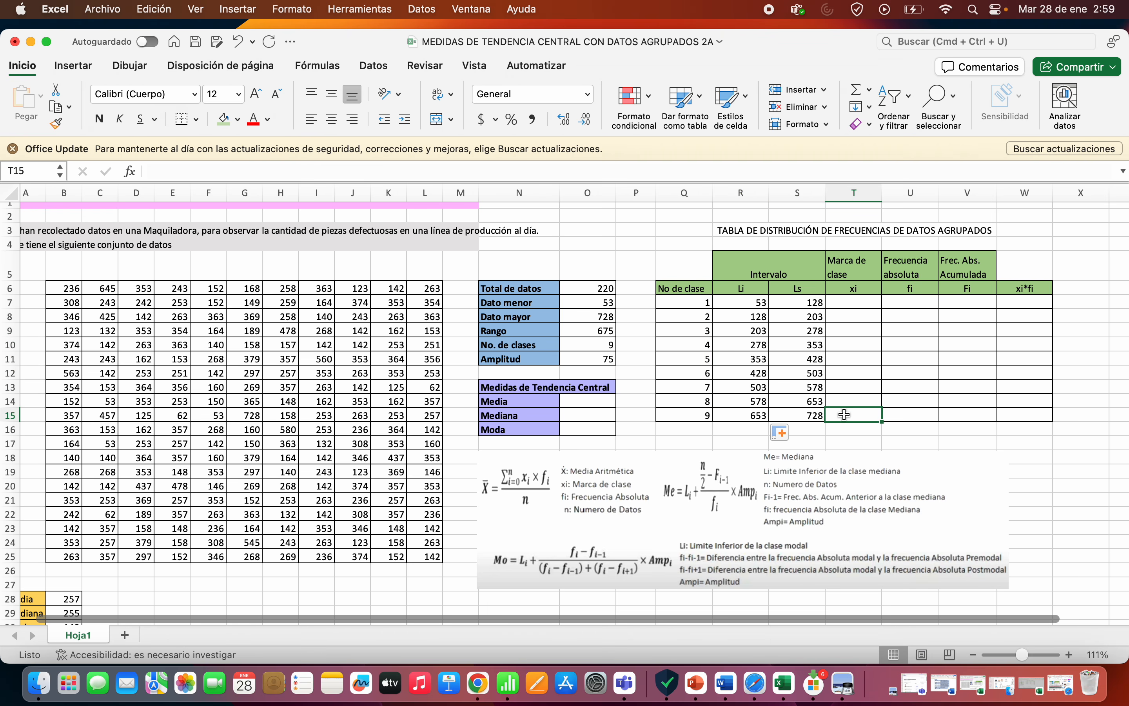
Calculate the class mark xi in T7 with the formula =(R7+S7)/2 and fill it down to T15
{"action": "left_click", "coordinate": [865, 291]}
{"action": "left_click", "coordinate": [869, 303]}
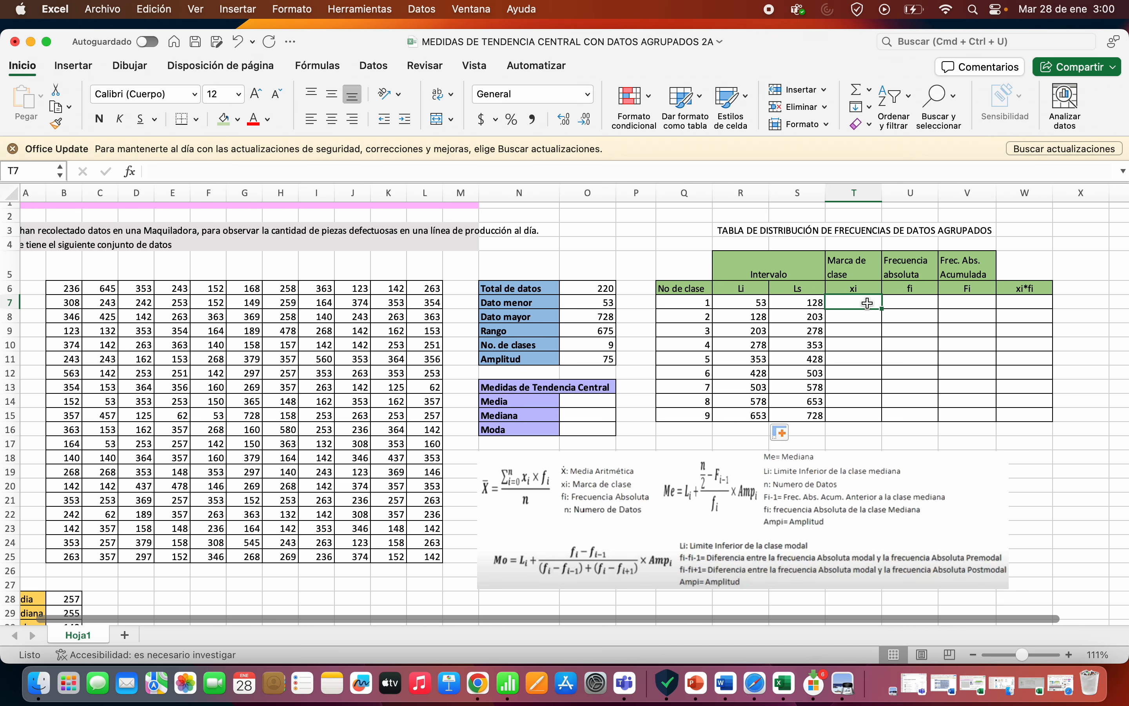
{"action": "type", "text": "="}
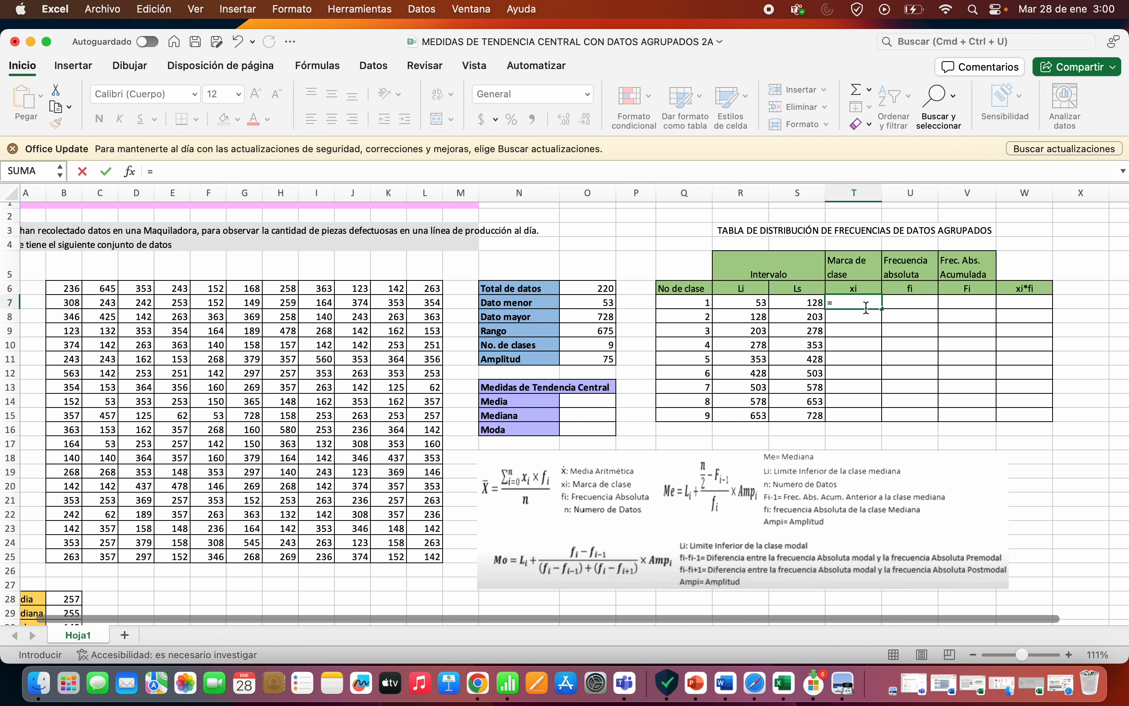
{"action": "type", "text": "("}
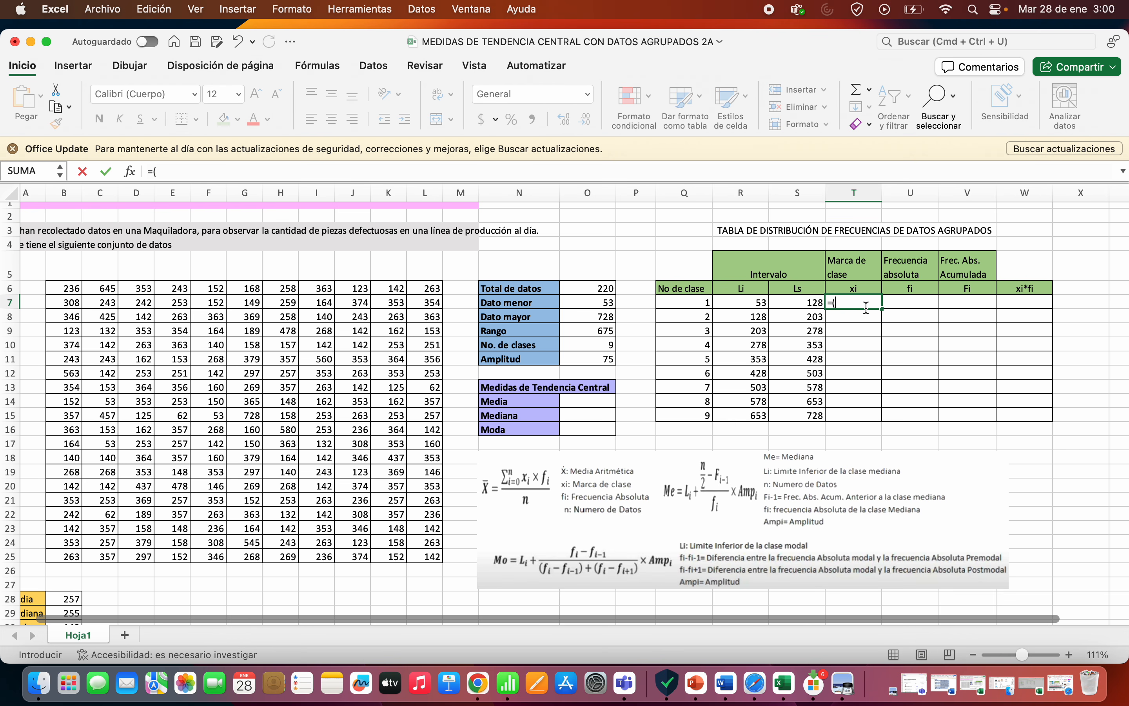
{"action": "left_click", "coordinate": [741, 304]}
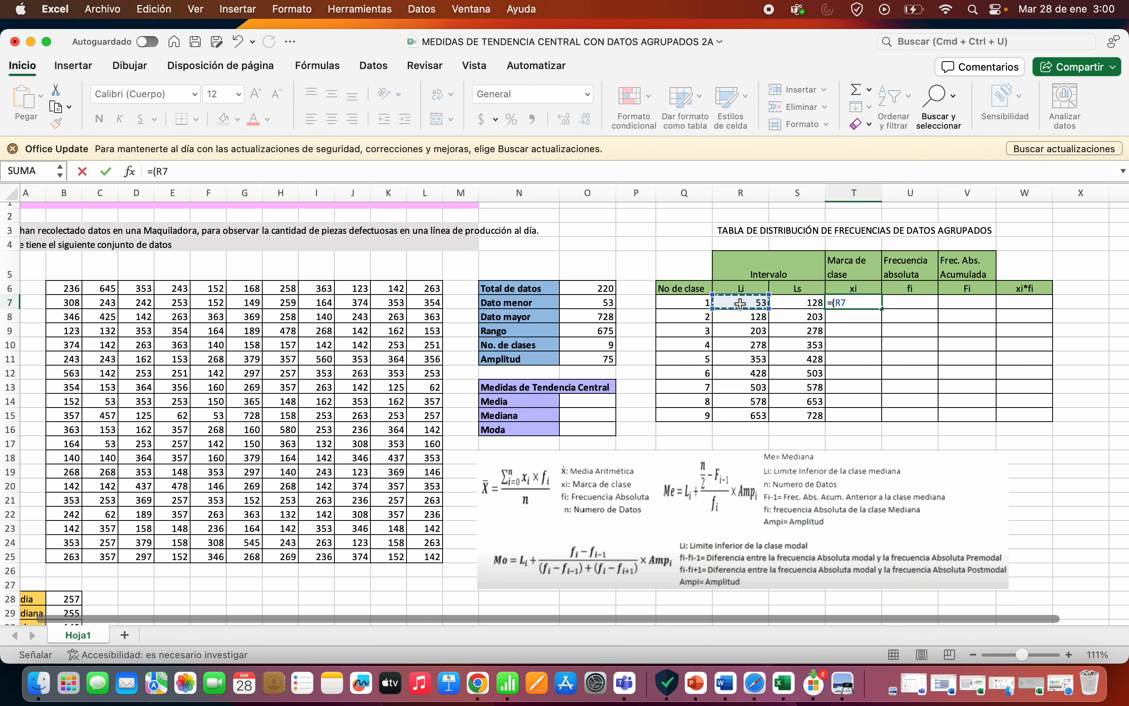
{"action": "type", "text": "+"}
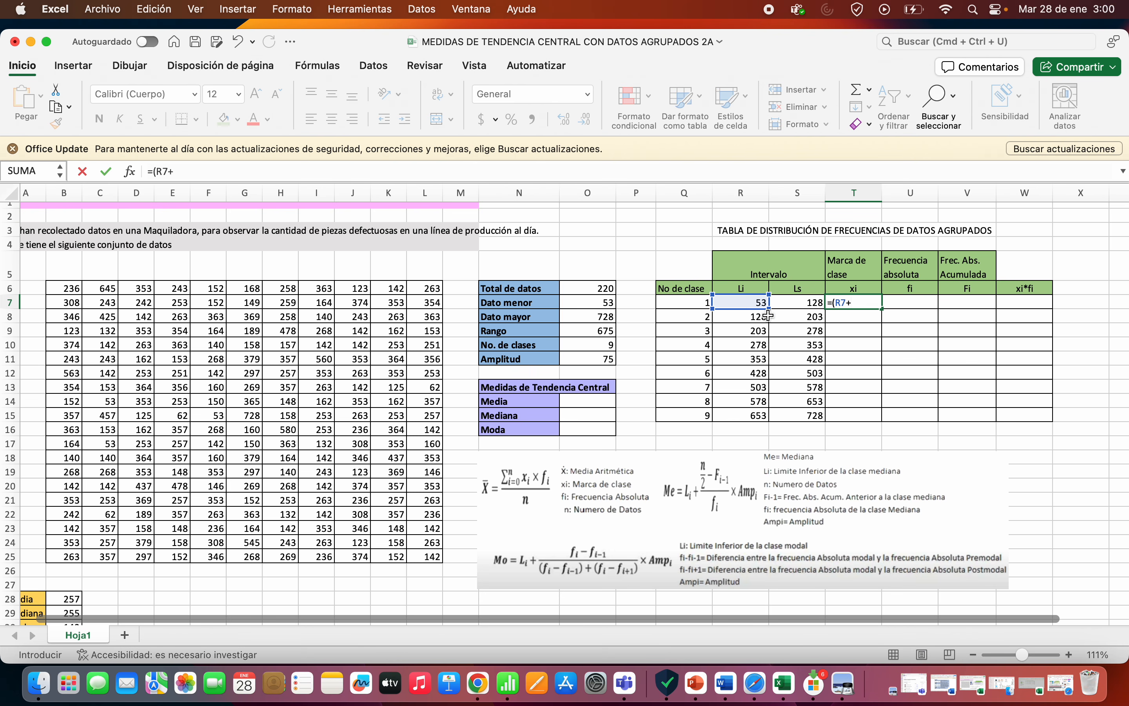
{"action": "left_click", "coordinate": [787, 306]}
{"action": "type", "text": ")"}
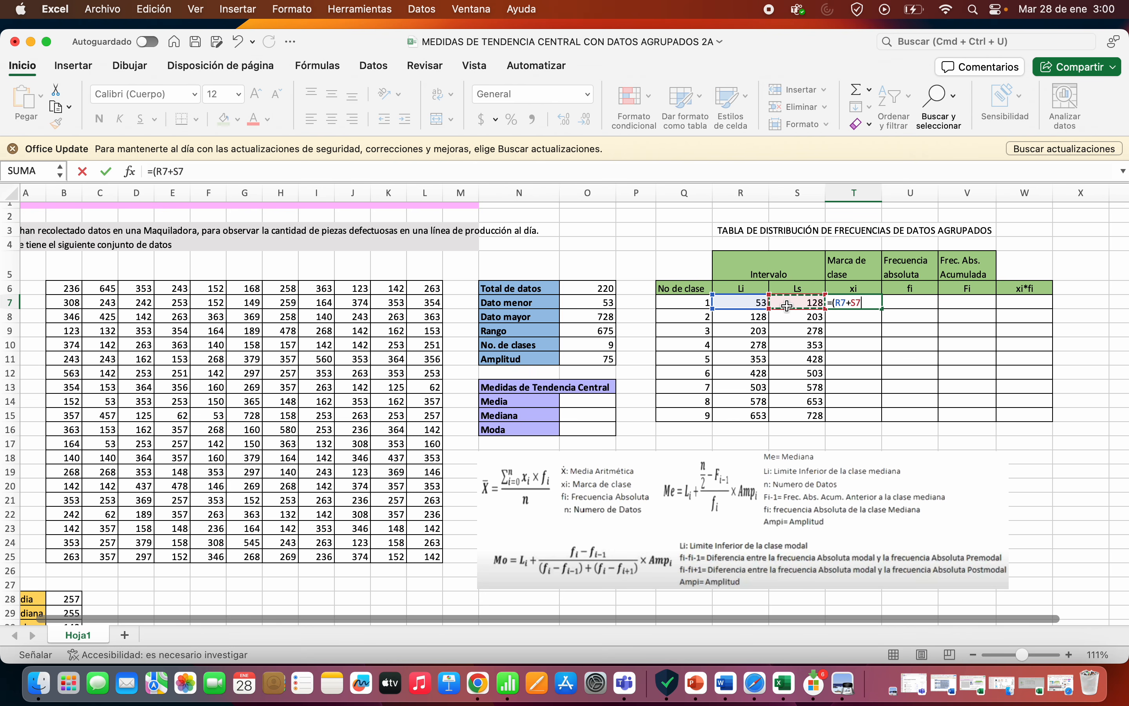
{"action": "type", "text": "/2"}
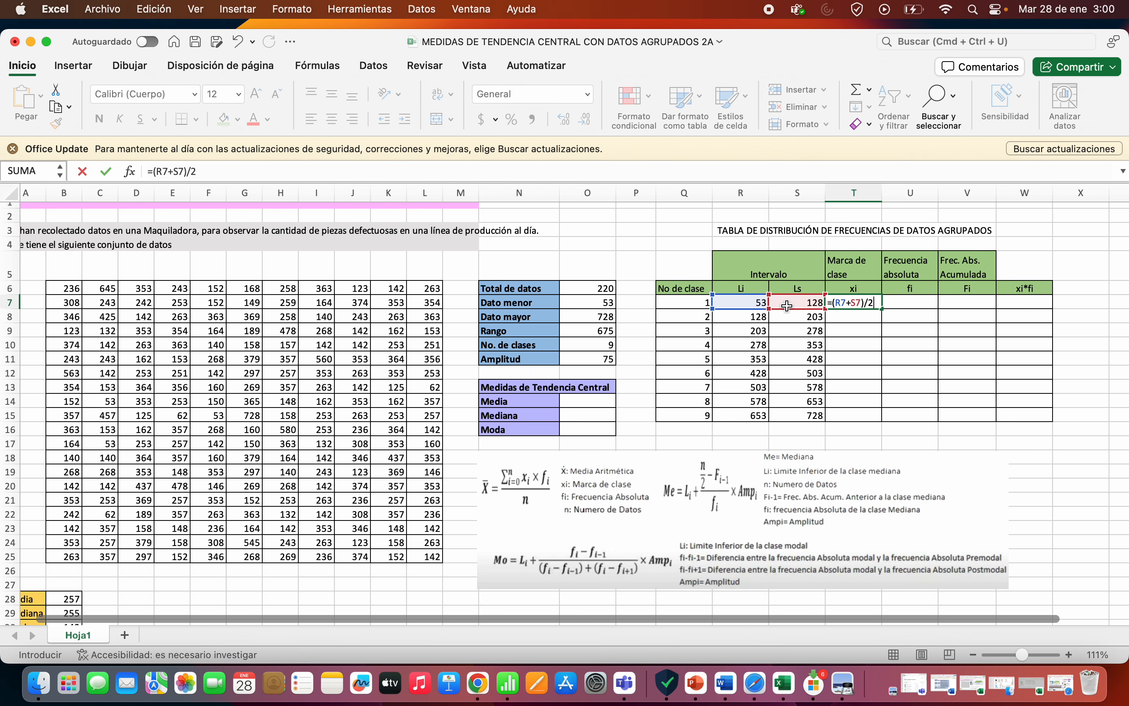
{"action": "key", "text": "Return"}
{"action": "left_click", "coordinate": [864, 304]}
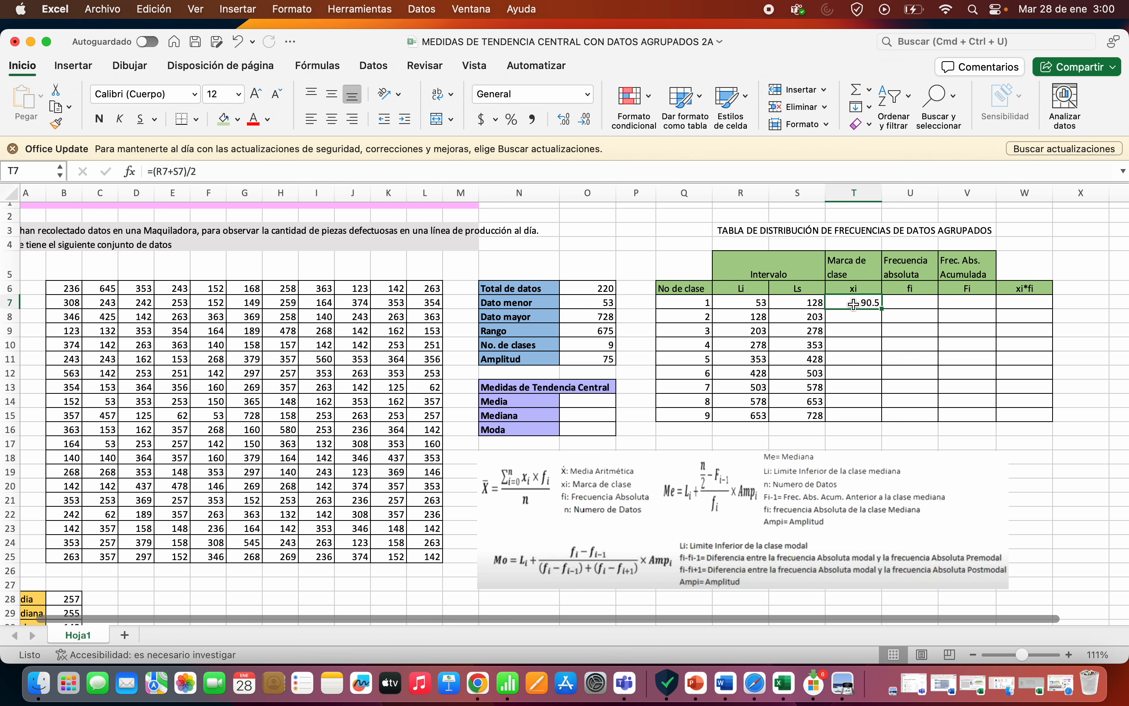
{"action": "left_click_drag", "start_coordinate": [882, 309], "coordinate": [883, 417]}
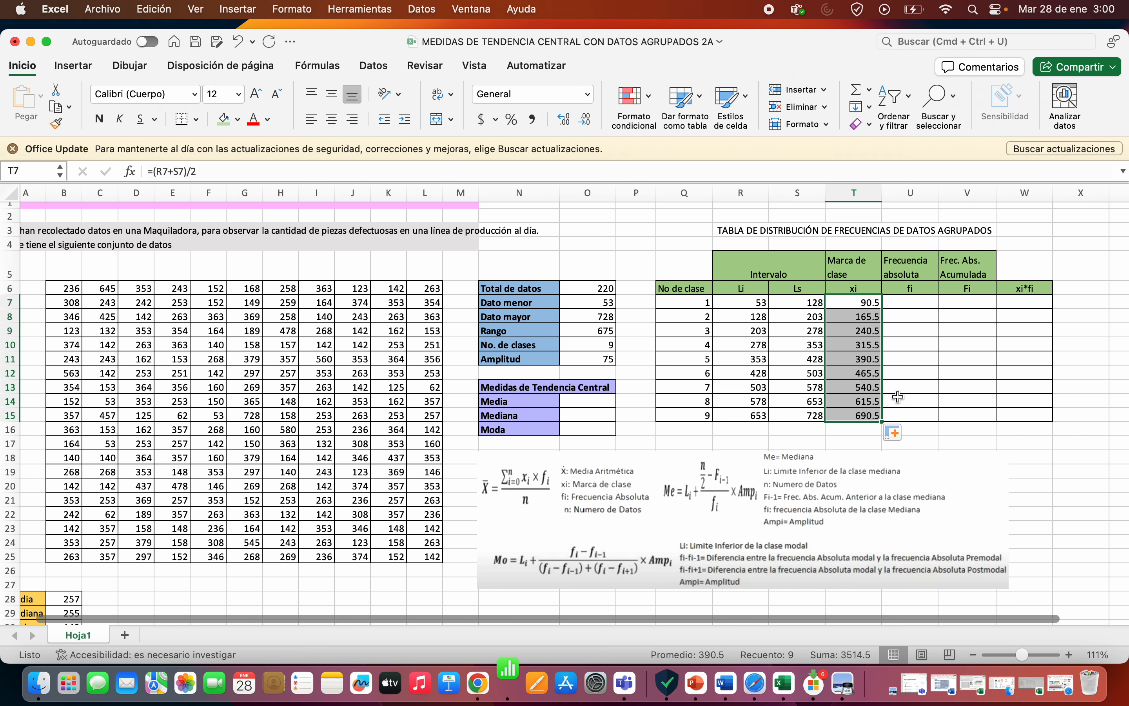
Calculate the absolute frequencies fi from U7 down with the formula =FRECUENCIA(B6:L25,S7:S15)
{"action": "left_click", "coordinate": [915, 417]}
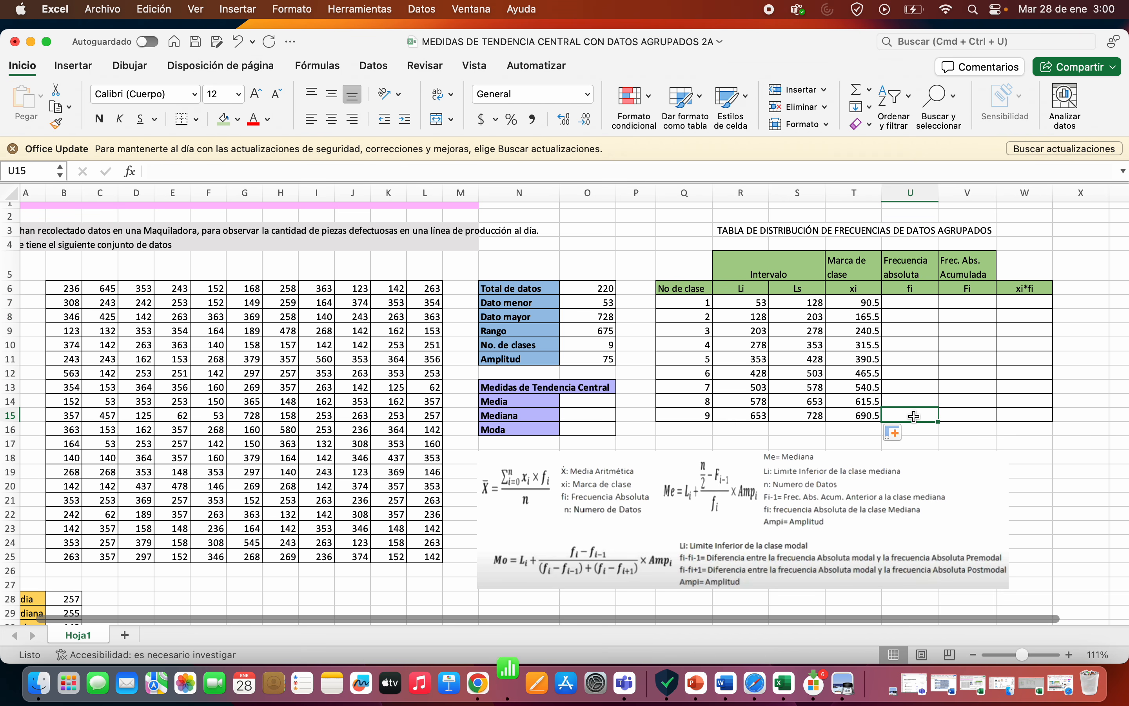
{"action": "left_click", "coordinate": [922, 300]}
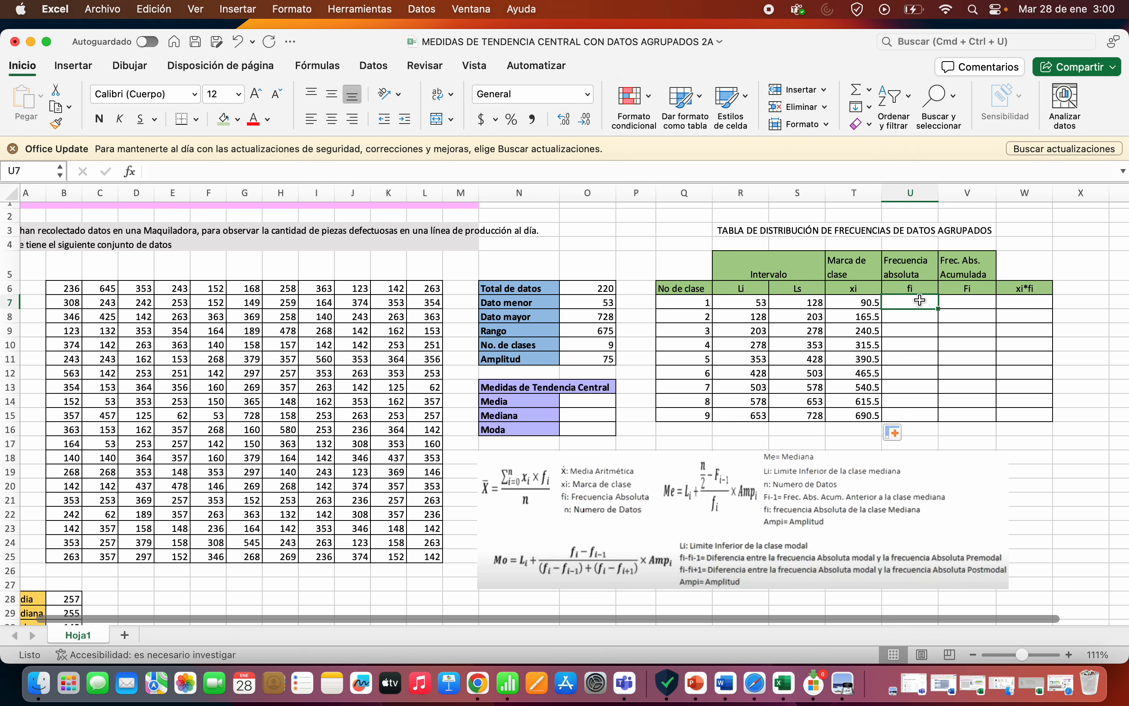
{"action": "type", "text": "="}
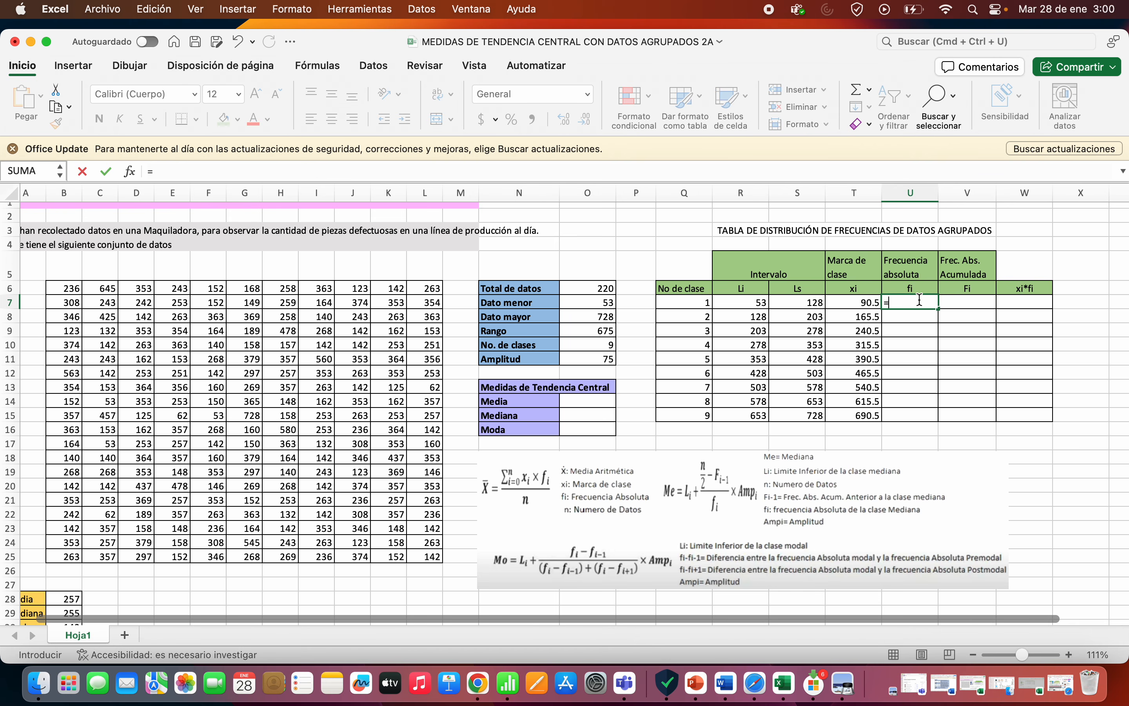
{"action": "type", "text": "fre"}
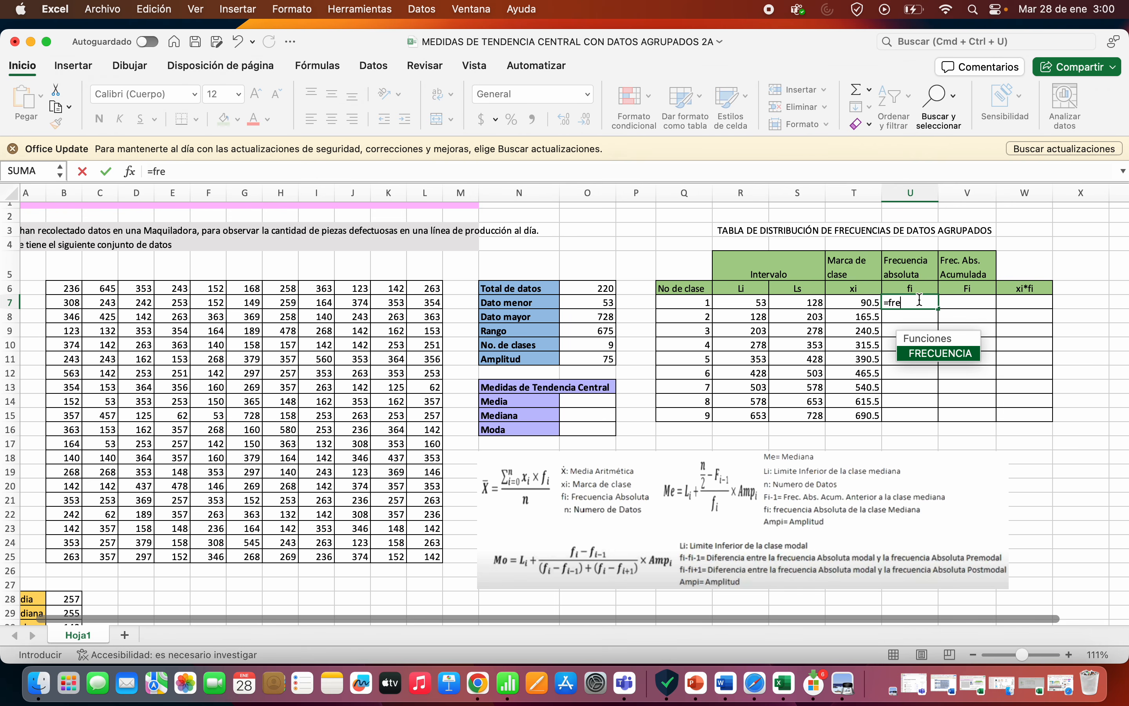
{"action": "double_click", "coordinate": [931, 354]}
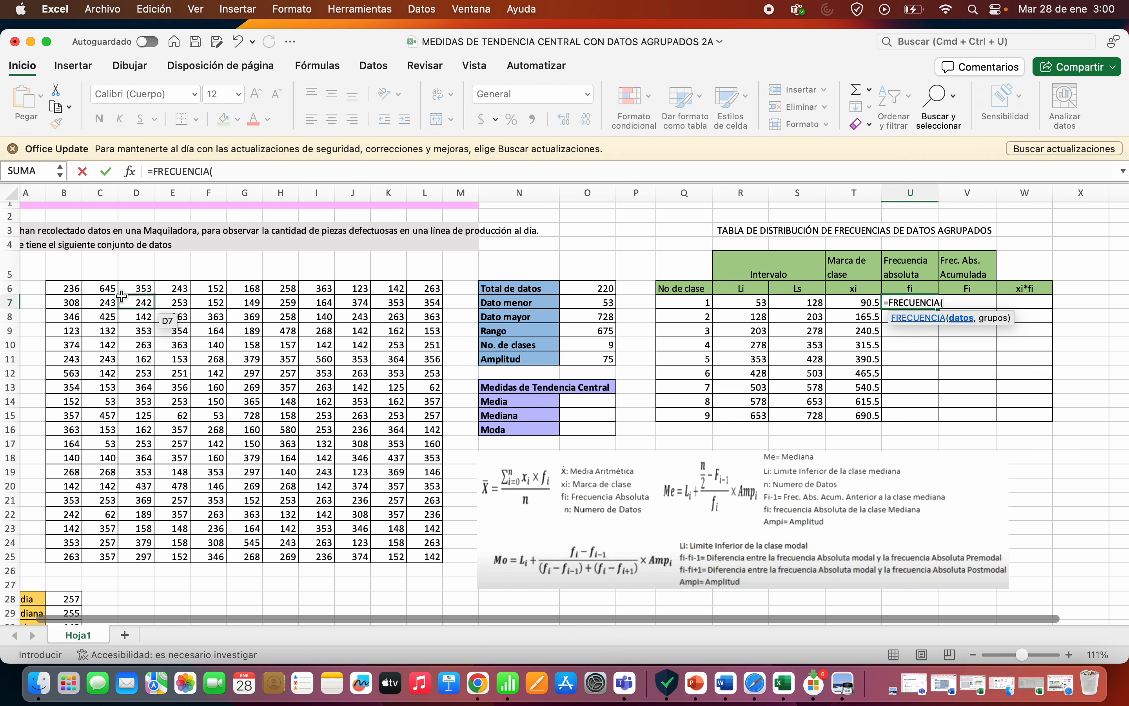
{"action": "left_click", "coordinate": [72, 288]}
{"action": "left_click_drag", "start_coordinate": [353, 500], "coordinate": [415, 551]}
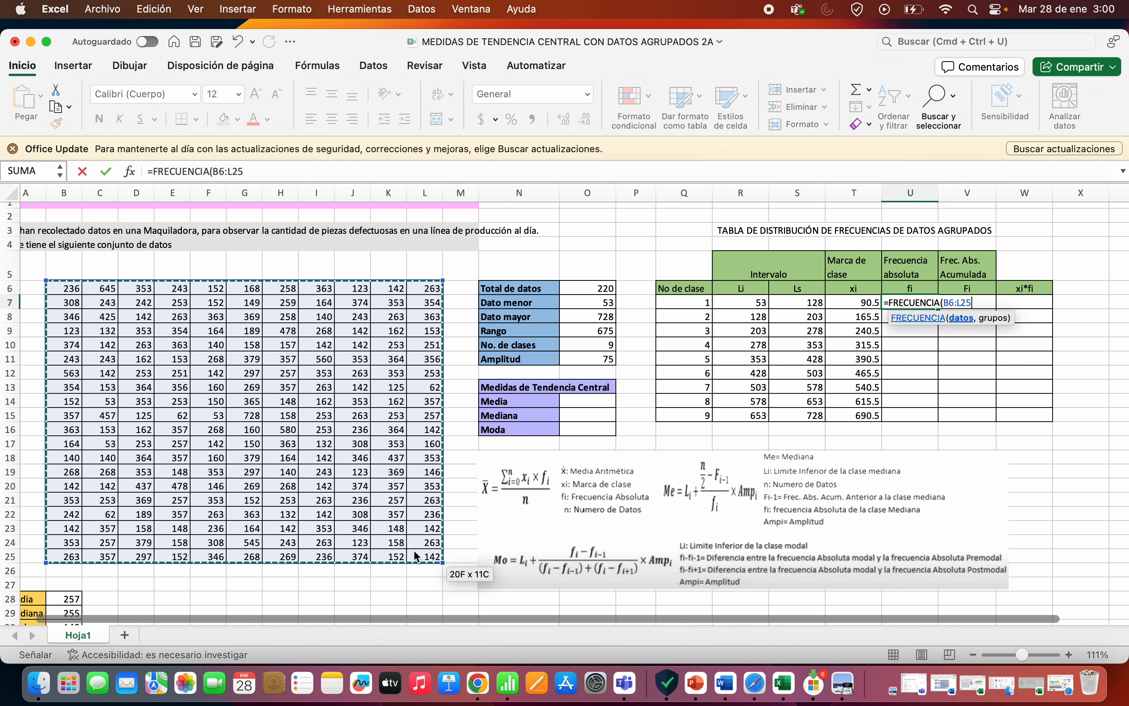
{"action": "type", "text": ","}
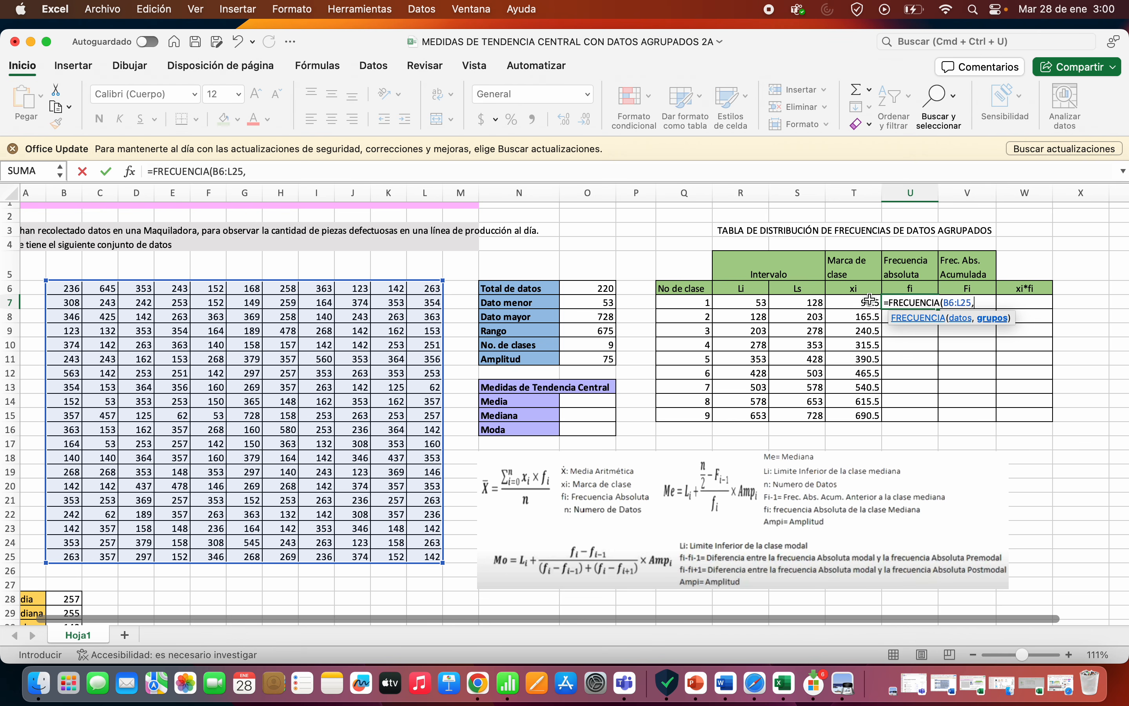
{"action": "left_click_drag", "start_coordinate": [803, 303], "coordinate": [810, 412]}
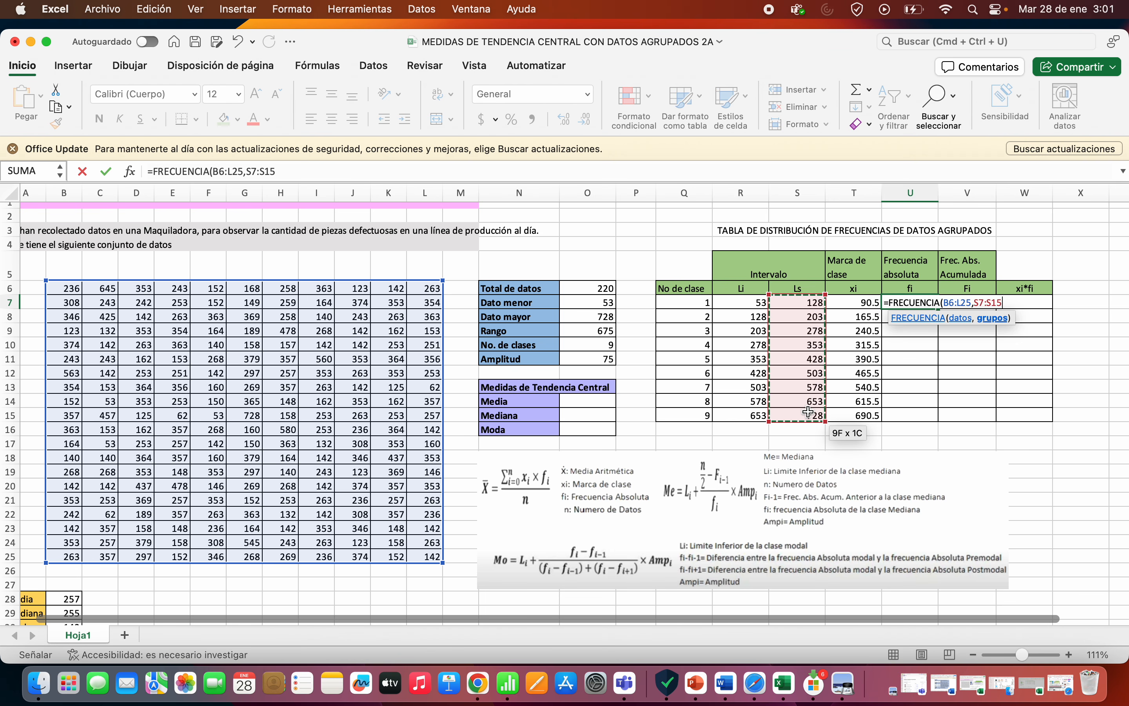
{"action": "type", "text": ")"}
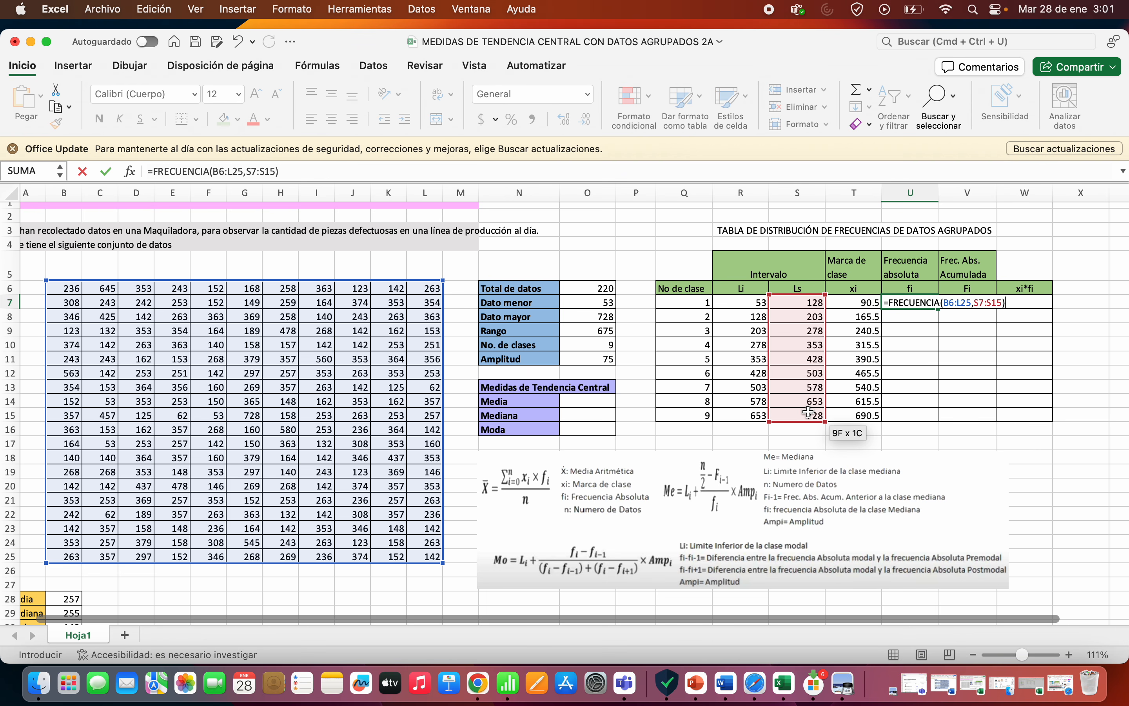
{"action": "key", "text": "Return"}
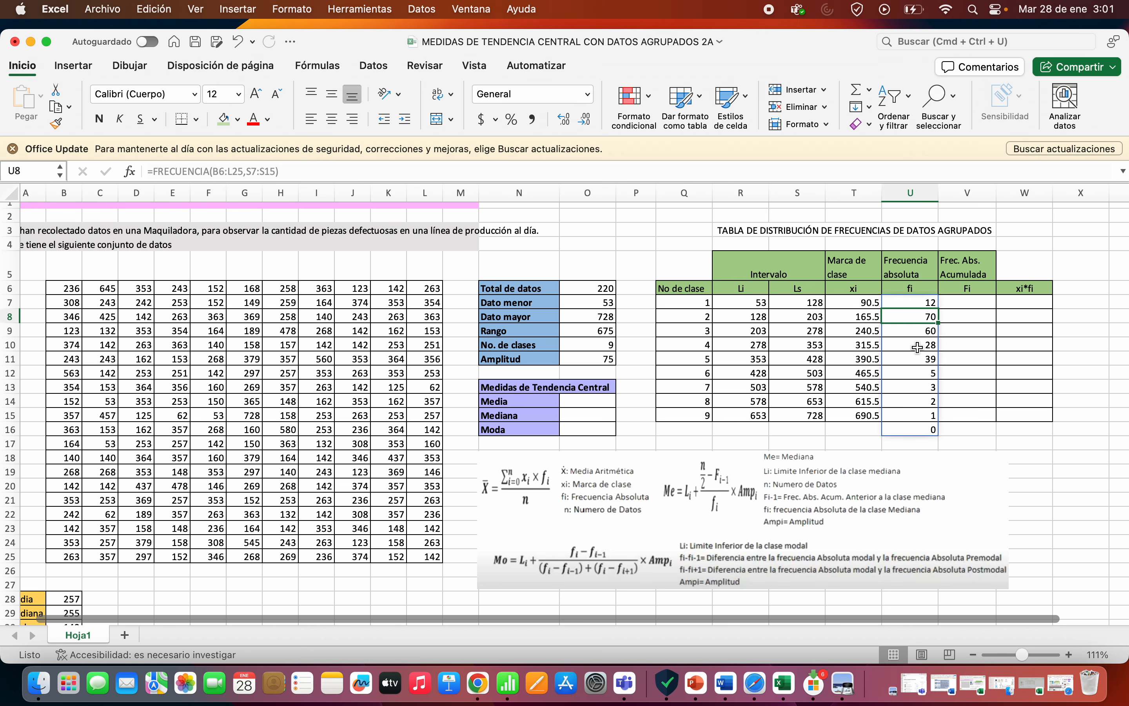
{"action": "left_click", "coordinate": [923, 306]}
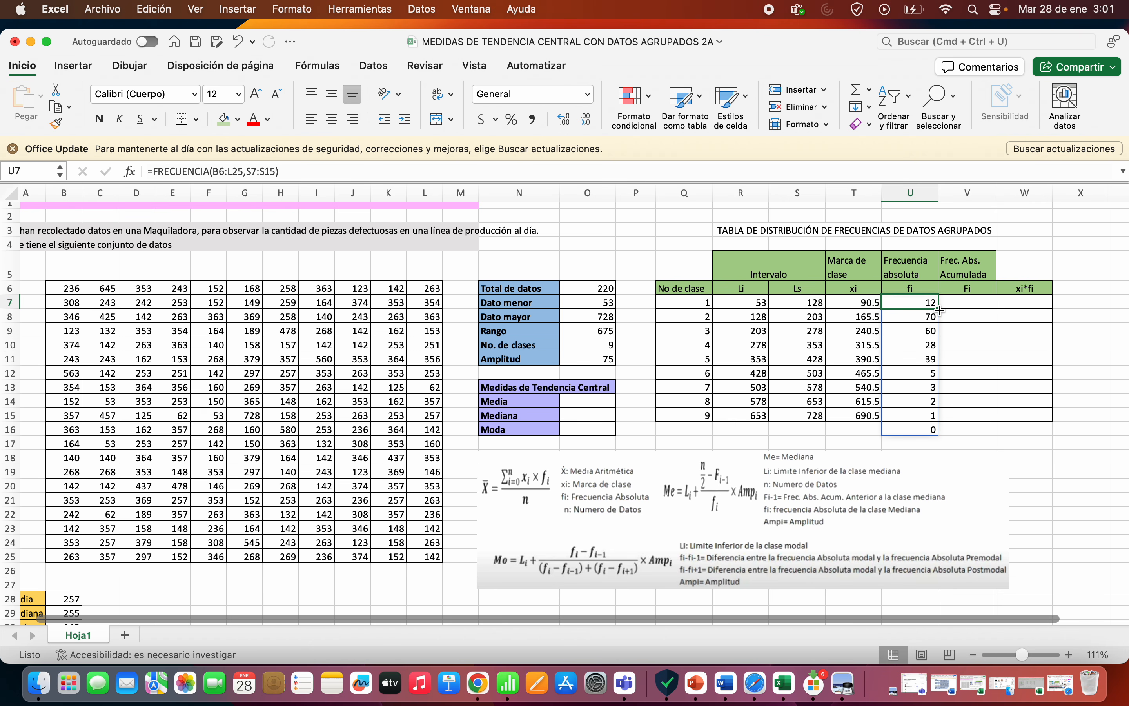
{"action": "left_click_drag", "start_coordinate": [938, 311], "coordinate": [941, 422]}
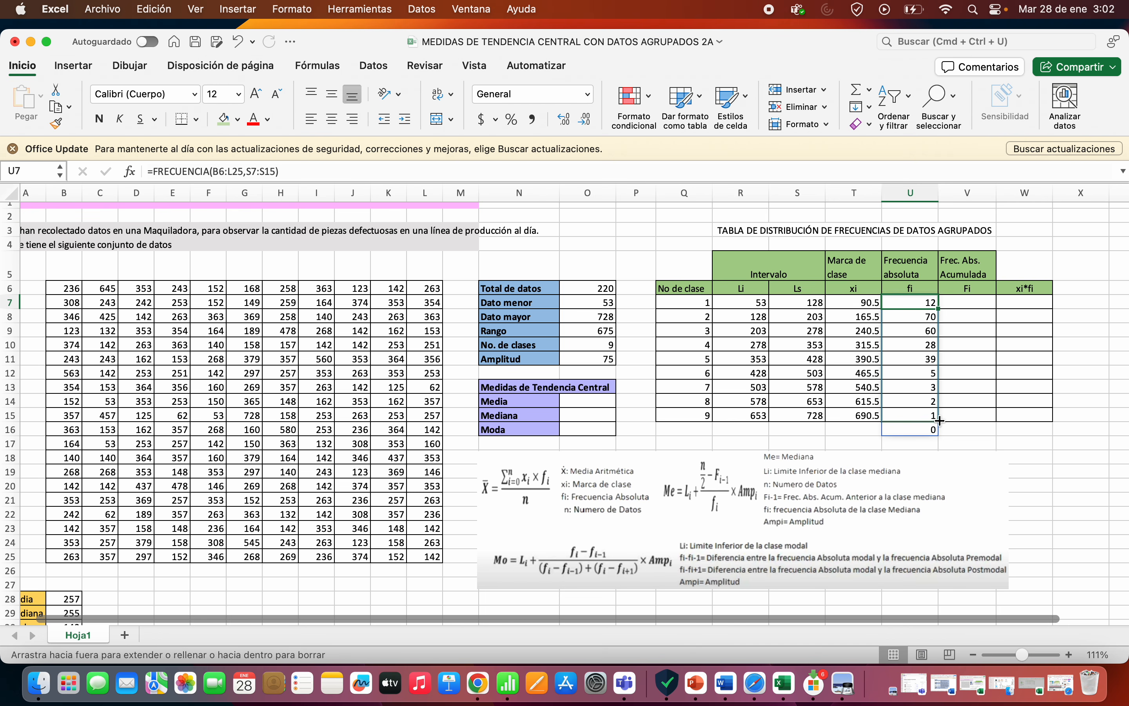
{"action": "left_click_drag", "start_coordinate": [941, 421], "coordinate": [940, 309]}
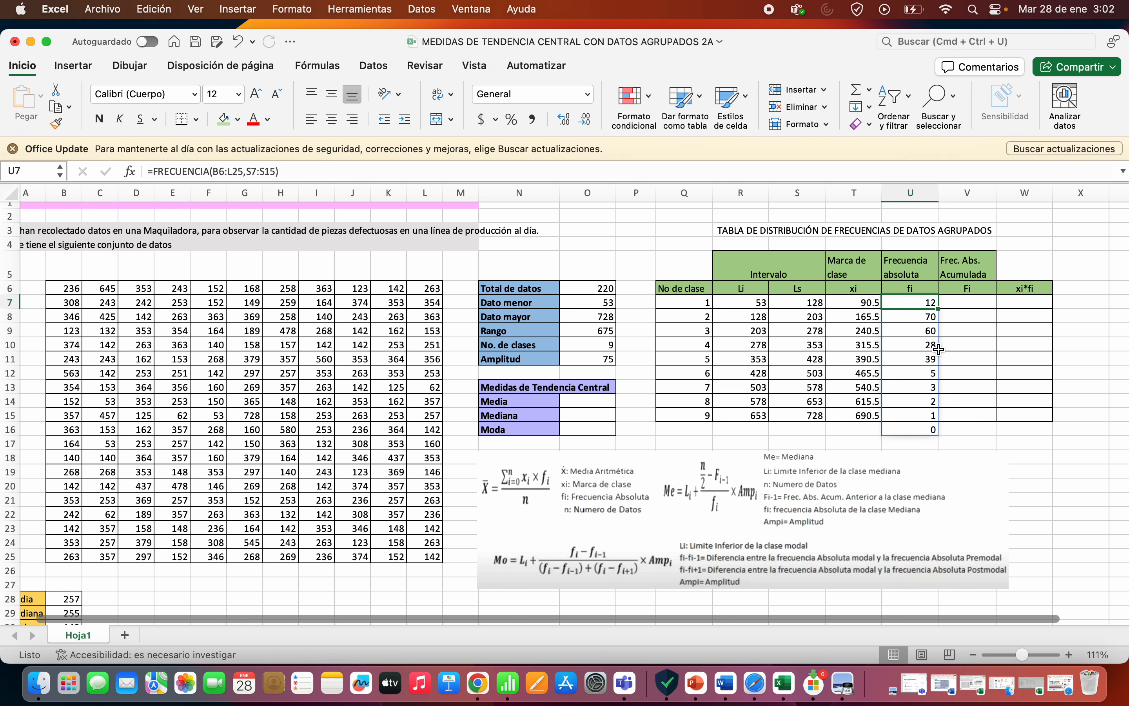
{"action": "left_click", "coordinate": [932, 416]}
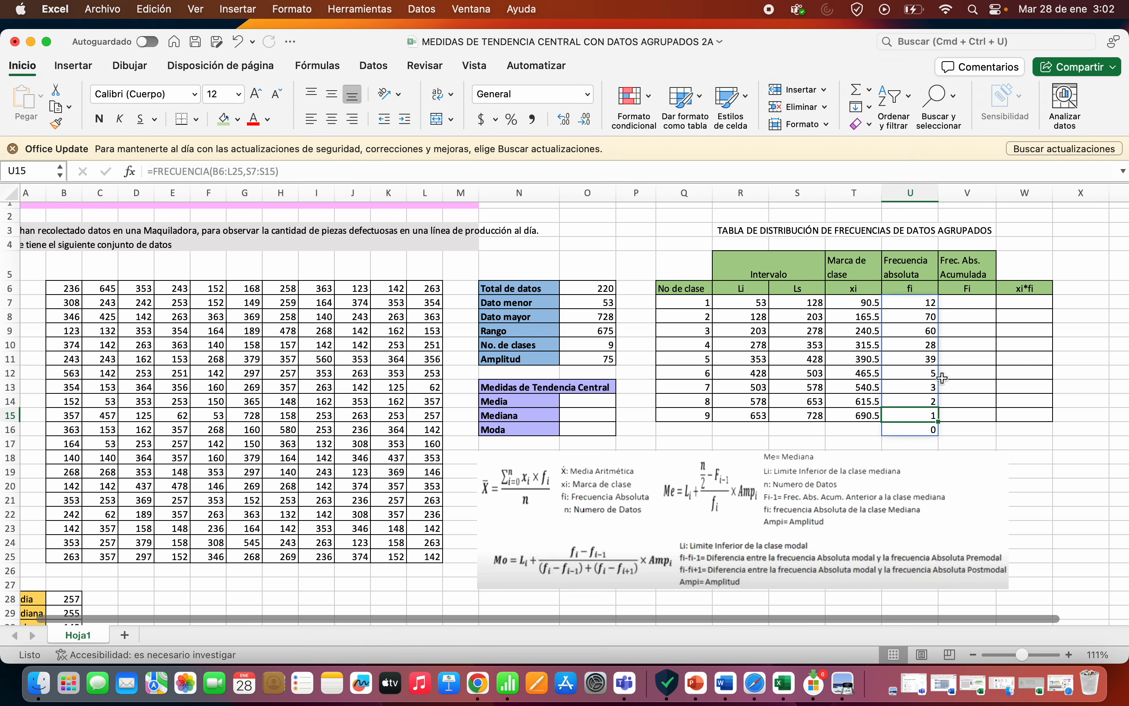
{"action": "left_click", "coordinate": [913, 308]}
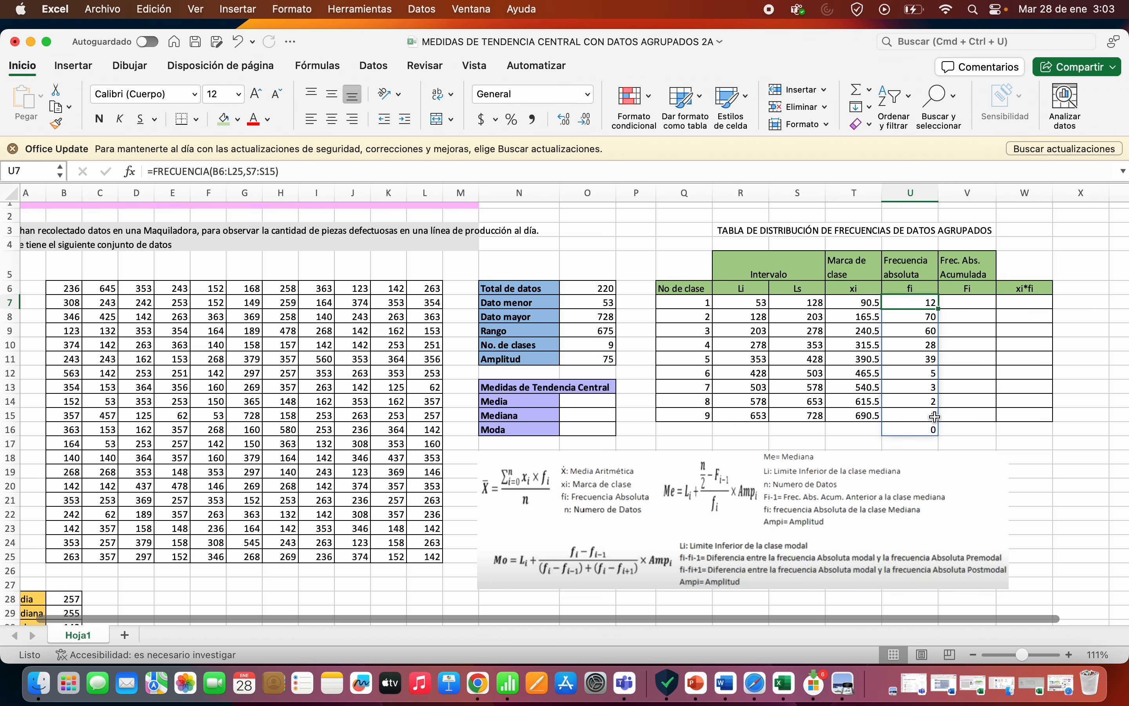
Move the formulas picture down about two rows to free space below the frequency table
{"action": "scroll", "coordinate": [937, 420], "scroll_direction": "down", "scroll_amount": 2}
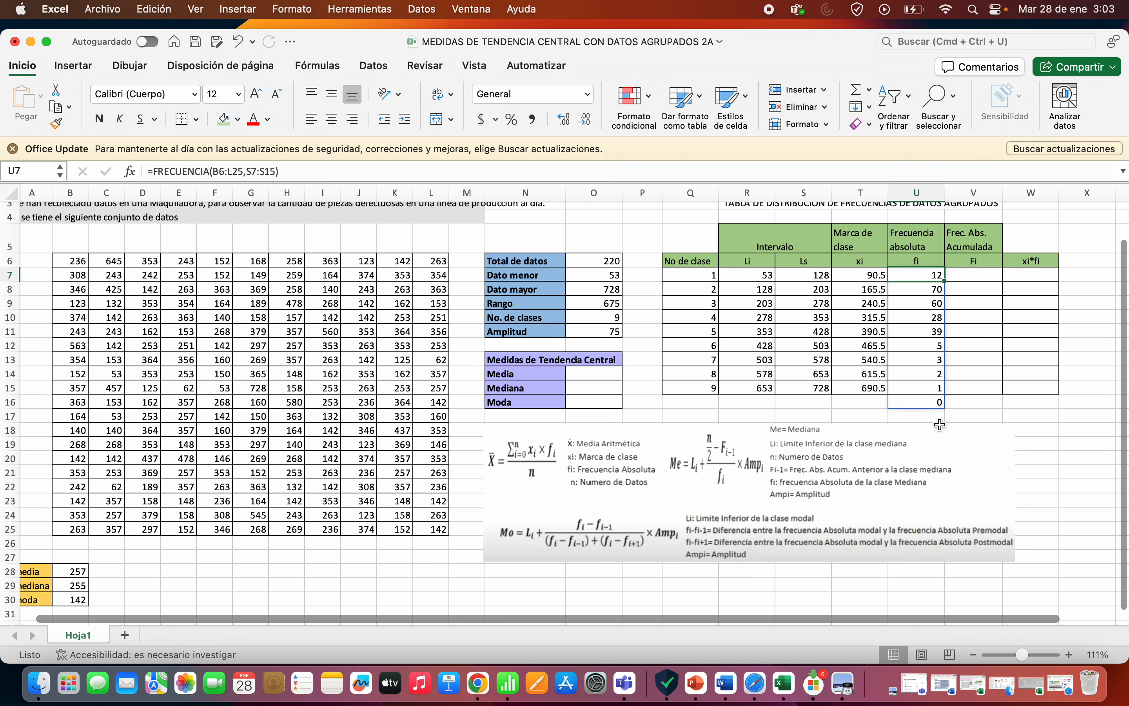
{"action": "left_click_drag", "start_coordinate": [952, 434], "coordinate": [957, 460]}
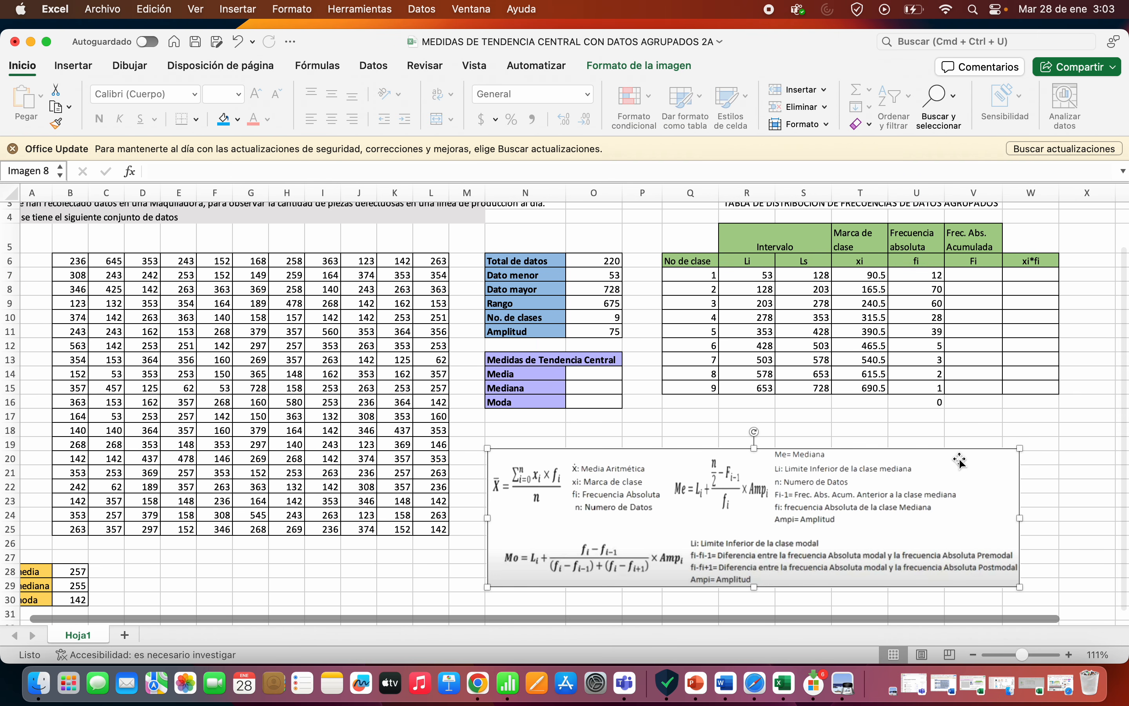
{"action": "left_click", "coordinate": [938, 404]}
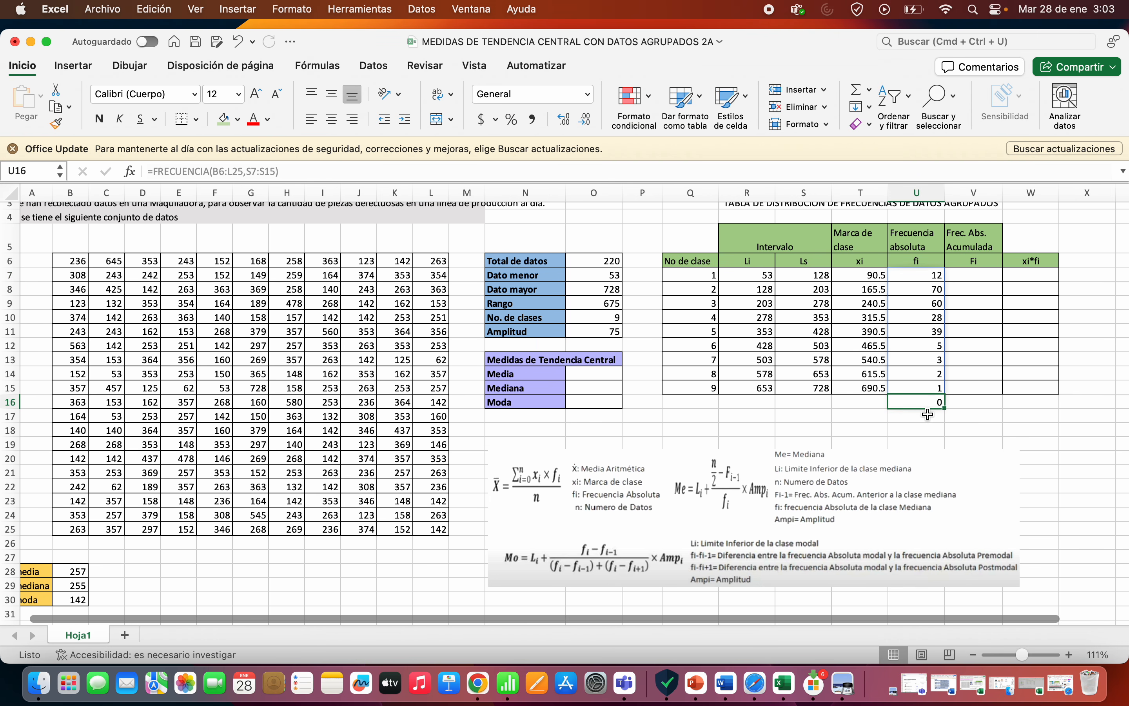
{"action": "left_click", "coordinate": [931, 429]}
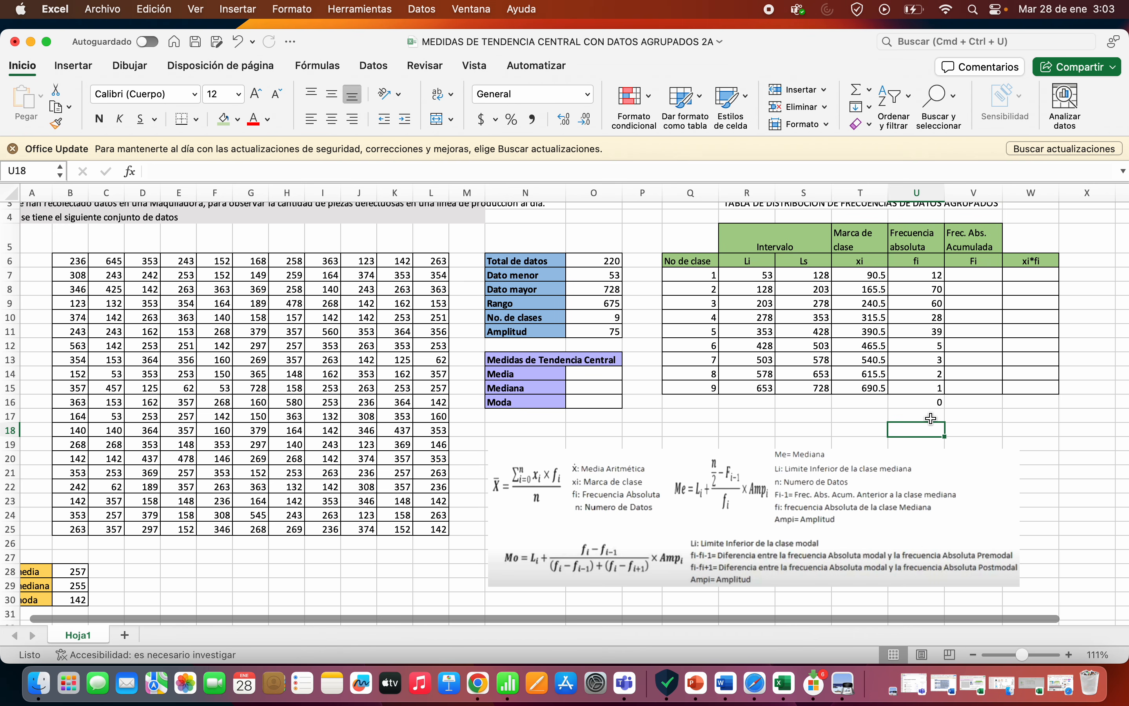
{"action": "left_click", "coordinate": [931, 418]}
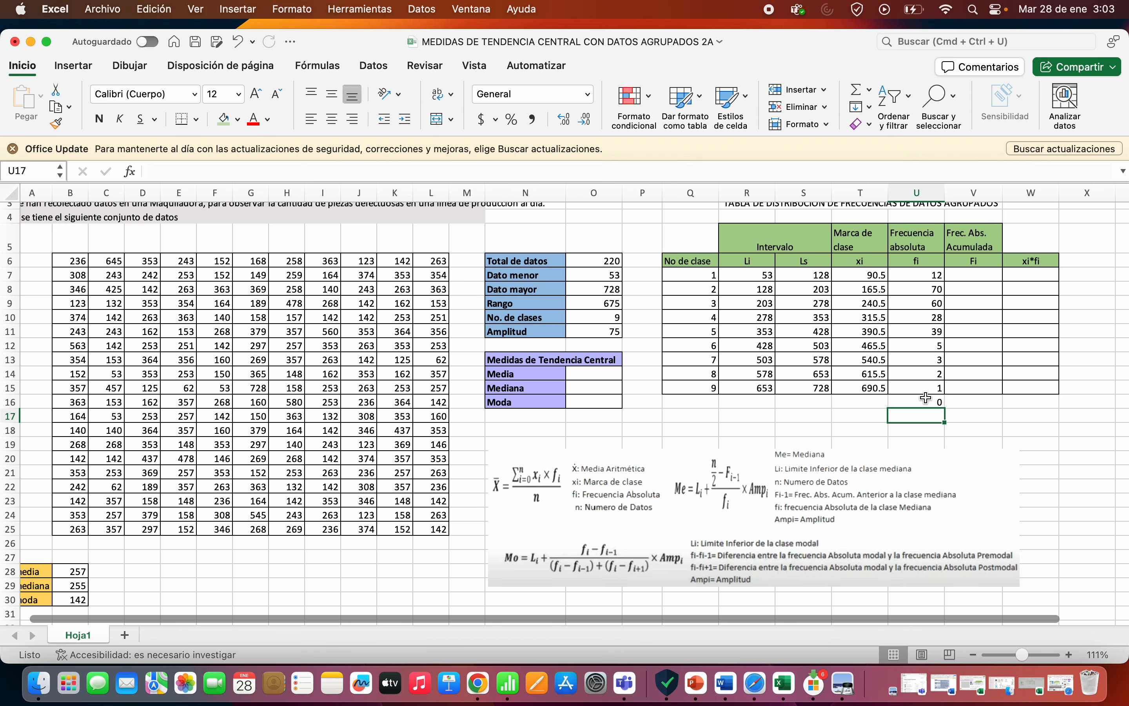
{"action": "left_click_drag", "start_coordinate": [927, 408], "coordinate": [928, 405]}
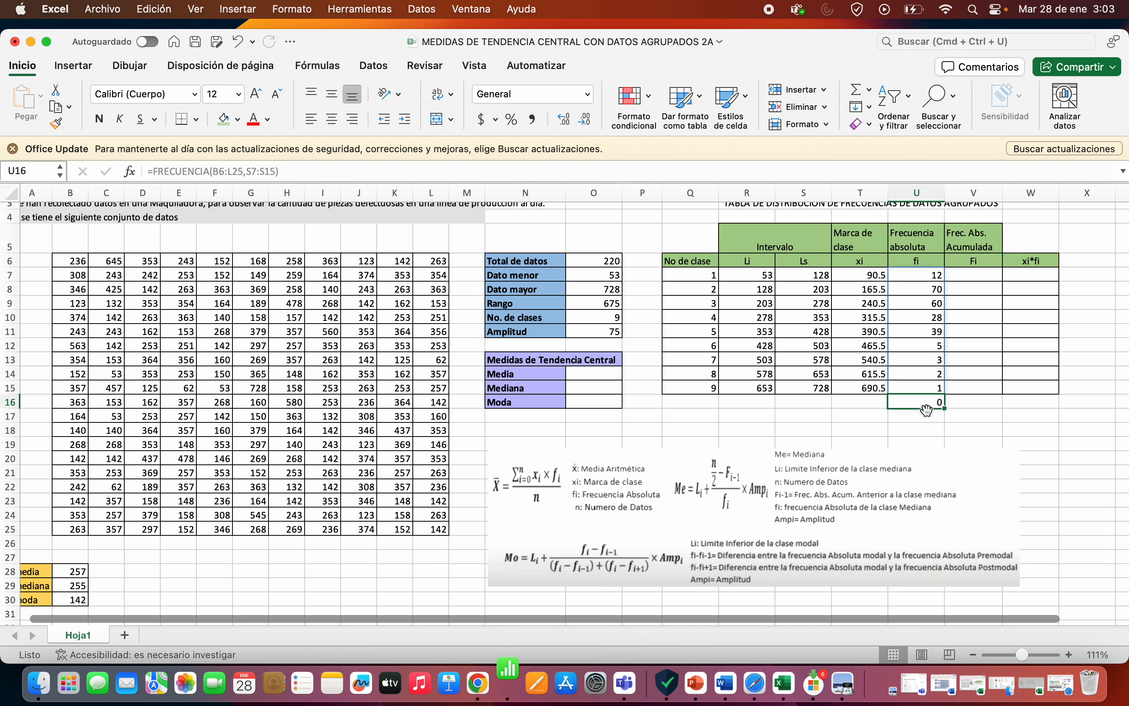
{"action": "left_click", "coordinate": [952, 415]}
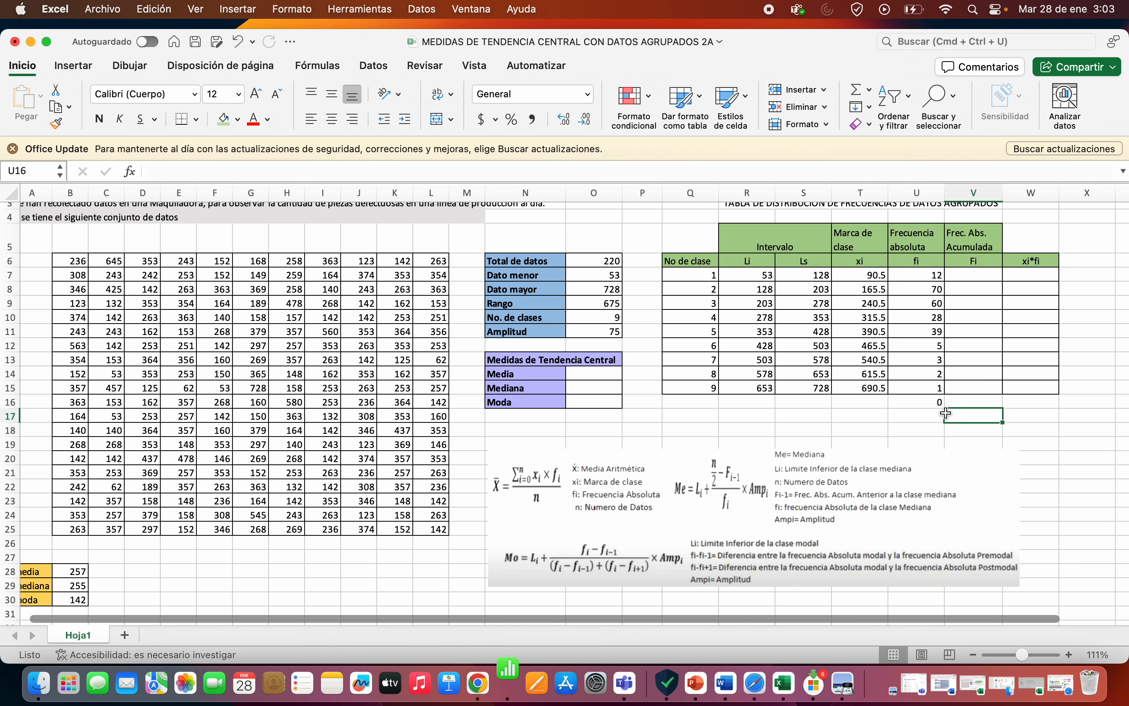
{"action": "left_click", "coordinate": [918, 388]}
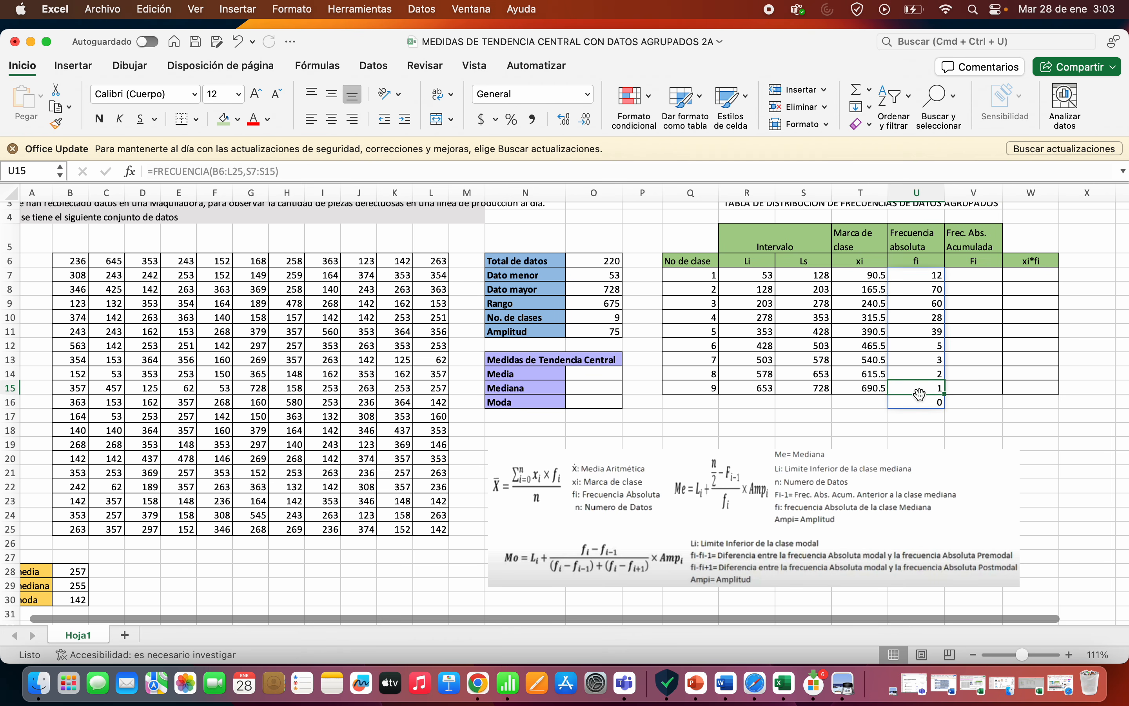
{"action": "left_click", "coordinate": [939, 405]}
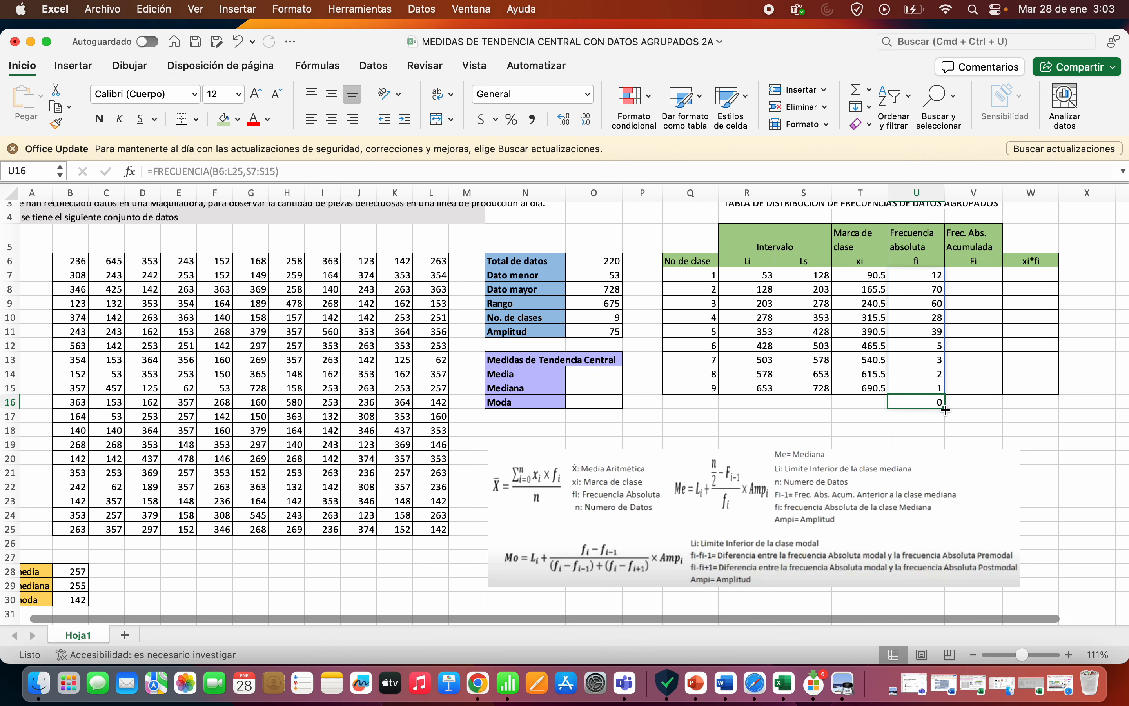
{"action": "left_click_drag", "start_coordinate": [946, 409], "coordinate": [947, 409]}
{"action": "left_click", "coordinate": [961, 413]}
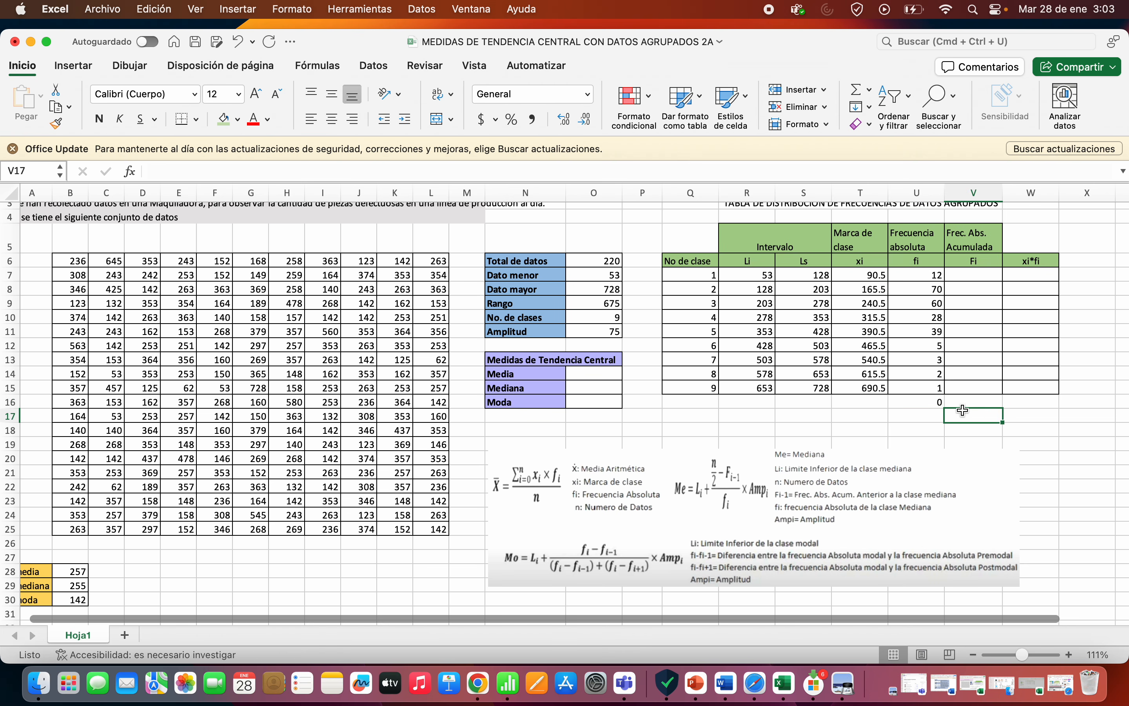
{"action": "left_click", "coordinate": [931, 403]}
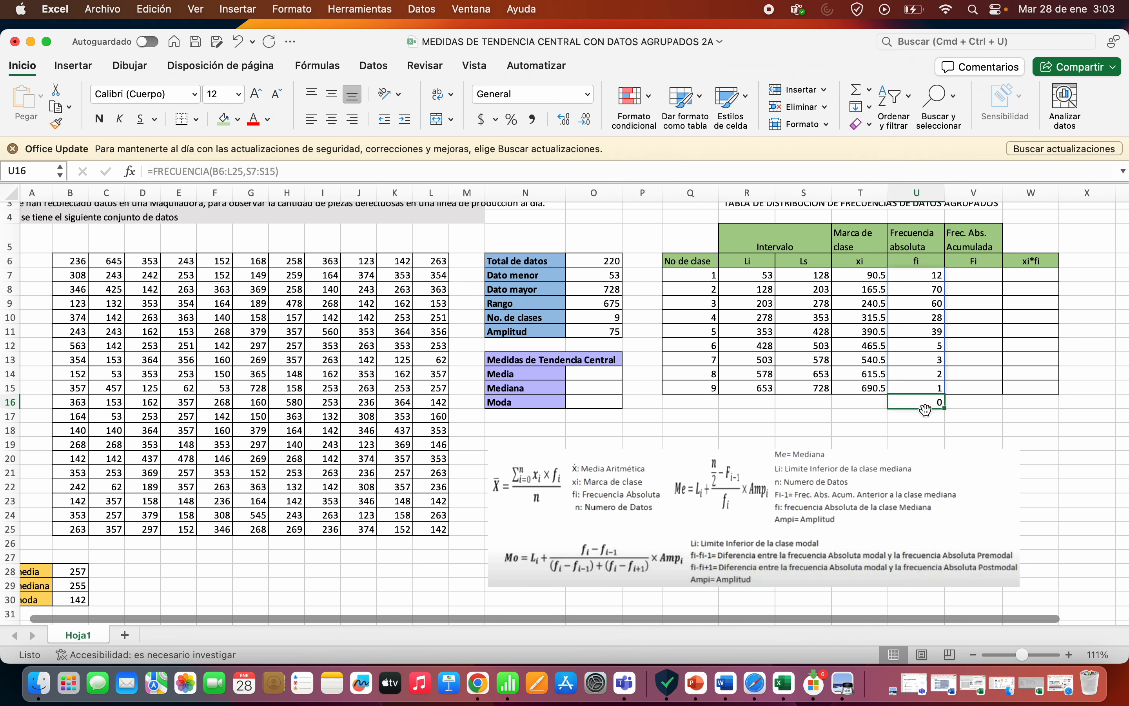
{"action": "left_click", "coordinate": [931, 418]}
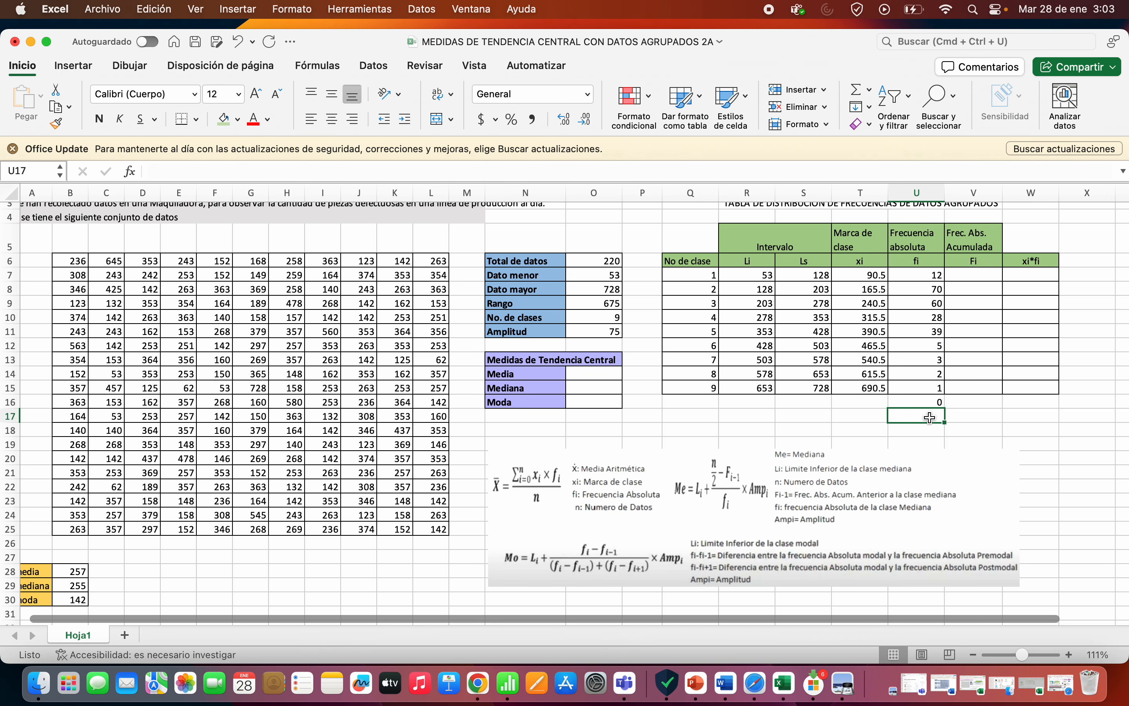
{"action": "left_click", "coordinate": [931, 402]}
{"action": "left_click", "coordinate": [930, 420]}
{"action": "left_click", "coordinate": [932, 403]}
Total the absolute frequencies in U17 with the formula =SUMA(U7:U15)
{"action": "left_click", "coordinate": [932, 416]}
{"action": "type", "text": "="}
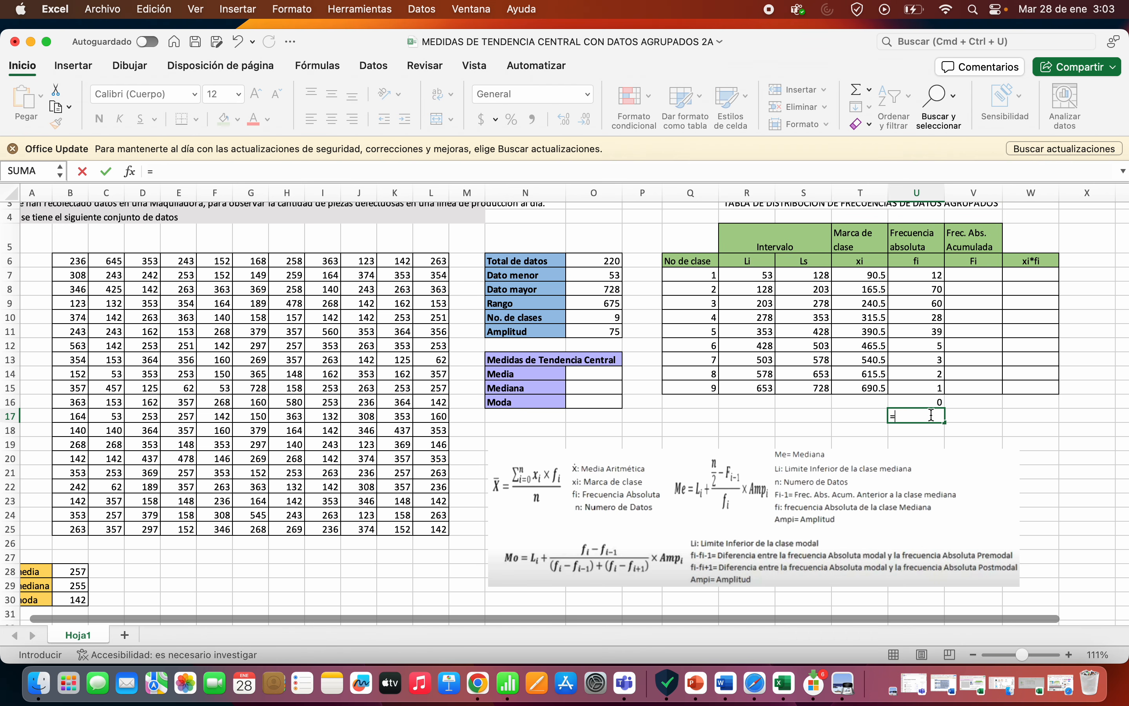
{"action": "type", "text": "su"}
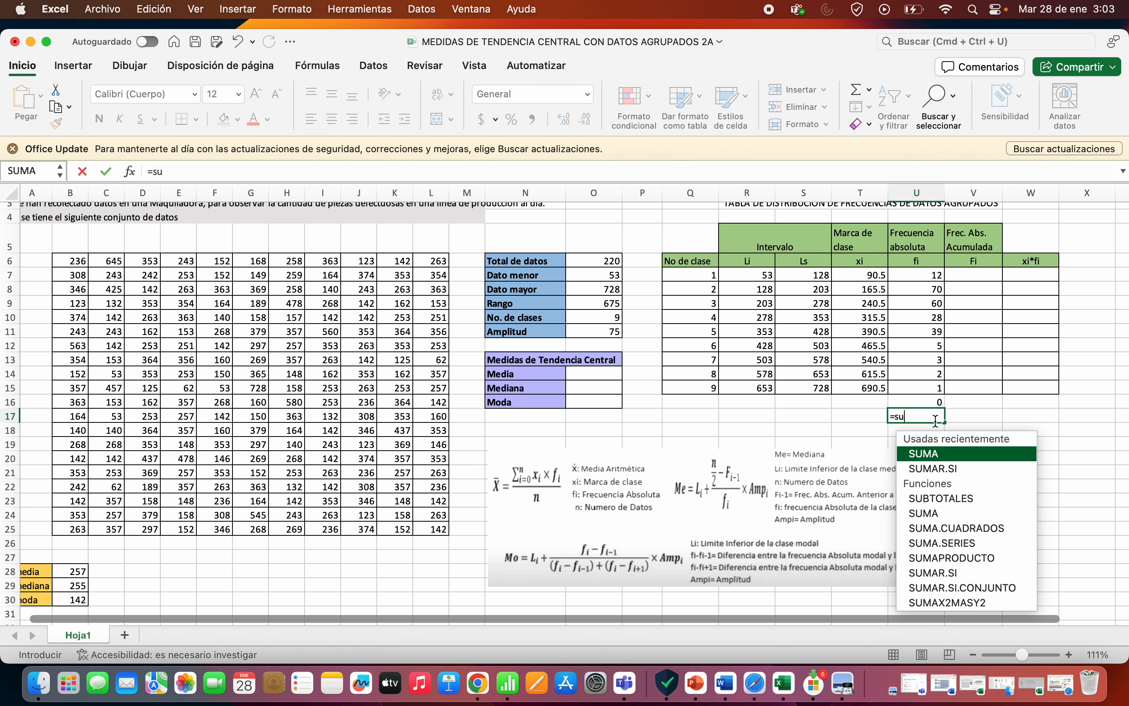
{"action": "double_click", "coordinate": [945, 453]}
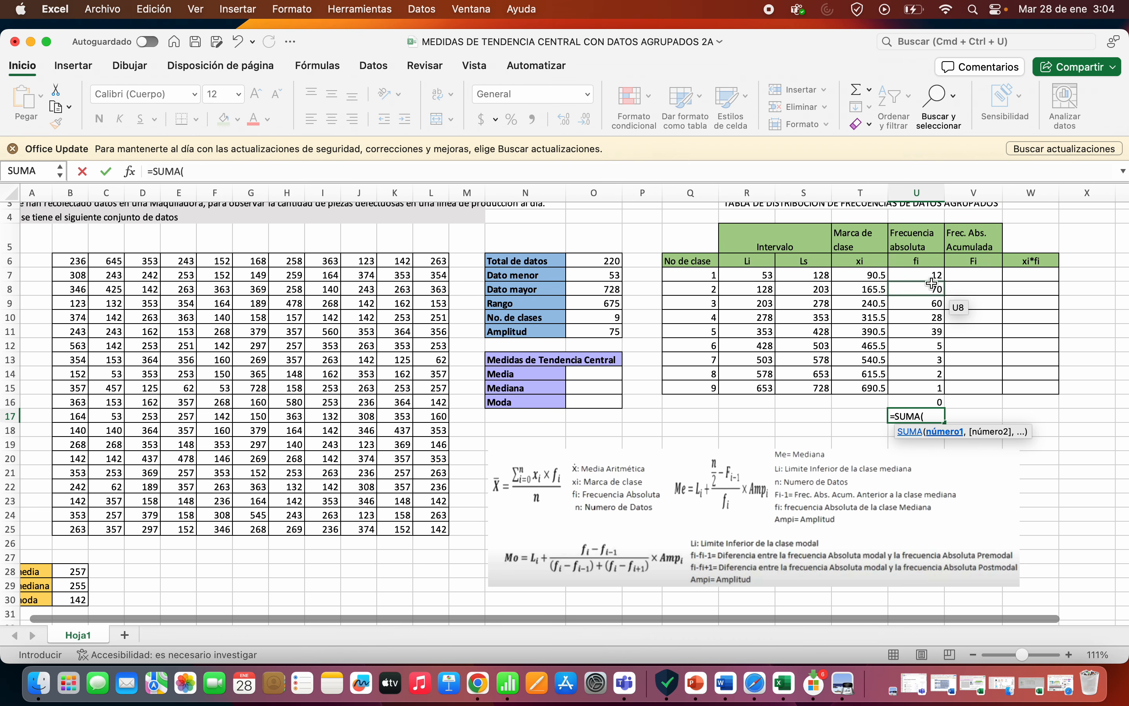
{"action": "left_click_drag", "start_coordinate": [933, 275], "coordinate": [935, 384]}
{"action": "key", "text": "Return"}
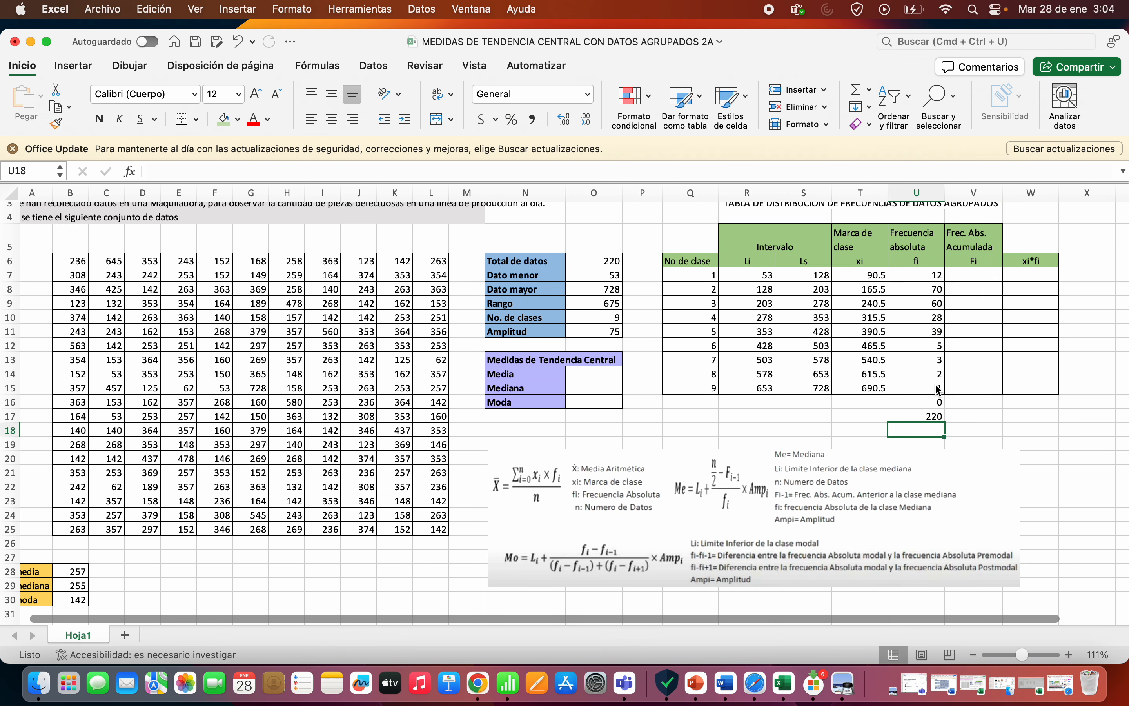
{"action": "left_click", "coordinate": [934, 414]}
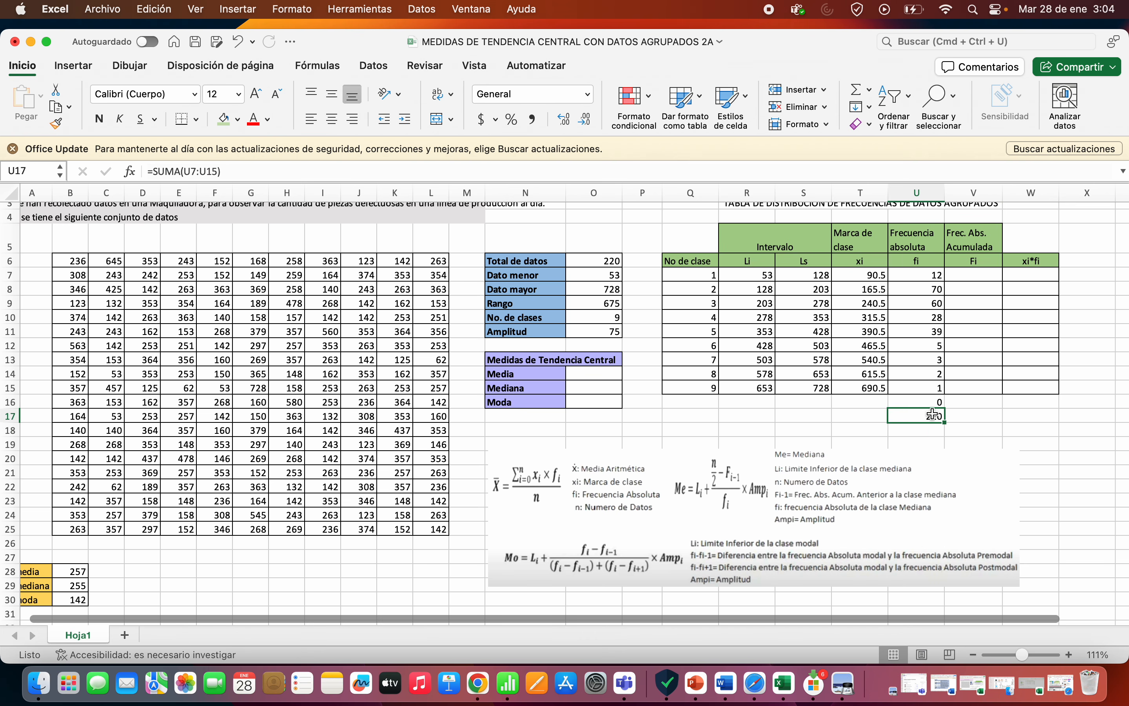
Start the cumulative absolute frequency Fi in V7 with the formula =U7
{"action": "left_click", "coordinate": [973, 272]}
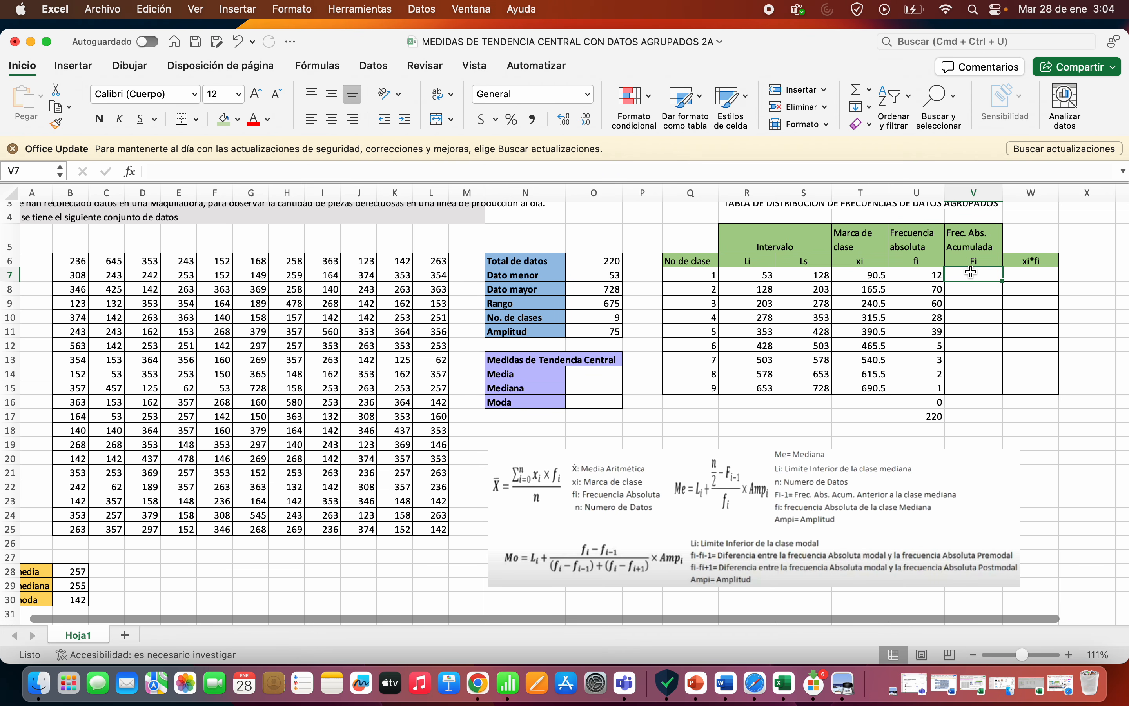
{"action": "type", "text": "="}
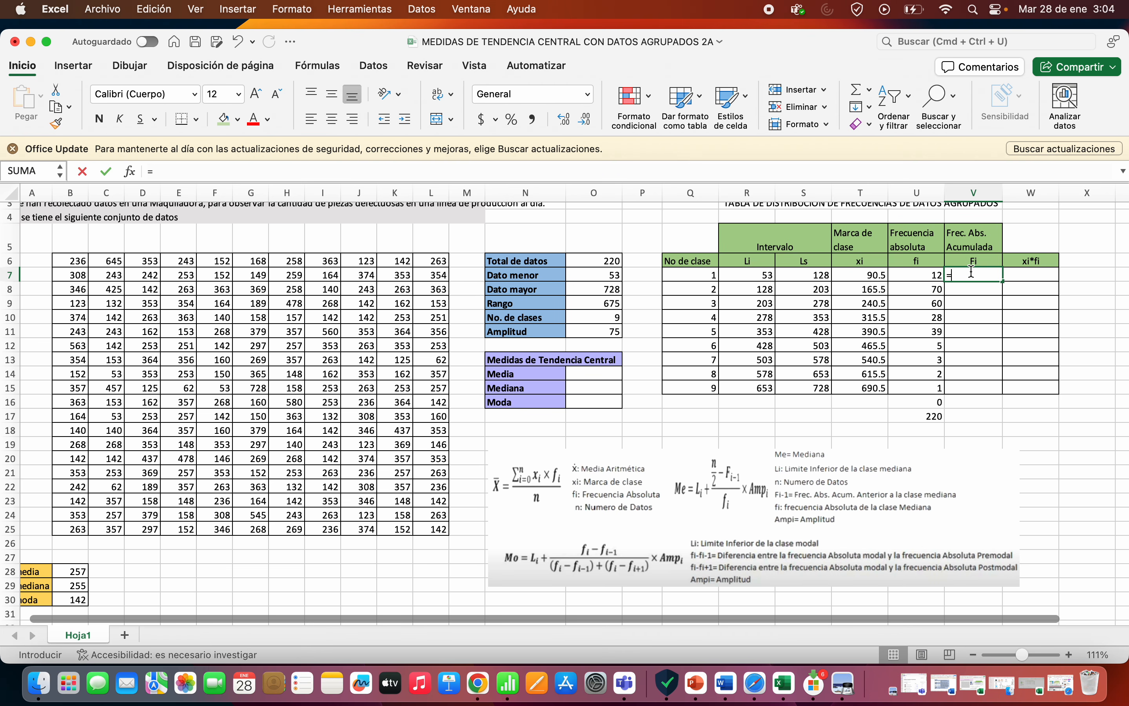
{"action": "left_click", "coordinate": [927, 273]}
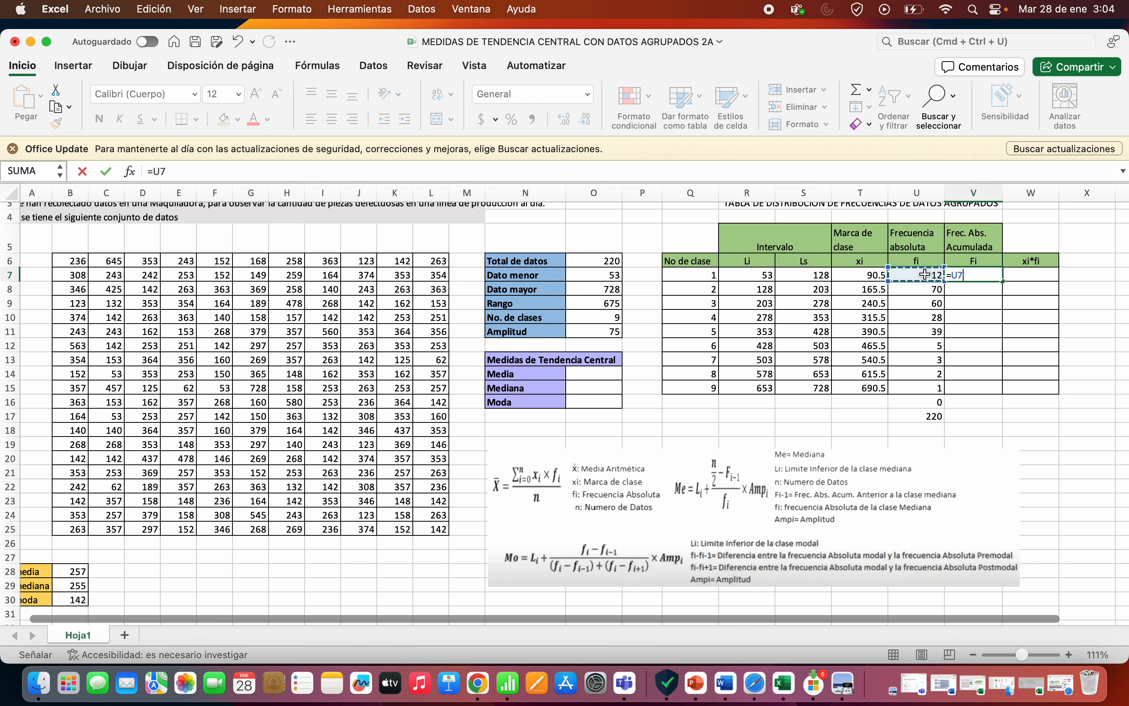
{"action": "key", "text": "Return"}
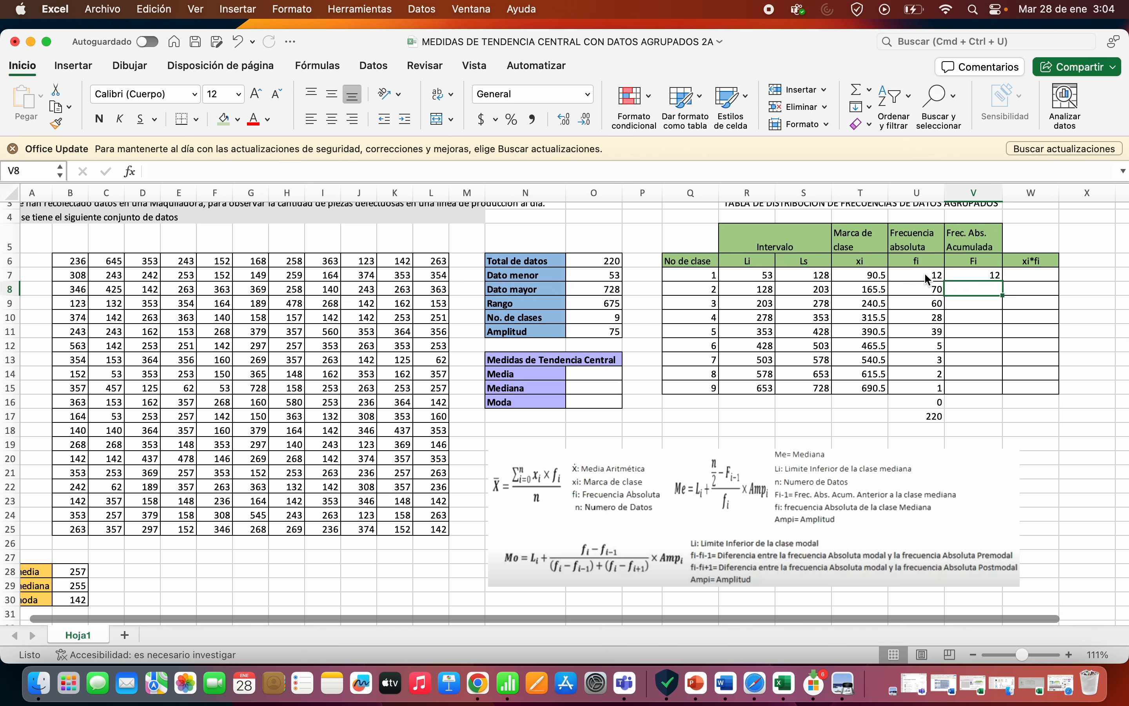
Calculate the second cumulative frequency in V8 with the formula =U8+V7 and fill it down to V15
{"action": "type", "text": "="}
{"action": "left_click", "coordinate": [922, 290]}
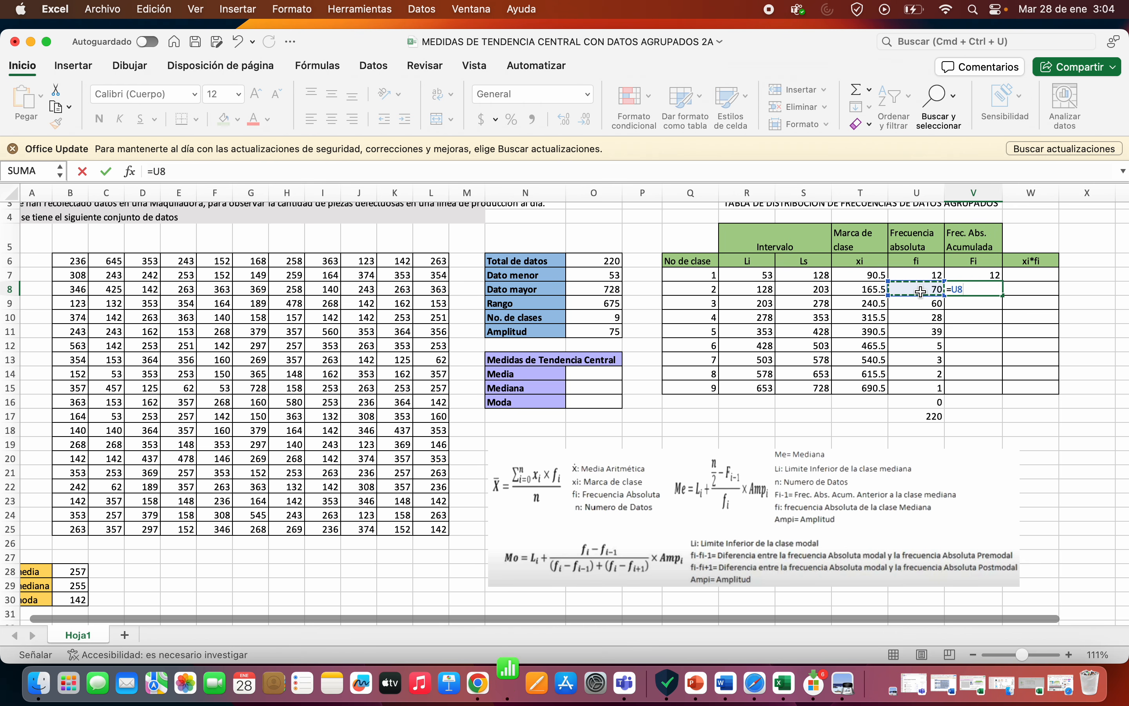
{"action": "type", "text": "+"}
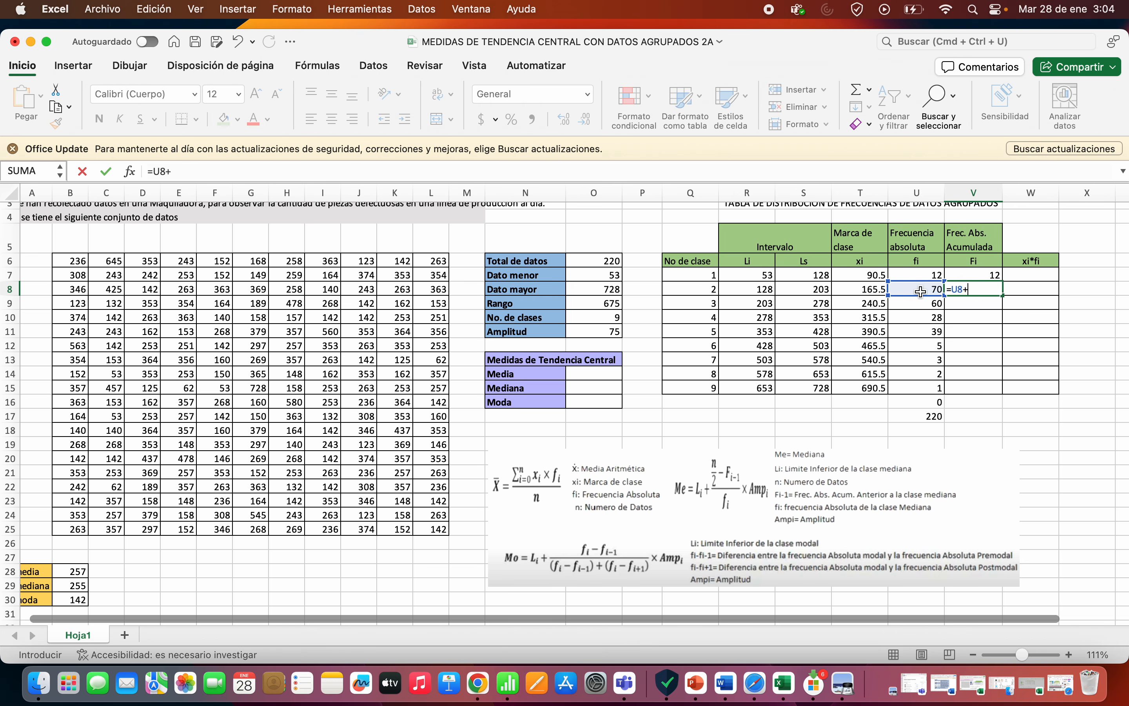
{"action": "left_click", "coordinate": [984, 275]}
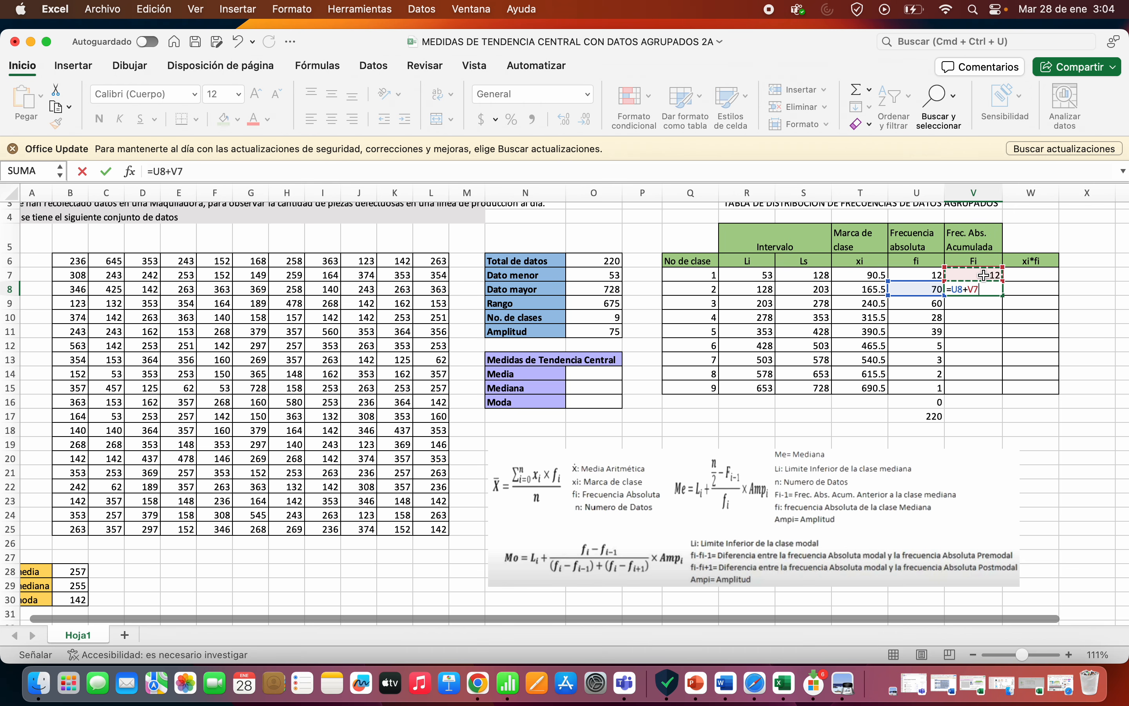
{"action": "key", "text": "Return"}
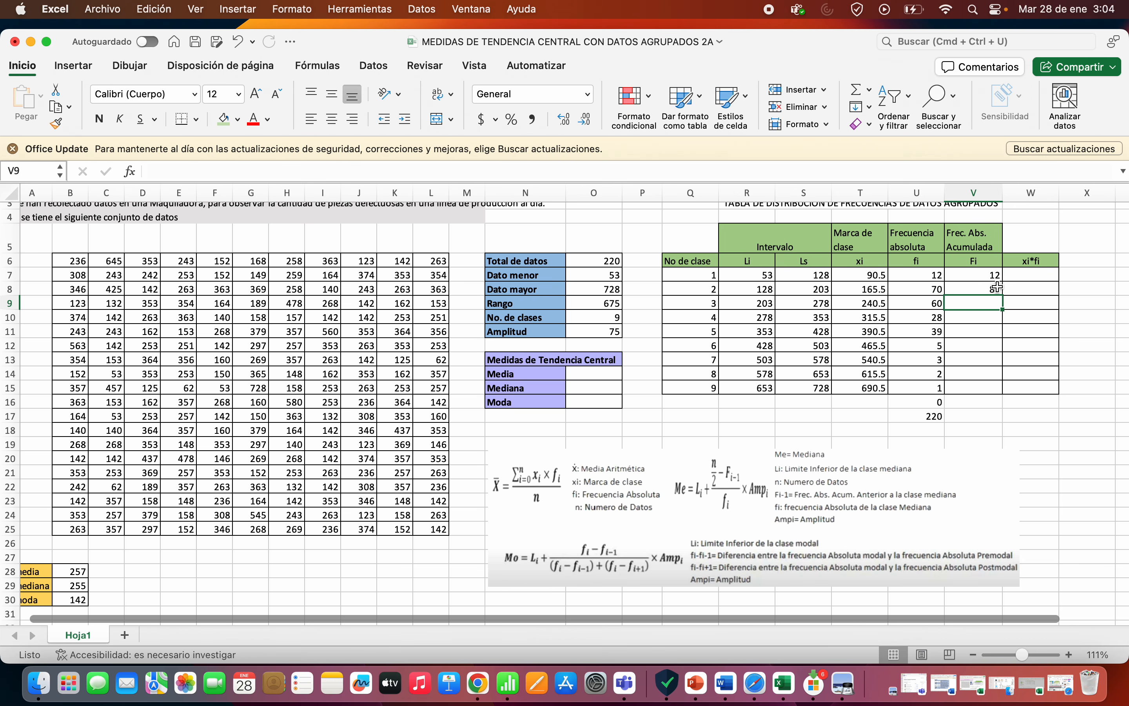
{"action": "left_click", "coordinate": [995, 291]}
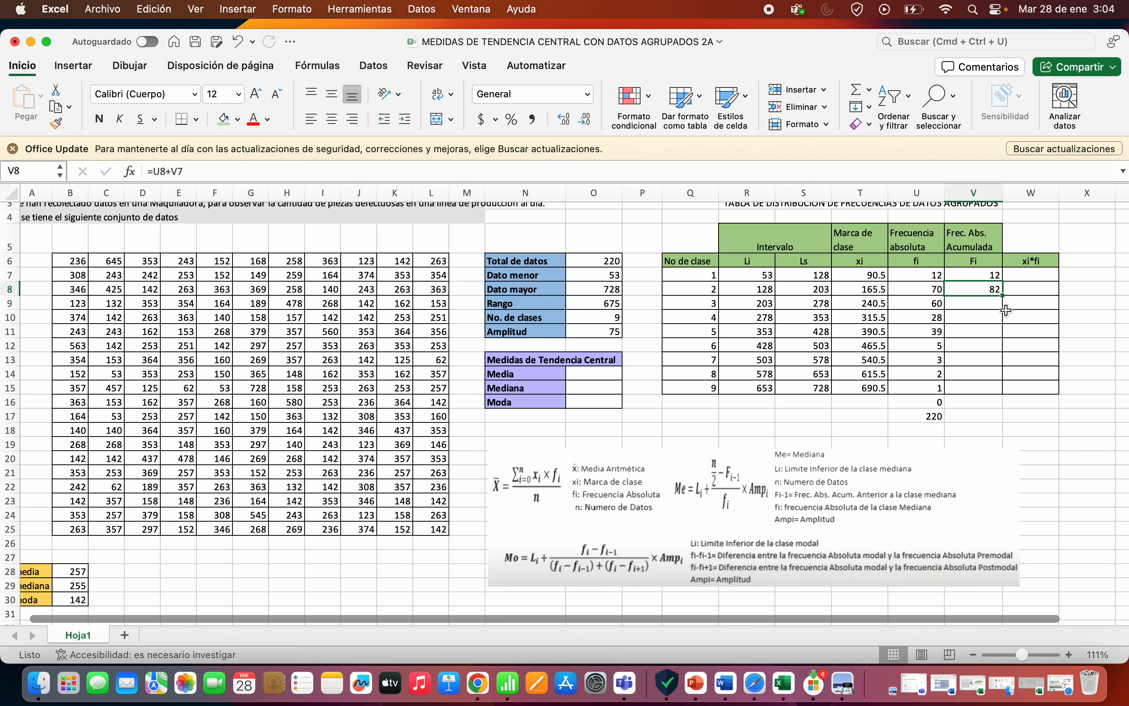
{"action": "left_click_drag", "start_coordinate": [1004, 297], "coordinate": [1007, 400]}
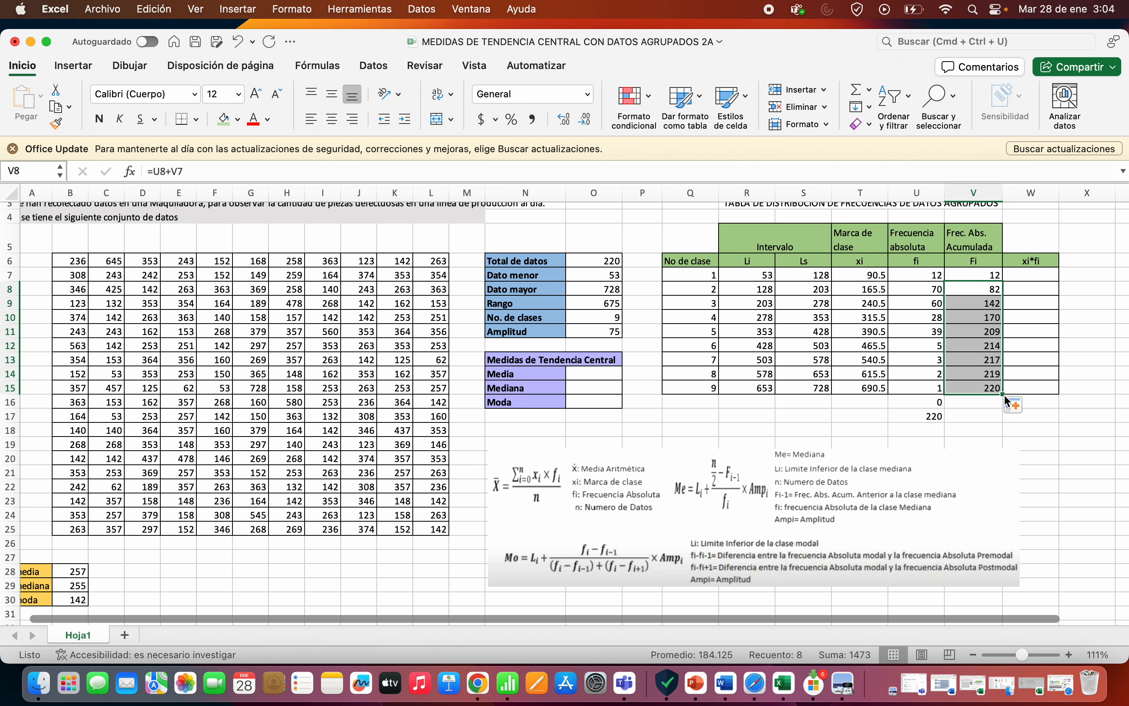
{"action": "left_click", "coordinate": [985, 391]}
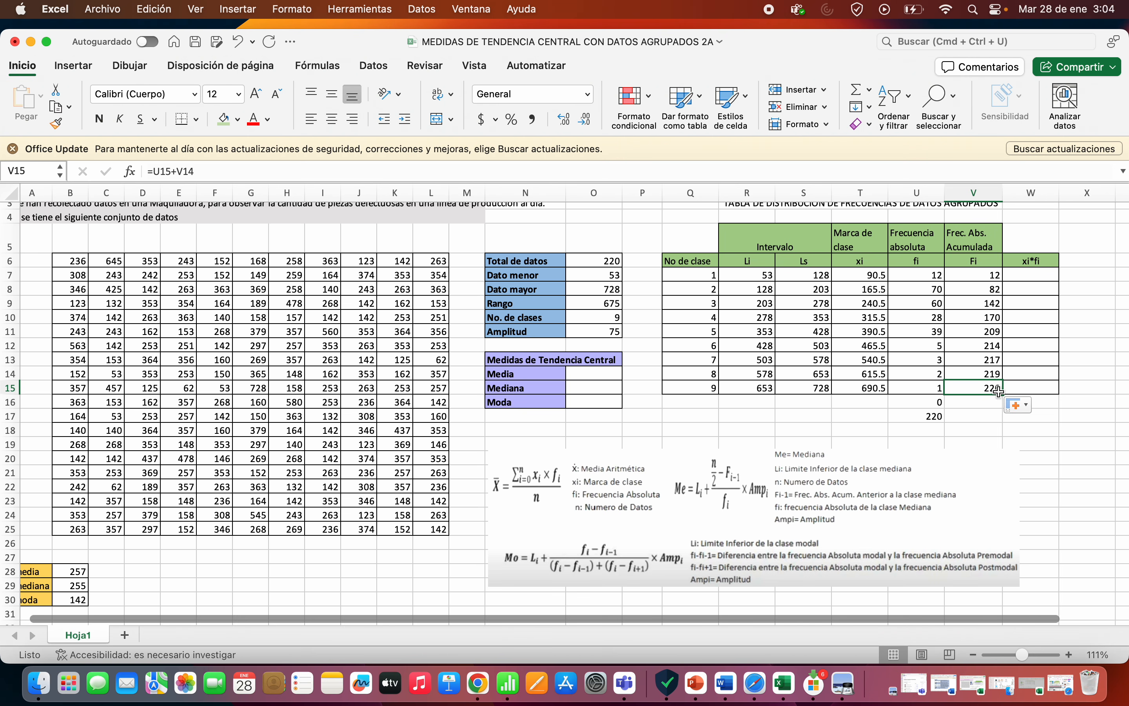
Calculate the xi*fi product in W7 with the formula =T7*U7 and fill it down to W15
{"action": "left_click", "coordinate": [1032, 278]}
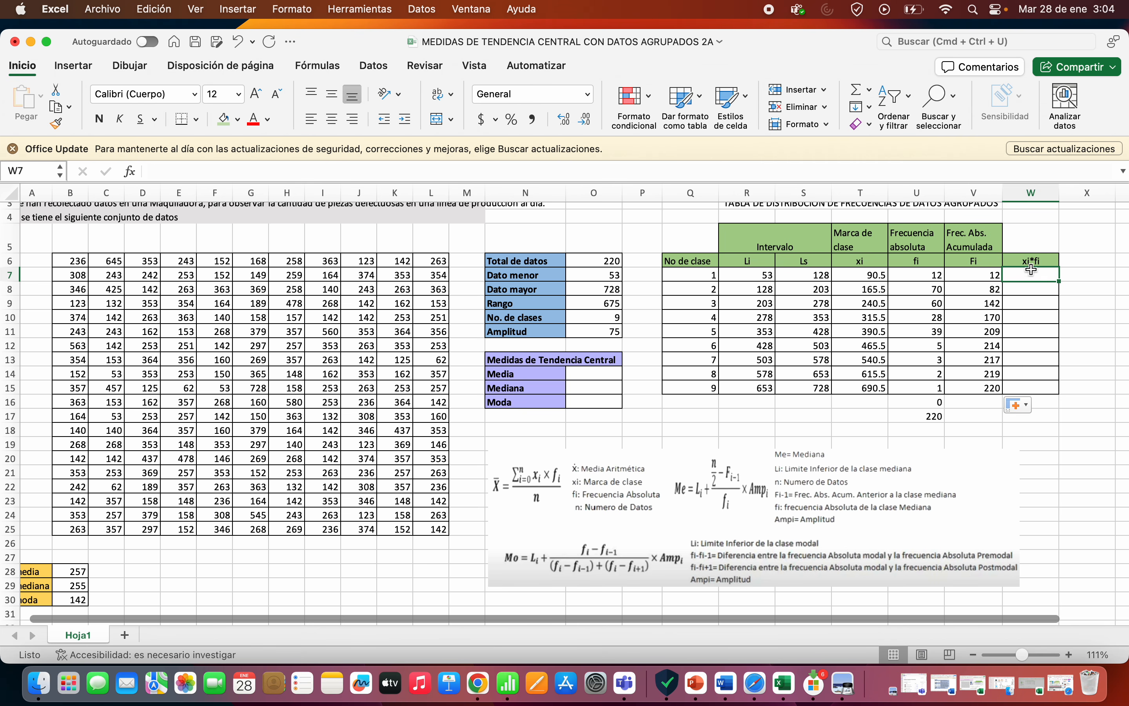
{"action": "left_click", "coordinate": [860, 263]}
{"action": "key", "text": "Down"}
{"action": "key", "text": "Down"}
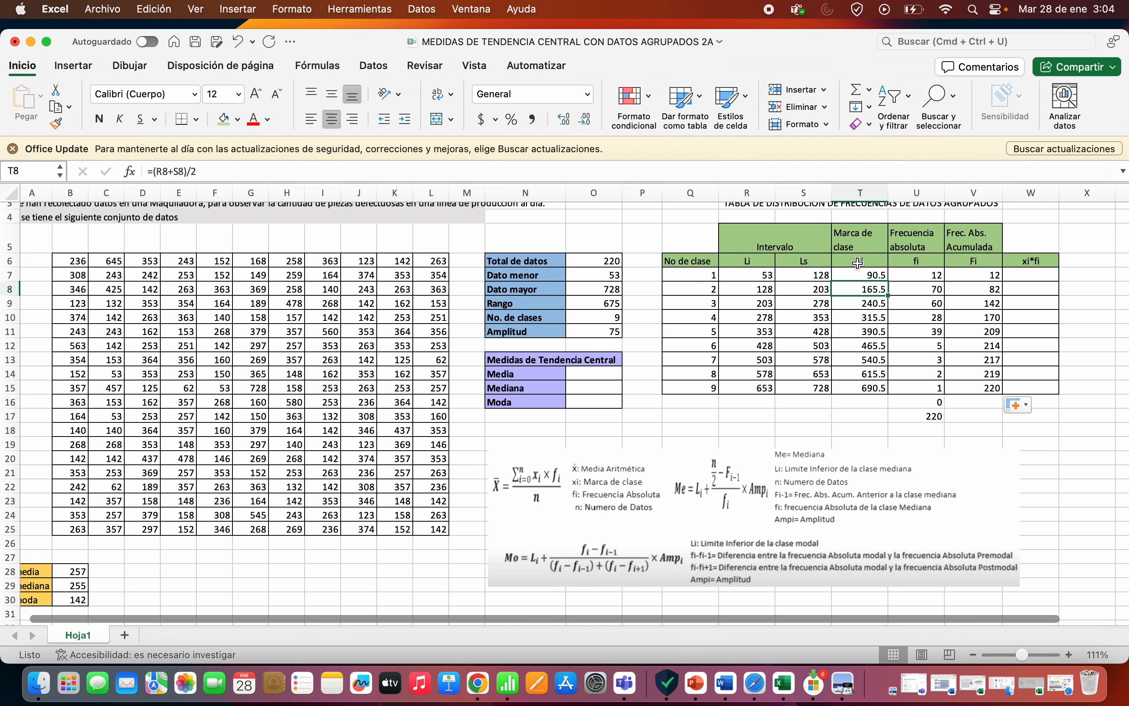
{"action": "key", "text": "Right"}
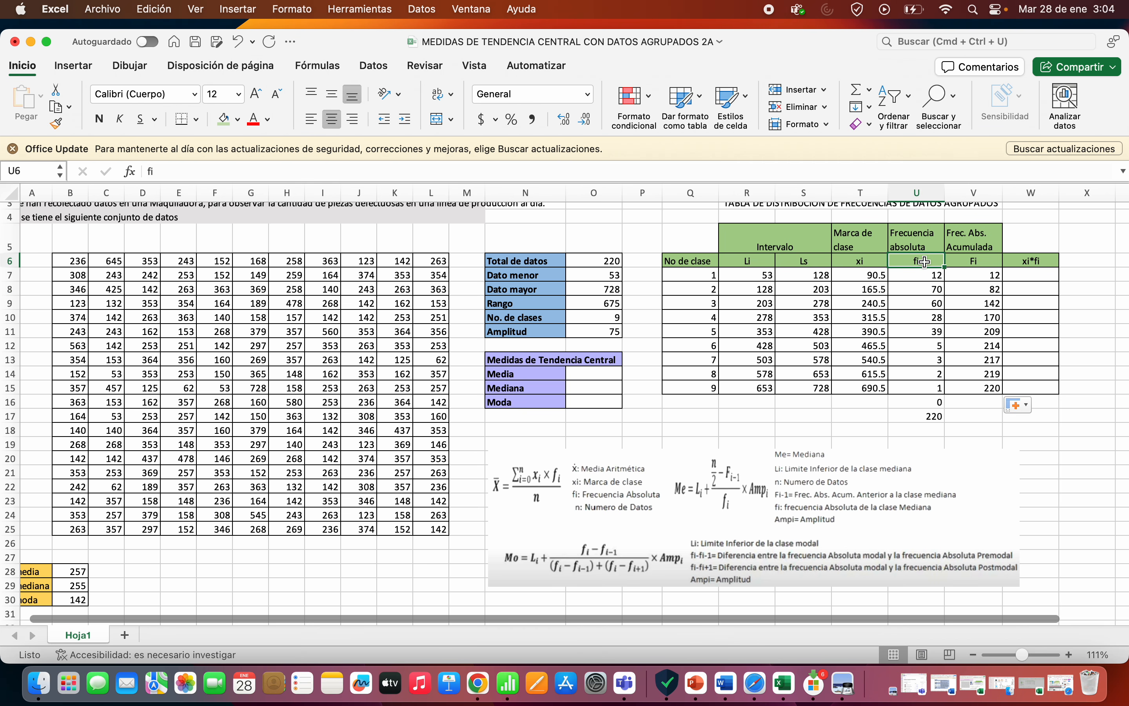
{"action": "left_click", "coordinate": [1046, 275]}
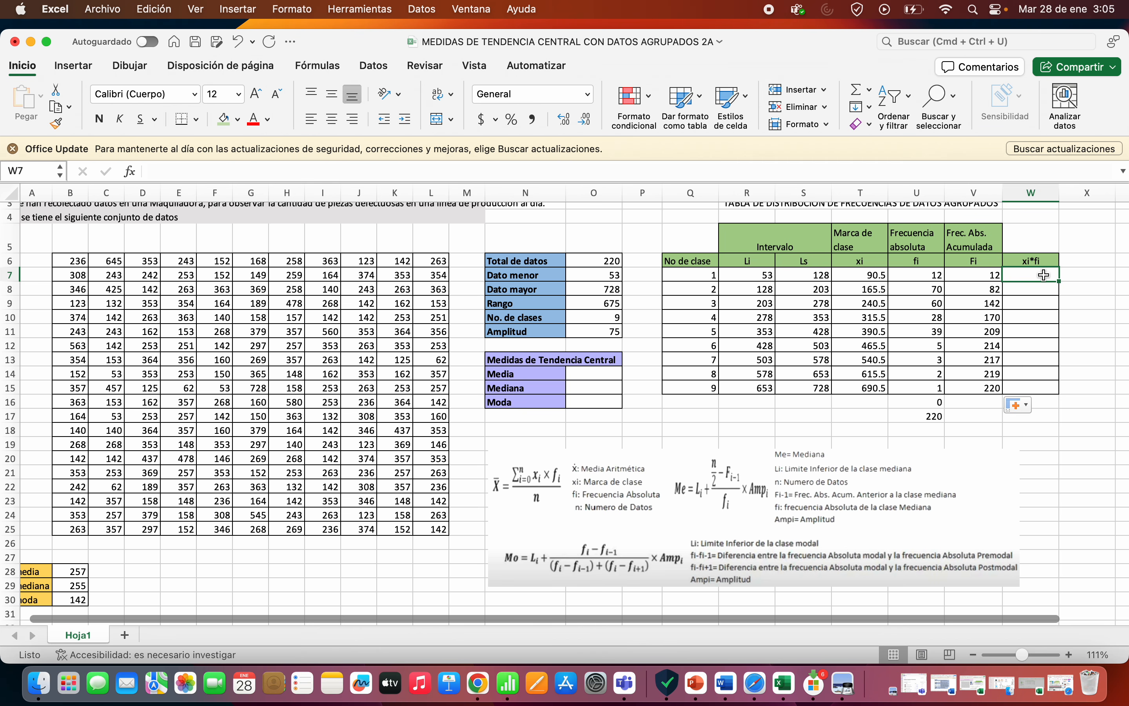
{"action": "type", "text": "="}
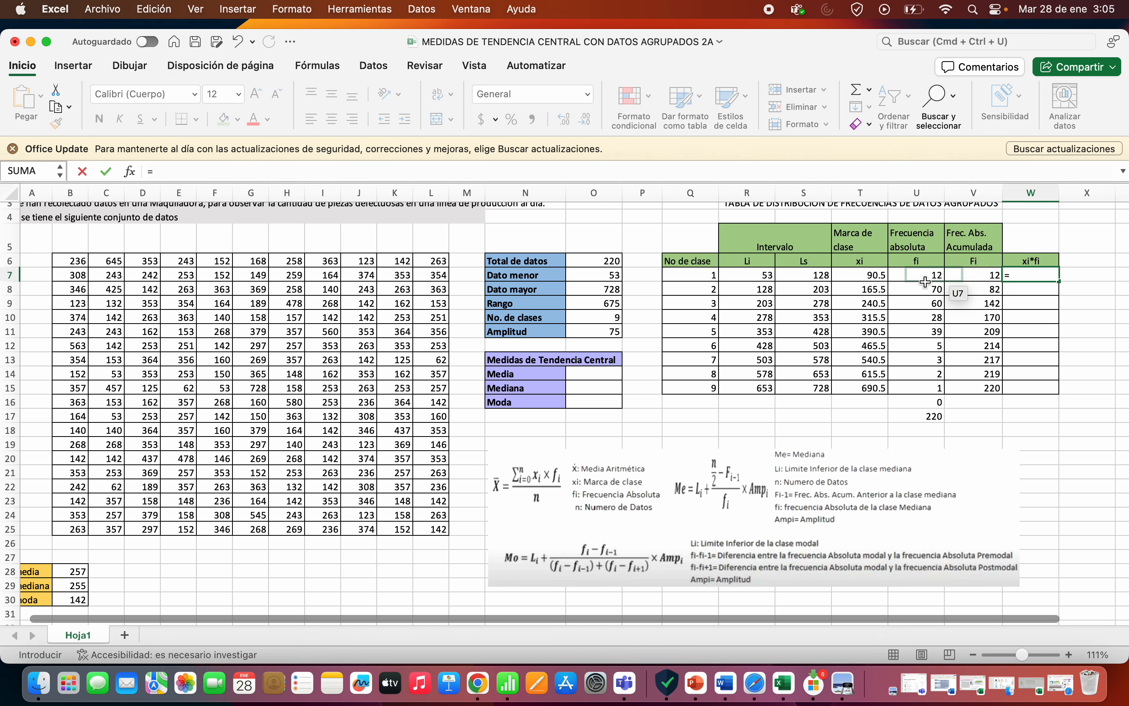
{"action": "left_click", "coordinate": [862, 277]}
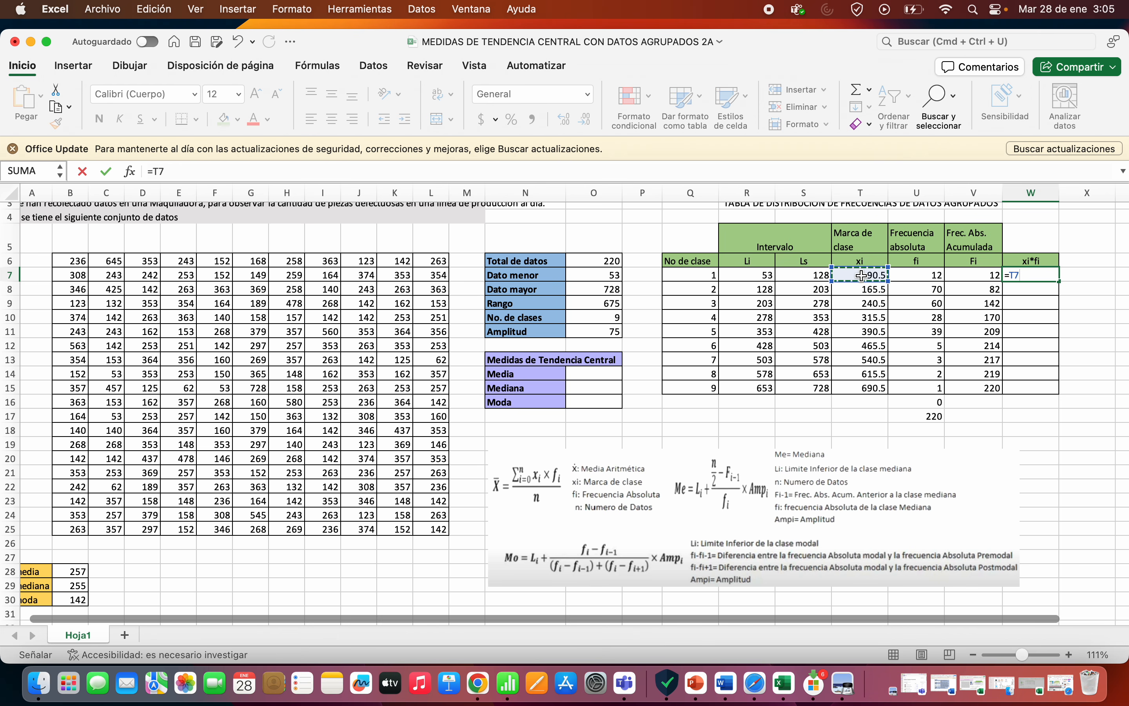
{"action": "type", "text": "*"}
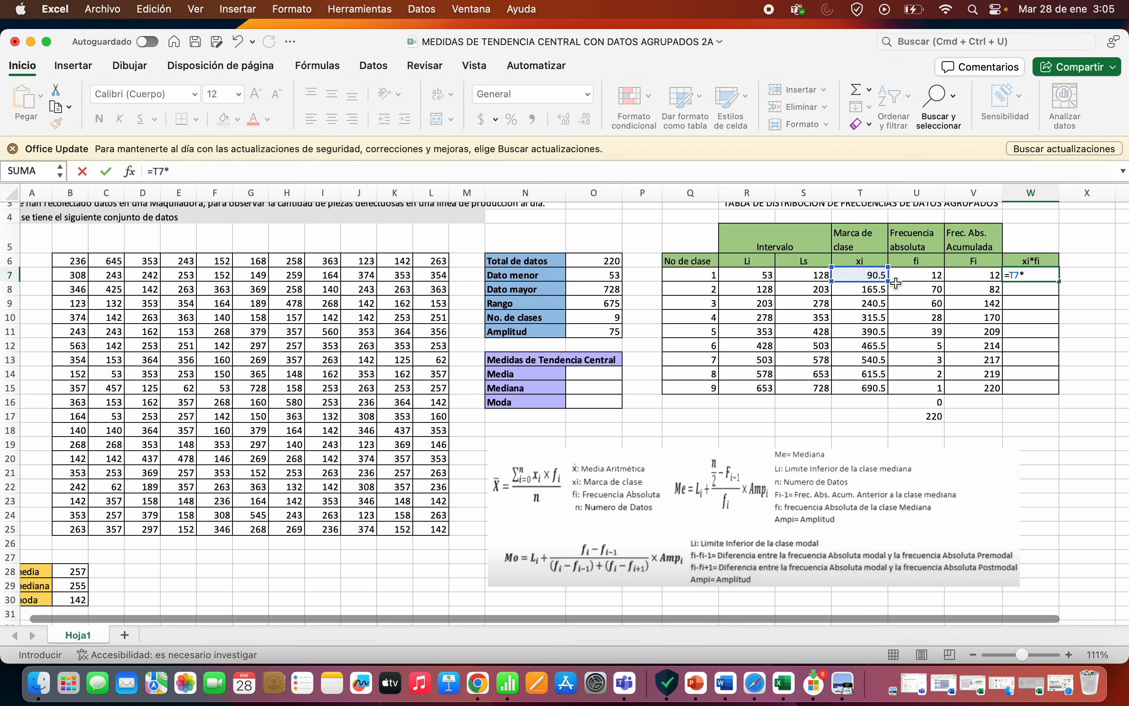
{"action": "left_click", "coordinate": [916, 276]}
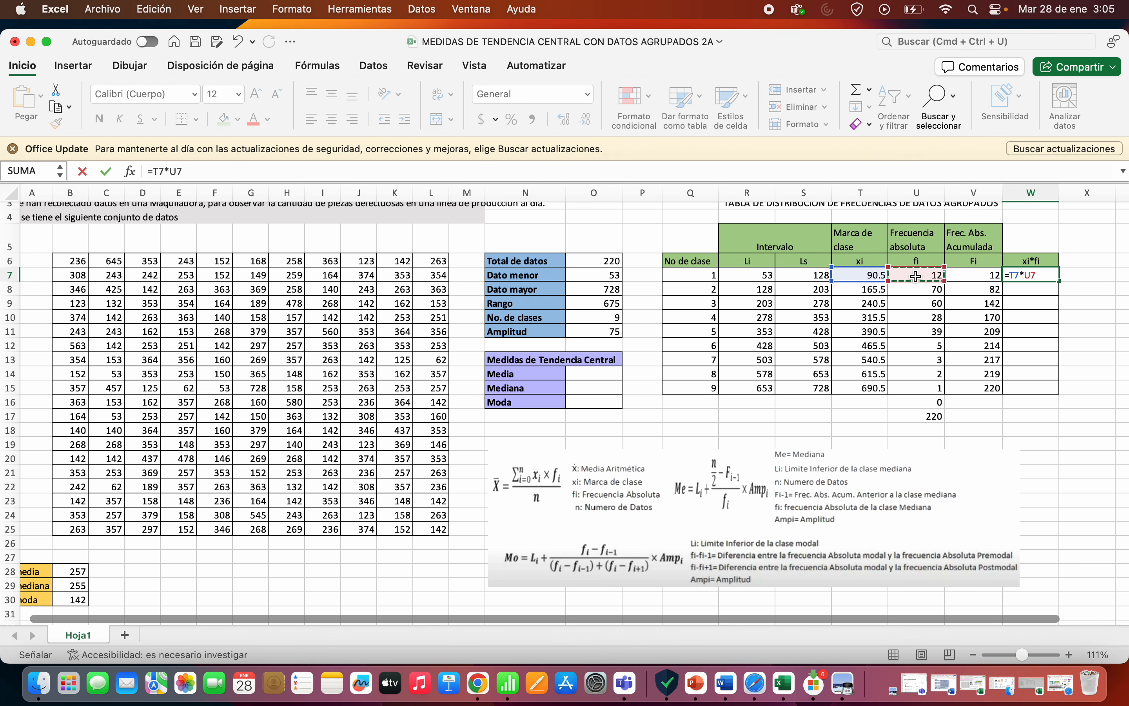
{"action": "key", "text": "Return"}
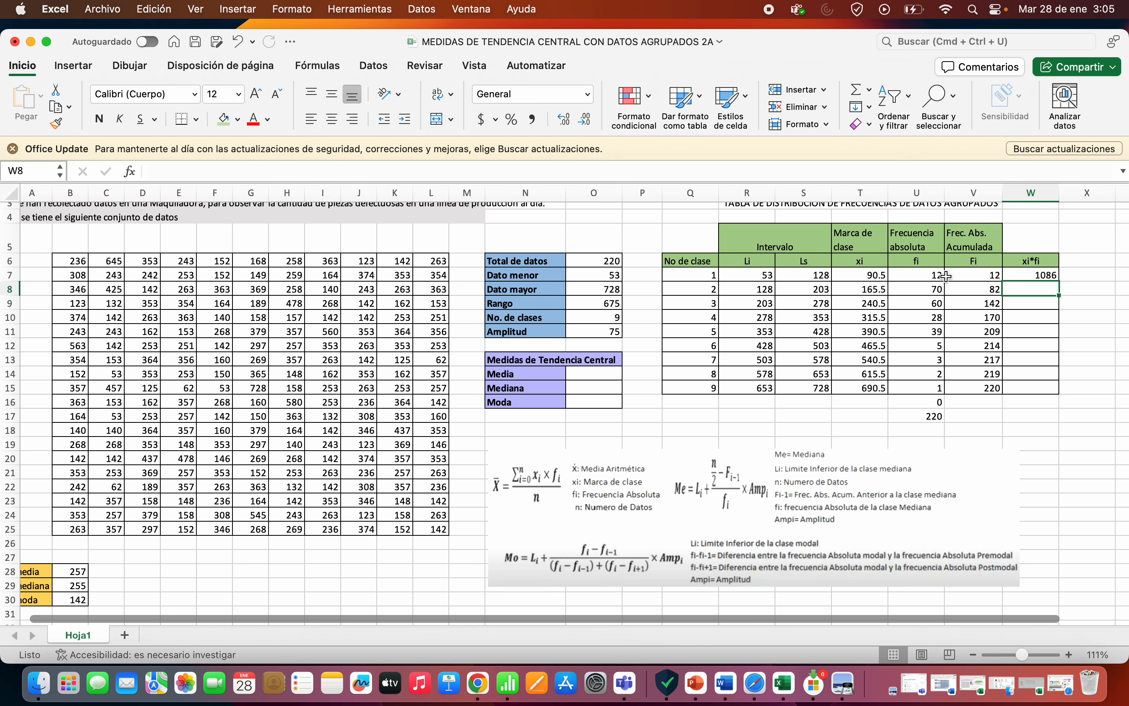
{"action": "left_click", "coordinate": [1029, 276]}
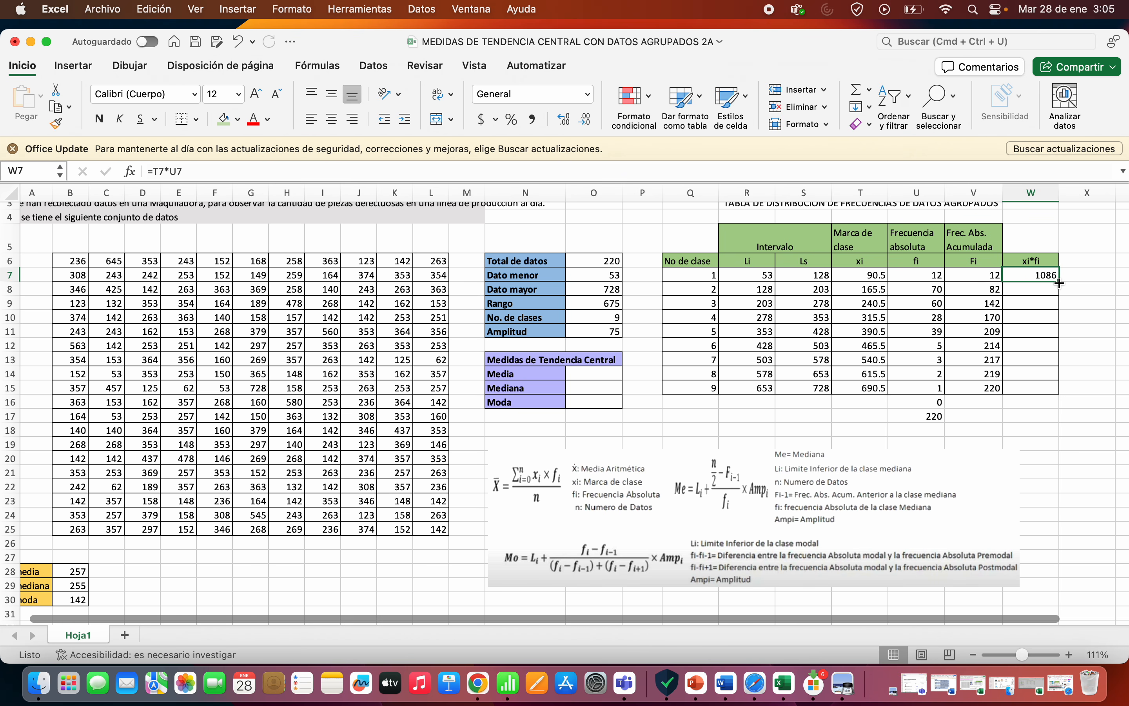
{"action": "left_click_drag", "start_coordinate": [1060, 283], "coordinate": [1062, 393]}
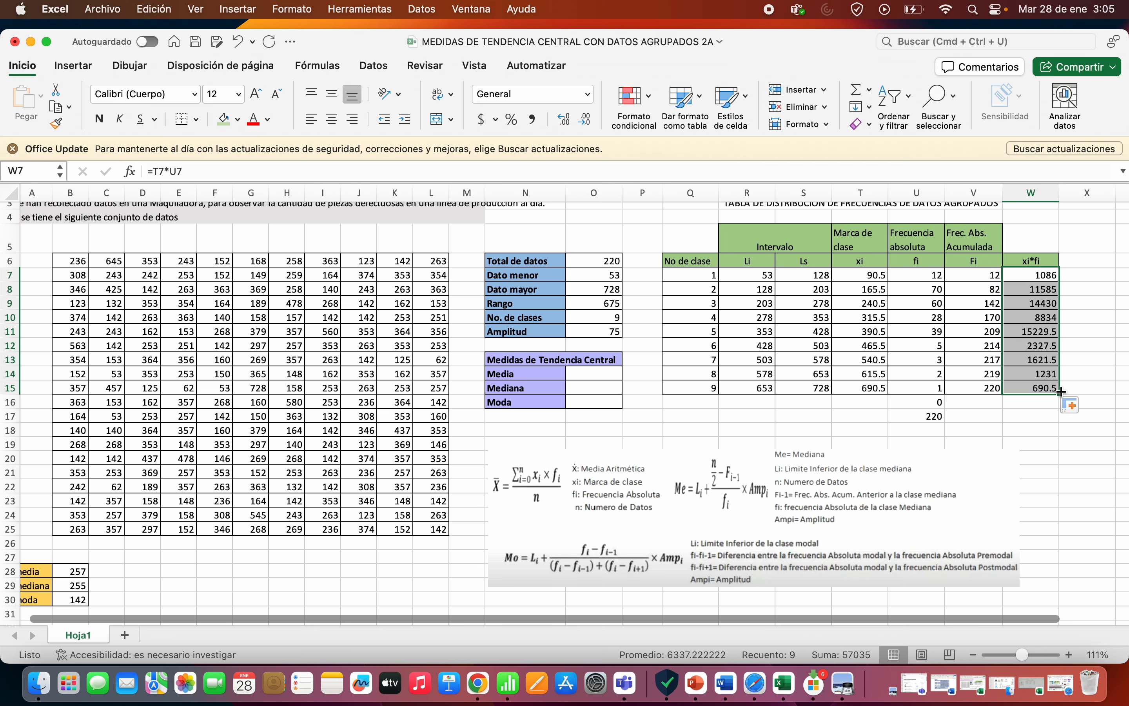
{"action": "left_click", "coordinate": [1036, 293]}
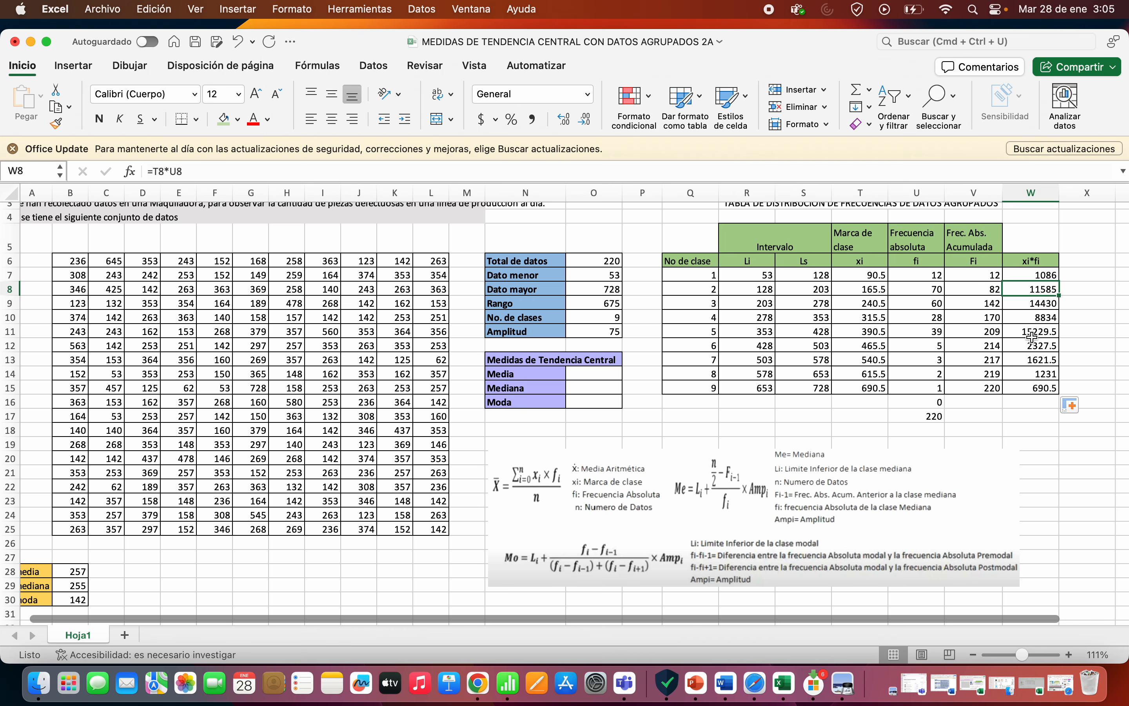
Total the xi*fi column in W16 with the formula =SUMA(W7:W15)
{"action": "left_click", "coordinate": [1039, 399]}
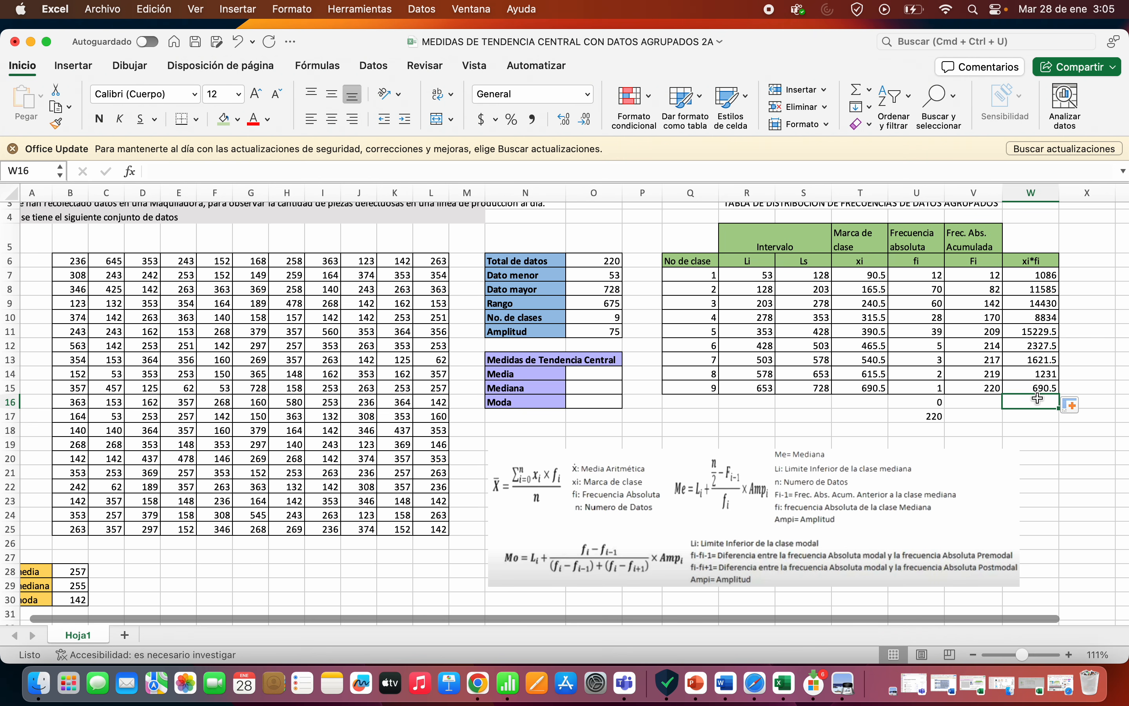
{"action": "left_click", "coordinate": [853, 89]}
{"action": "key", "text": "Return"}
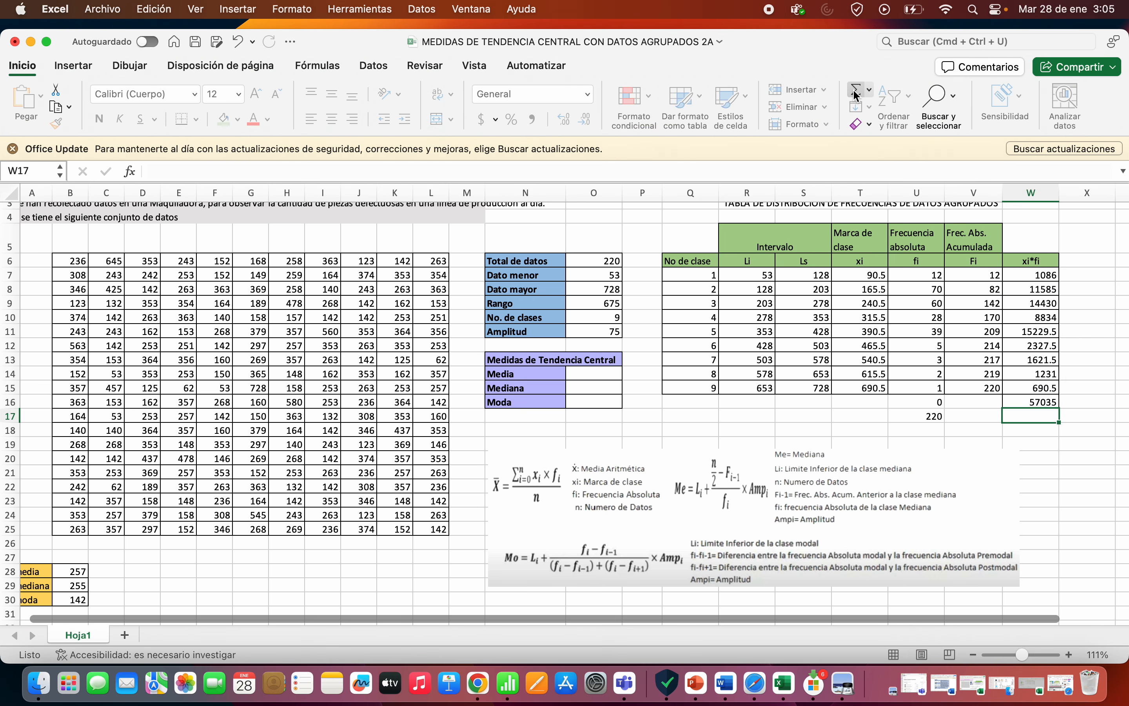
{"action": "left_click", "coordinate": [1045, 402]}
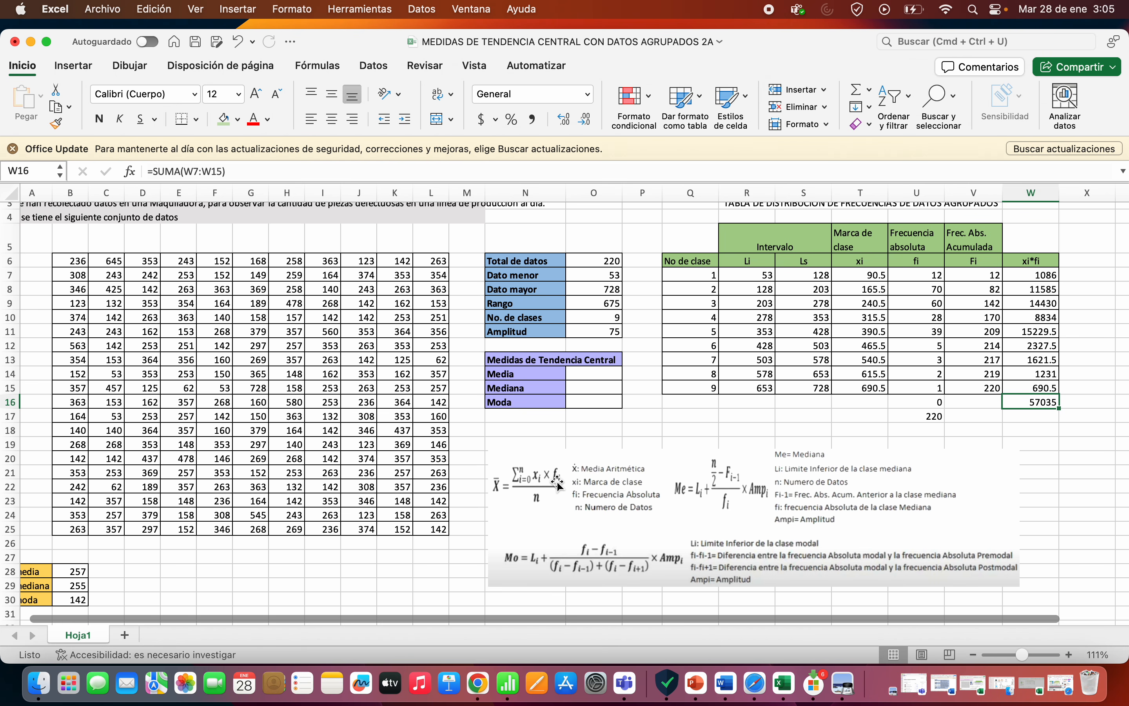
Calculate the grouped mean (Media) in O14 with the formula =W16/O6
{"action": "left_click", "coordinate": [1050, 426]}
{"action": "left_click", "coordinate": [1043, 403]}
{"action": "left_click", "coordinate": [593, 261]}
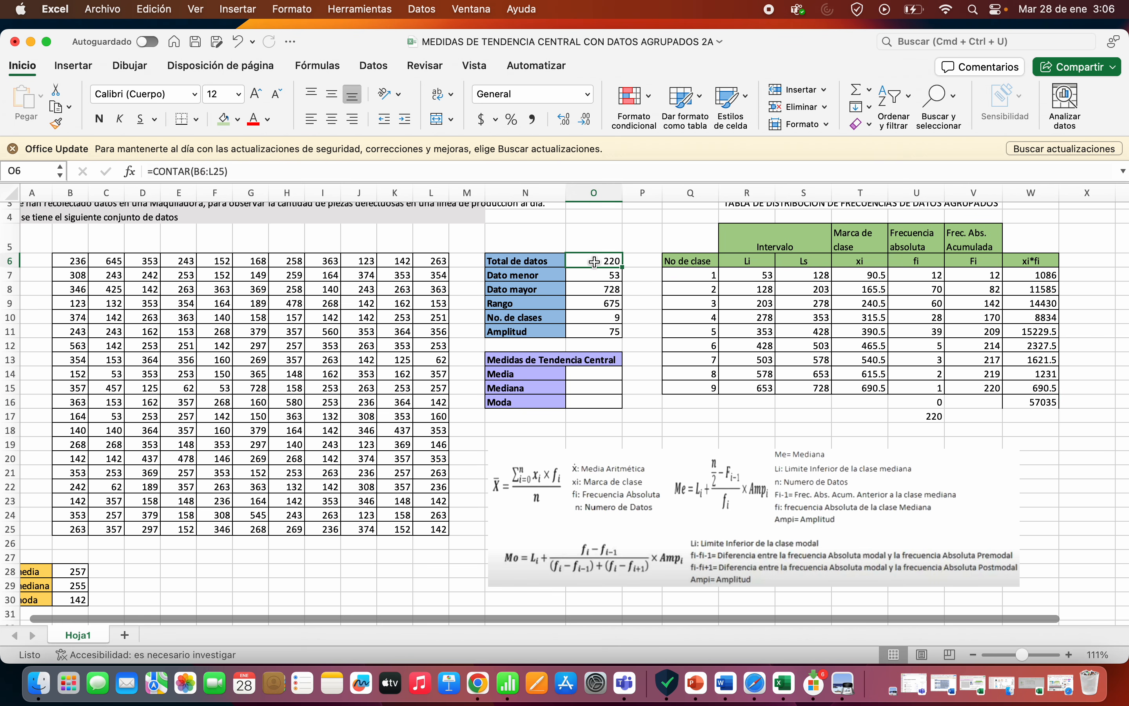
{"action": "left_click", "coordinate": [593, 375]}
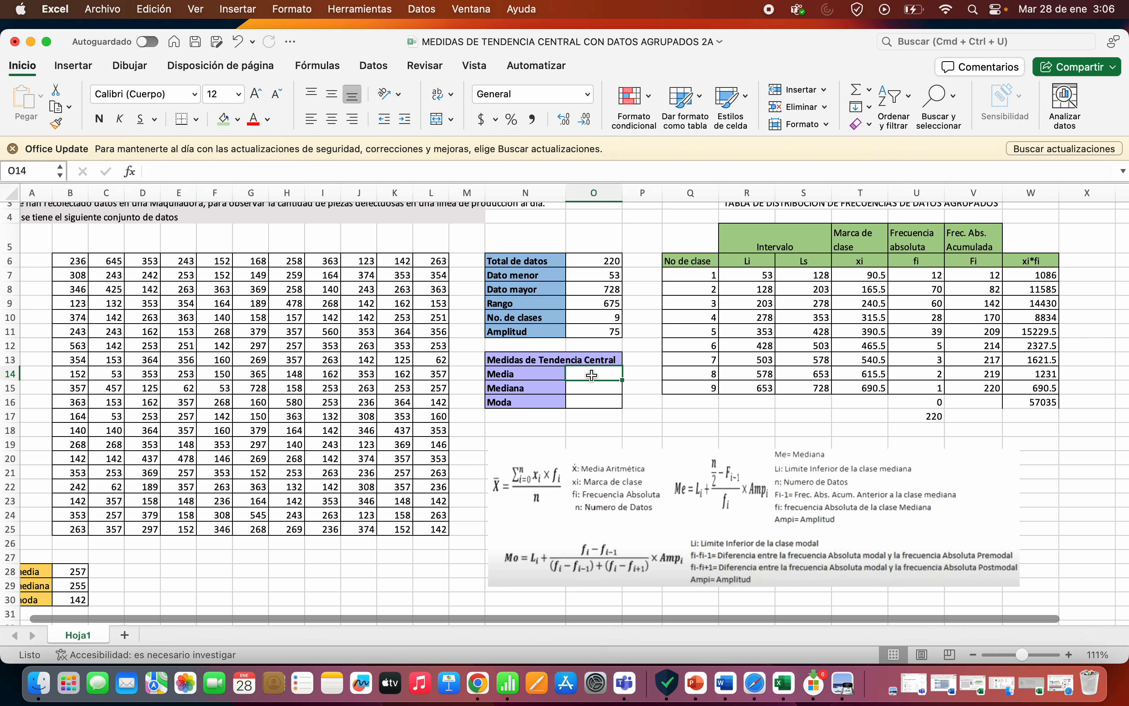
{"action": "left_click", "coordinate": [525, 376]}
{"action": "key", "text": "Right"}
{"action": "type", "text": "="}
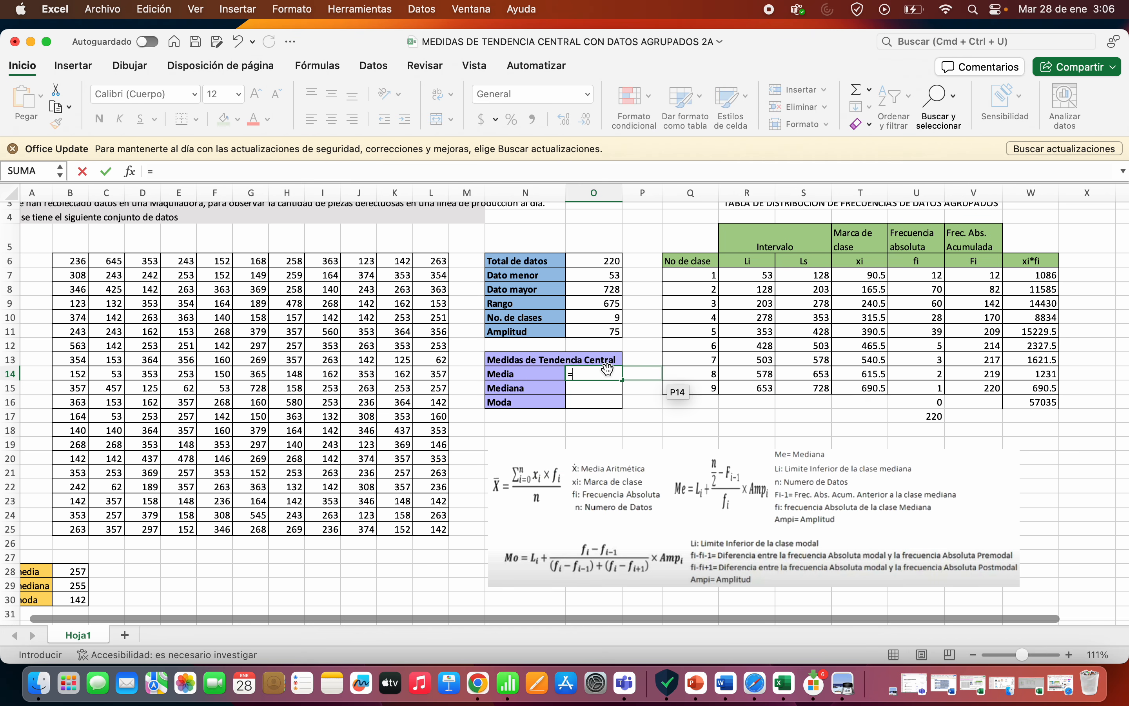
{"action": "left_click", "coordinate": [1032, 405]}
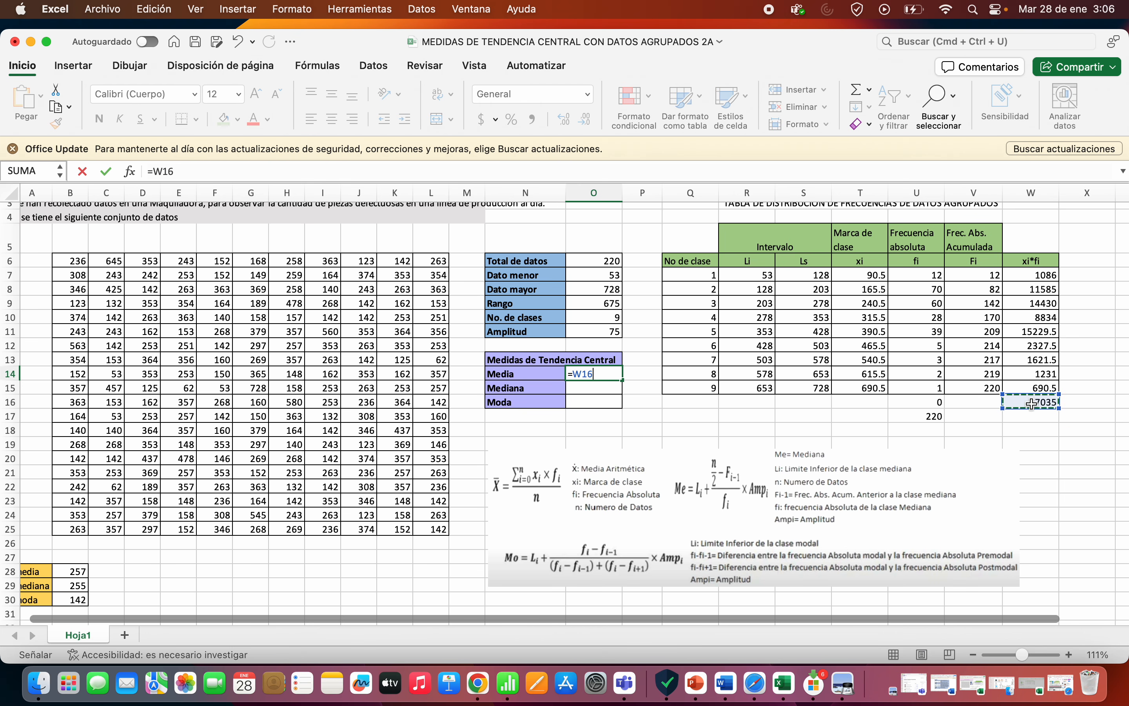
{"action": "type", "text": "/"}
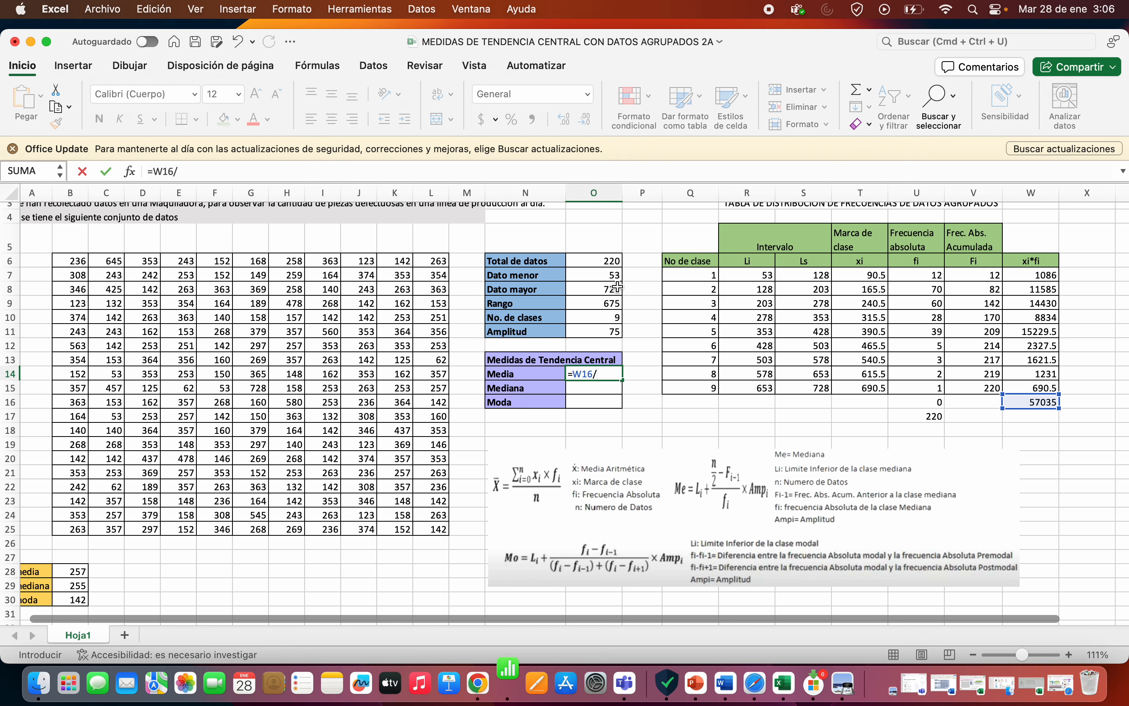
{"action": "left_click", "coordinate": [602, 261]}
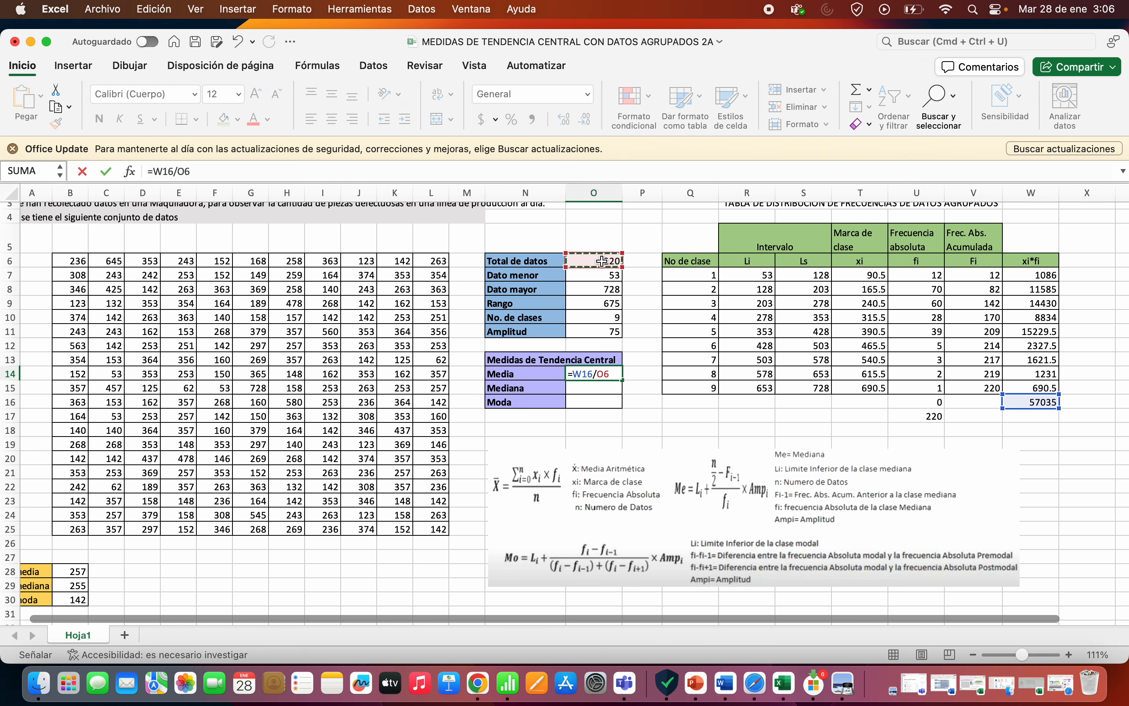
{"action": "key", "text": "Return"}
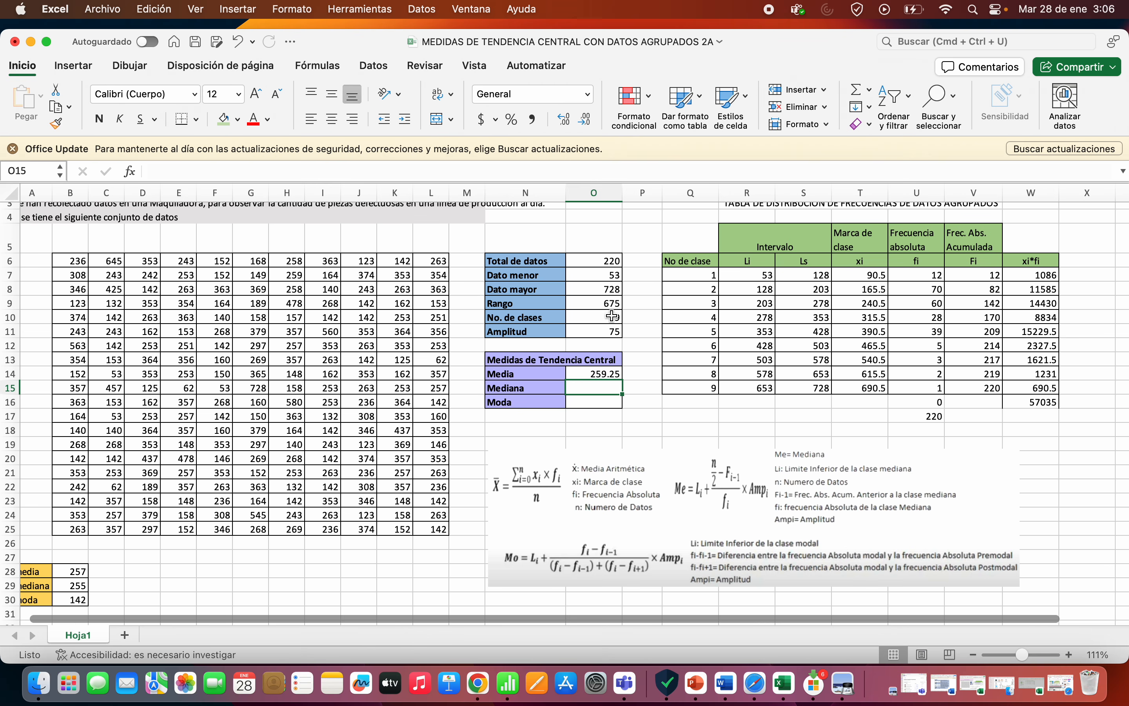
{"action": "left_click", "coordinate": [603, 376]}
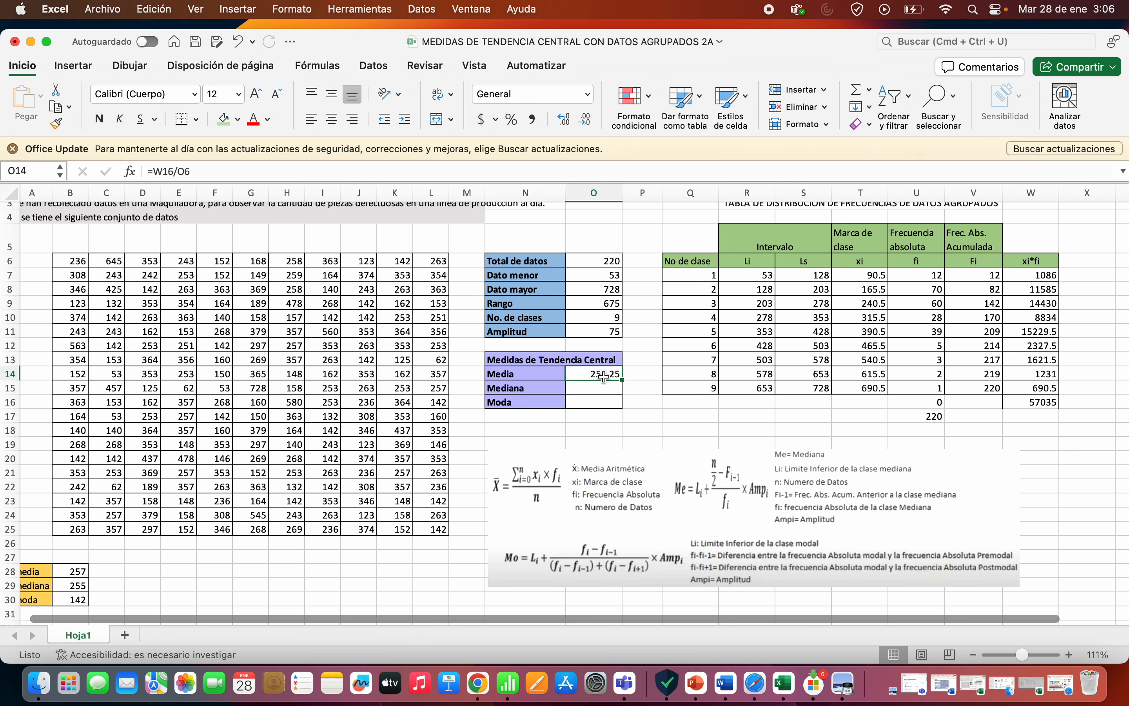
{"action": "left_click", "coordinate": [599, 389]}
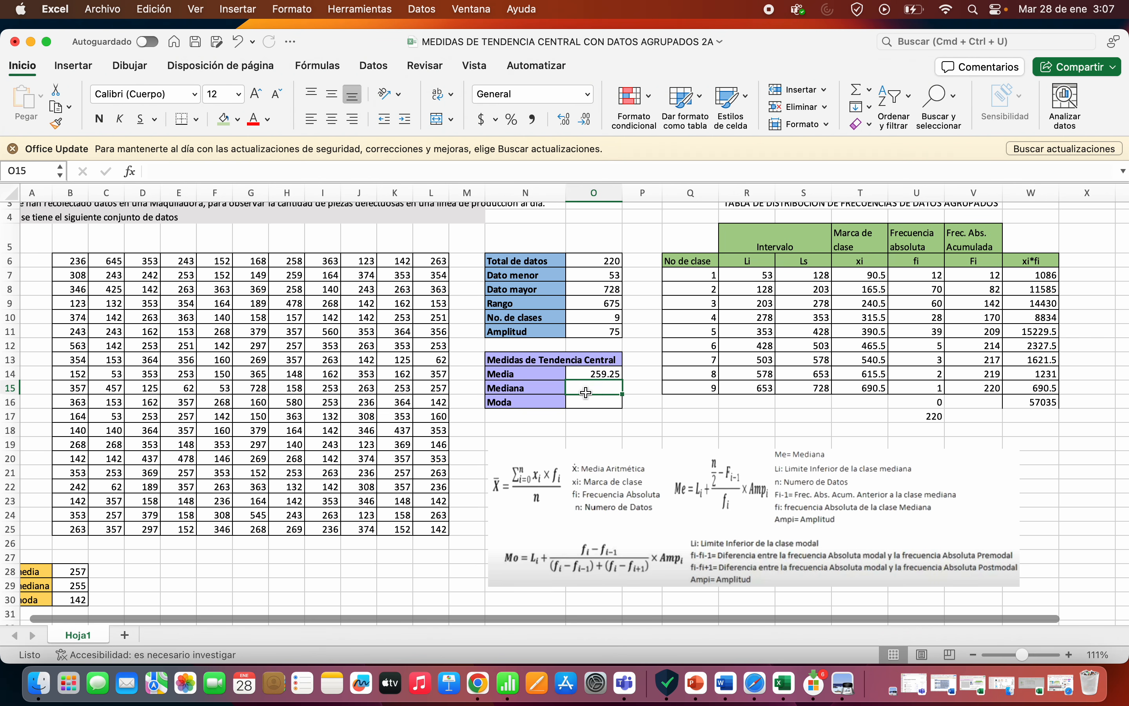
{"action": "type", "text": "="}
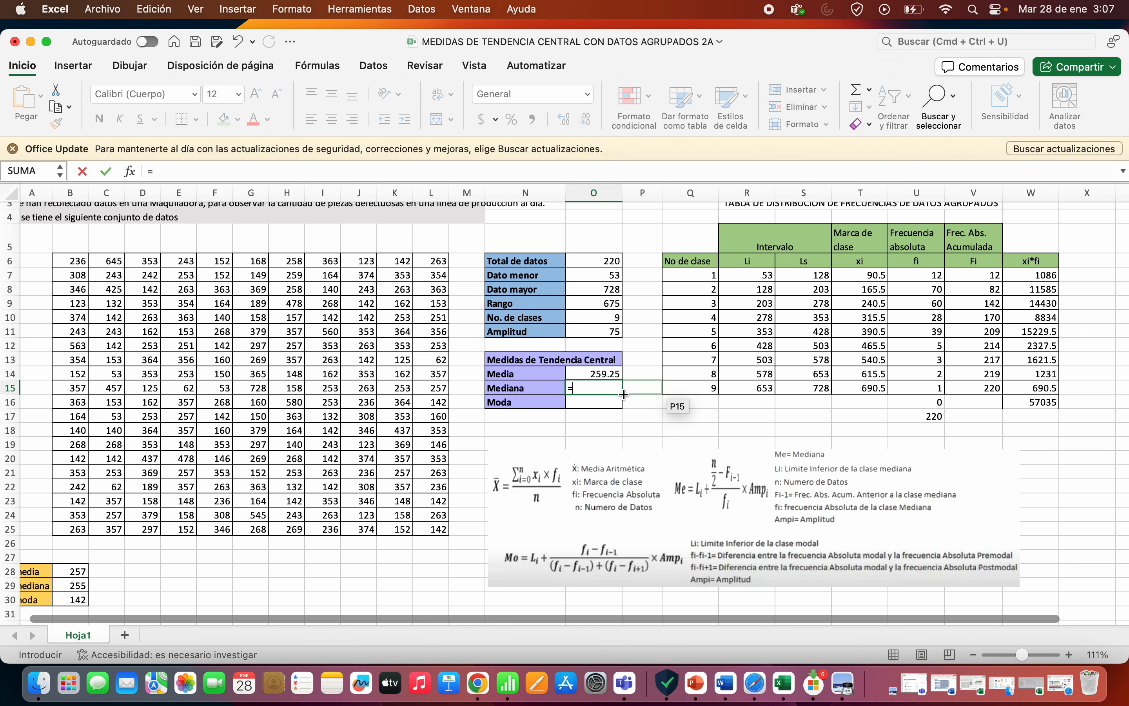
{"action": "key", "text": "Escape"}
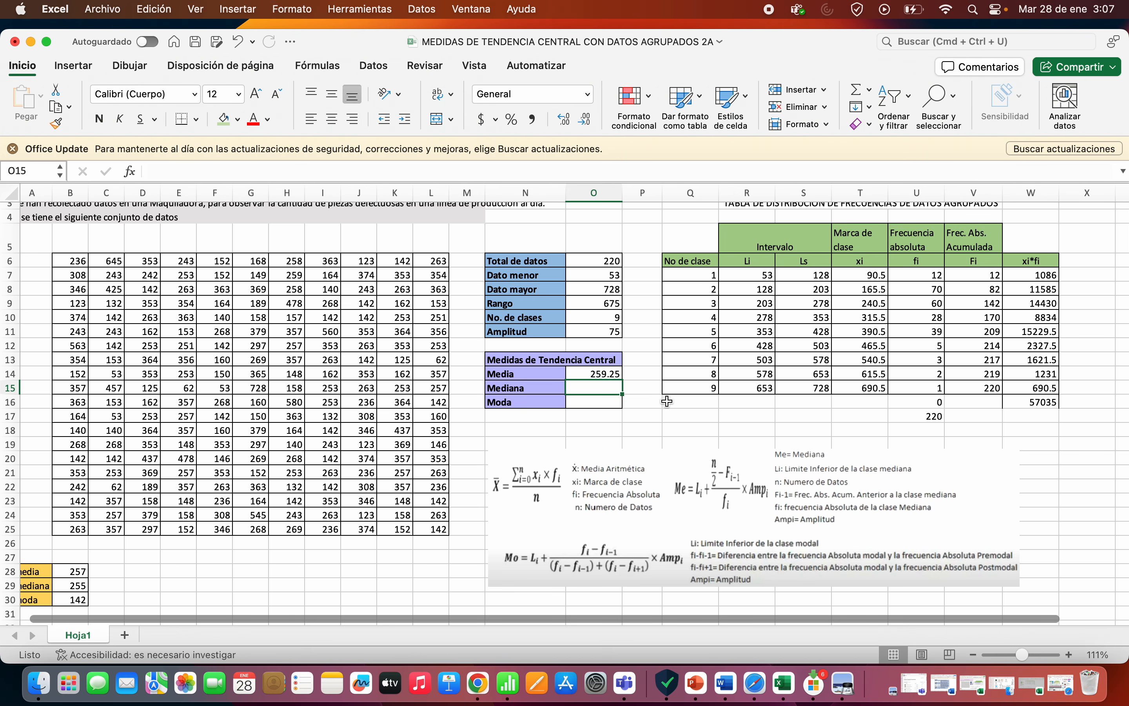
Review the total number of data in O6 and the absolute frequencies of the classes in column U
{"action": "left_click", "coordinate": [590, 264]}
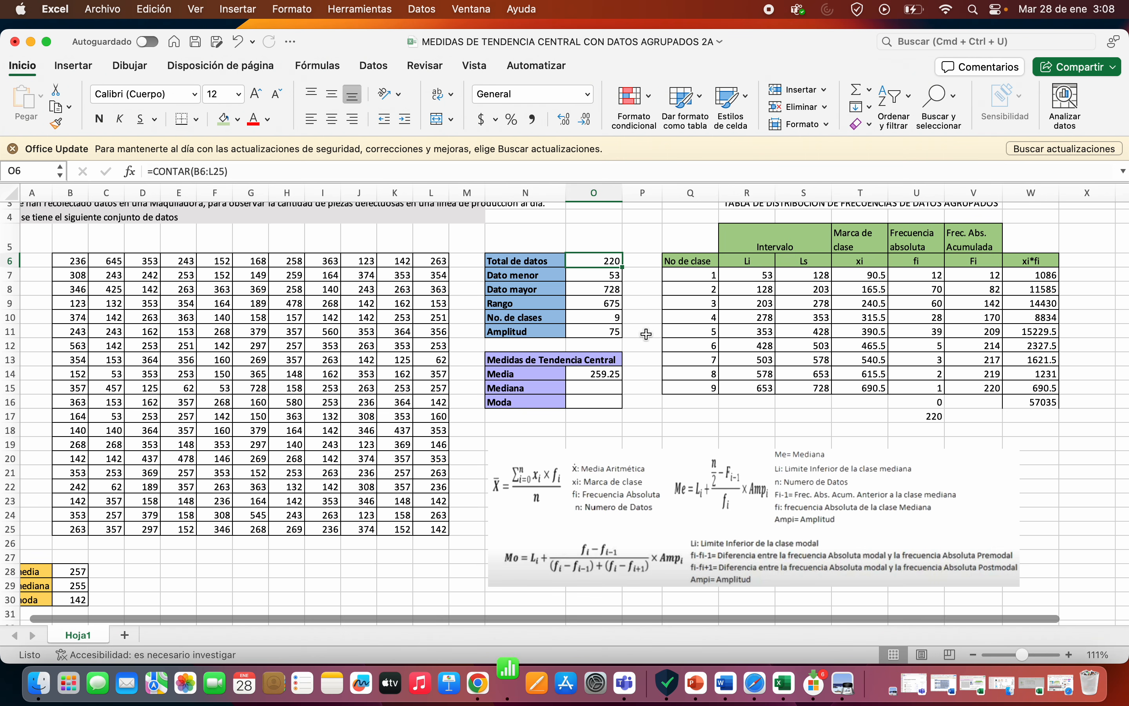
{"action": "left_click", "coordinate": [912, 275]}
{"action": "key", "text": "Down"}
{"action": "key", "text": "Down"}
{"action": "key", "text": "Down"}
{"action": "key", "text": "Down"}
{"action": "key", "text": "Down"}
{"action": "key", "text": "Down"}
{"action": "key", "text": "Down"}
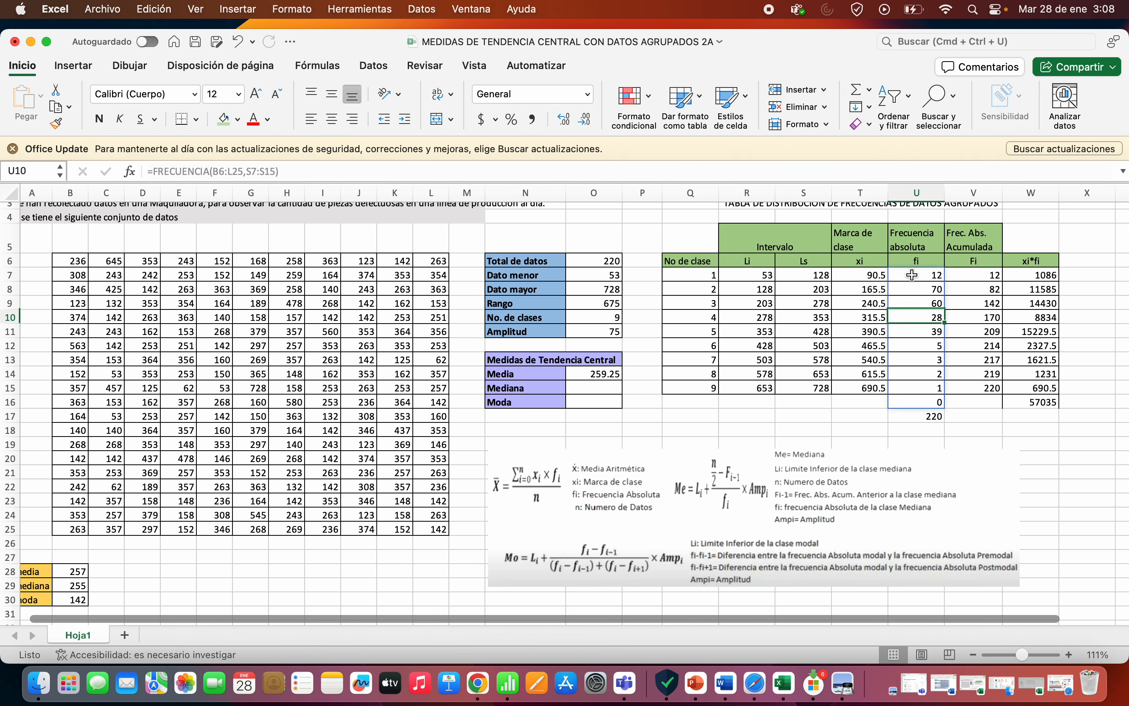
{"action": "key", "text": "Down"}
{"action": "key", "text": "Down"}
{"action": "key", "text": "Up"}
{"action": "key", "text": "Up"}
{"action": "key", "text": "Up"}
{"action": "key", "text": "Up"}
{"action": "key", "text": "Up"}
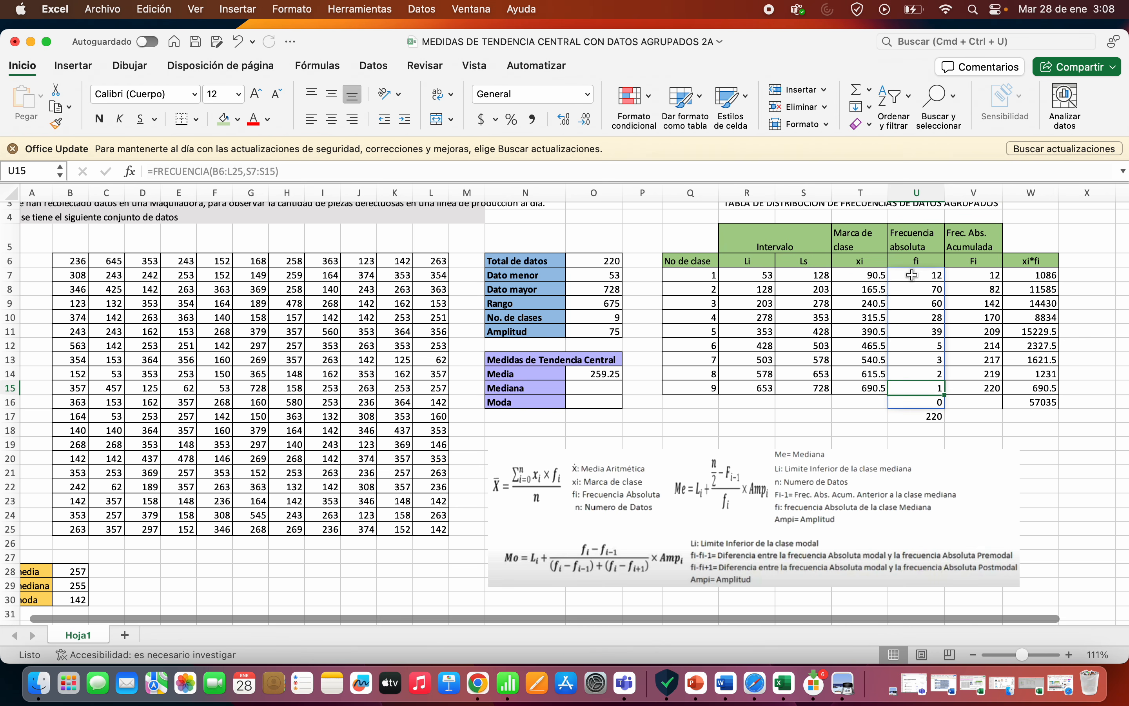
{"action": "key", "text": "Up"}
{"action": "key", "text": "Right"}
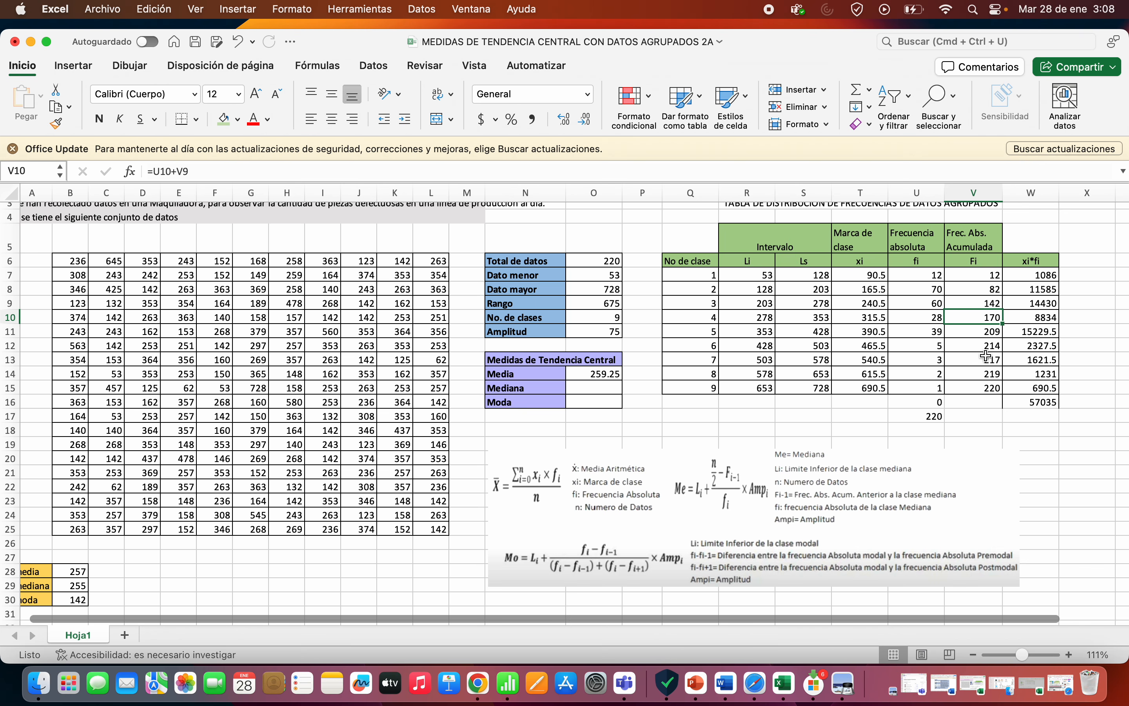
Examine the cumulative frequencies in column V to find the class that contains half of the total data
{"action": "left_click", "coordinate": [987, 392]}
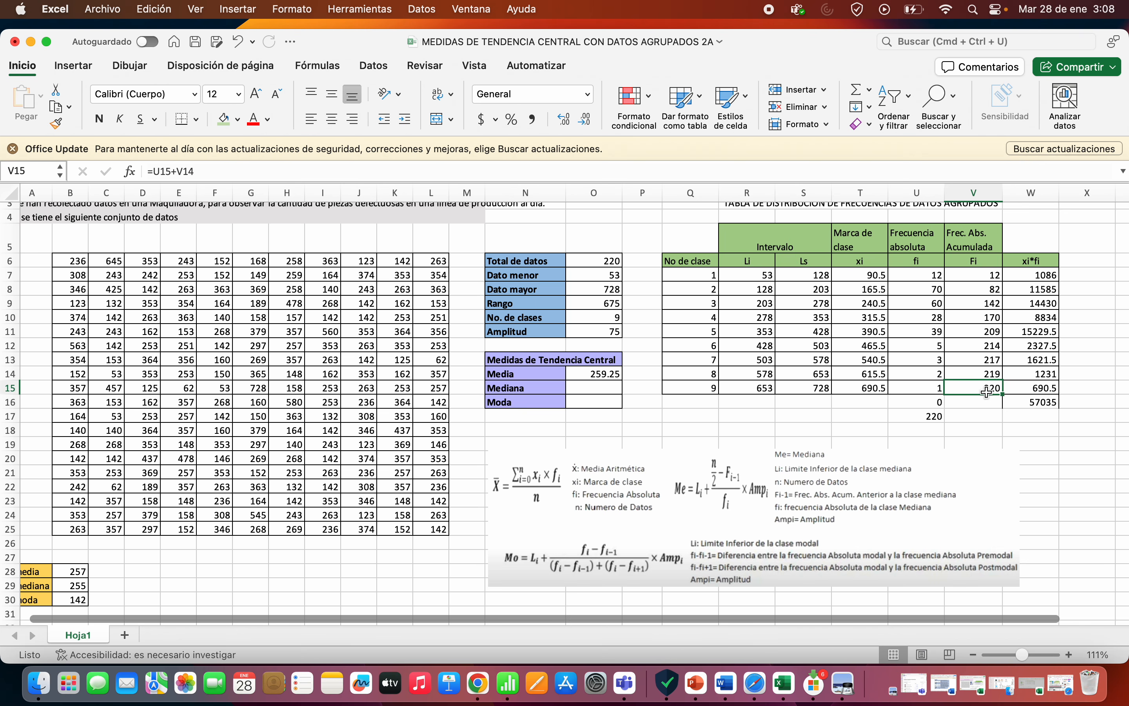
{"action": "key", "text": "Up"}
{"action": "key", "text": "Up"}
{"action": "key", "text": "Up"}
{"action": "key", "text": "Up"}
{"action": "key", "text": "Up"}
{"action": "key", "text": "Up"}
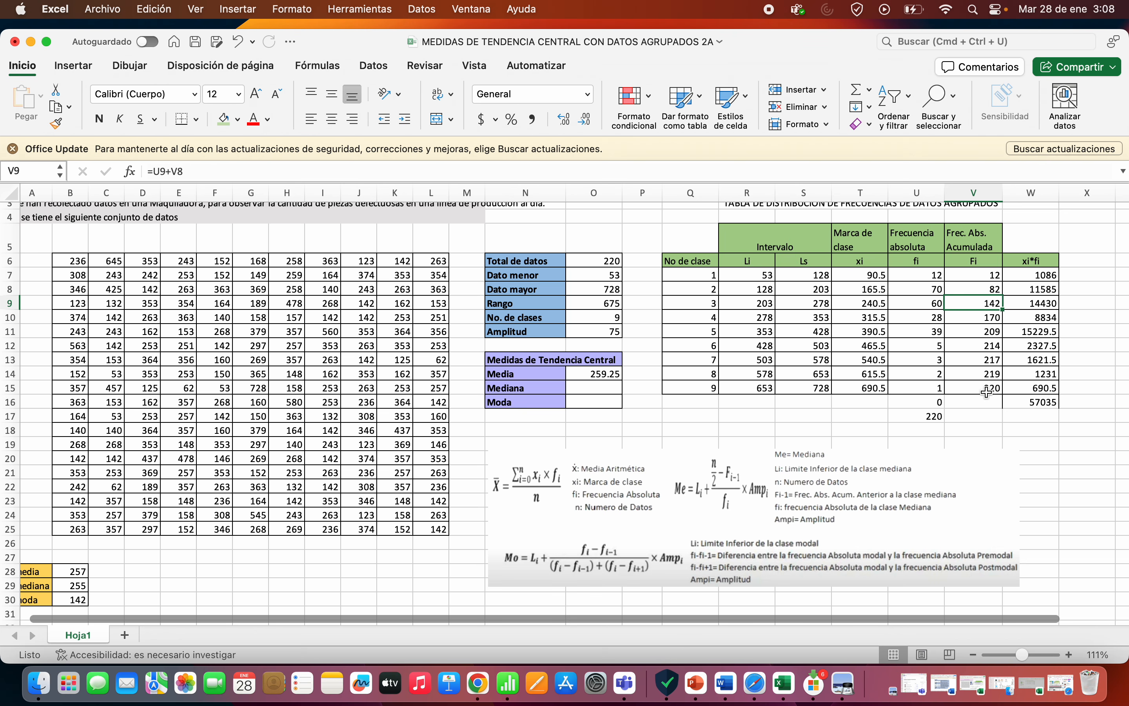
{"action": "key", "text": "Up"}
{"action": "key", "text": "Down"}
{"action": "left_click", "coordinate": [987, 289]}
{"action": "left_click", "coordinate": [986, 305]}
{"action": "left_click", "coordinate": [984, 290]}
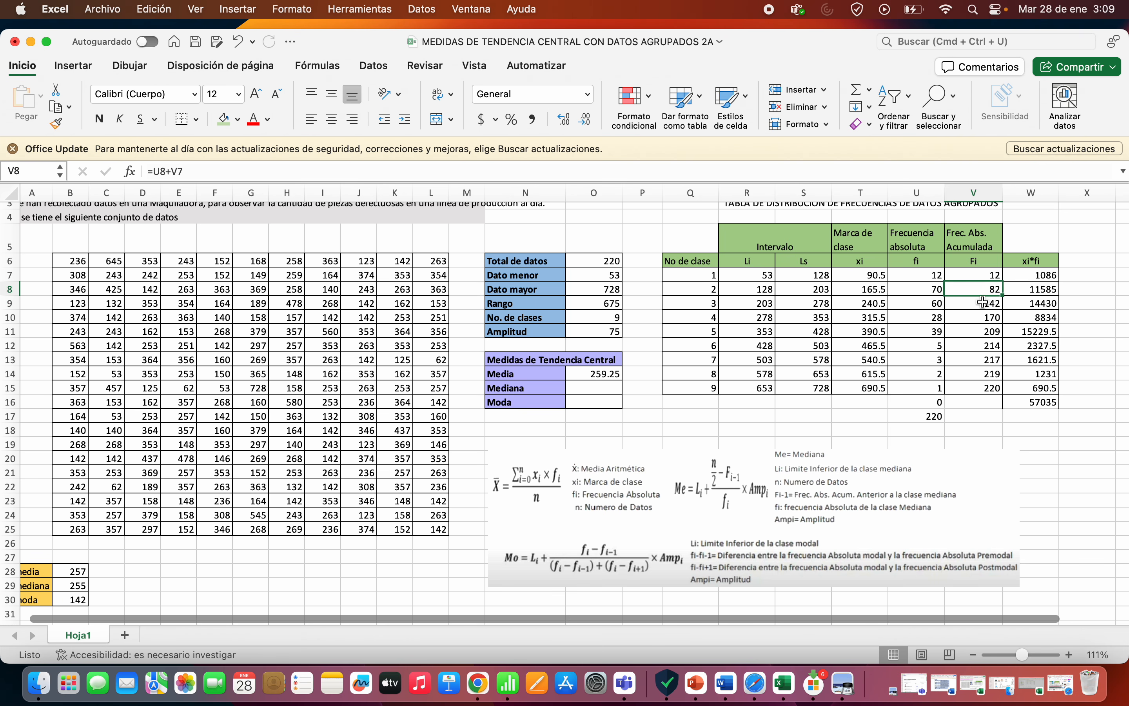
{"action": "left_click", "coordinate": [985, 304]}
{"action": "left_click", "coordinate": [982, 290]}
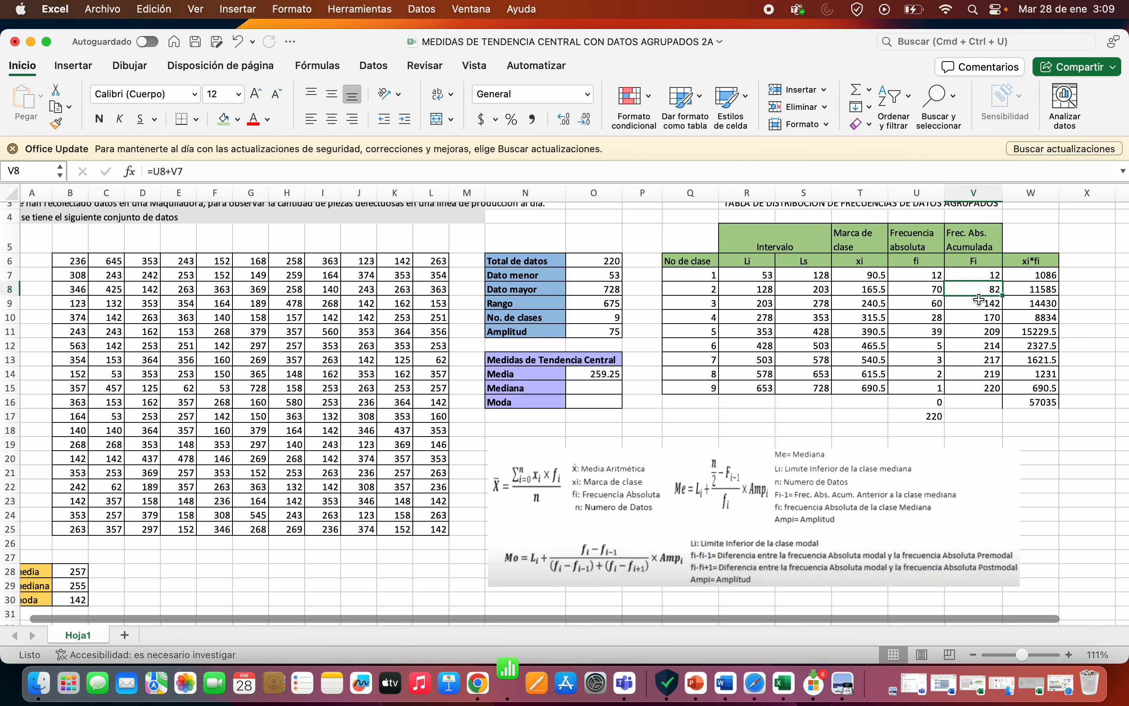
Highlight the median class row, Q9:V9, with a yellow fill
{"action": "left_click", "coordinate": [981, 303]}
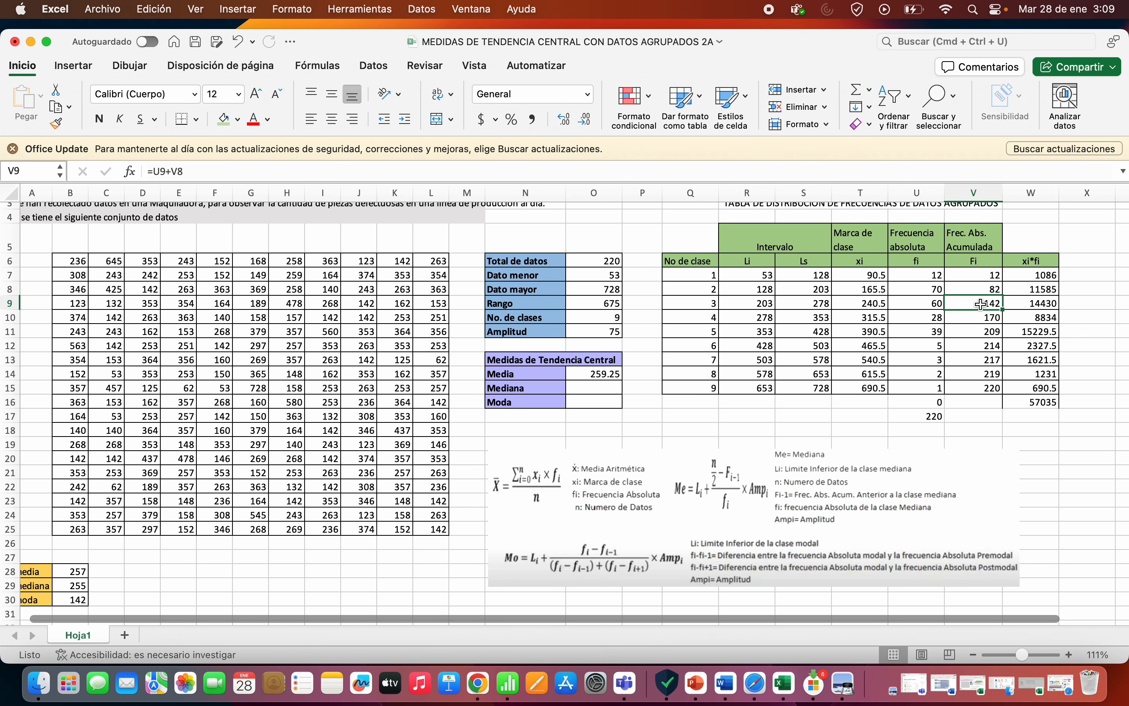
{"action": "left_click_drag", "start_coordinate": [982, 304], "coordinate": [711, 304]}
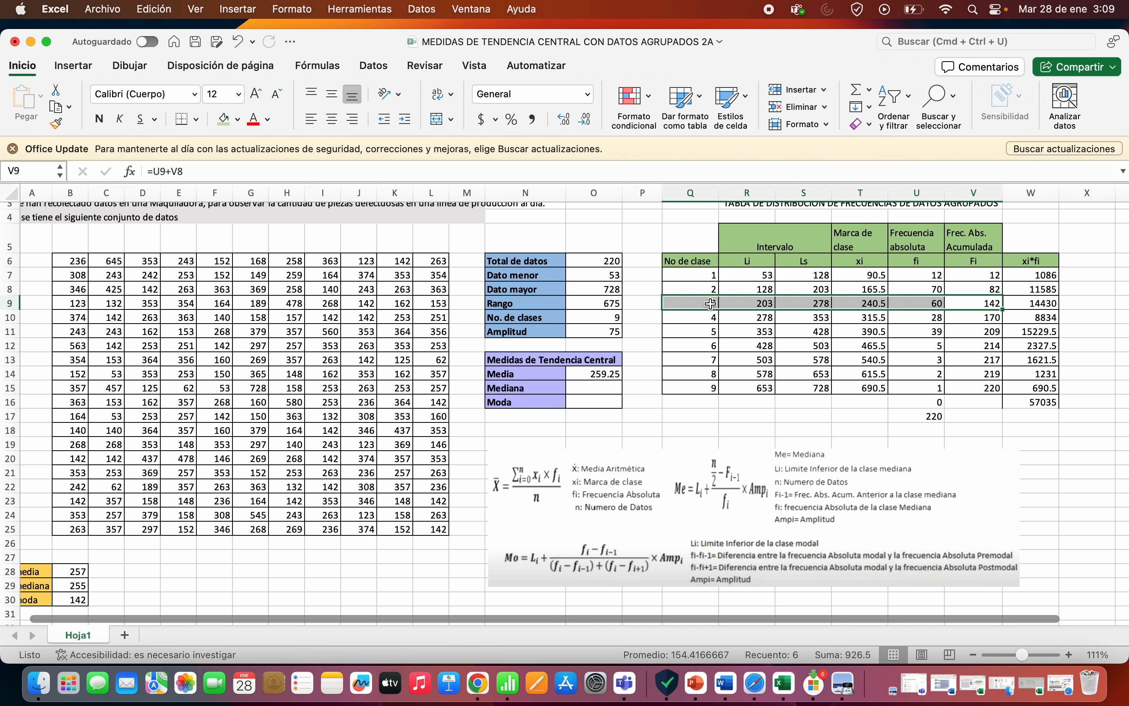
{"action": "left_click", "coordinate": [238, 122]}
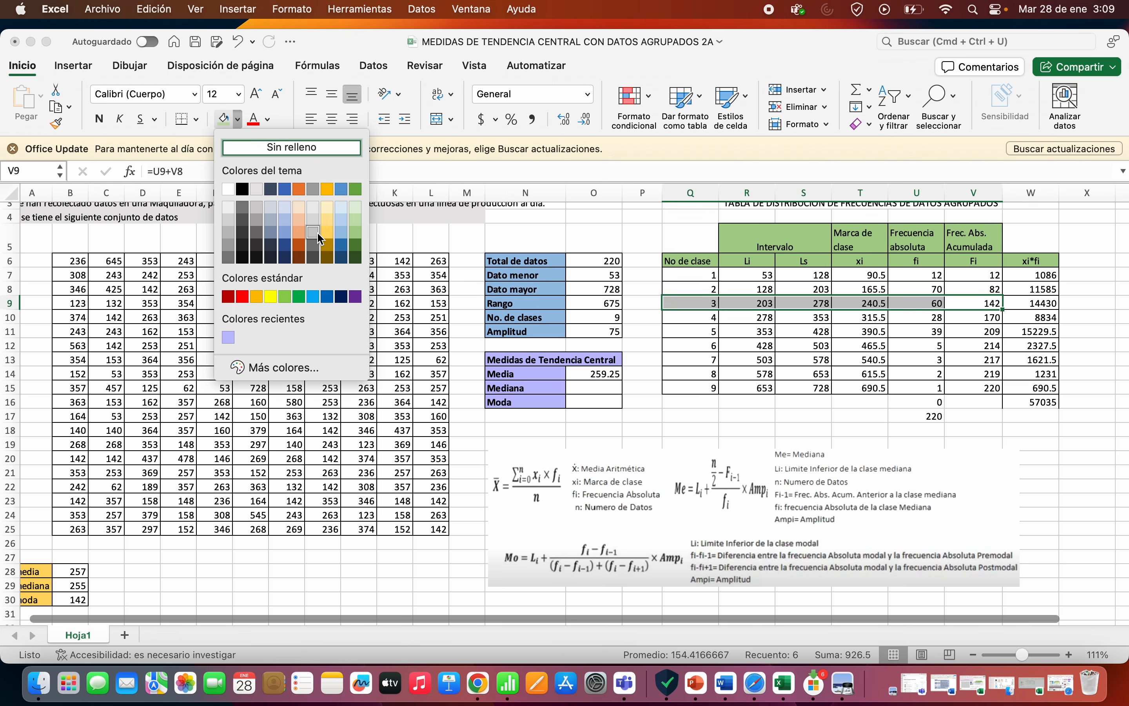
{"action": "left_click", "coordinate": [271, 297]}
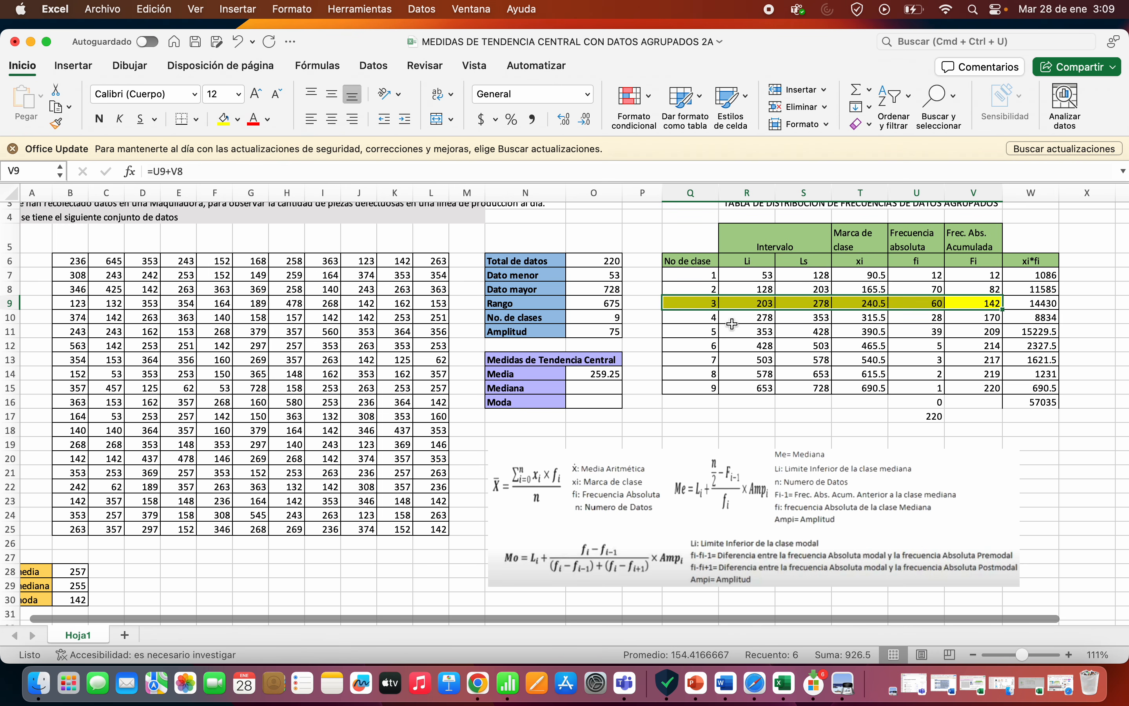
{"action": "left_click", "coordinate": [972, 306]}
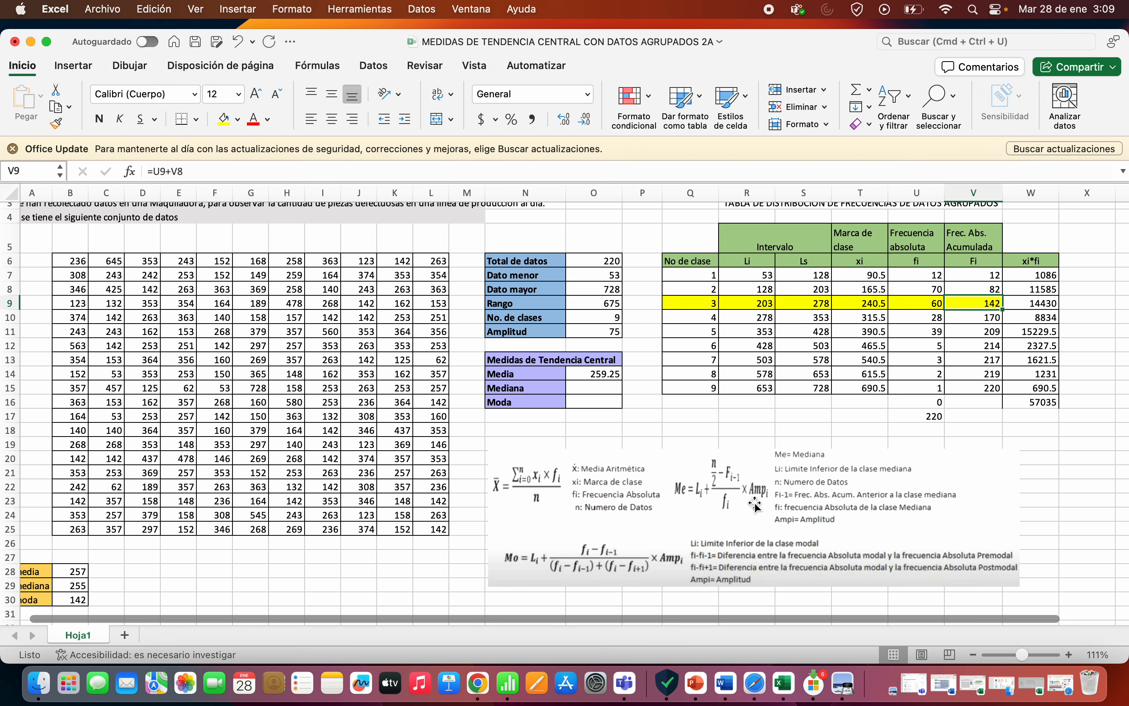
Start the grouped median (Mediana) formula in O15 with =R9+(O6/2)-V8) and decline the proposed correction
{"action": "left_click", "coordinate": [593, 389]}
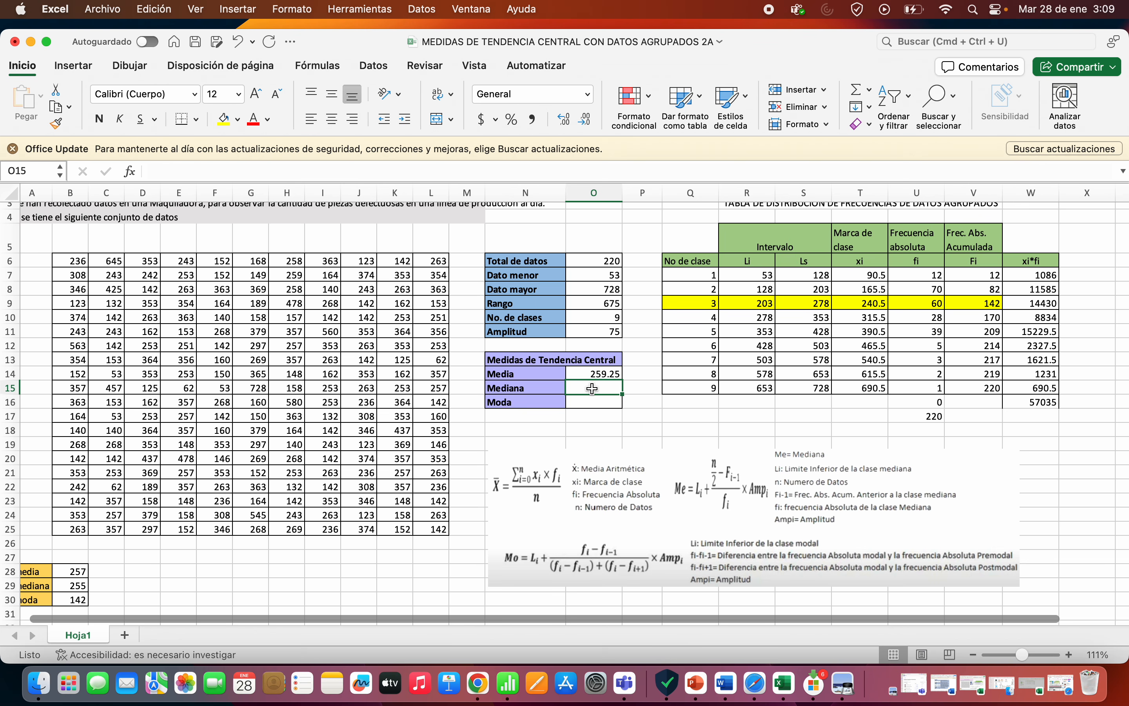
{"action": "type", "text": "="}
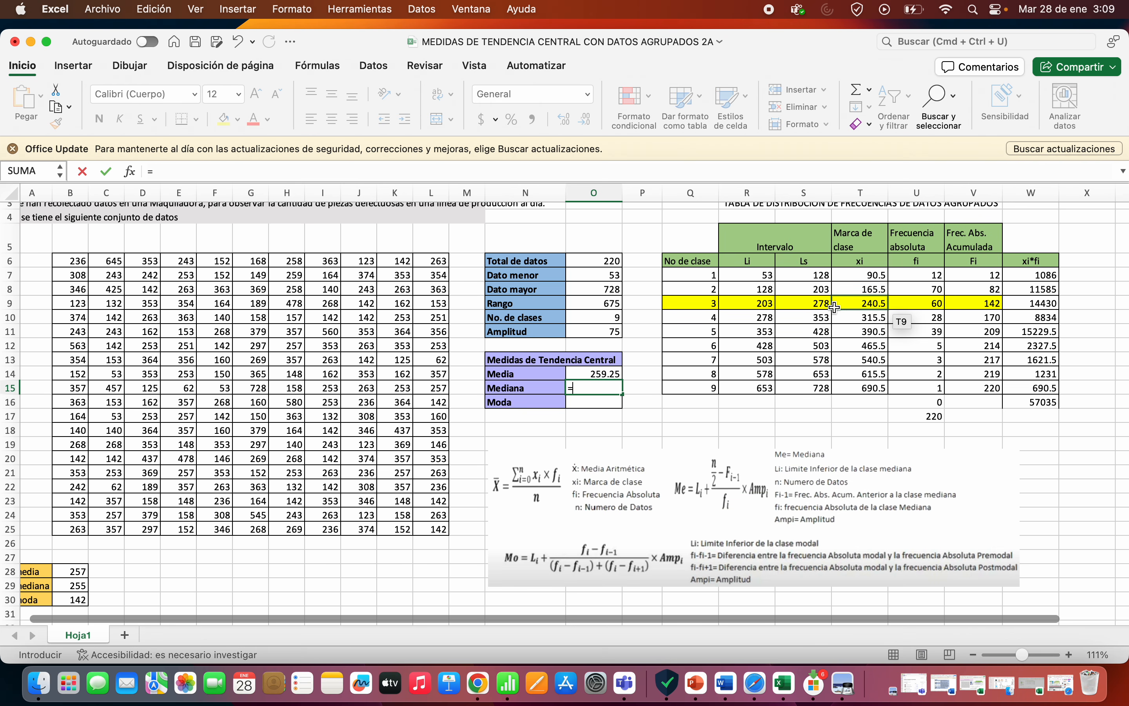
{"action": "left_click", "coordinate": [755, 306]}
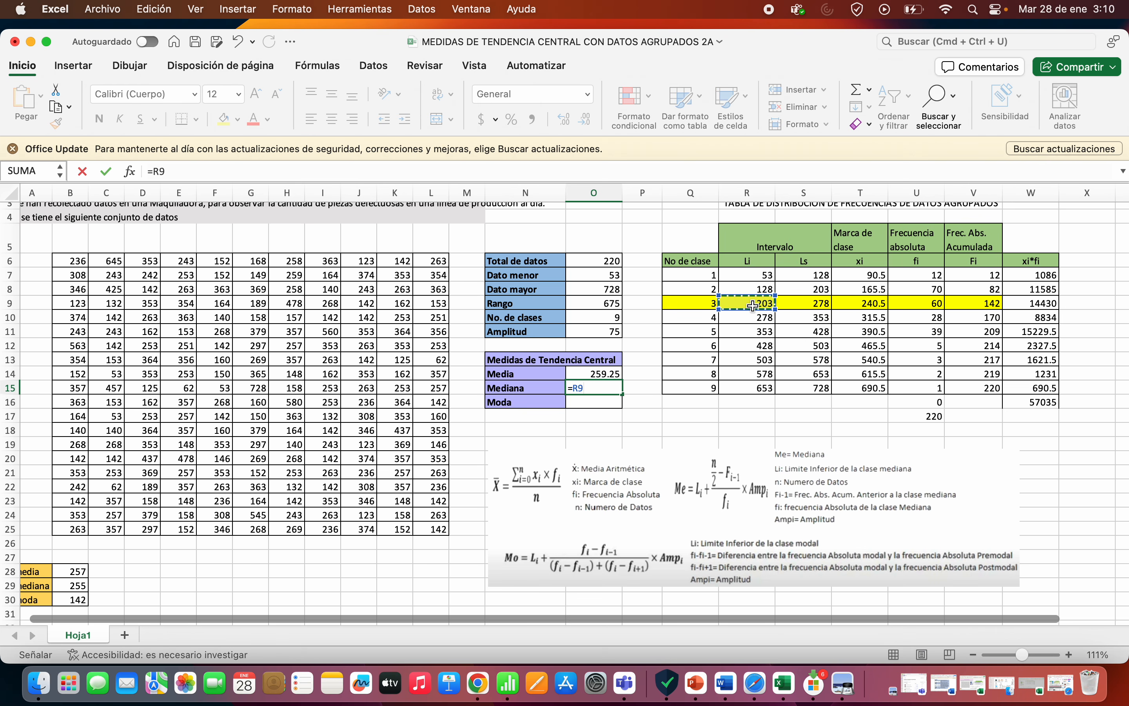
{"action": "type", "text": "+"}
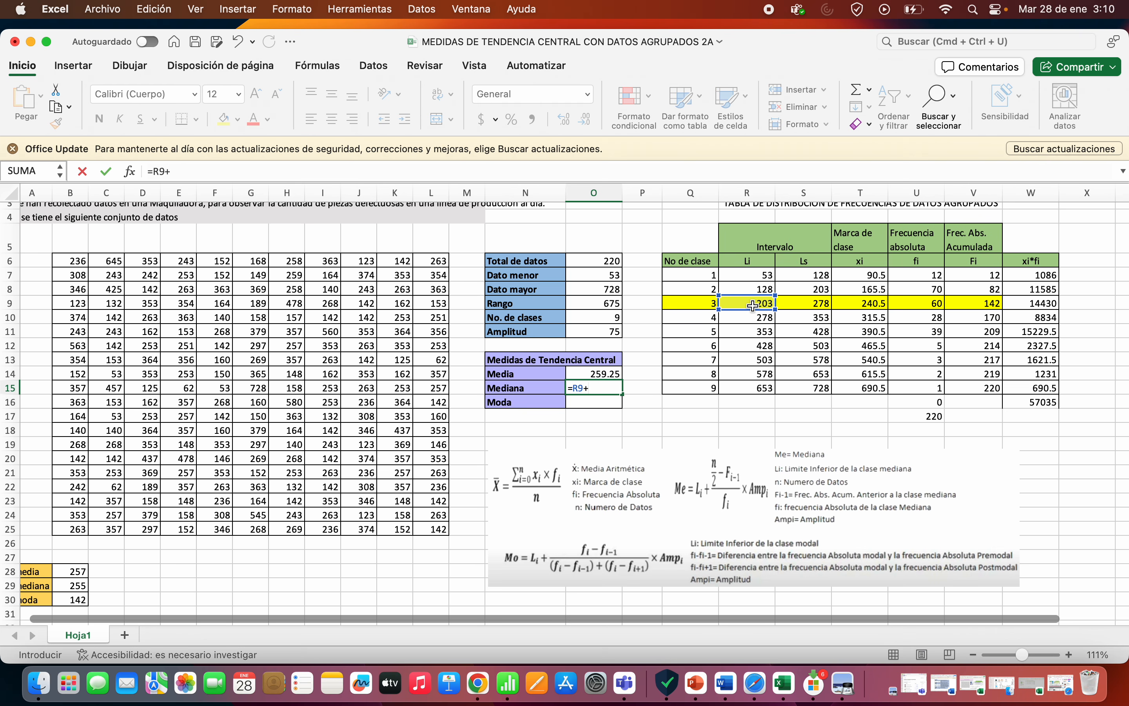
{"action": "type", "text": "("}
{"action": "left_click", "coordinate": [601, 264]}
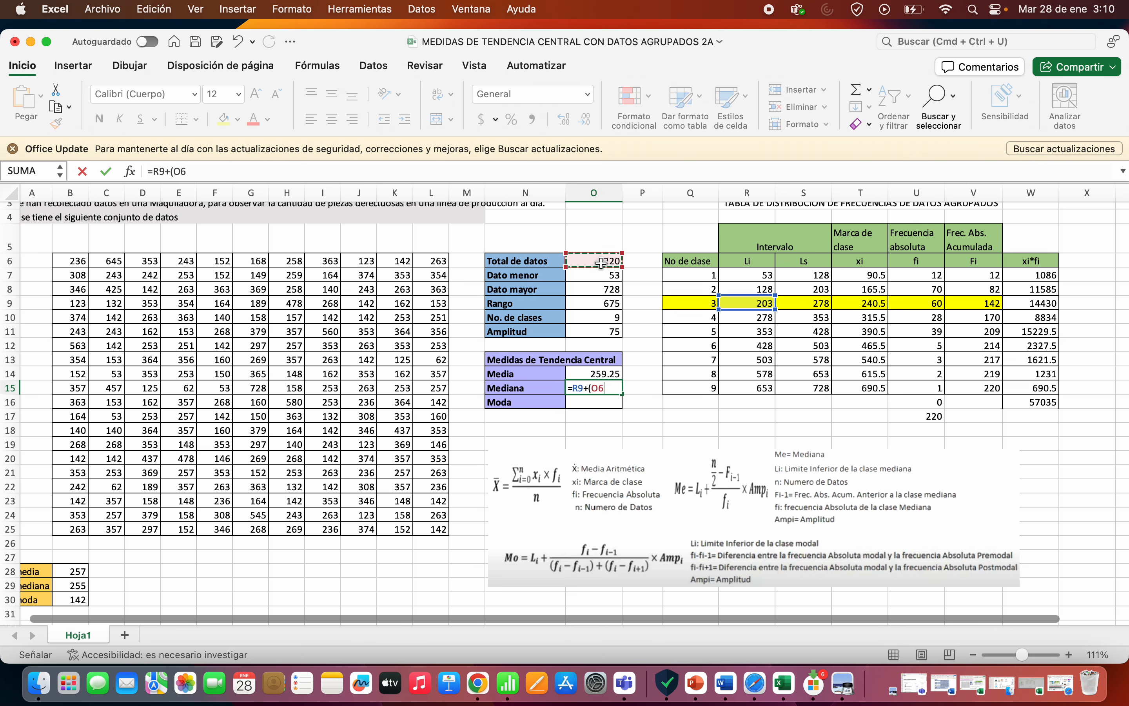
{"action": "type", "text": "/"}
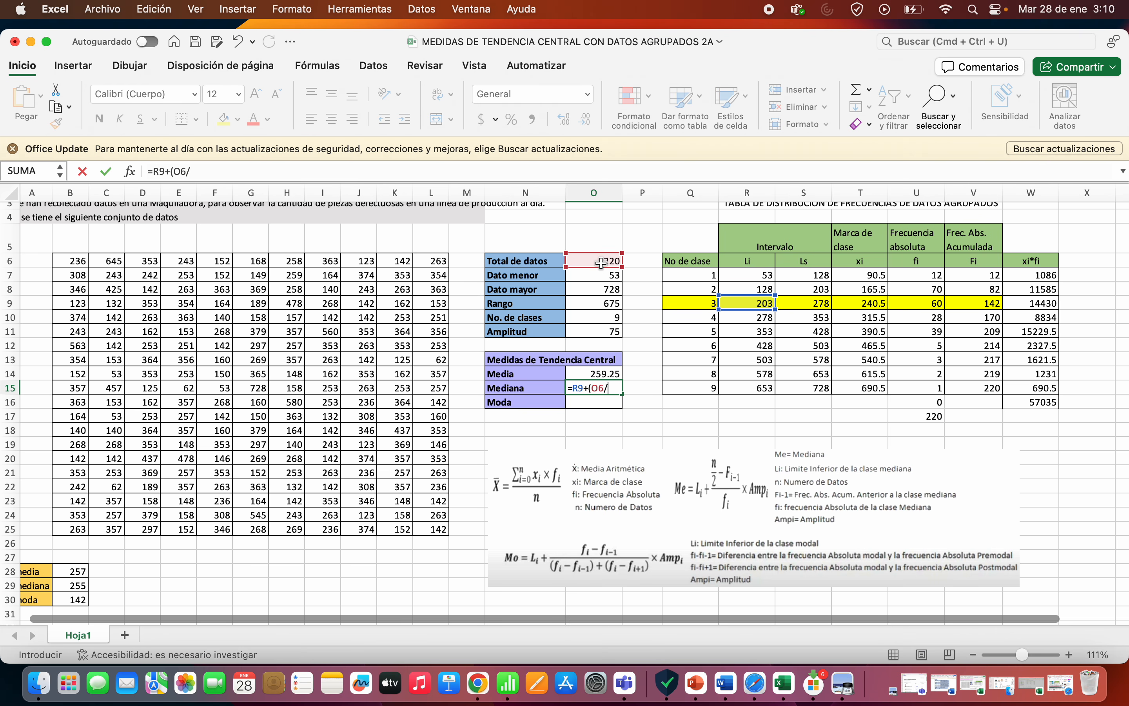
{"action": "type", "text": "2)-"}
{"action": "left_click", "coordinate": [979, 290]}
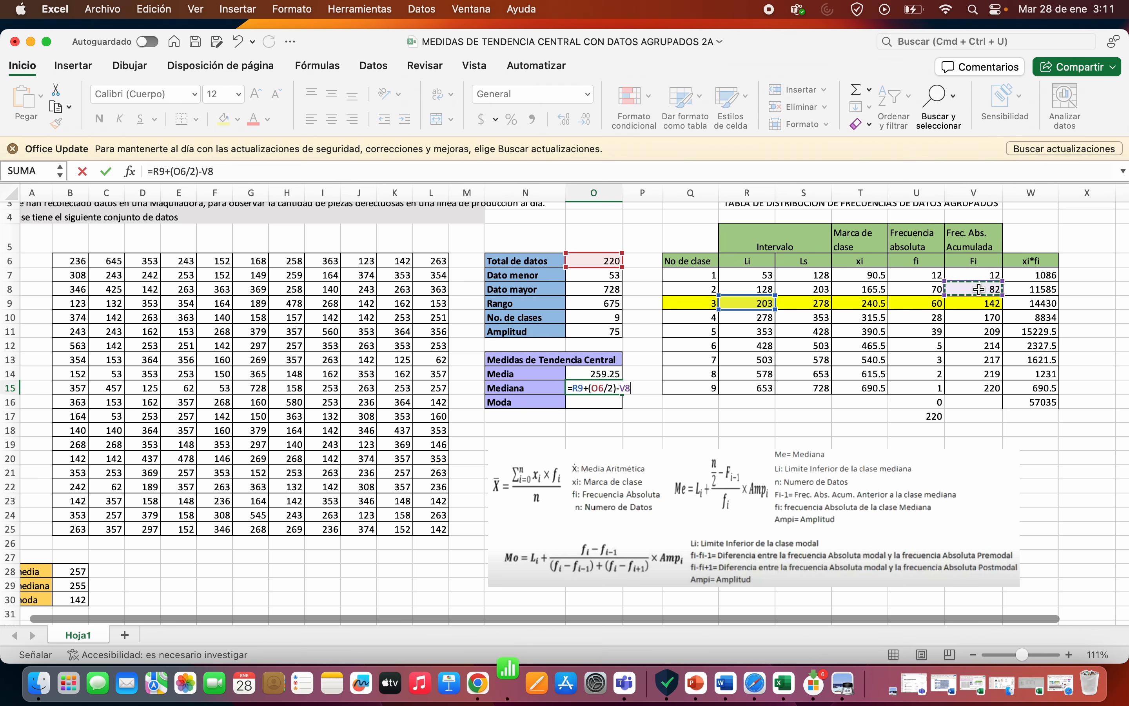
{"action": "type", "text": ")"}
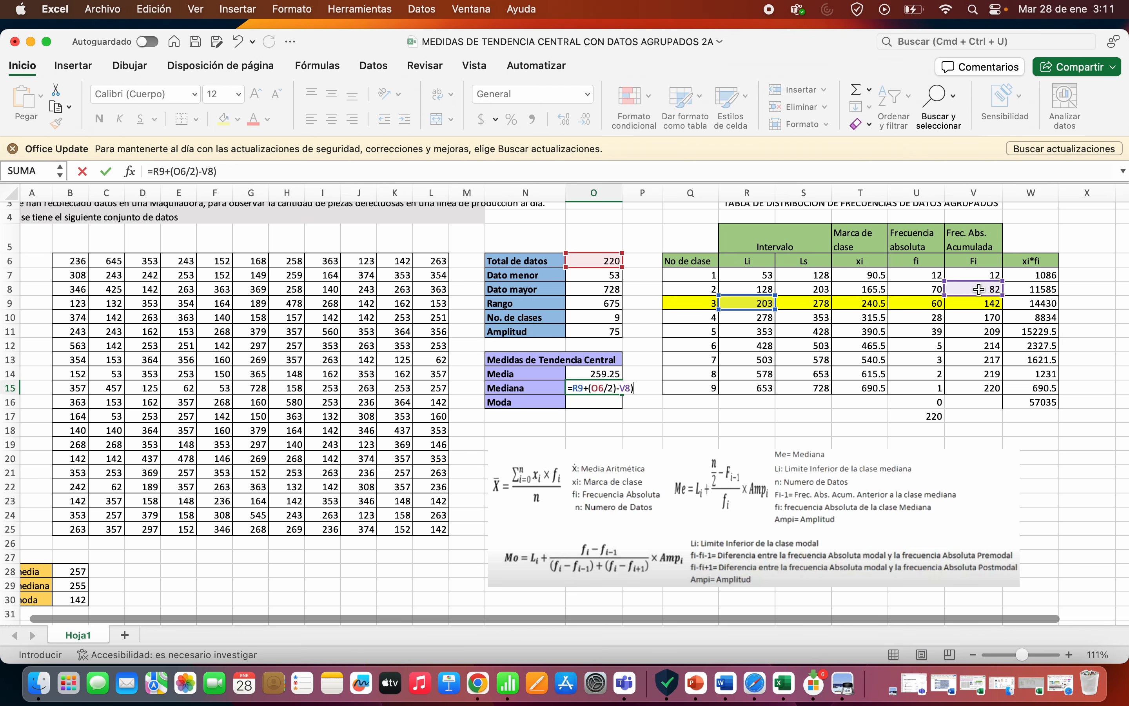
{"action": "key", "text": "Return"}
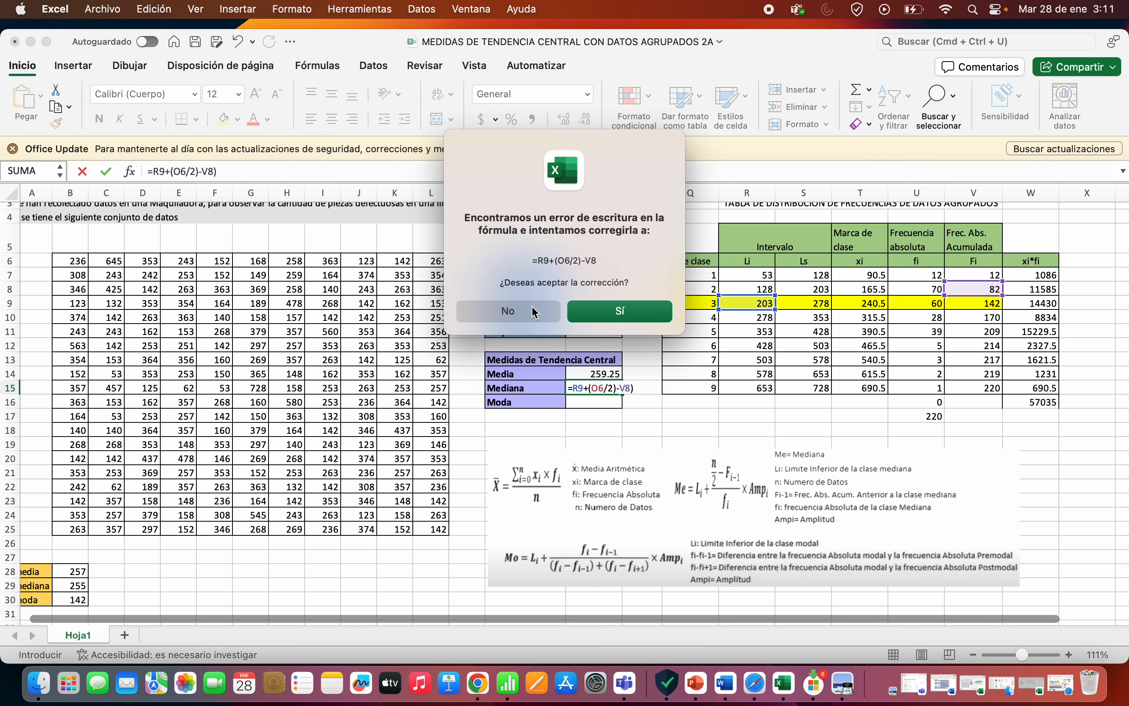
{"action": "left_click", "coordinate": [528, 311]}
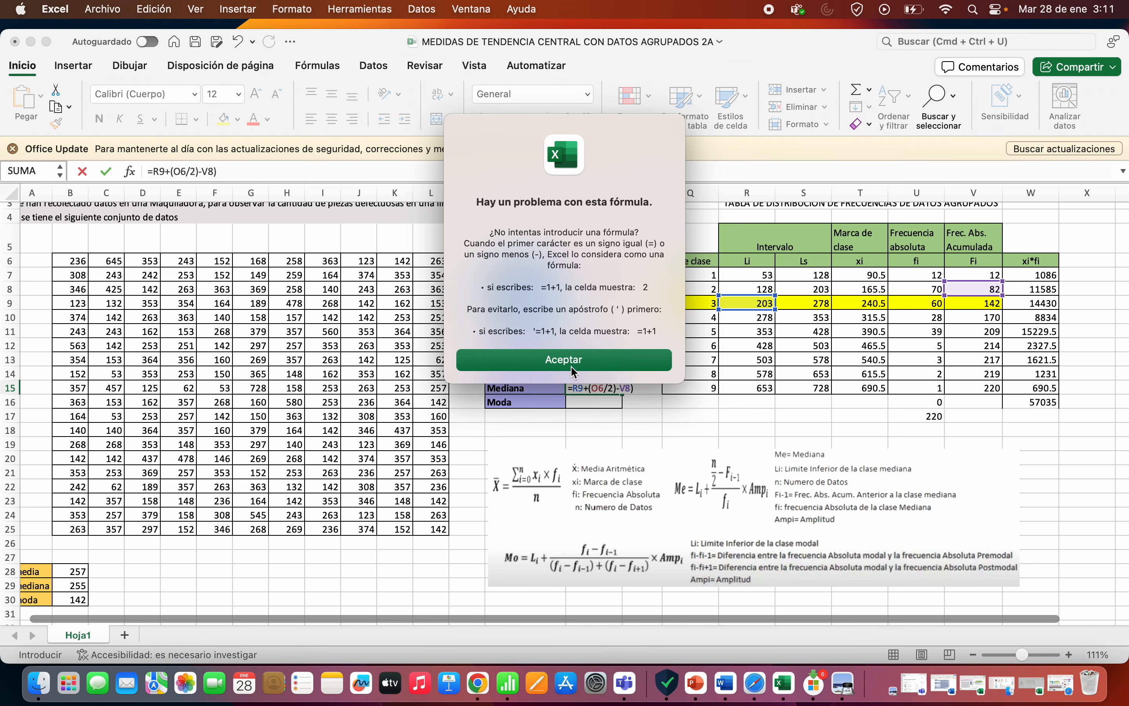
{"action": "left_click", "coordinate": [570, 367]}
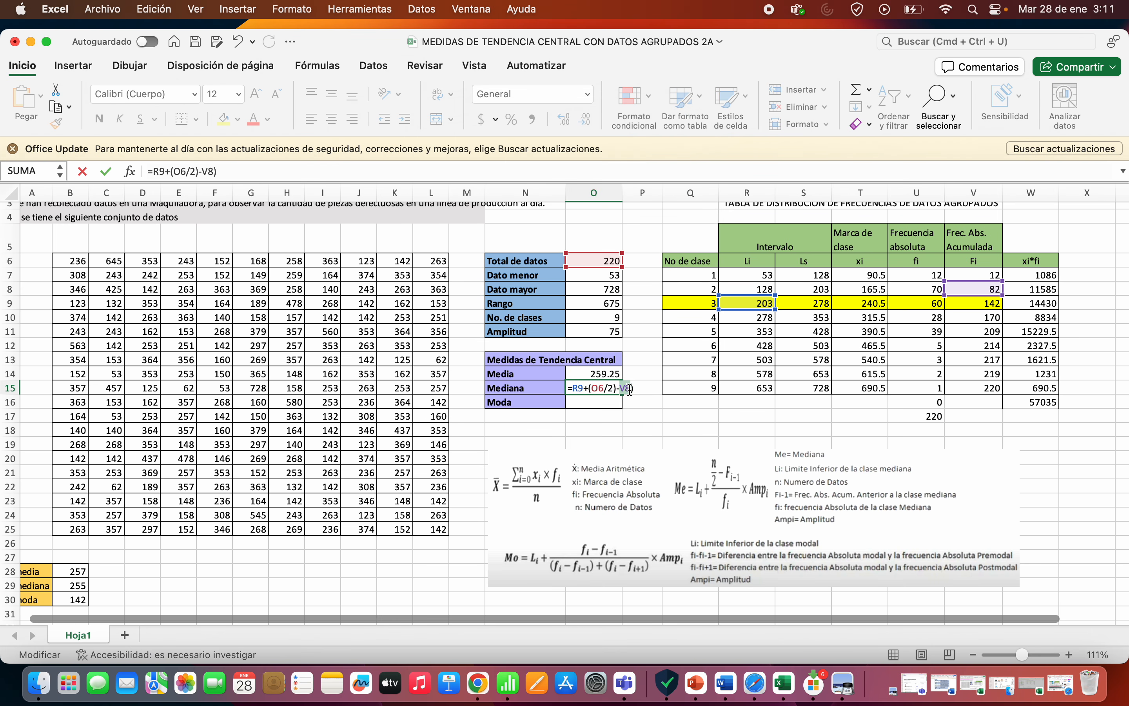
Complete the grouped median formula in O15 as =R9+(((O6/2)-V8)/U9)*O11
{"action": "left_click", "coordinate": [589, 388]}
{"action": "type", "text": "("}
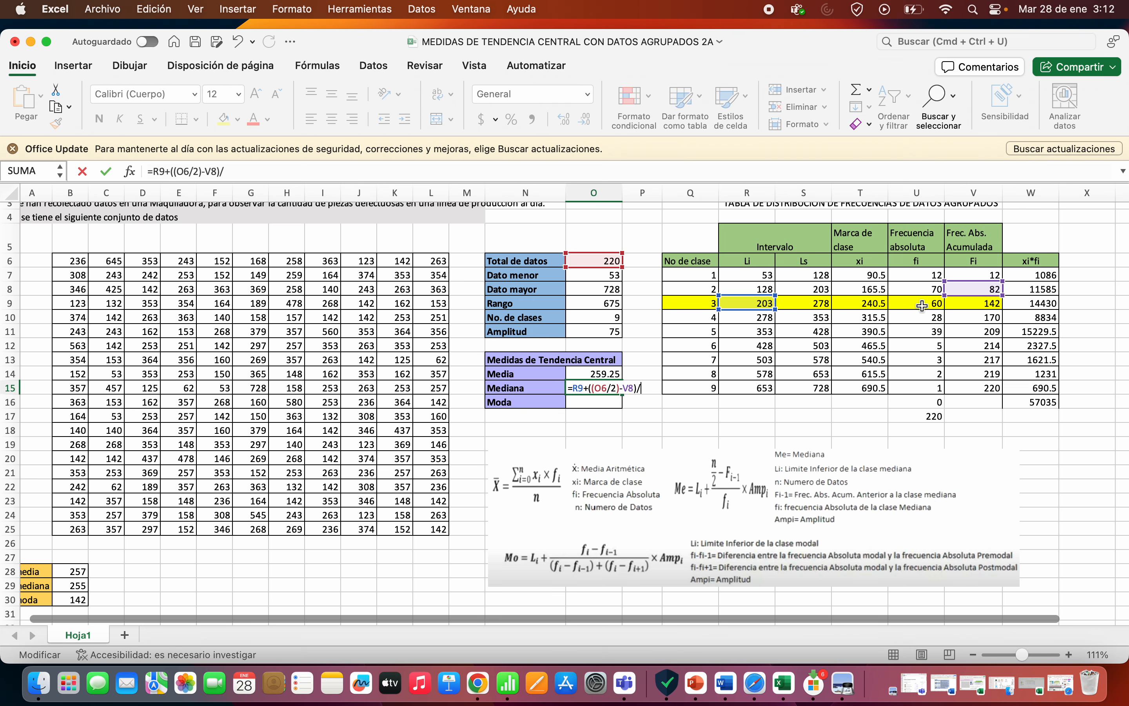
{"action": "left_click", "coordinate": [923, 306]}
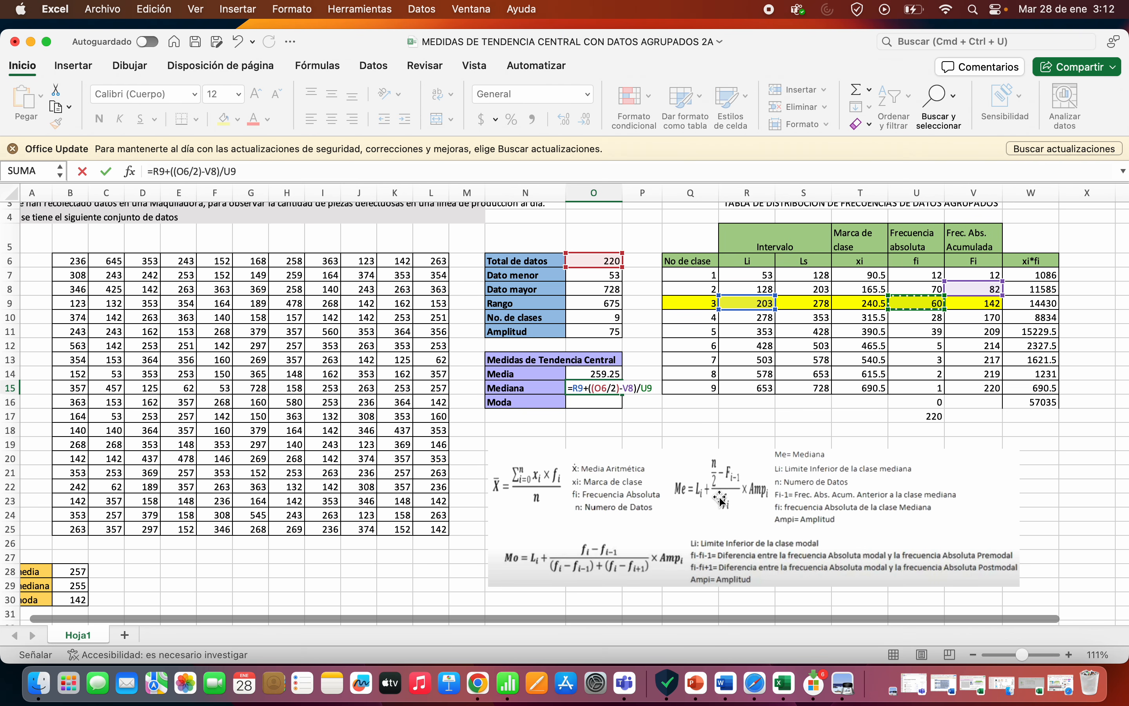
{"action": "type", "text": ")"}
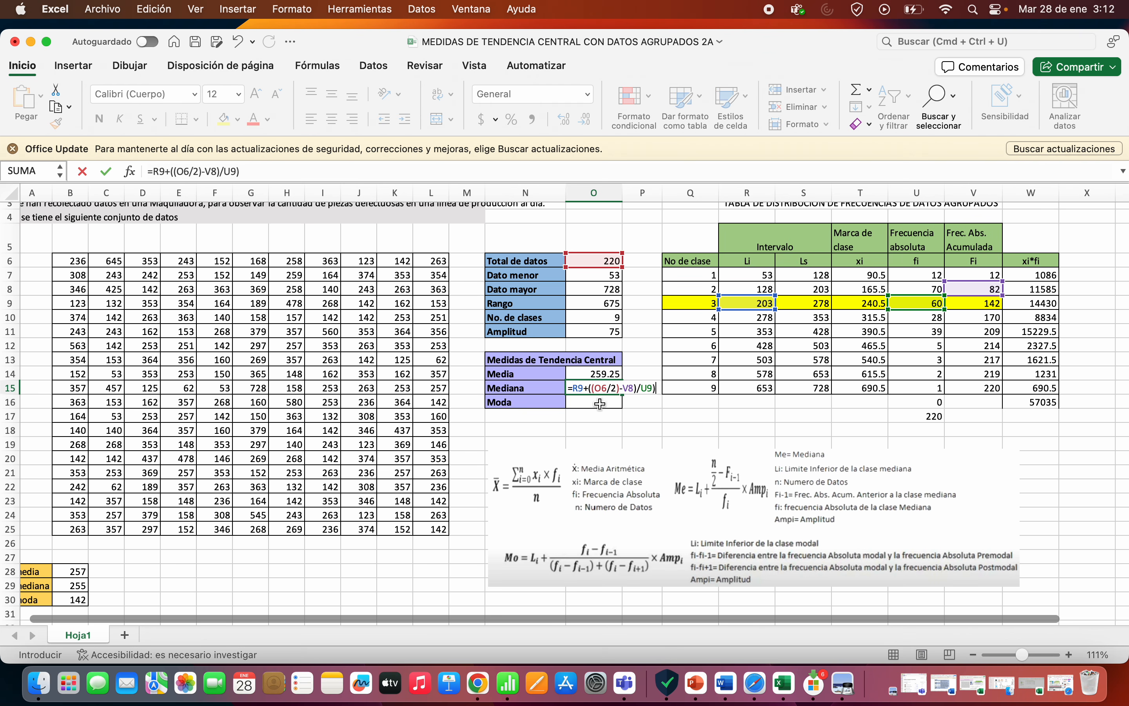
{"action": "left_click", "coordinate": [590, 389]}
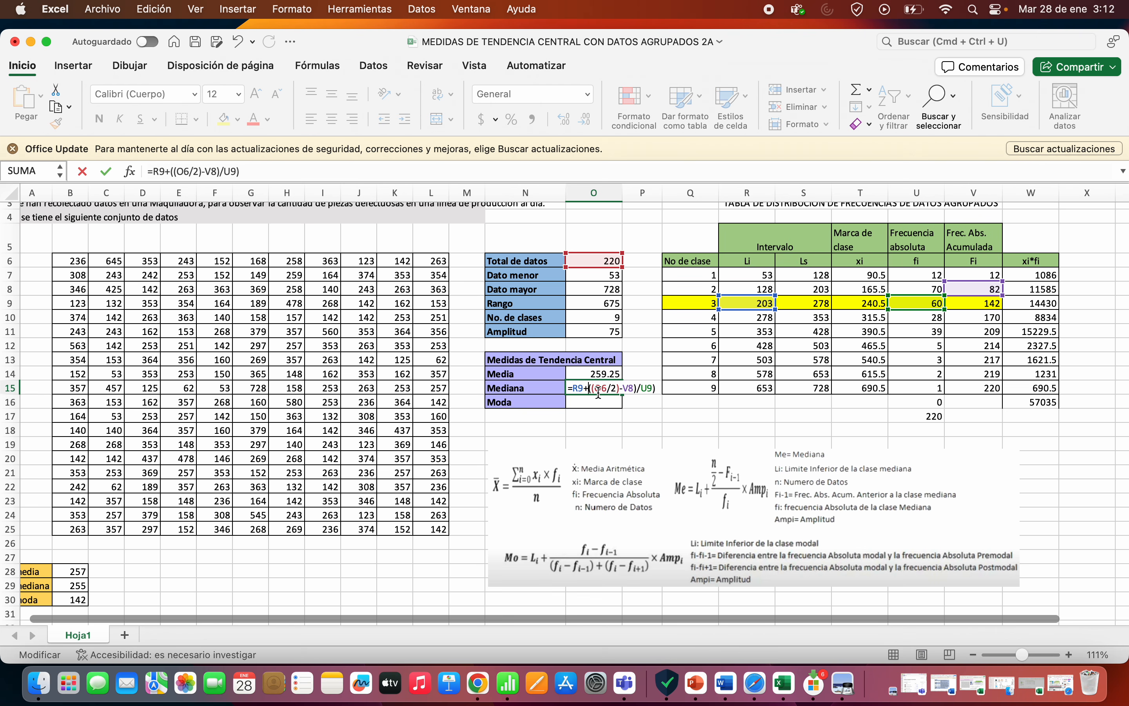
{"action": "type", "text": "("}
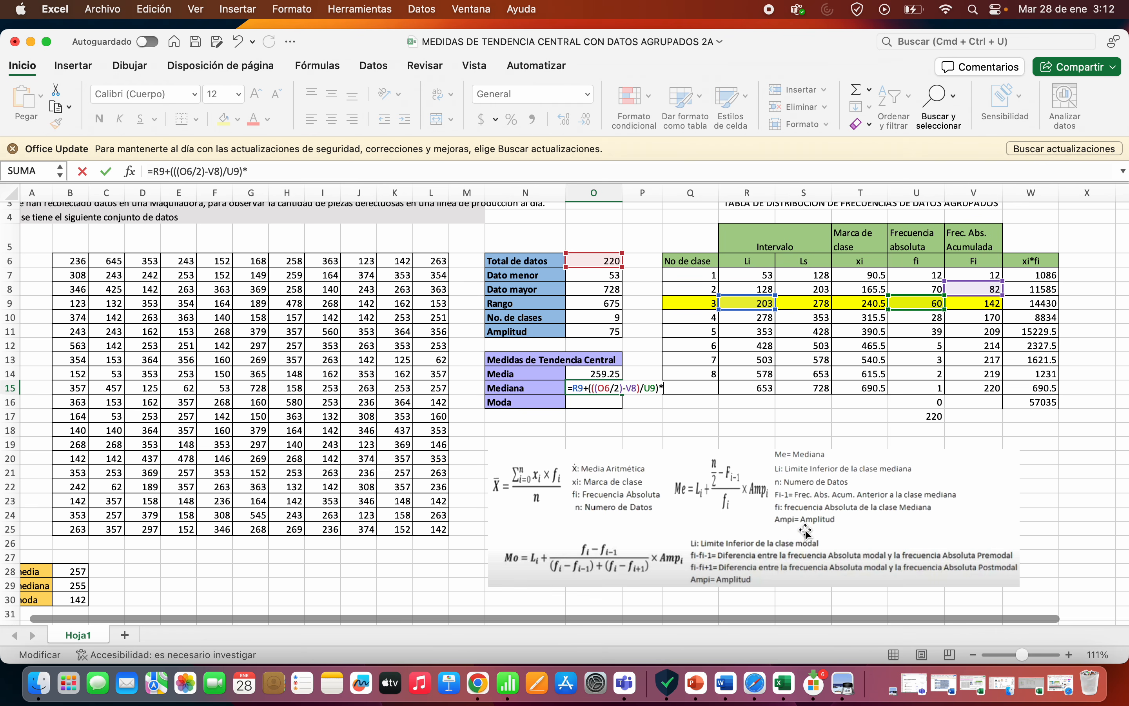
{"action": "left_click", "coordinate": [602, 333]}
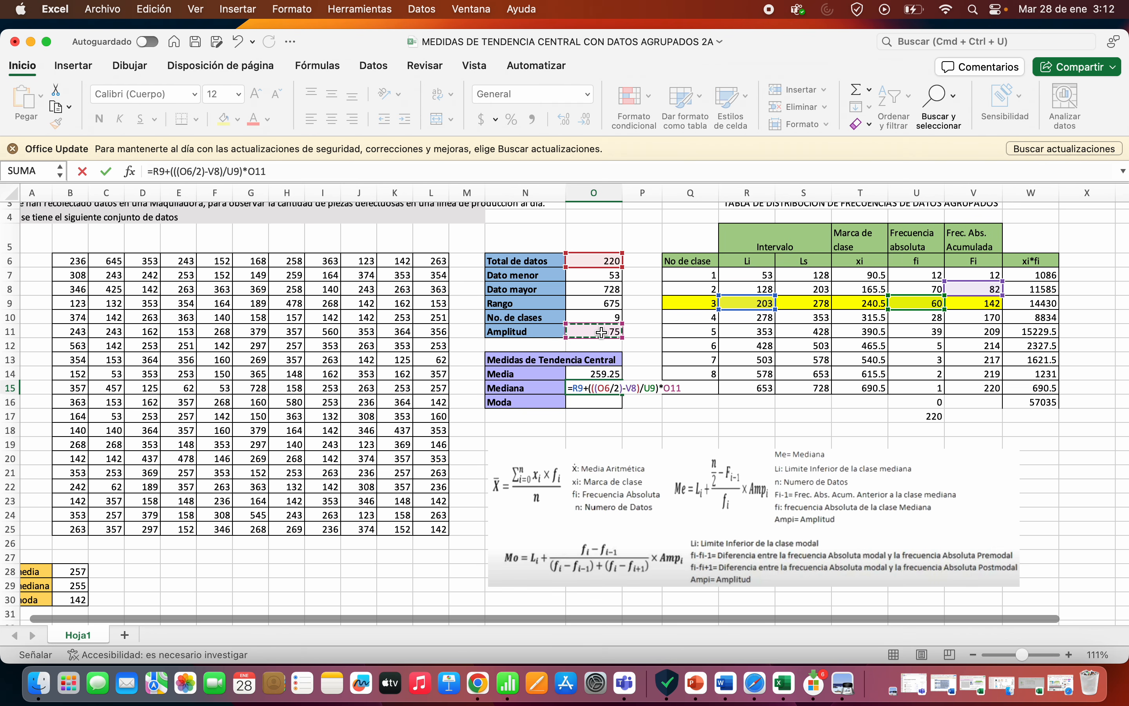
{"action": "key", "text": "Return"}
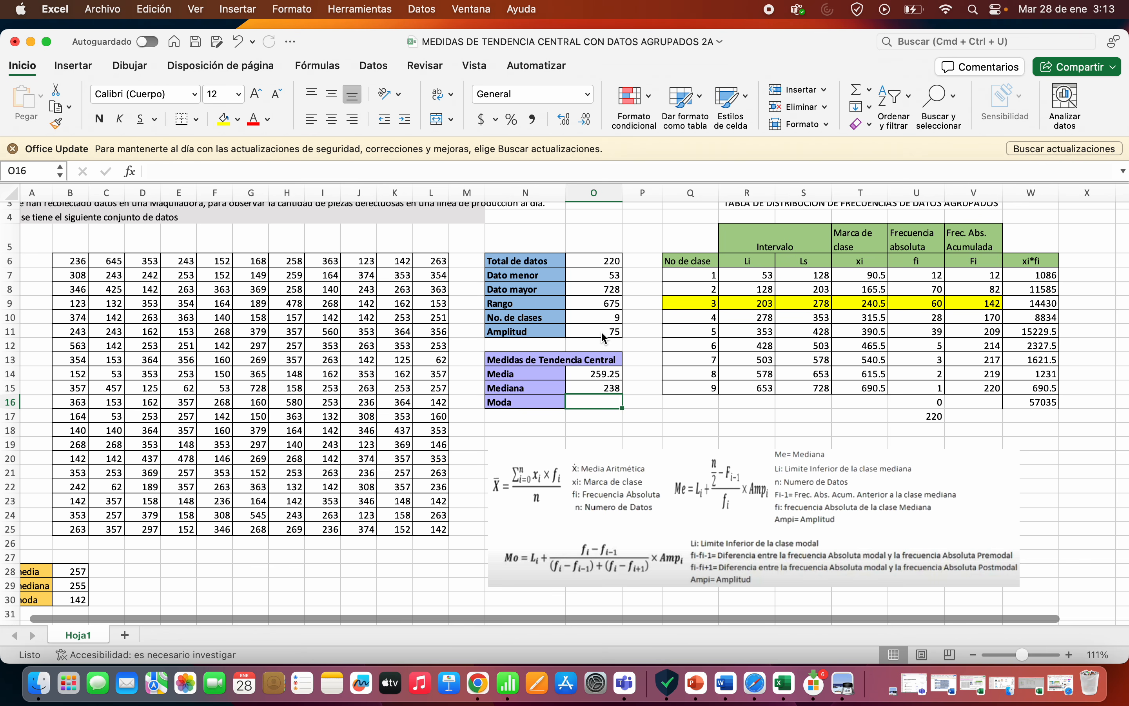
{"action": "left_click", "coordinate": [604, 392]}
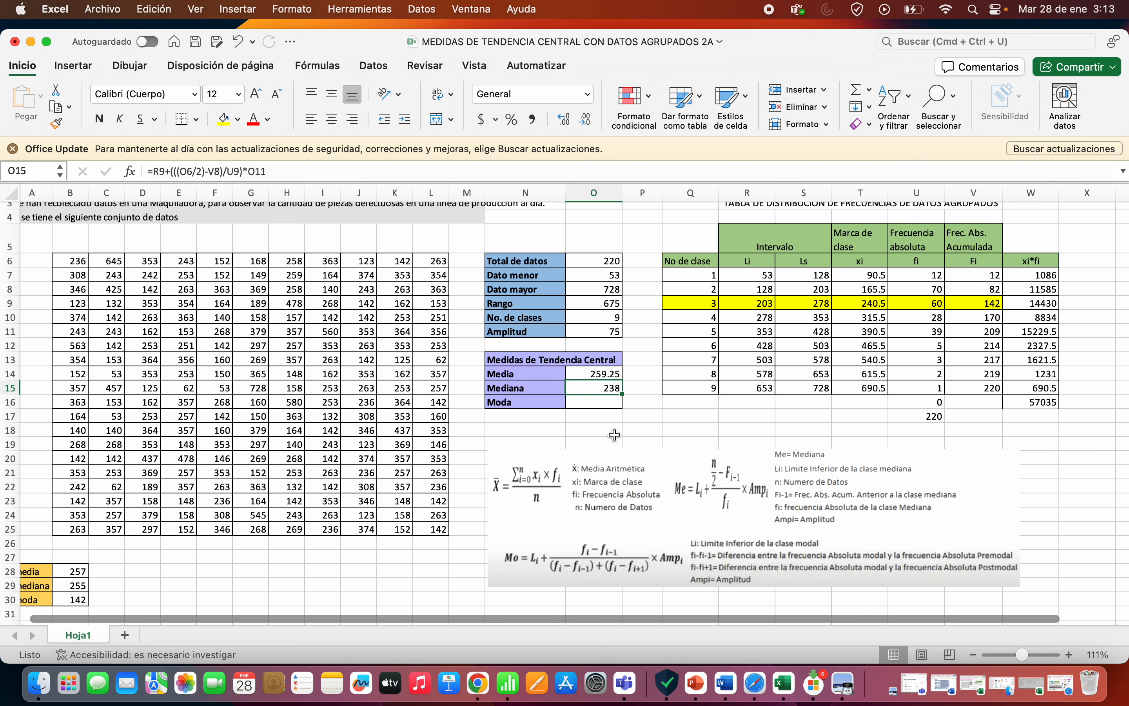
Find the class with the highest absolute frequency in column U and highlight its row, Q8:U8, with a light blue fill
{"action": "left_click", "coordinate": [597, 403]}
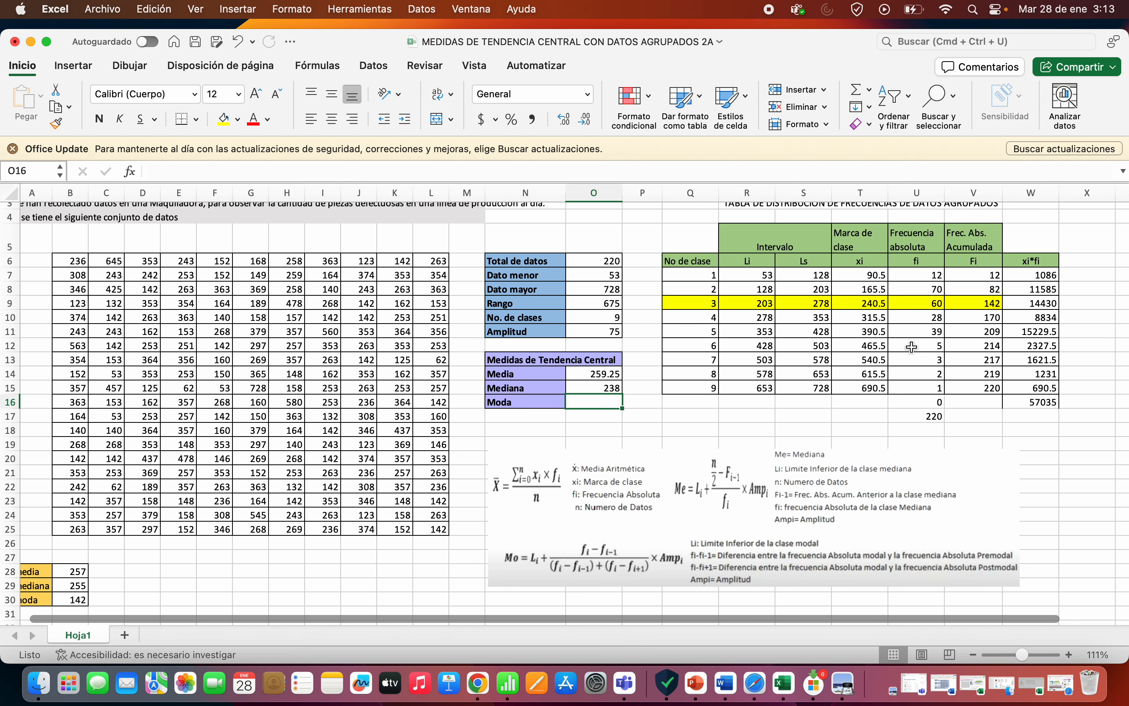
{"action": "left_click_drag", "start_coordinate": [915, 237], "coordinate": [932, 387]}
{"action": "left_click", "coordinate": [932, 387]}
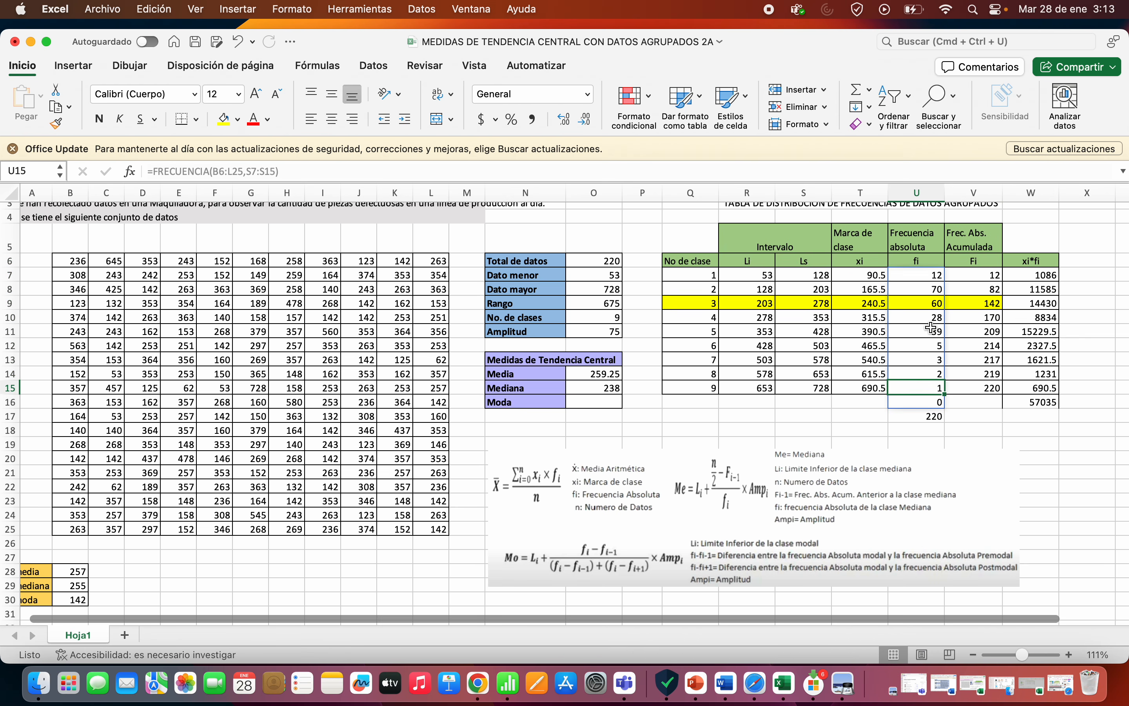
{"action": "left_click", "coordinate": [923, 289]}
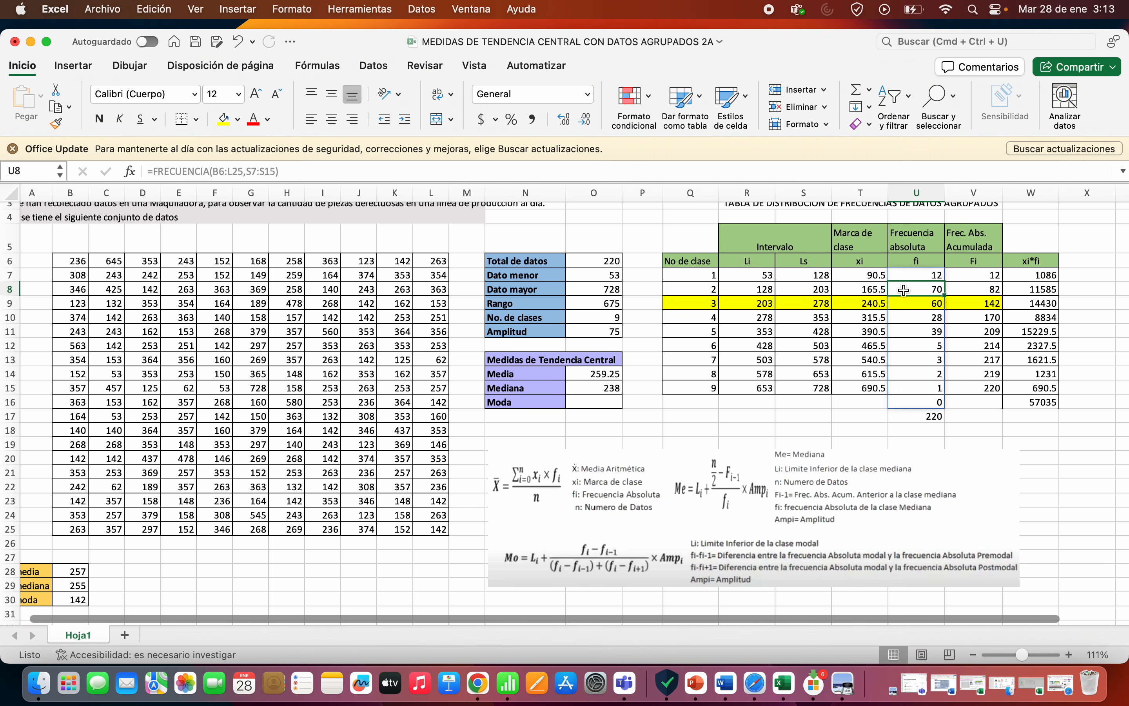
{"action": "left_click_drag", "start_coordinate": [690, 291], "coordinate": [926, 290]}
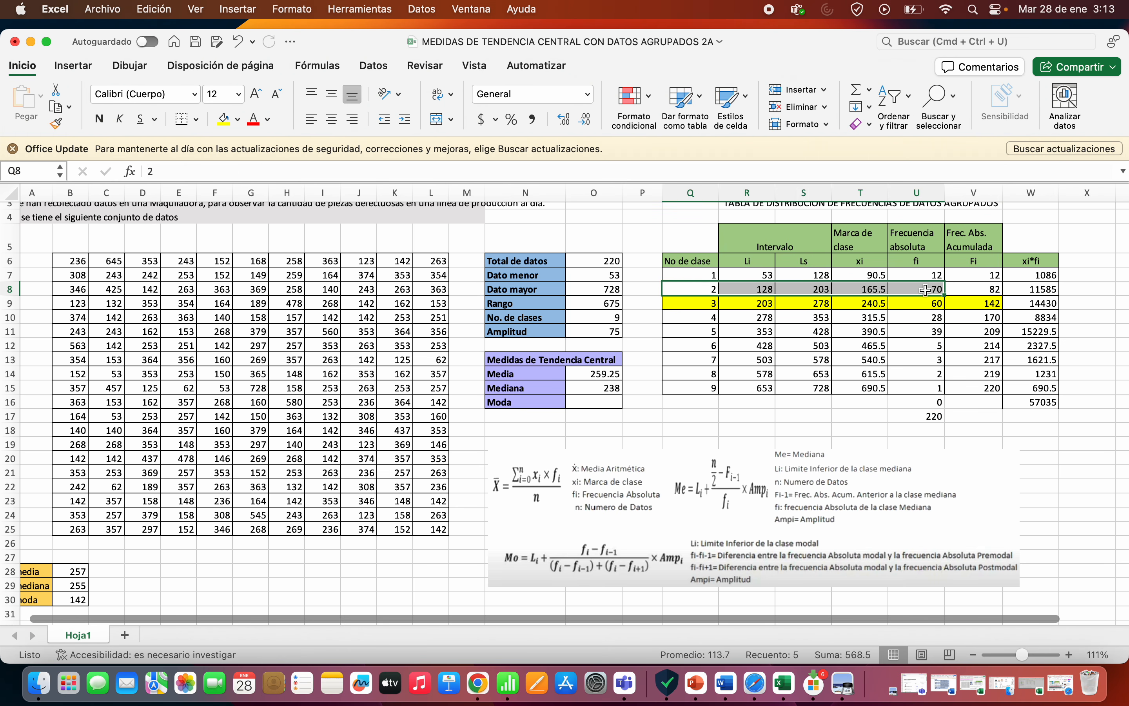
{"action": "left_click", "coordinate": [238, 120]}
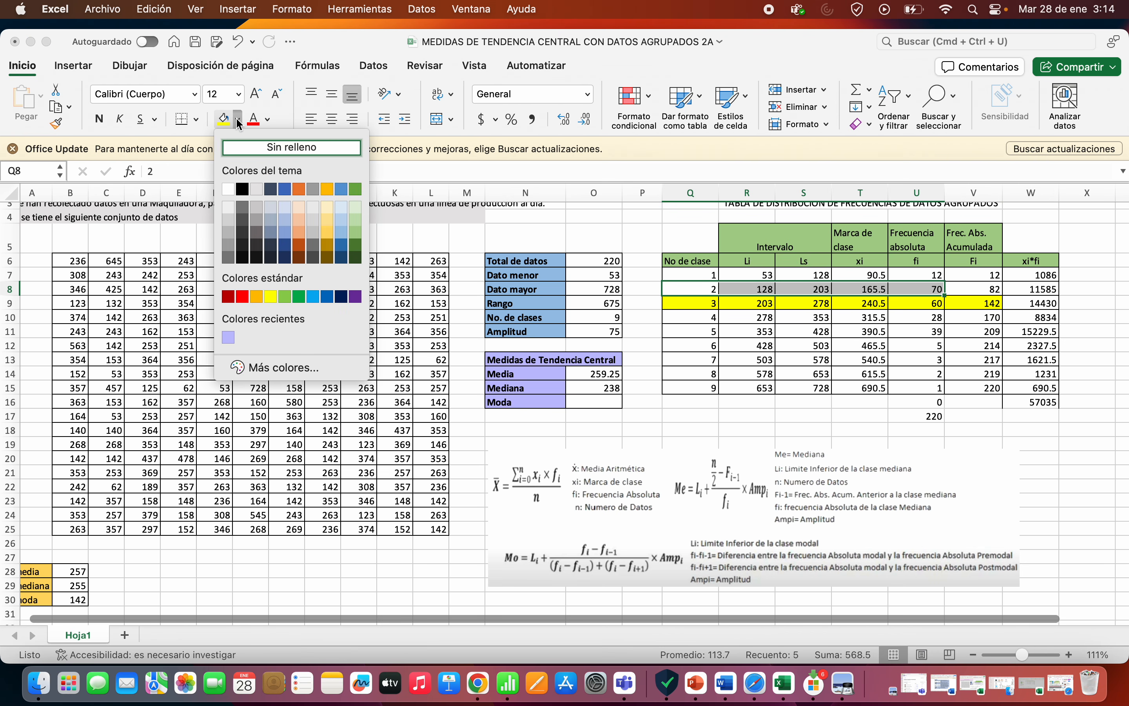
{"action": "left_click", "coordinate": [286, 209]}
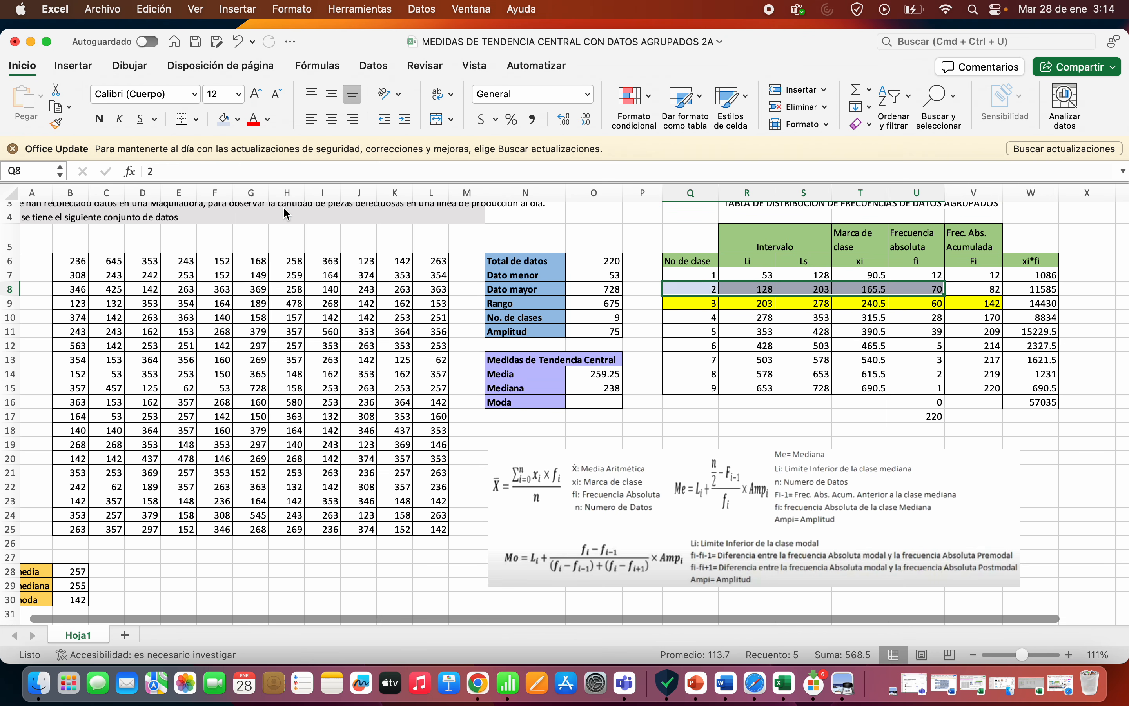
{"action": "left_click", "coordinate": [771, 348]}
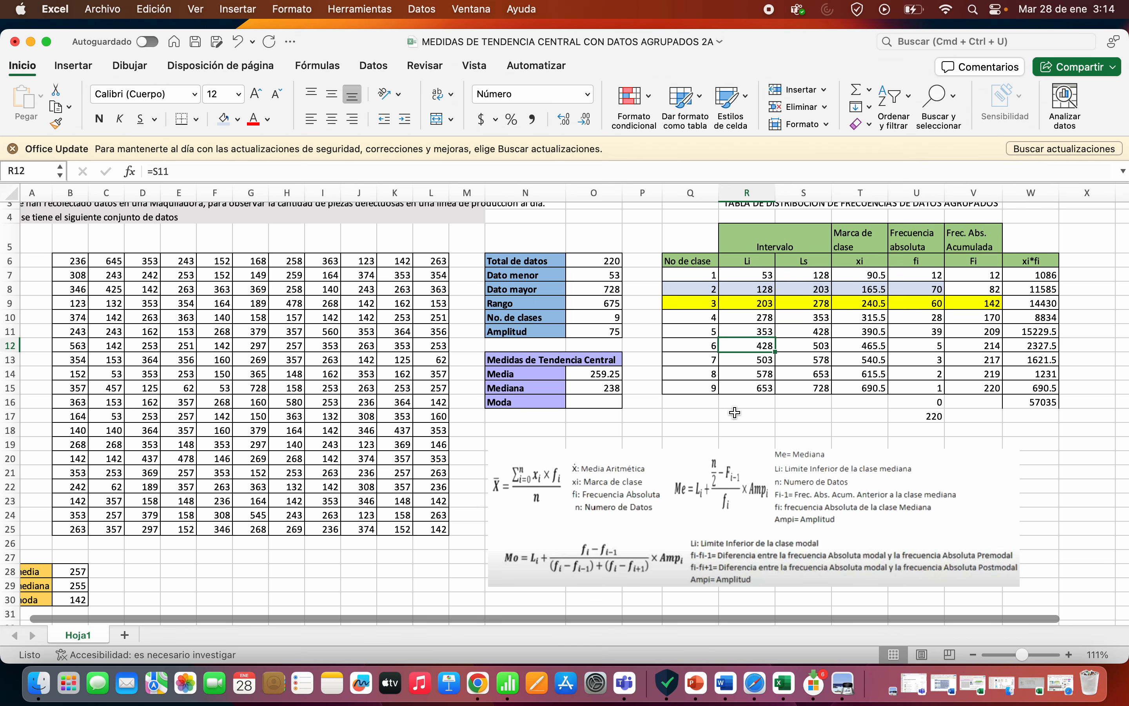
Start the grouped mode (Moda) formula in O16 with the modal class's lower limit and the numerator difference, =R8+(U8-U7)/(
{"action": "left_click", "coordinate": [604, 402]}
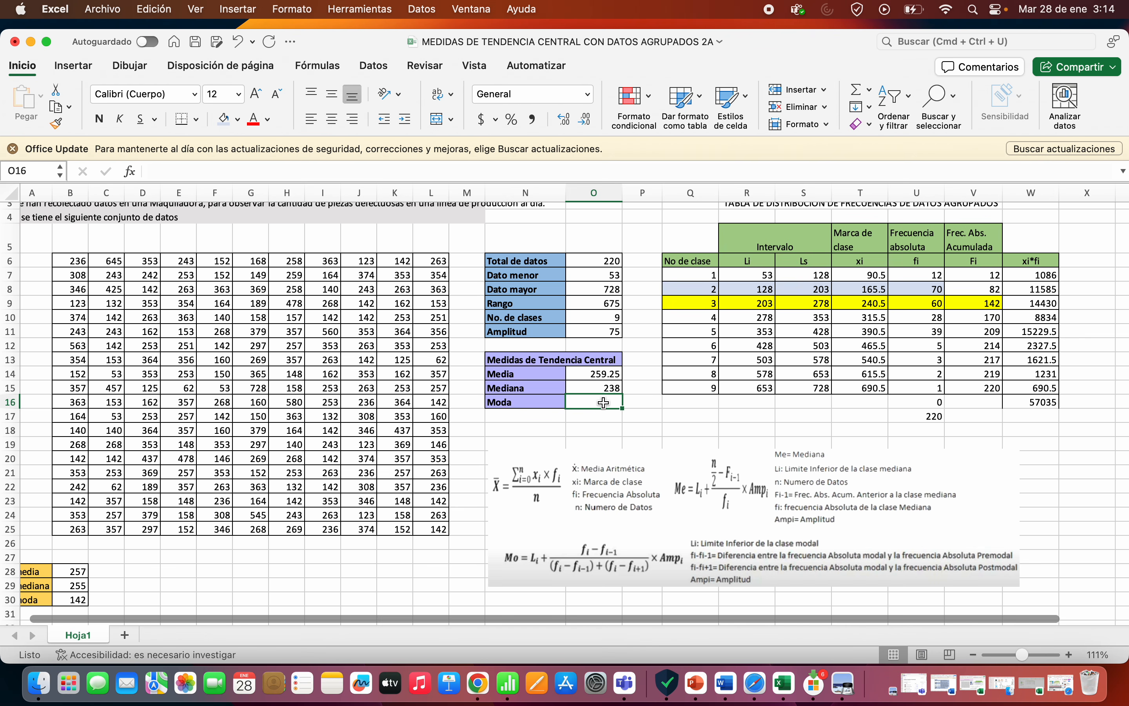
{"action": "type", "text": "="}
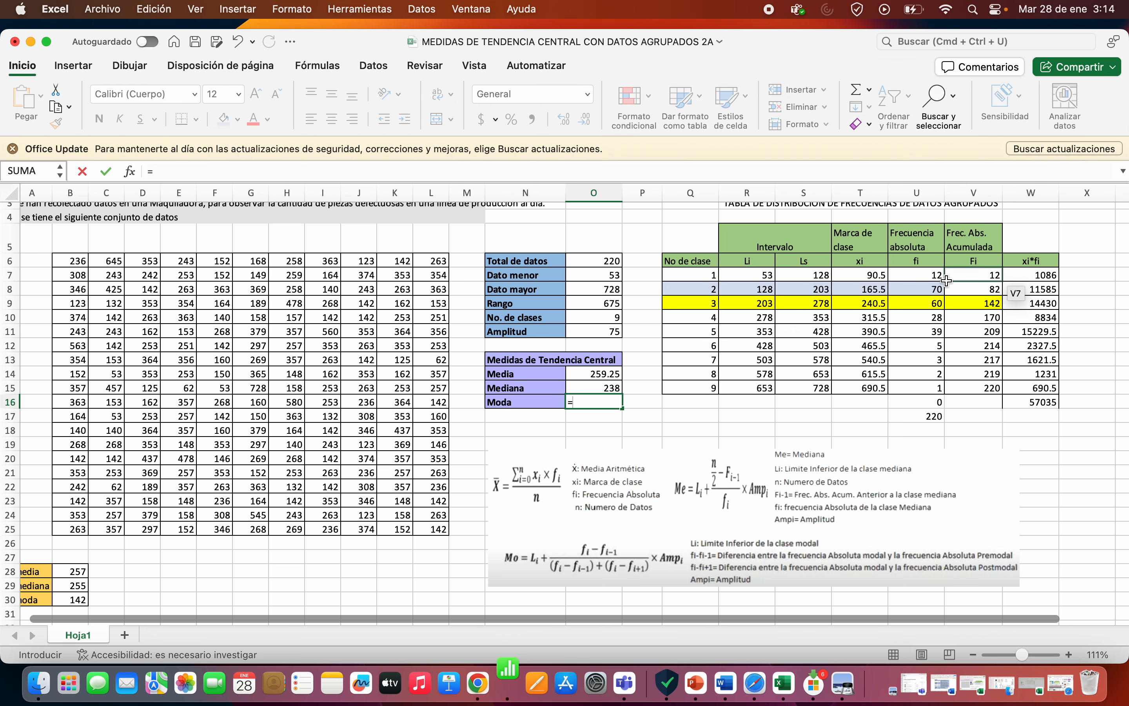
{"action": "left_click", "coordinate": [761, 290]}
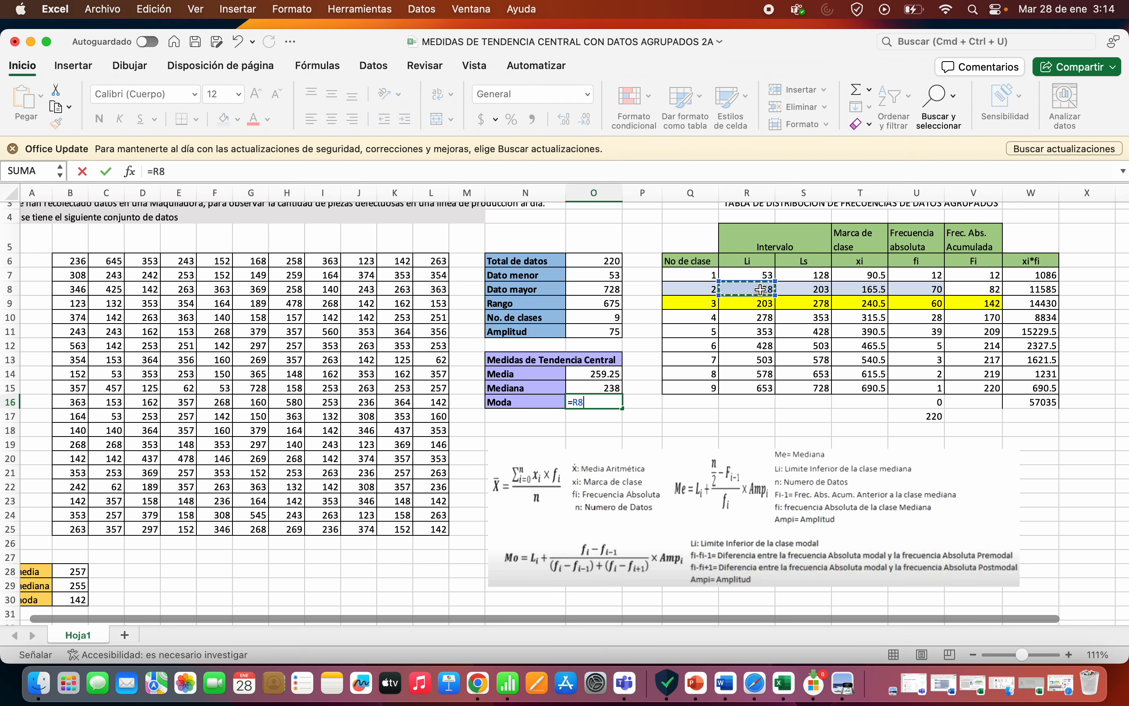
{"action": "type", "text": "+("}
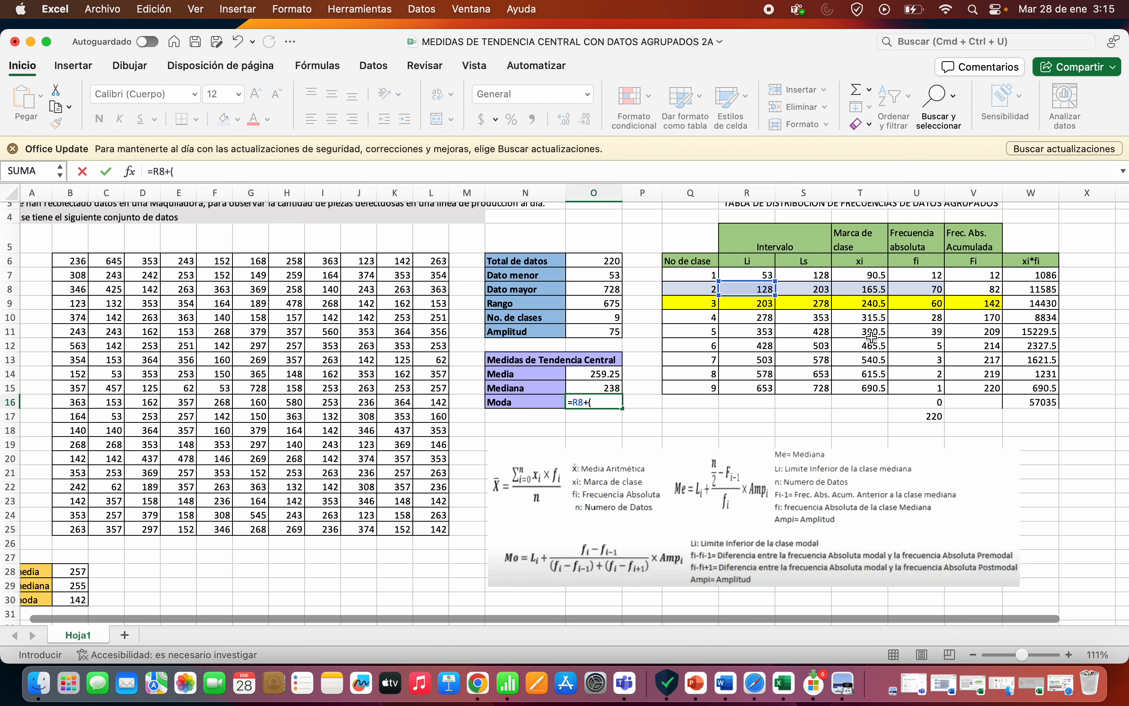
{"action": "left_click", "coordinate": [921, 290]}
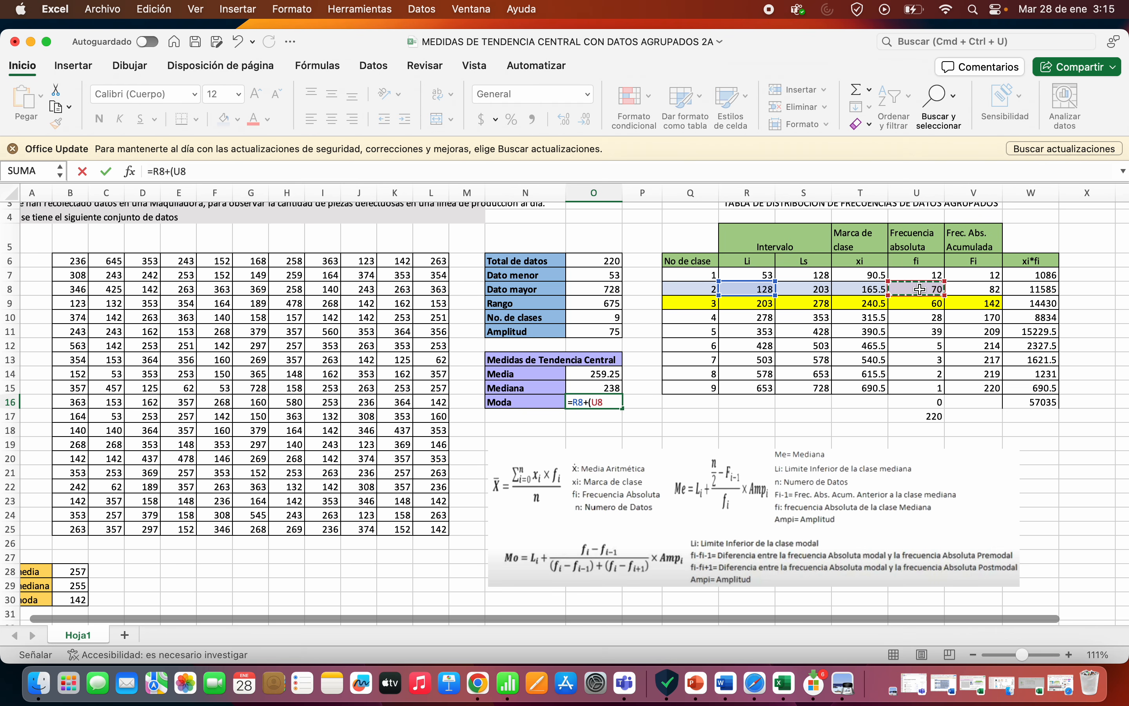
{"action": "type", "text": "-"}
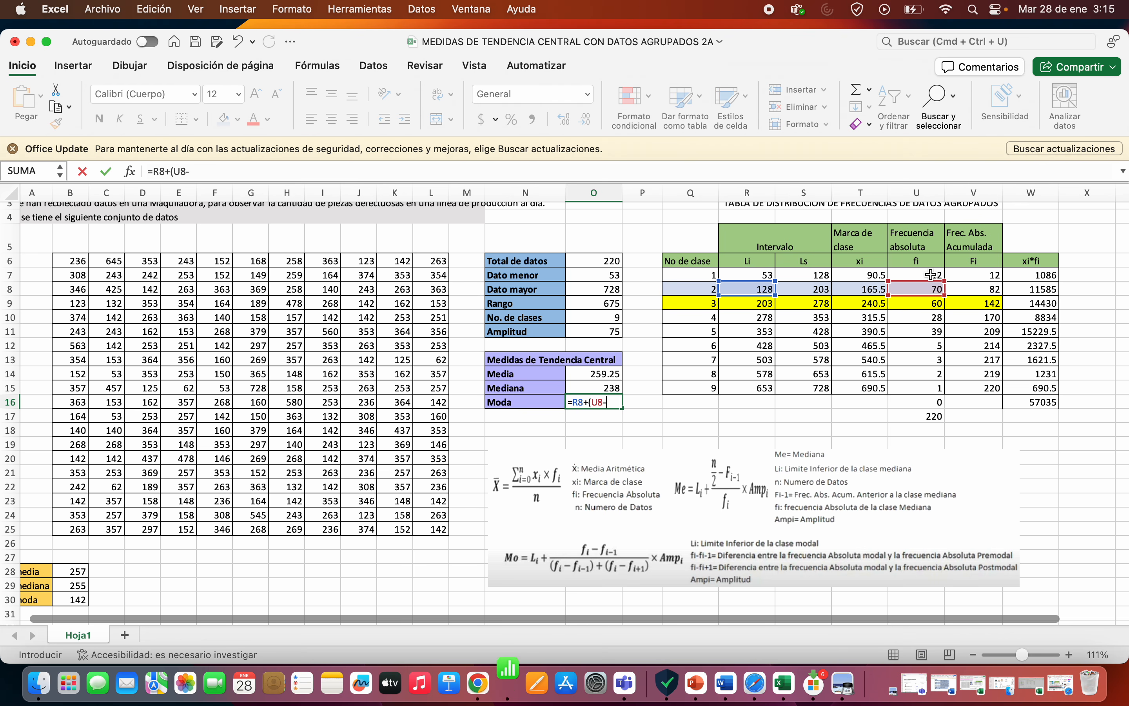
{"action": "left_click", "coordinate": [931, 275]}
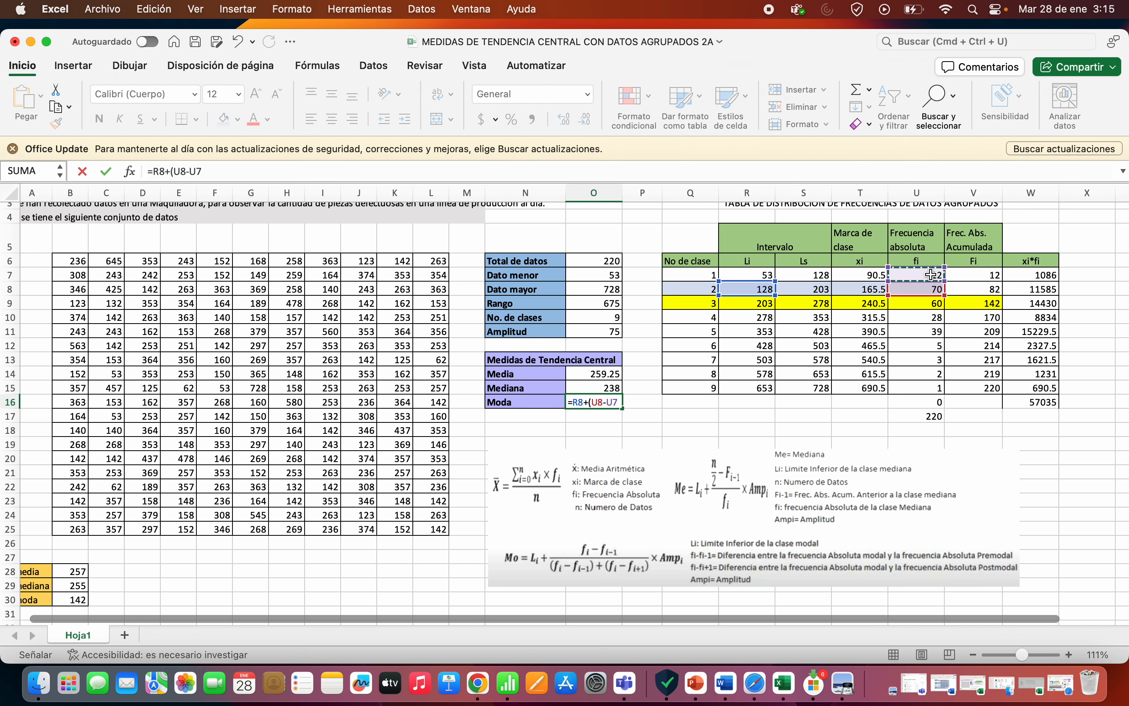
{"action": "type", "text": ")/("}
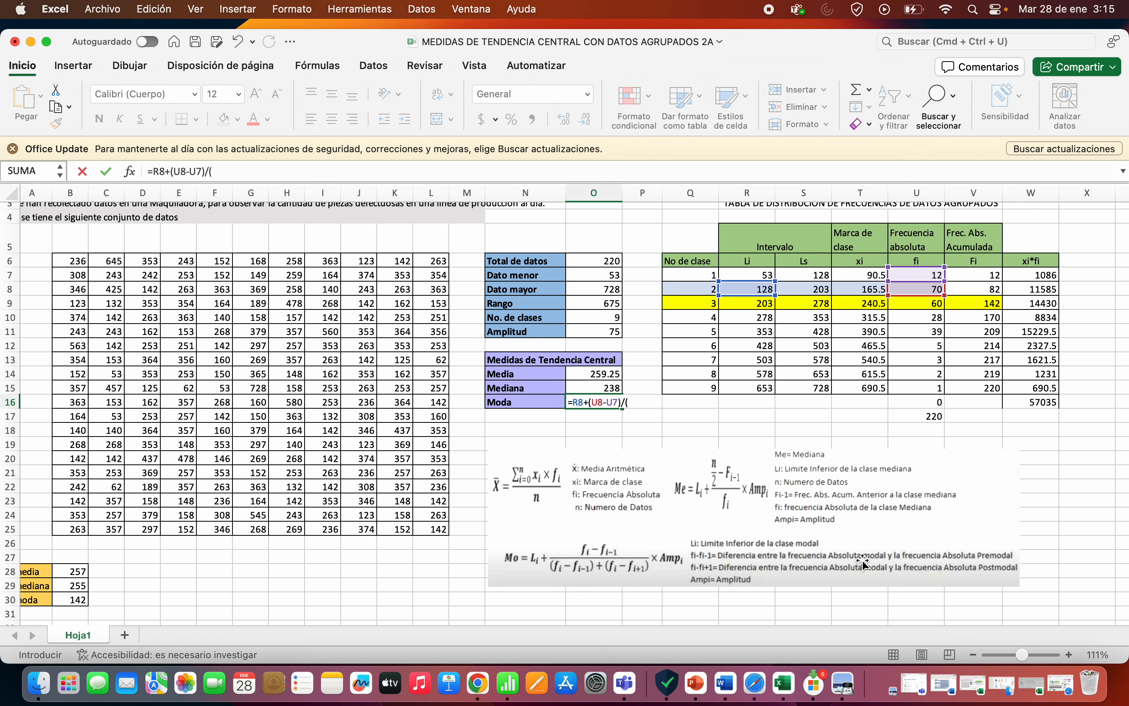
Add the denominator (U8-U7)+(U8-U9) to the mode formula in O16
{"action": "left_click", "coordinate": [912, 289]}
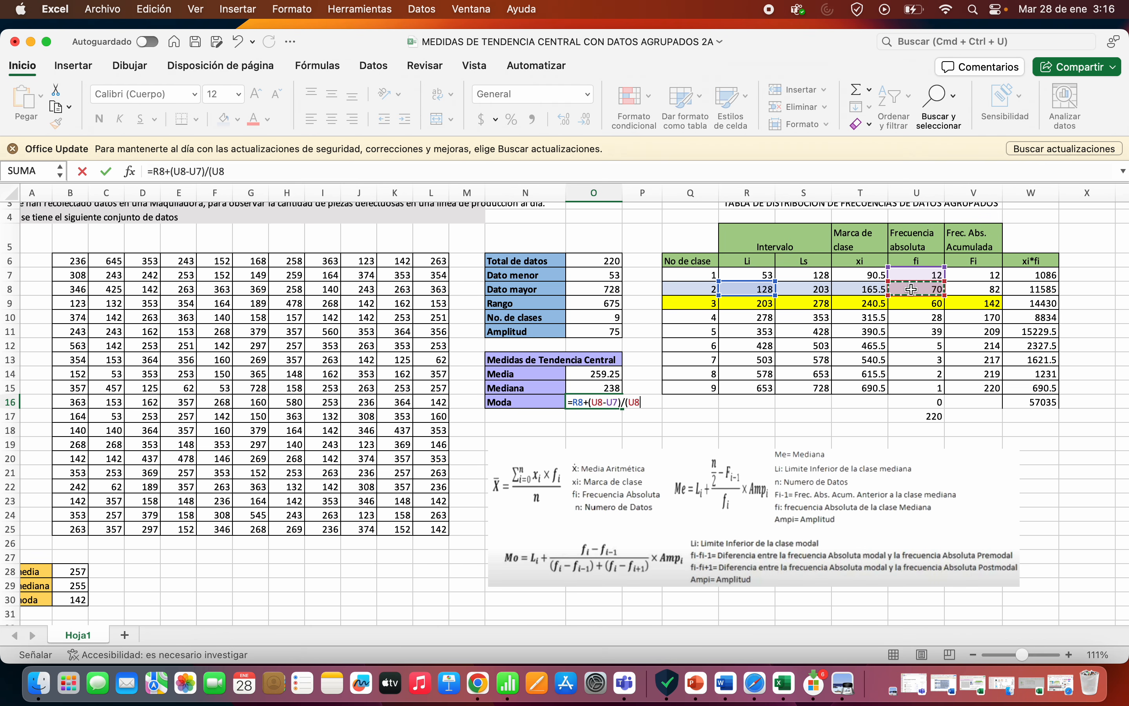
{"action": "type", "text": "-"}
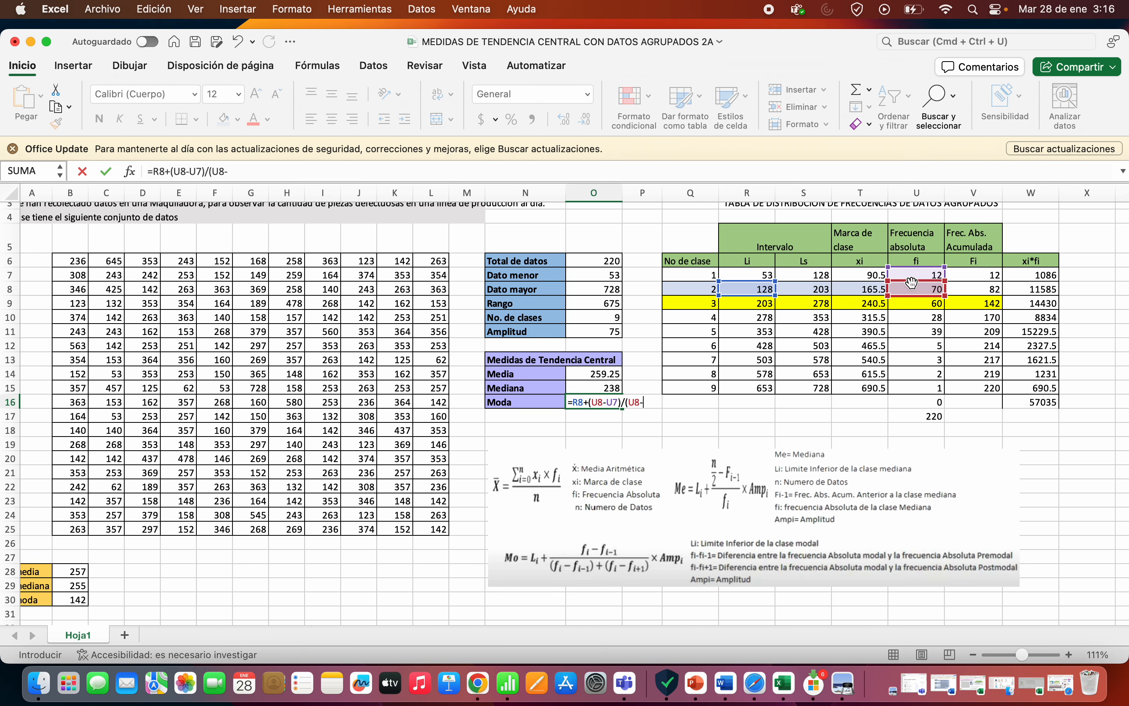
{"action": "left_click", "coordinate": [913, 275]}
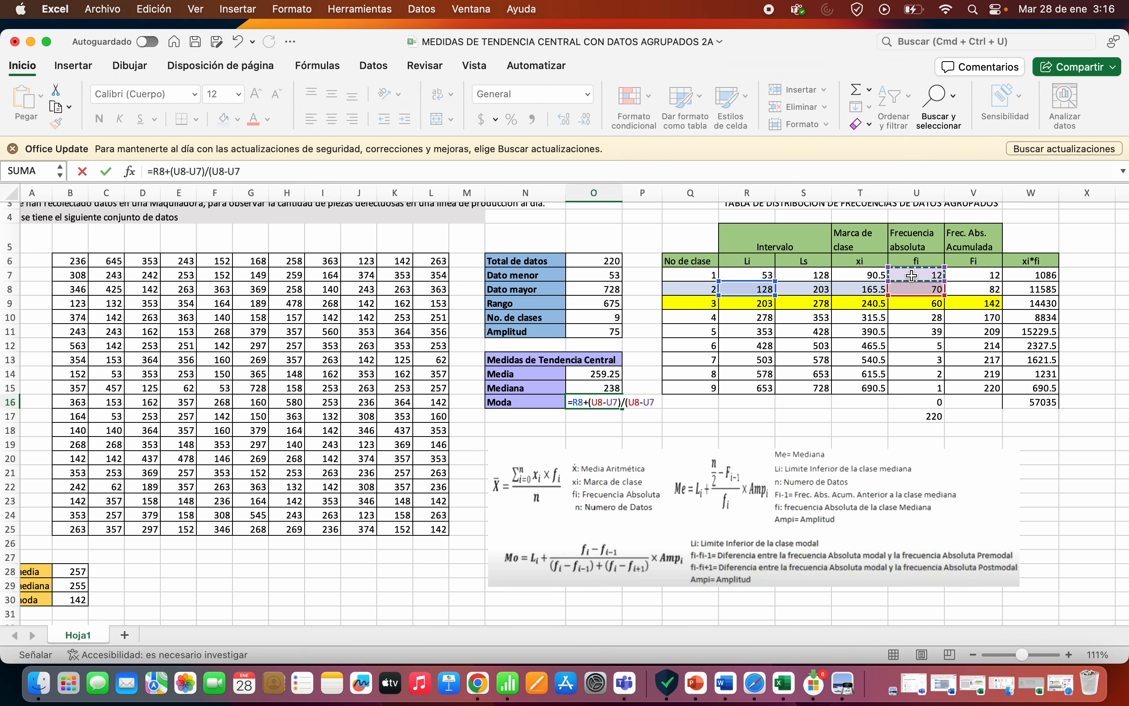
{"action": "type", "text": ")+"}
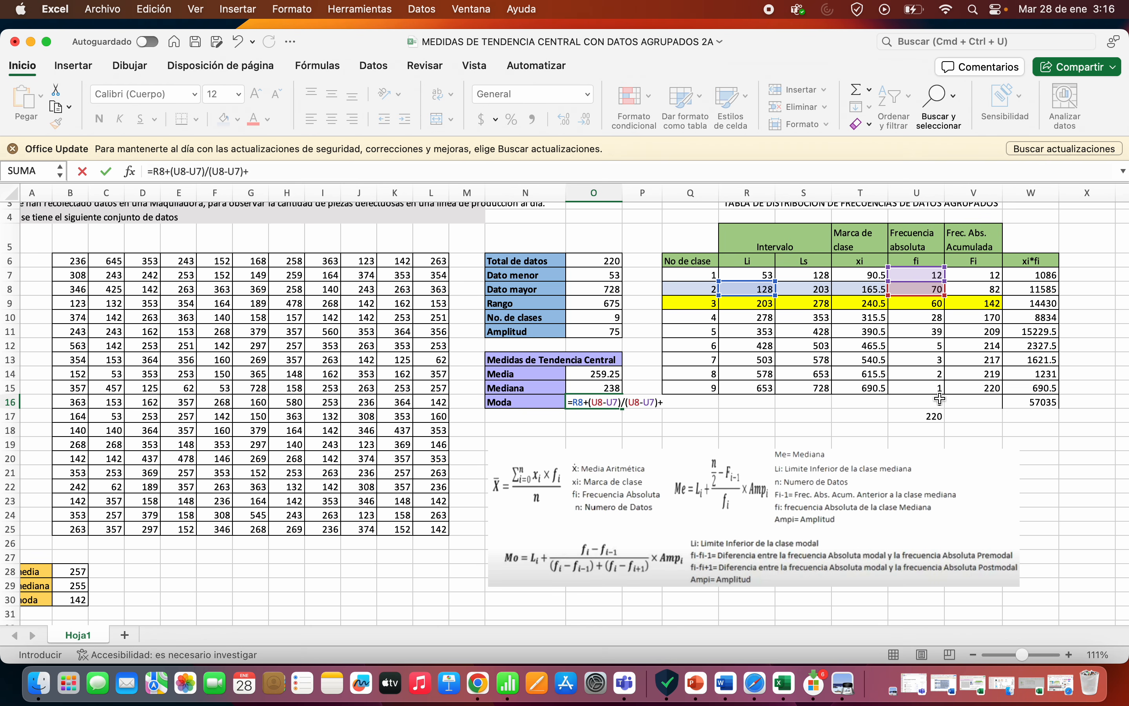
{"action": "left_click", "coordinate": [930, 290]}
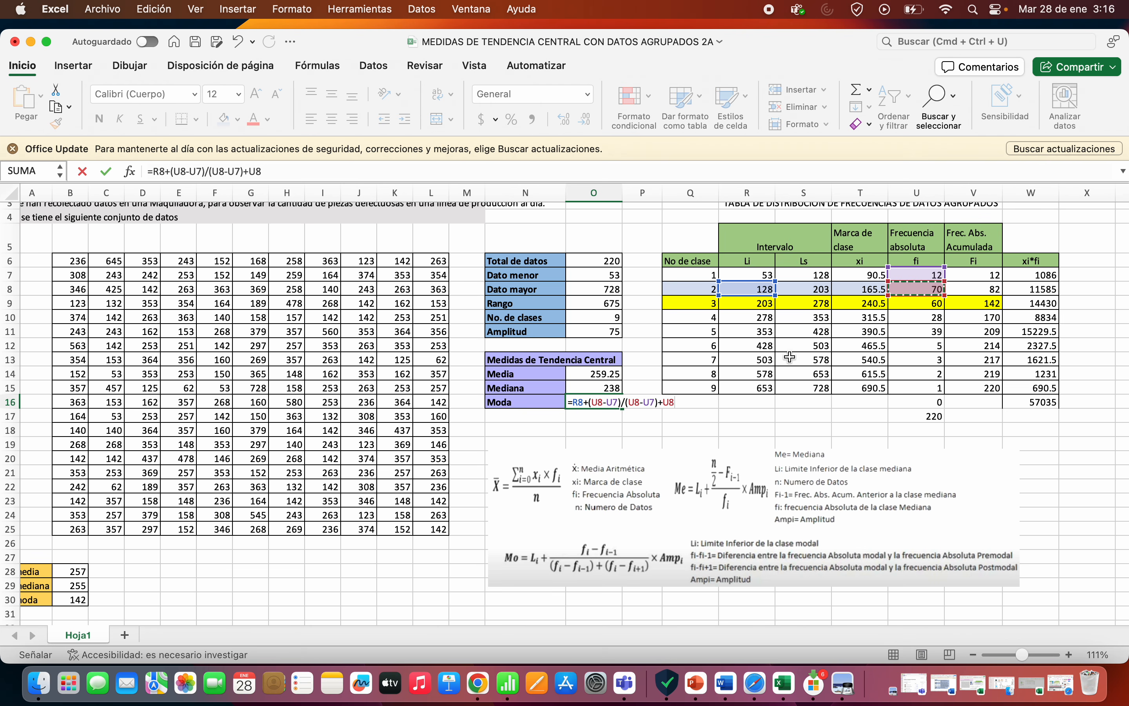
{"action": "left_click", "coordinate": [665, 405]}
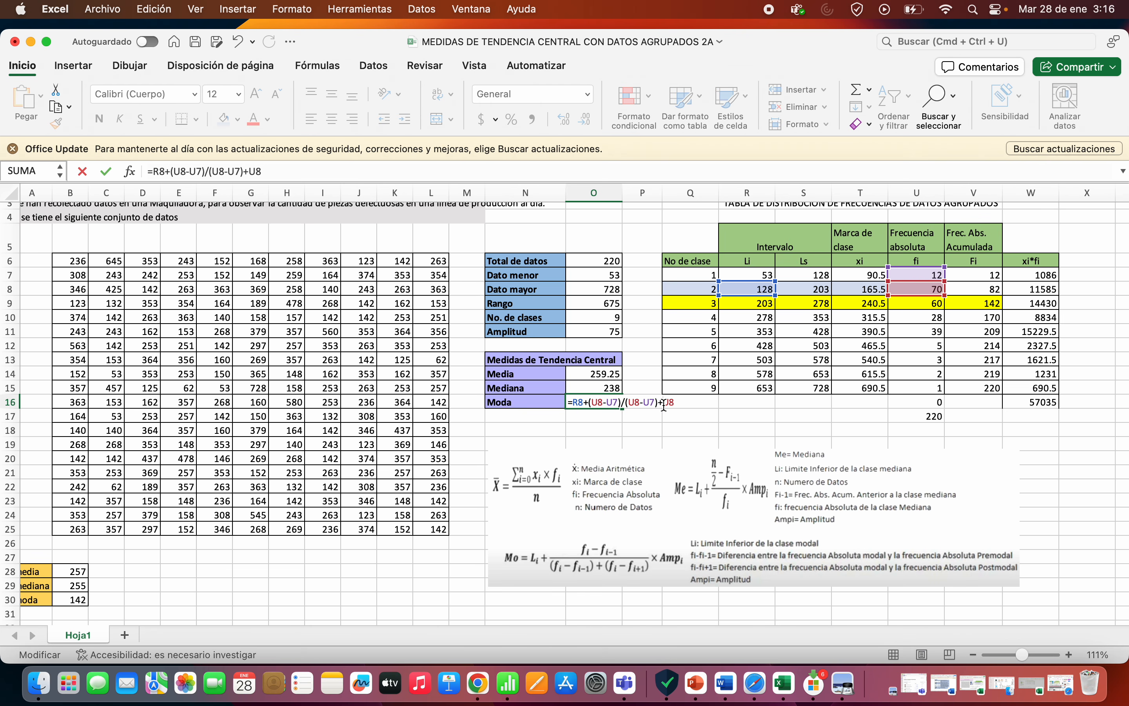
{"action": "type", "text": "("}
{"action": "left_click", "coordinate": [936, 307]}
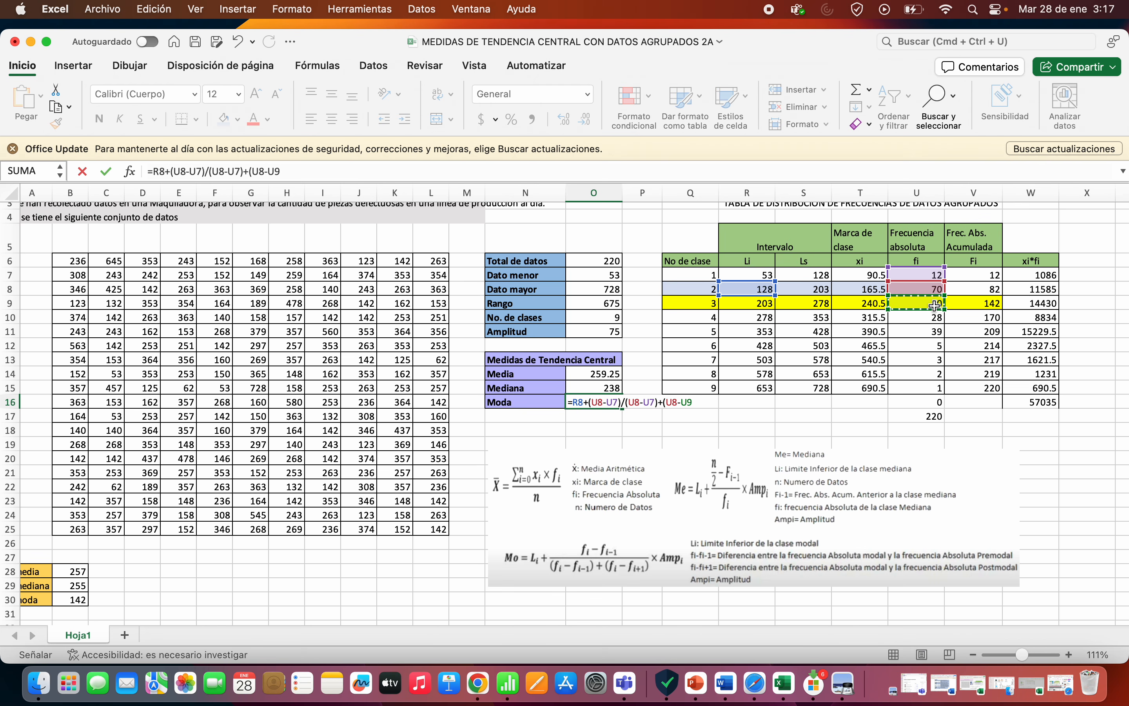
{"action": "type", "text": ")"}
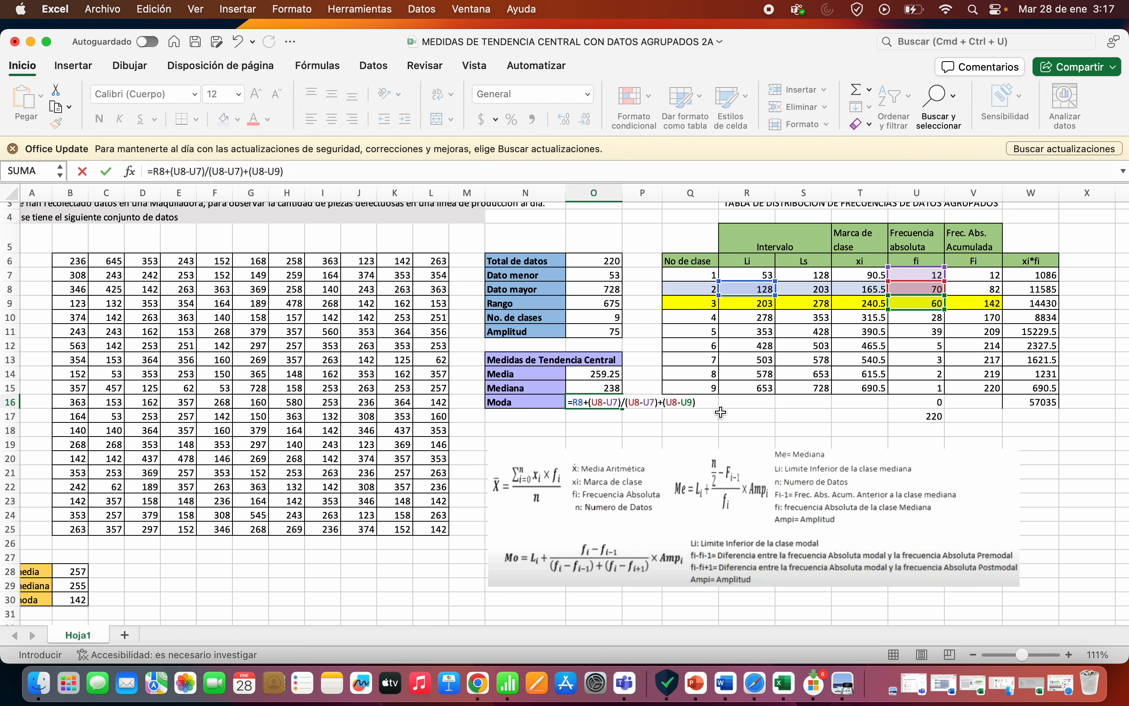
Complete the mode formula in O16 as =R8+((U8-U7)/(U8-U7)+(U8-U9))*O11, declining the proposed correction
{"action": "type", "text": ")"}
{"action": "key", "text": "Return"}
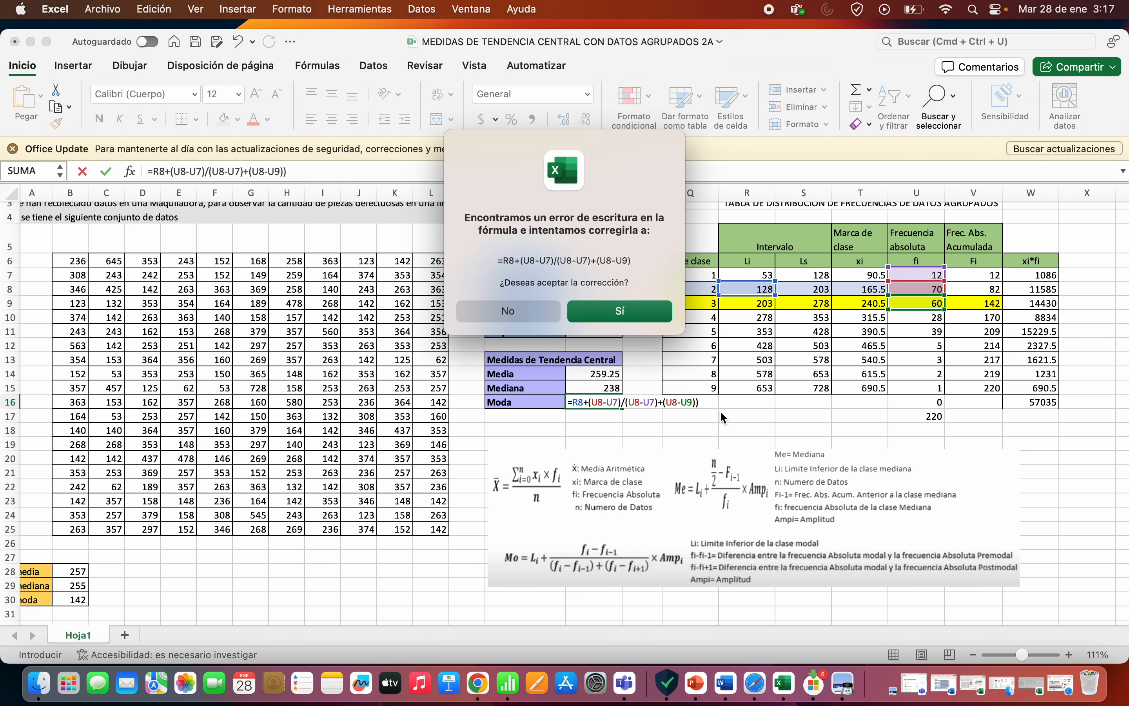
{"action": "left_click", "coordinate": [543, 312]}
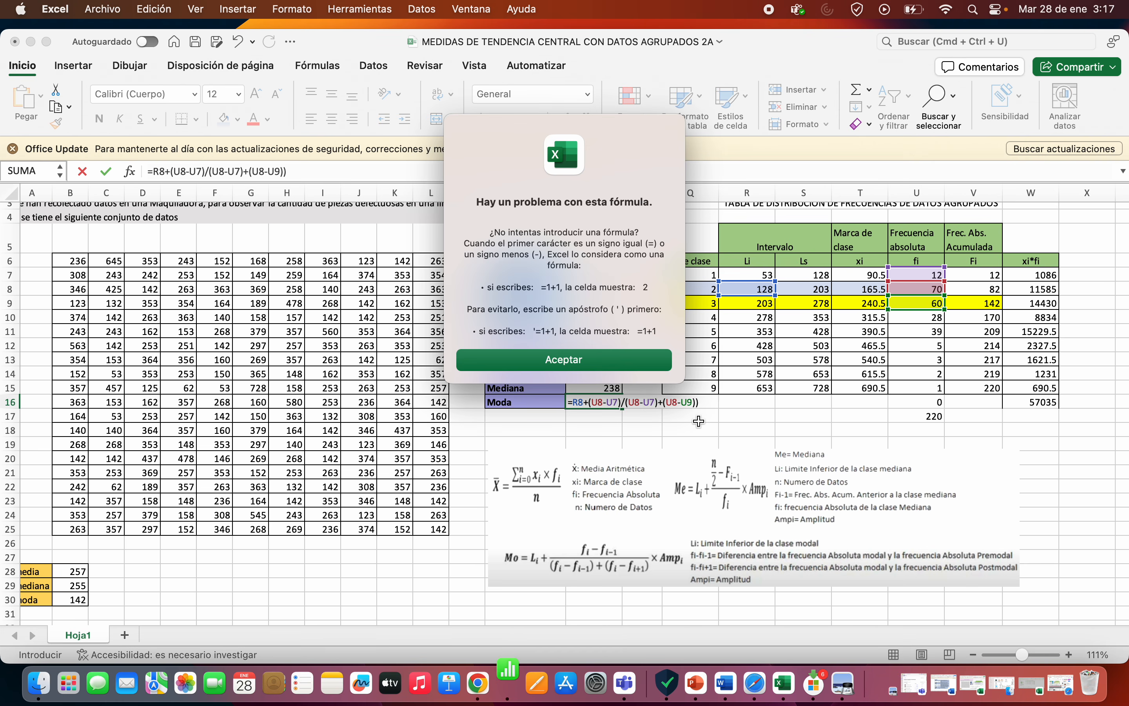
{"action": "left_click", "coordinate": [579, 364]}
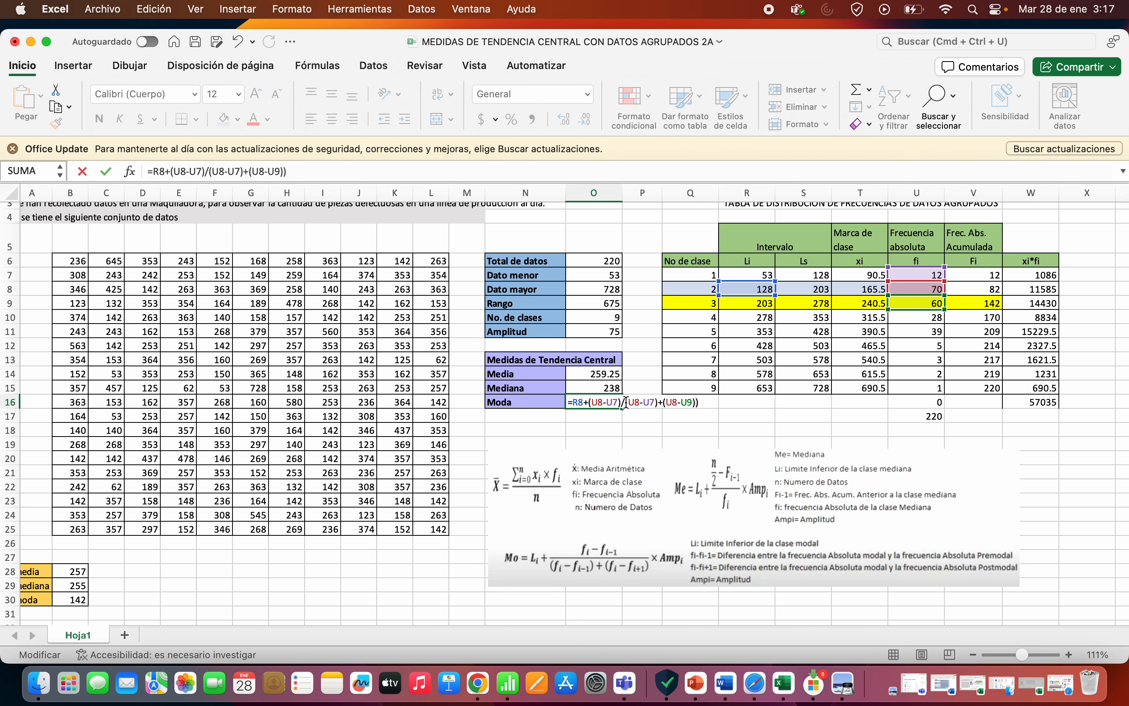
{"action": "left_click", "coordinate": [588, 403]}
{"action": "type", "text": "("}
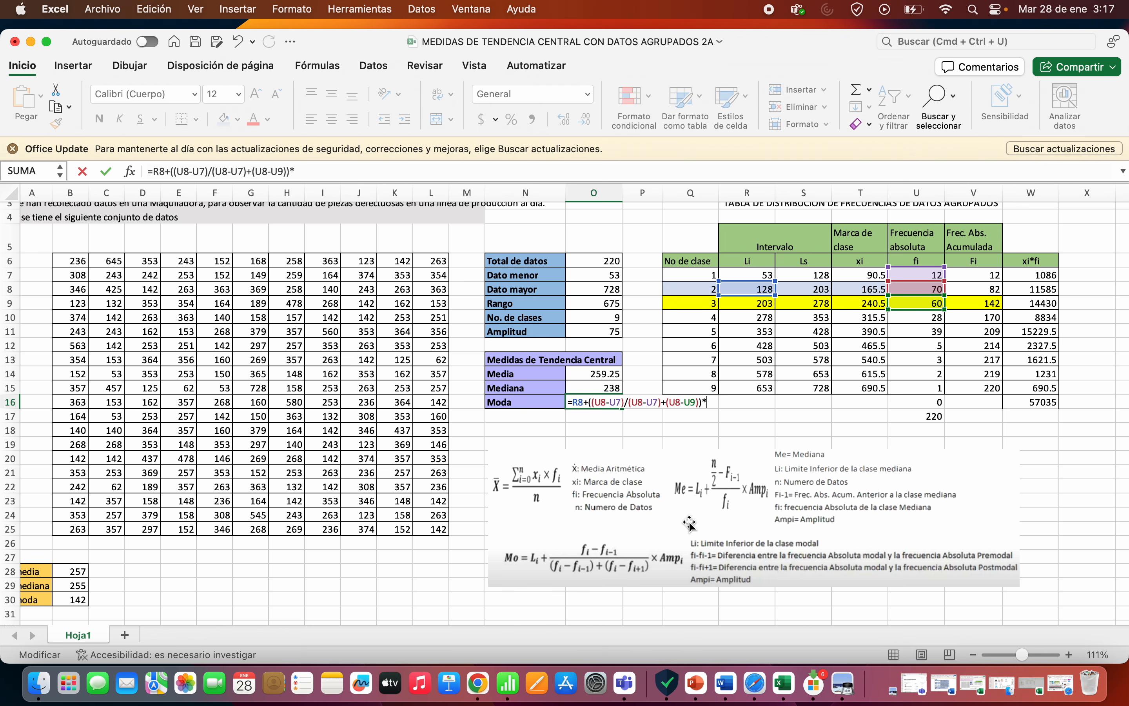
{"action": "left_click", "coordinate": [601, 332]}
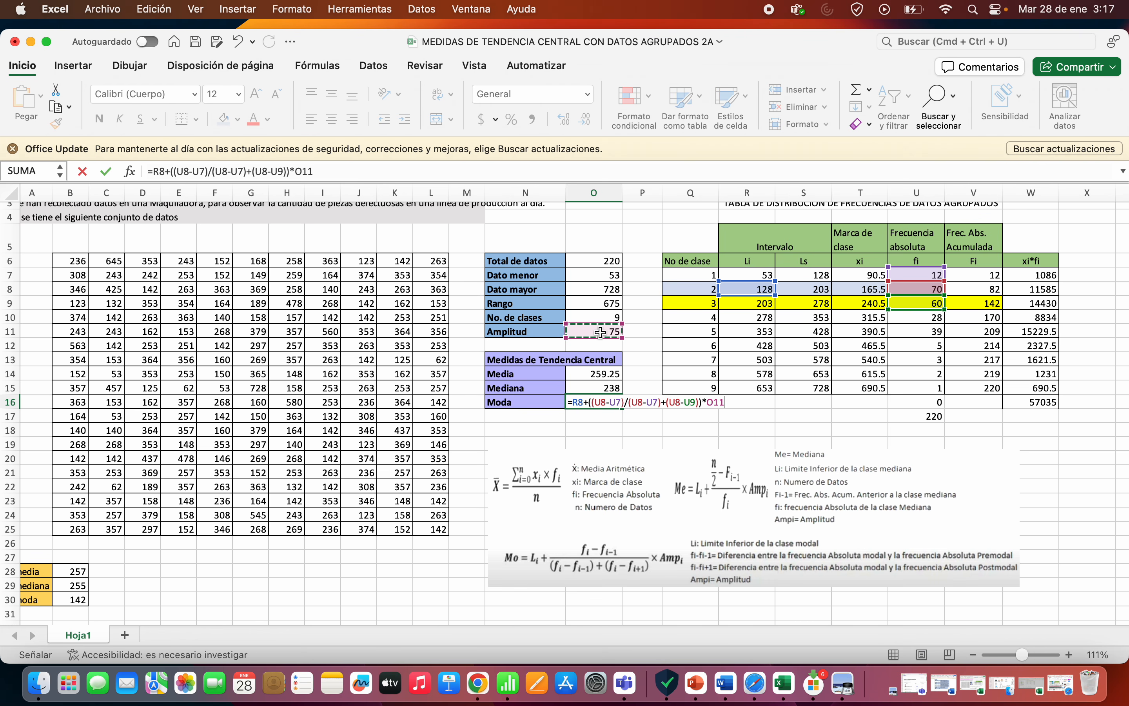
{"action": "key", "text": "Return"}
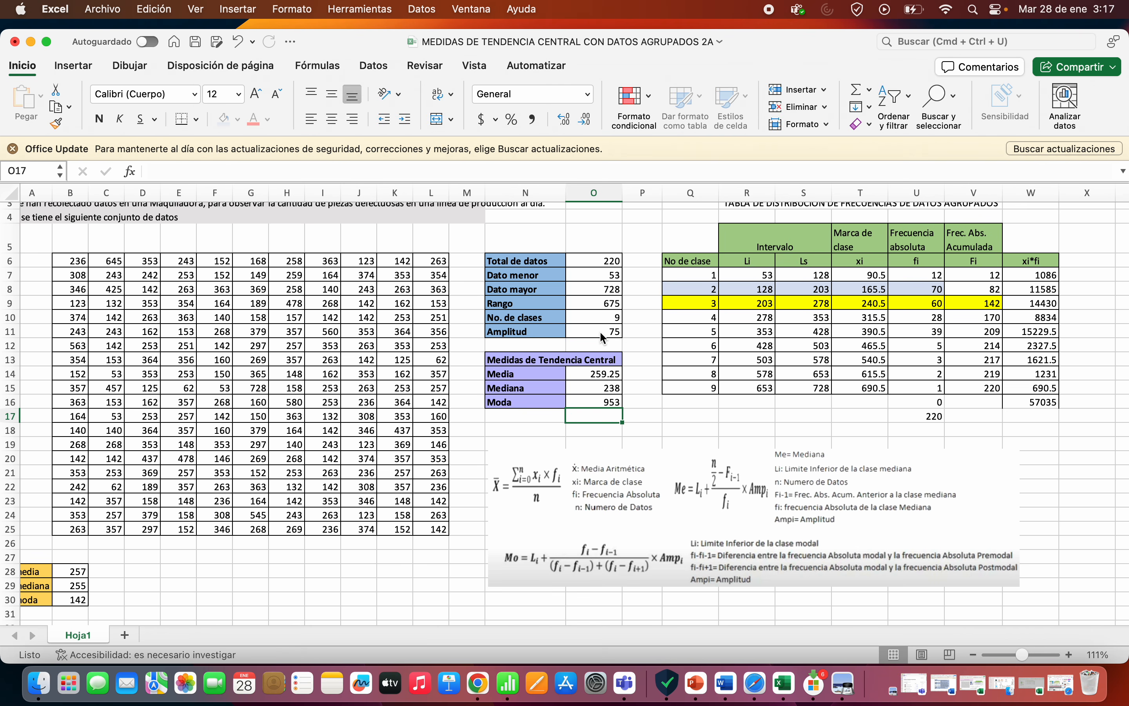
Review the mode formula in O16 against the Mo formula and delete it from the cell
{"action": "left_click", "coordinate": [606, 402]}
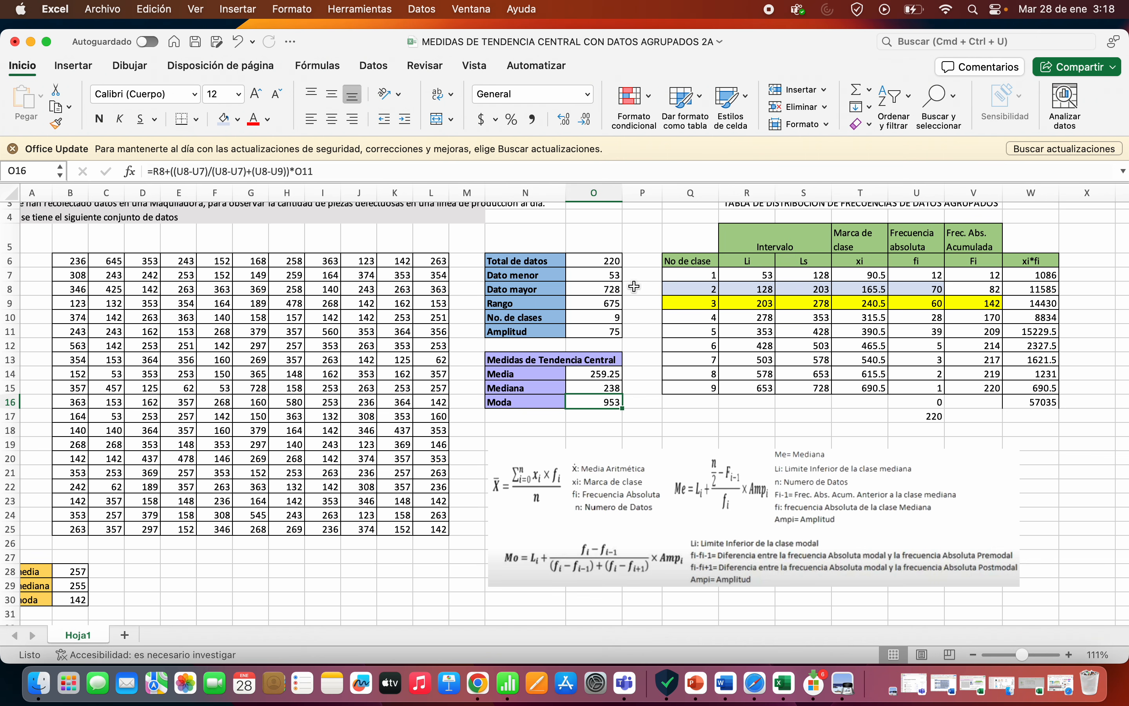
{"action": "double_click", "coordinate": [591, 405]}
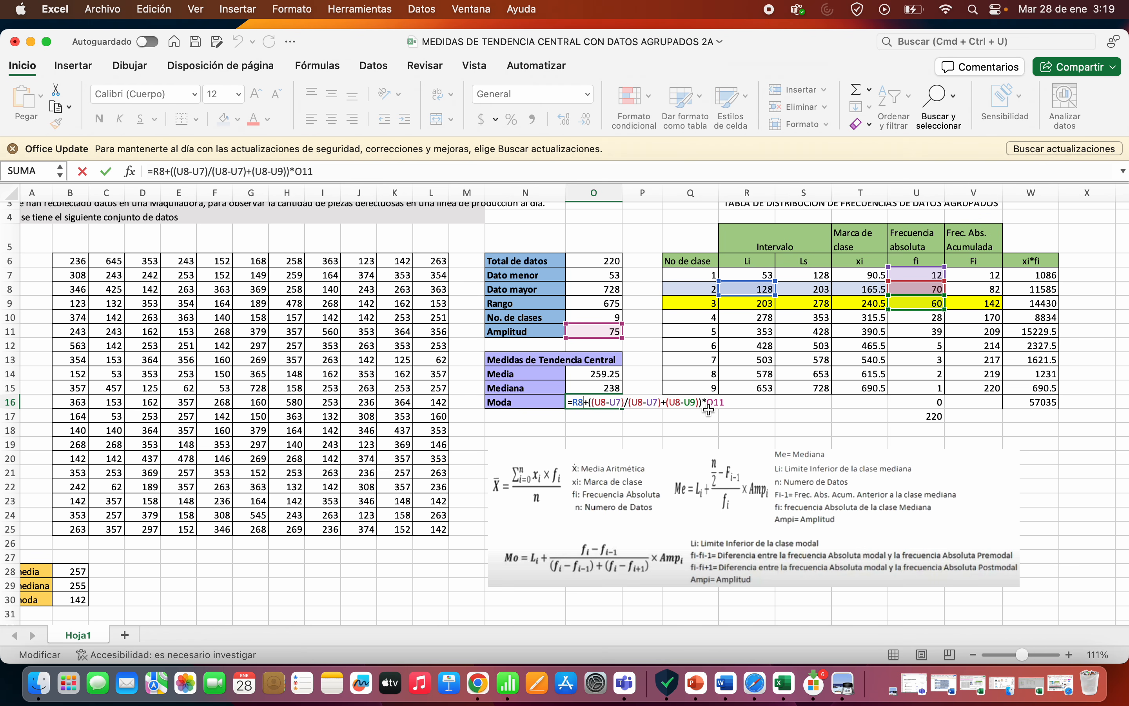
{"action": "key", "text": "Escape"}
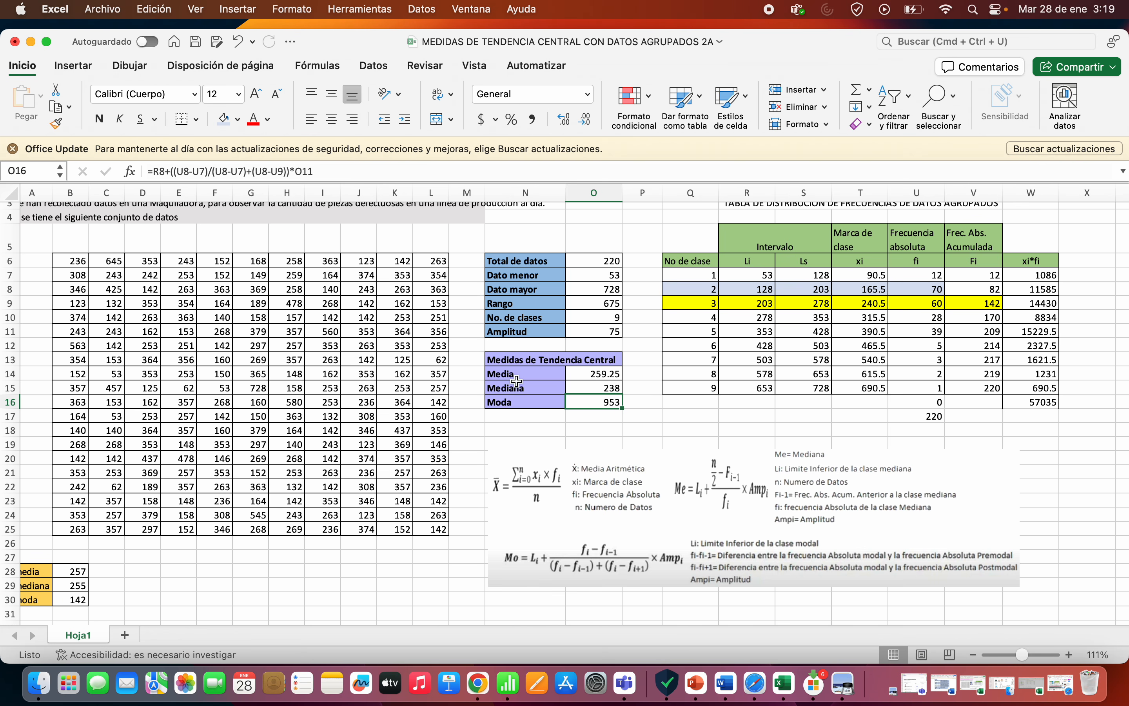
{"action": "key", "text": "Delete"}
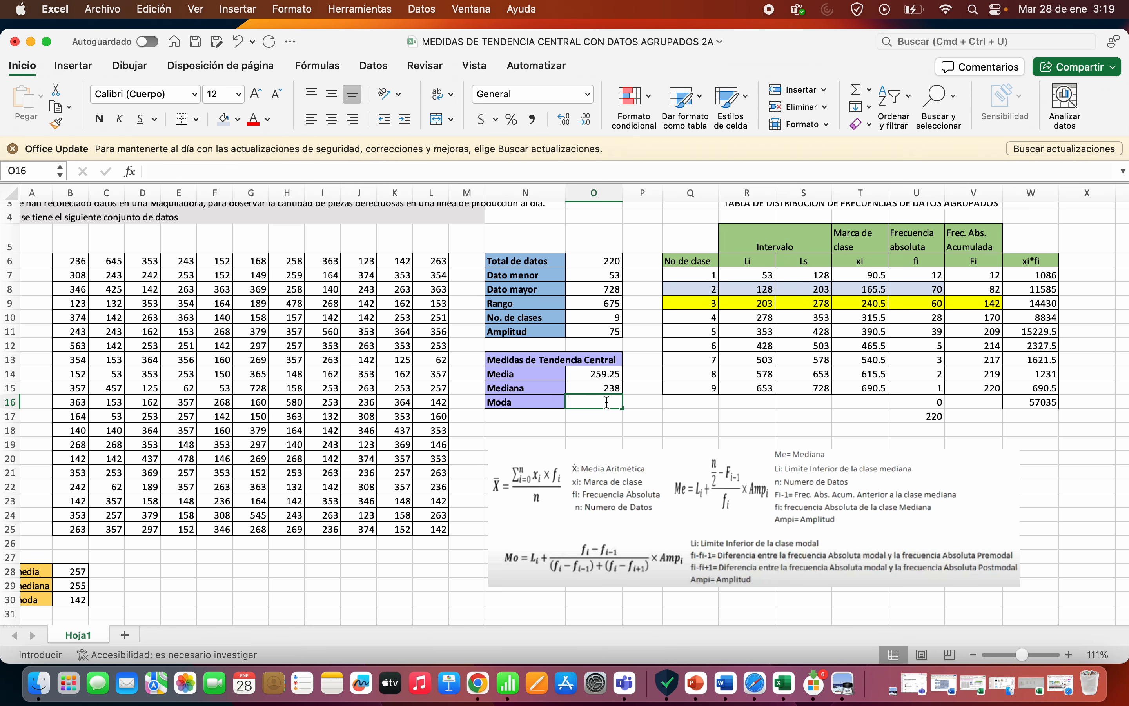
Re-enter the start of the grouped mode formula in O16 as =R8+(U8-U7)/(, using the modal class's lower limit and frequencies
{"action": "type", "text": "="}
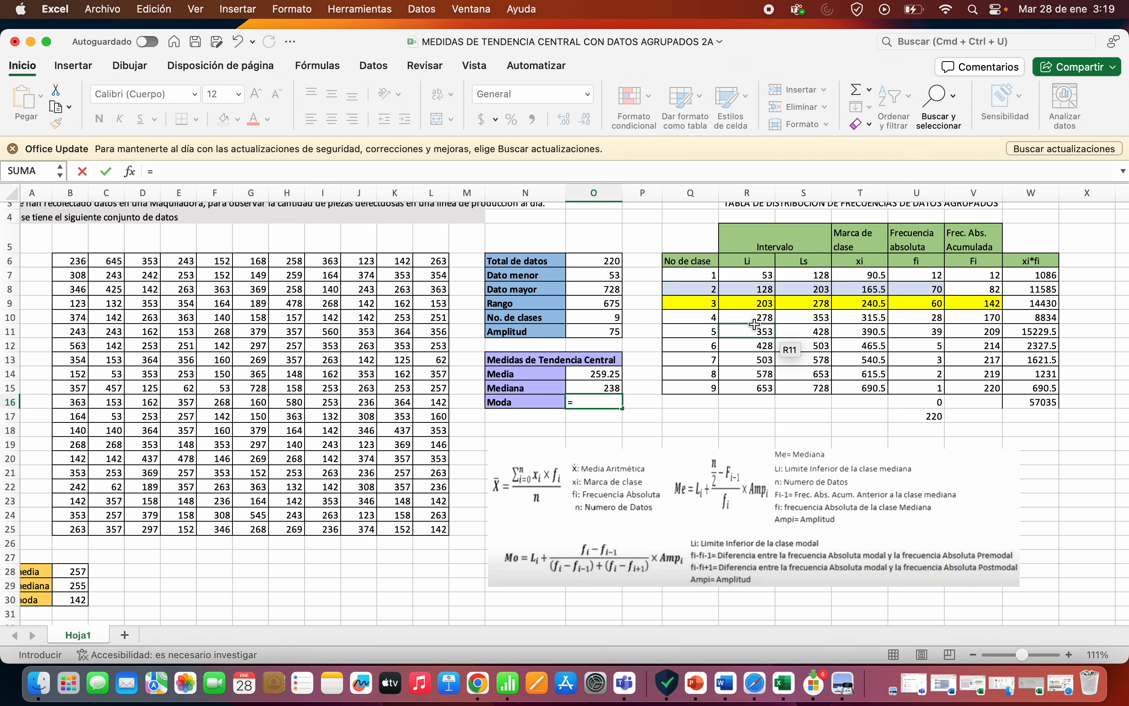
{"action": "left_click", "coordinate": [763, 290]}
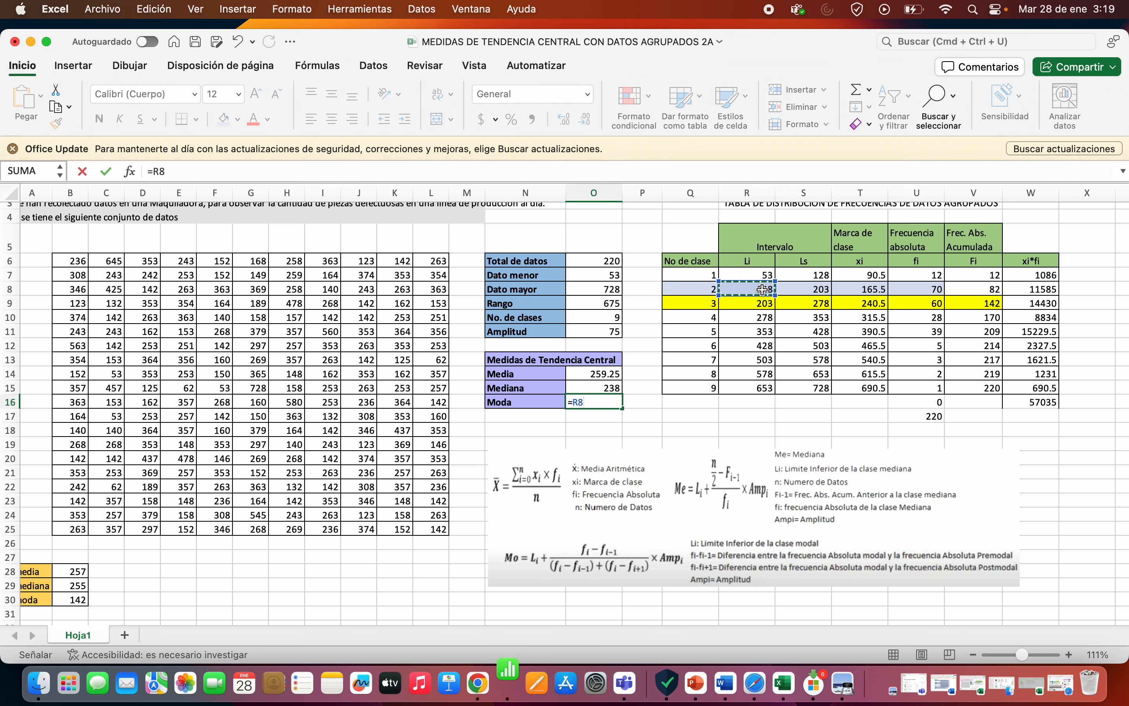
{"action": "type", "text": "+("}
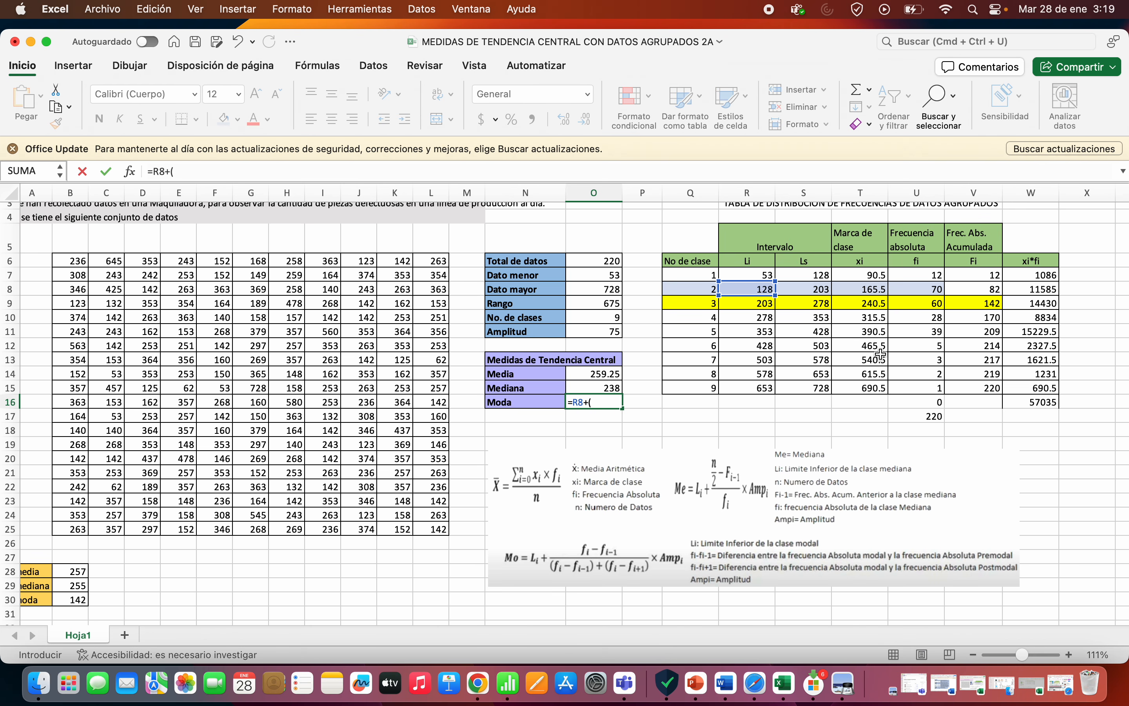
{"action": "left_click", "coordinate": [919, 291]}
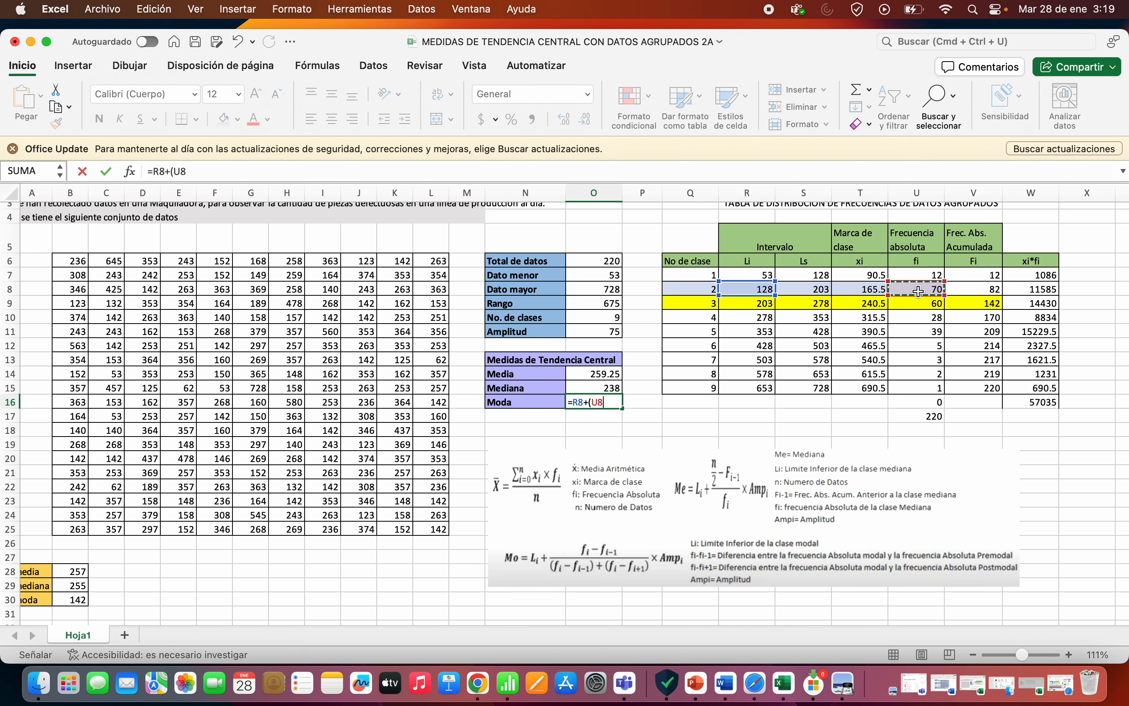
{"action": "type", "text": "-"}
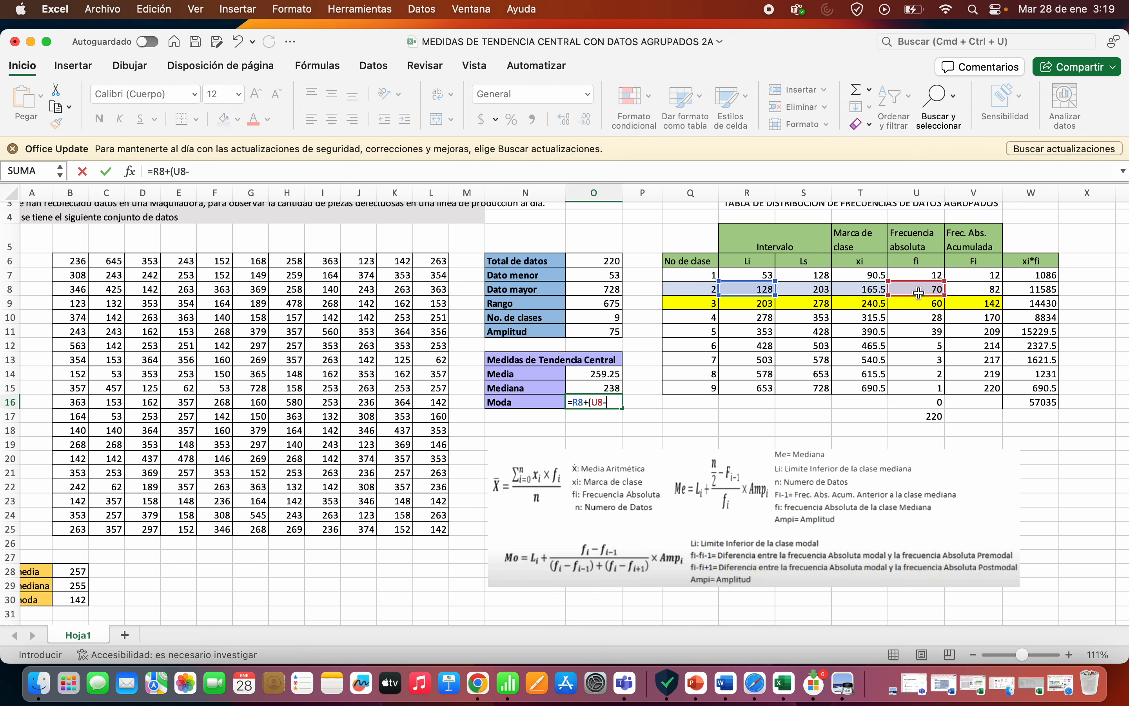
{"action": "left_click", "coordinate": [923, 272]}
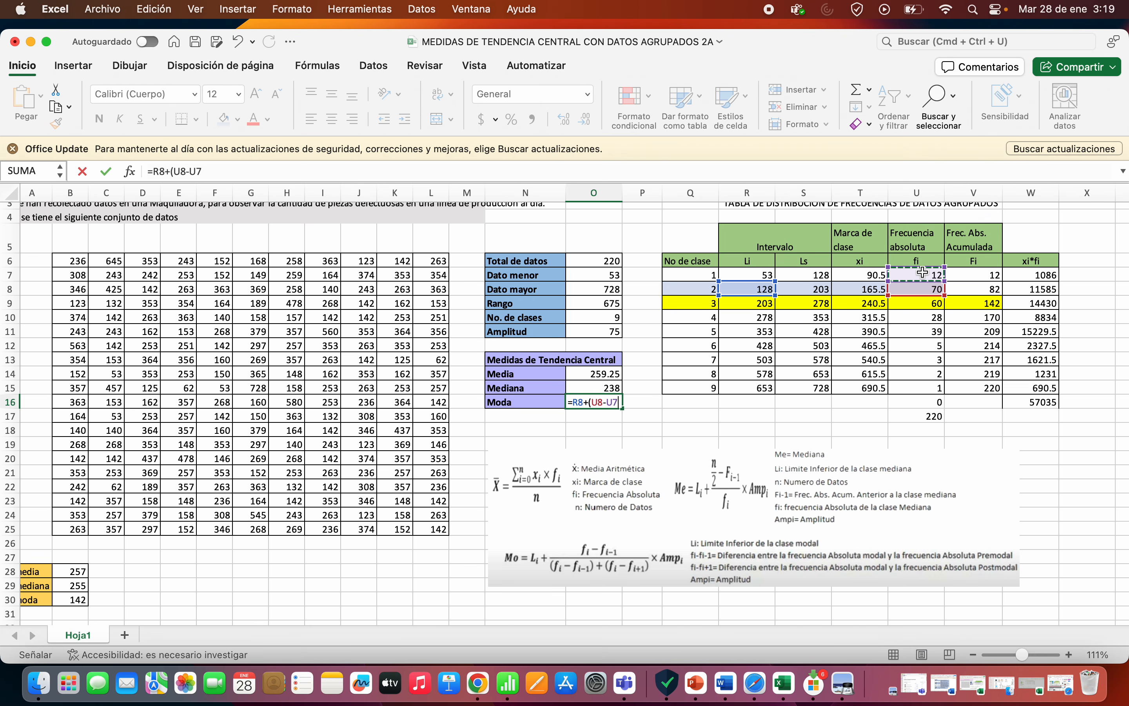
{"action": "type", "text": ")/("}
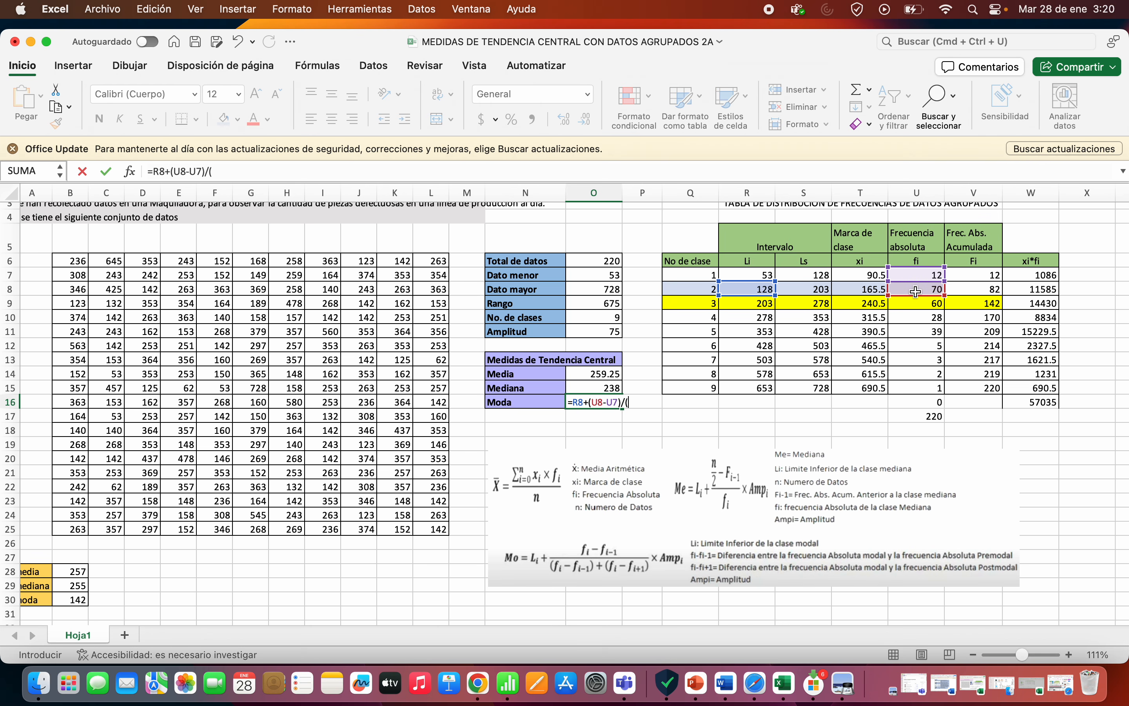
Extend the mode formula in O16 with the denominator to =R8+(U8-U7)/(U8-U7)+(U8-U9)), declining the proposed correction
{"action": "left_click", "coordinate": [916, 292]}
{"action": "type", "text": "-"}
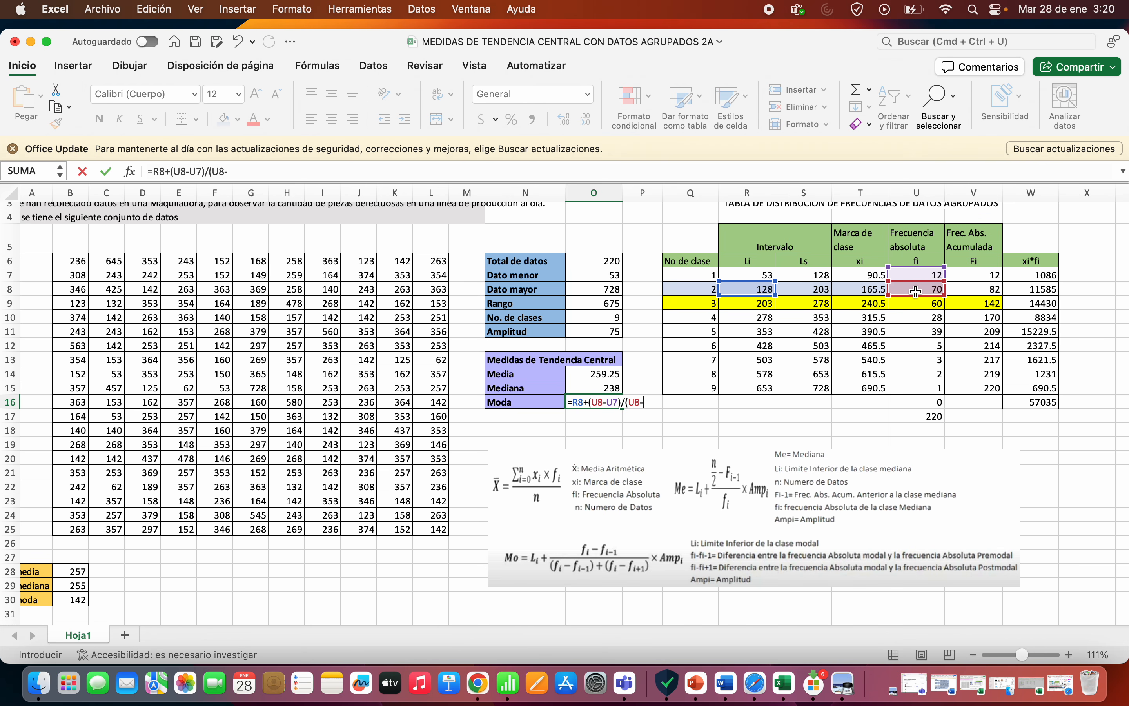
{"action": "left_click", "coordinate": [917, 275]}
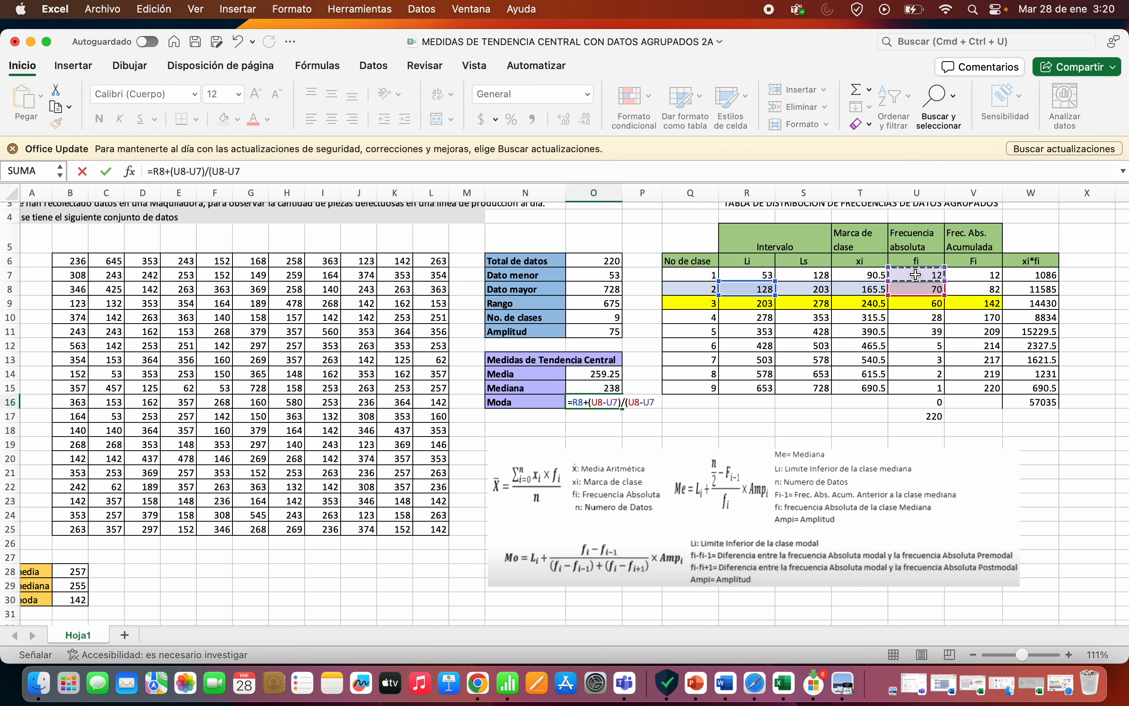
{"action": "type", "text": ")"}
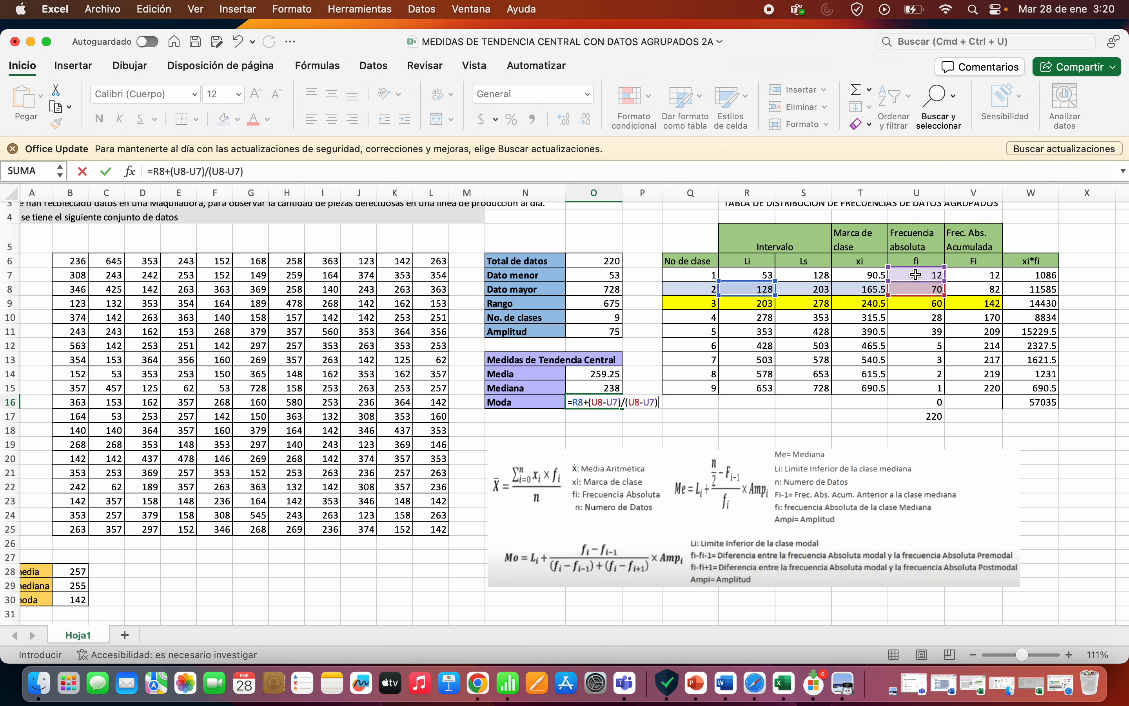
{"action": "type", "text": "+("}
{"action": "left_click", "coordinate": [917, 292]}
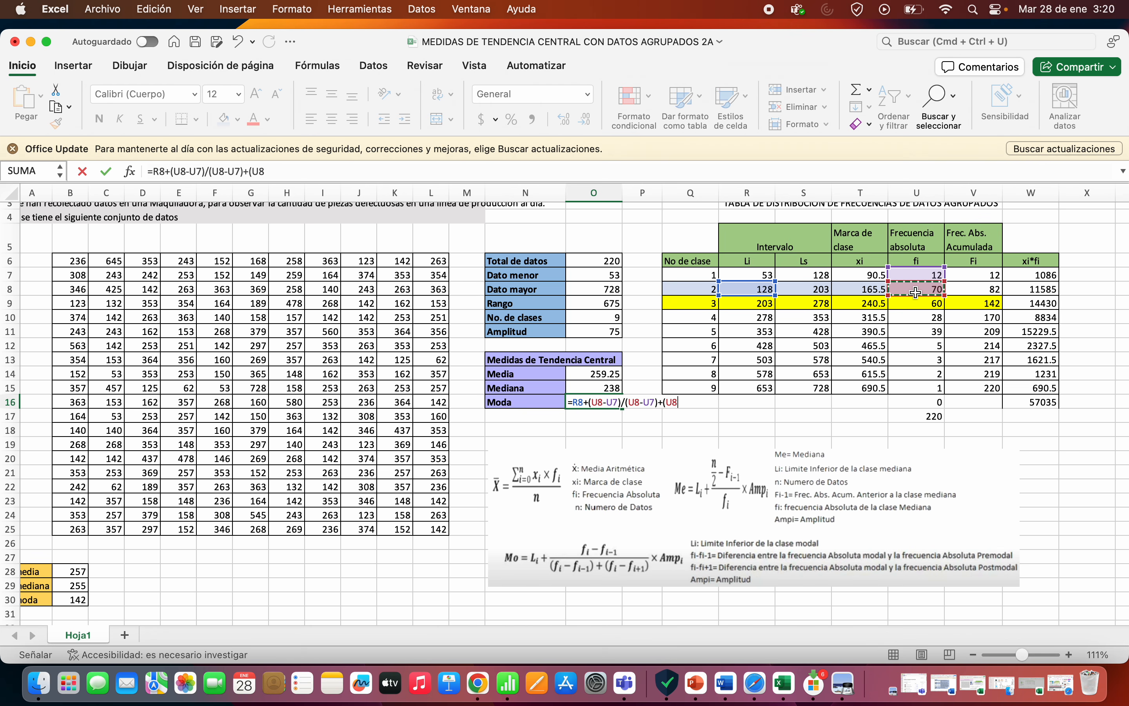
{"action": "type", "text": "-"}
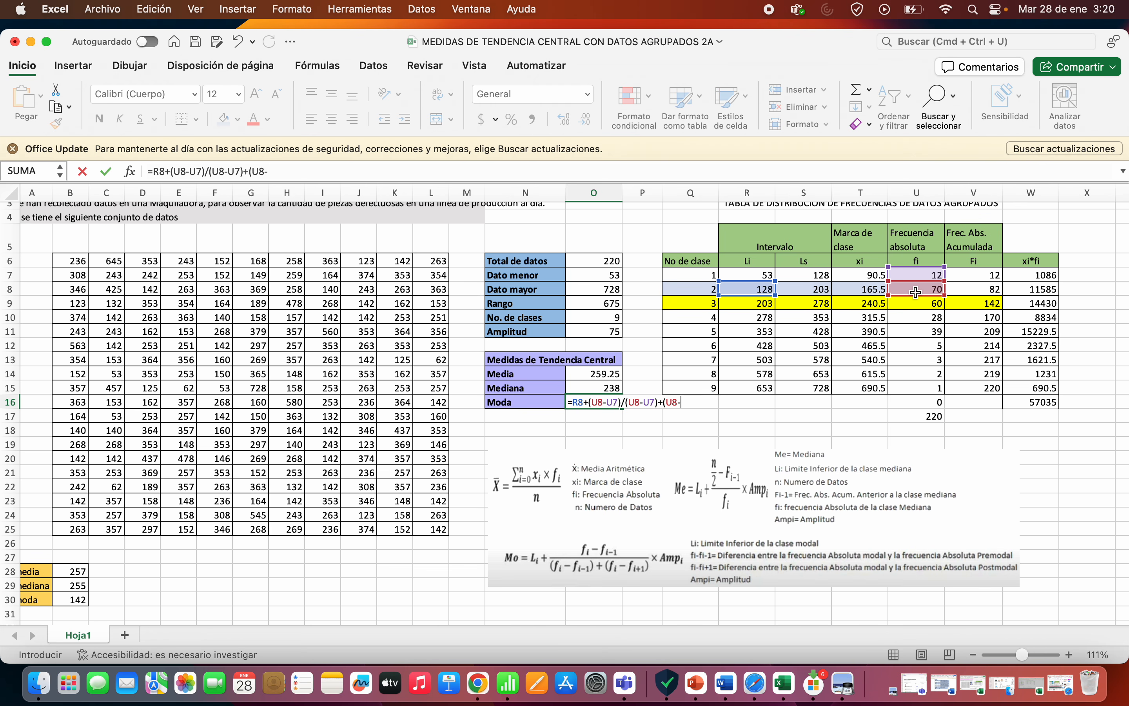
{"action": "left_click", "coordinate": [920, 305]}
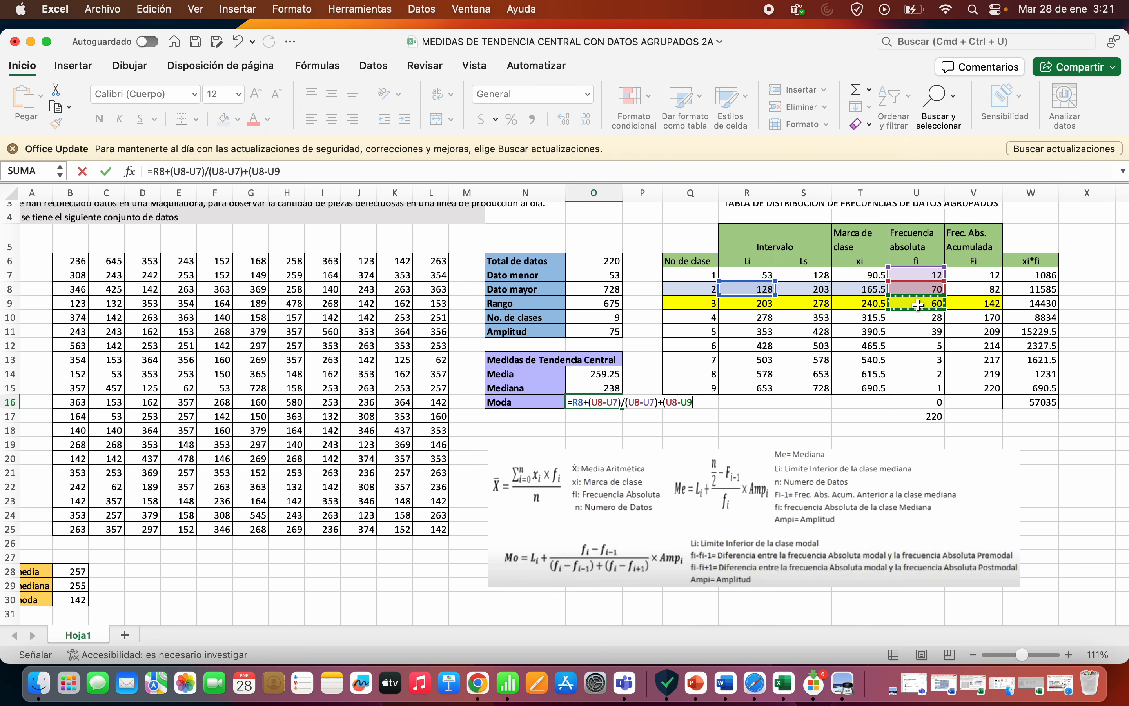
{"action": "type", "text": ")"}
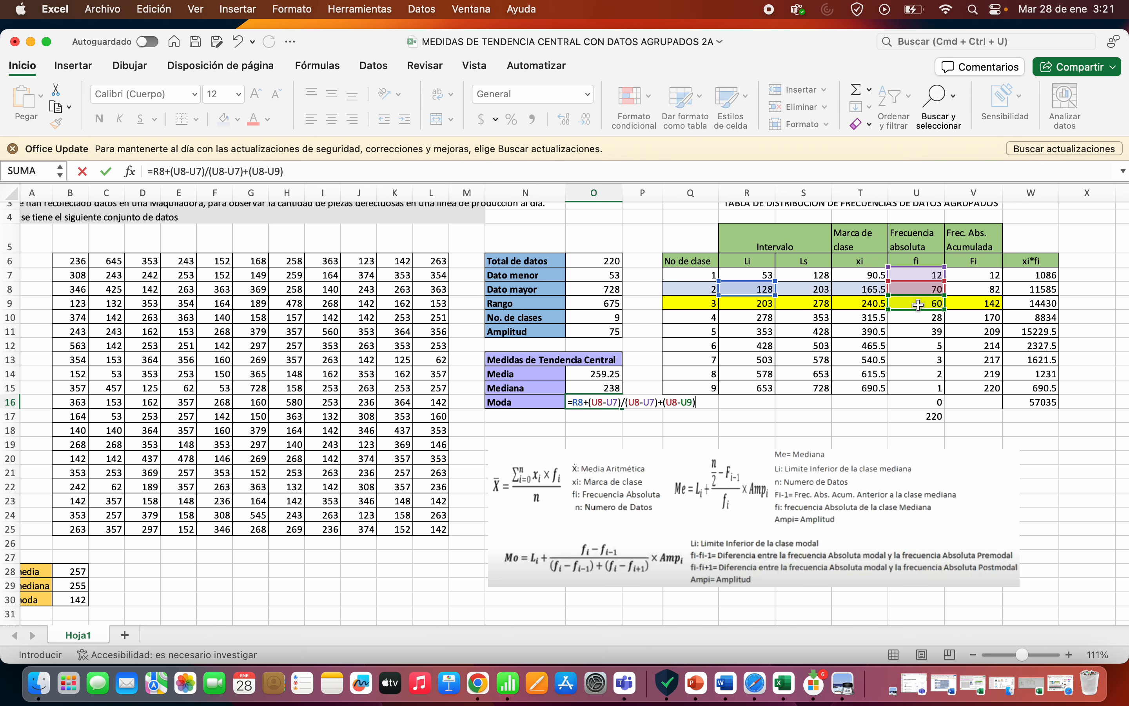
{"action": "key", "text": "Return"}
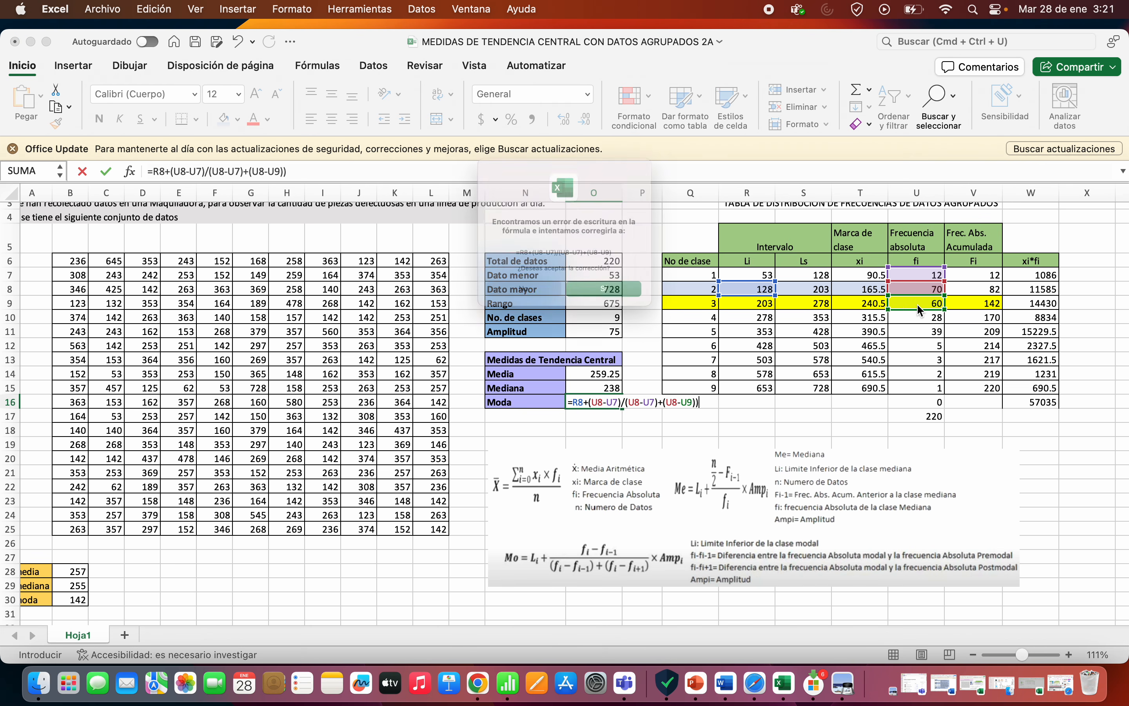
{"action": "left_click", "coordinate": [519, 312]}
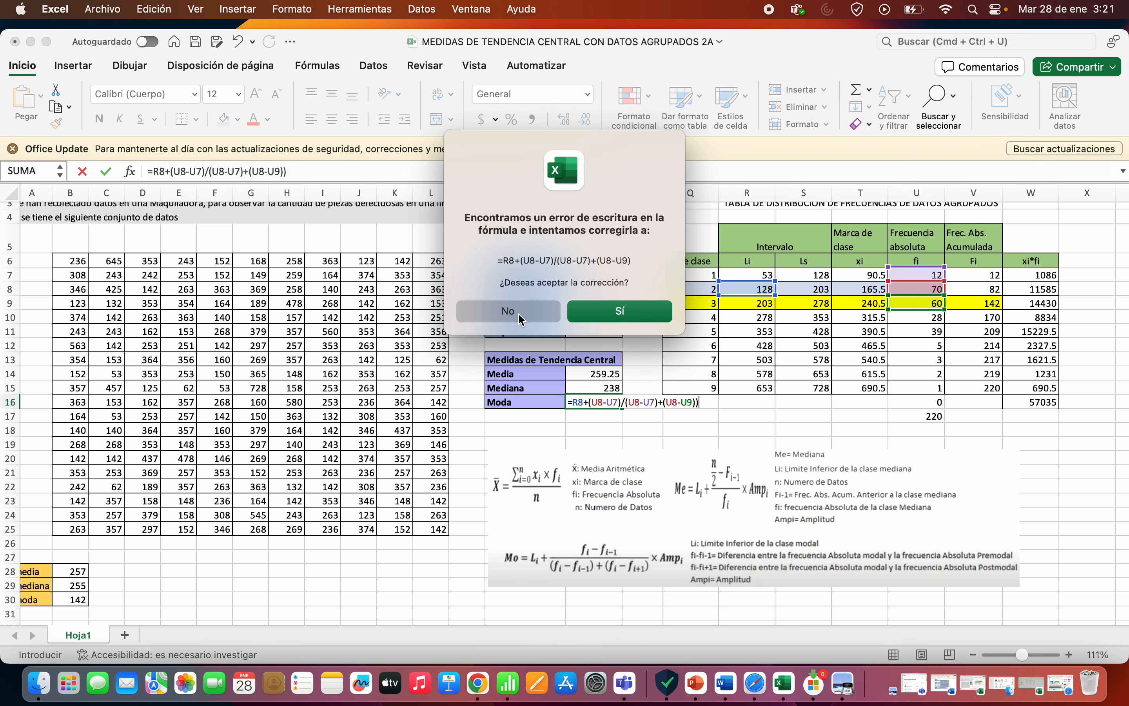
{"action": "left_click", "coordinate": [563, 360]}
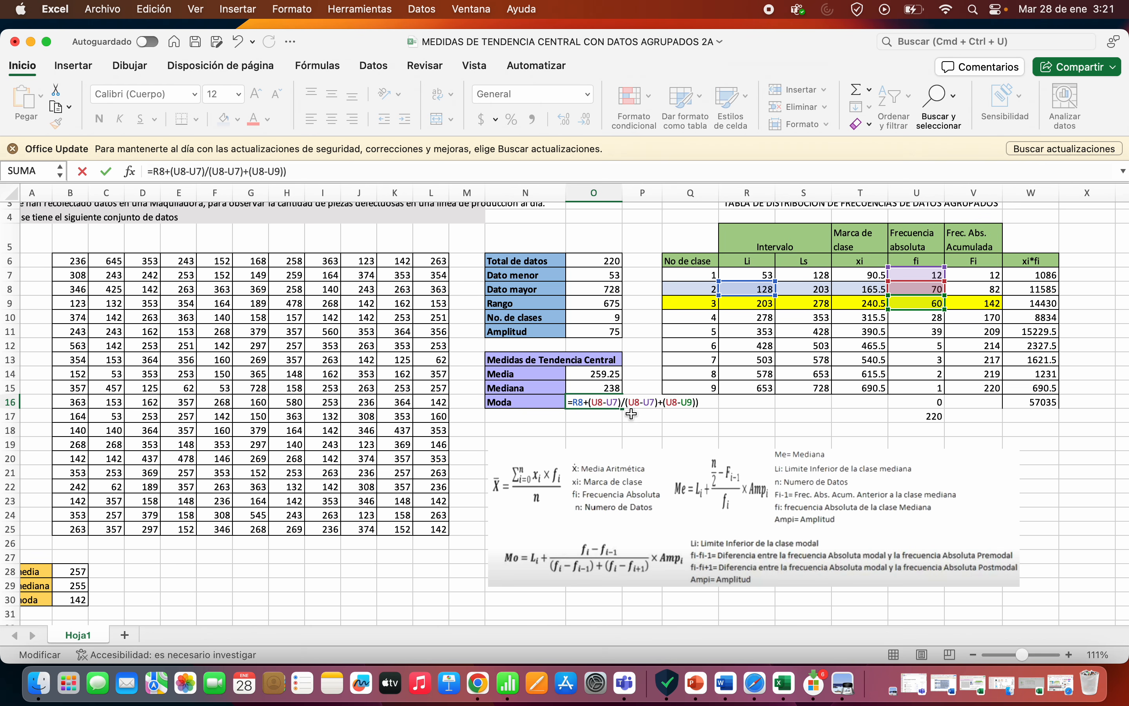
Open a parenthesis before the numerator and multiply by the class width, entering =R8+((U8-U7)/(U8-U7)+(U8-U9))*O11 in O16
{"action": "left_click", "coordinate": [590, 404]}
{"action": "type", "text": "("}
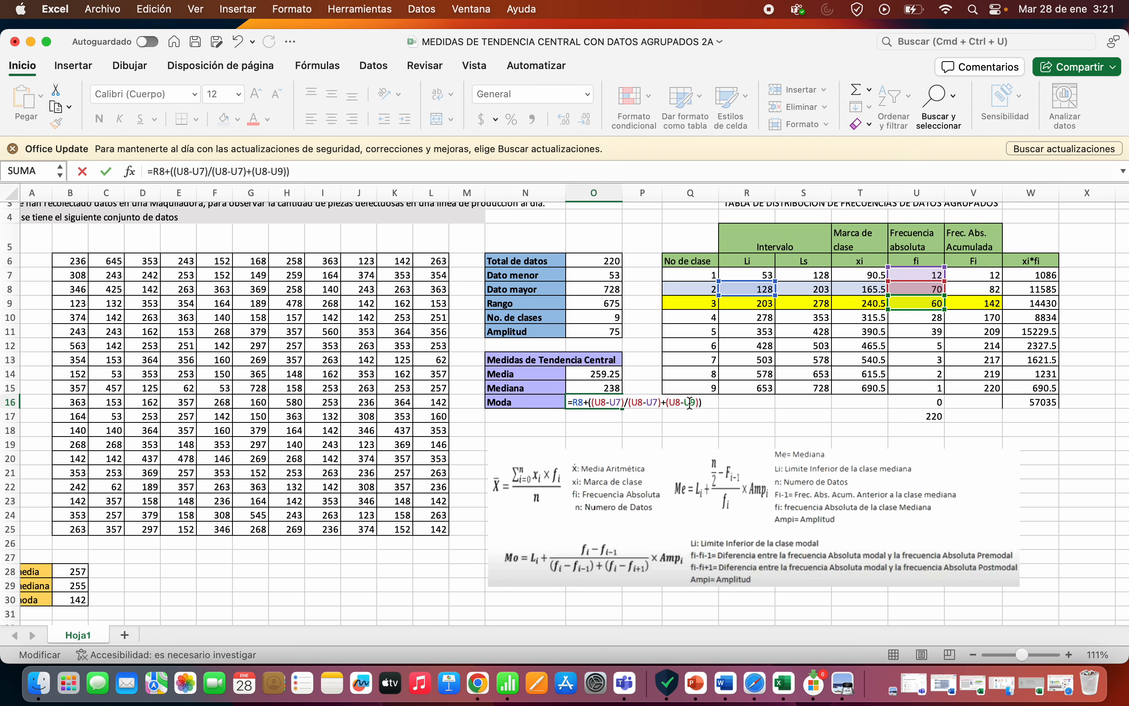
{"action": "left_click", "coordinate": [709, 404]}
{"action": "type", "text": "*"}
{"action": "left_click", "coordinate": [587, 331]}
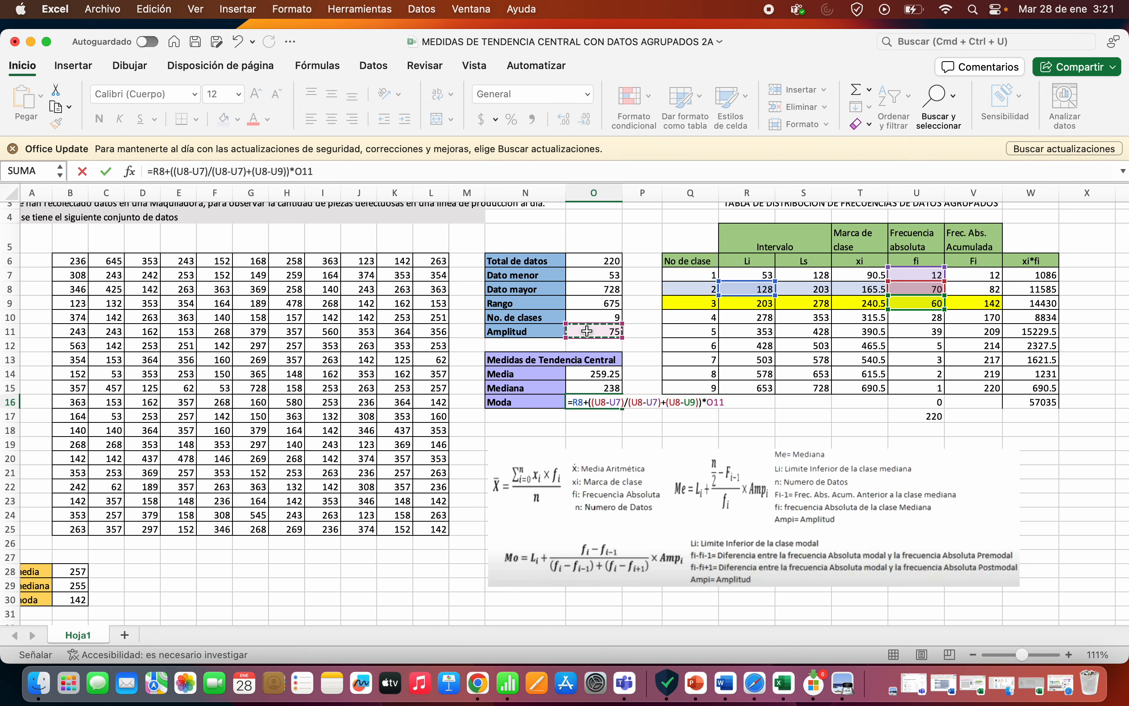
{"action": "key", "text": "Return"}
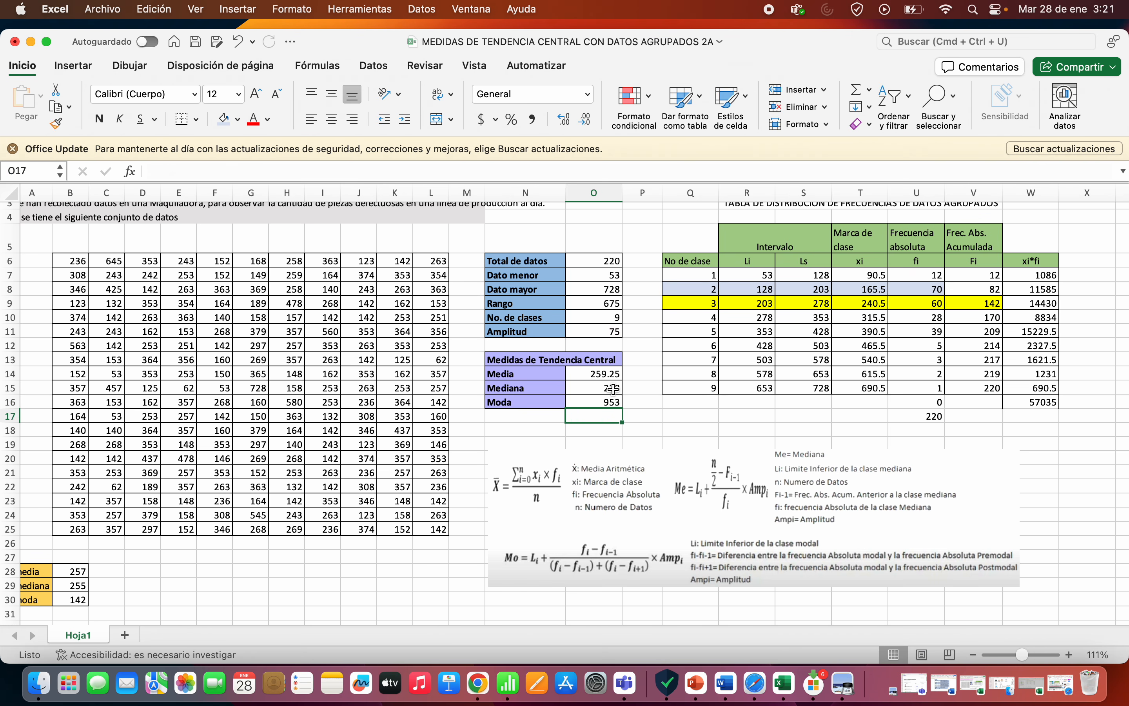
Group the denominator of the O16 mode formula with an extra opening parenthesis and accept the correction to =R8+((U8-U7)/((U8-U7)+(U8-U9))*O11)
{"action": "left_click", "coordinate": [601, 405]}
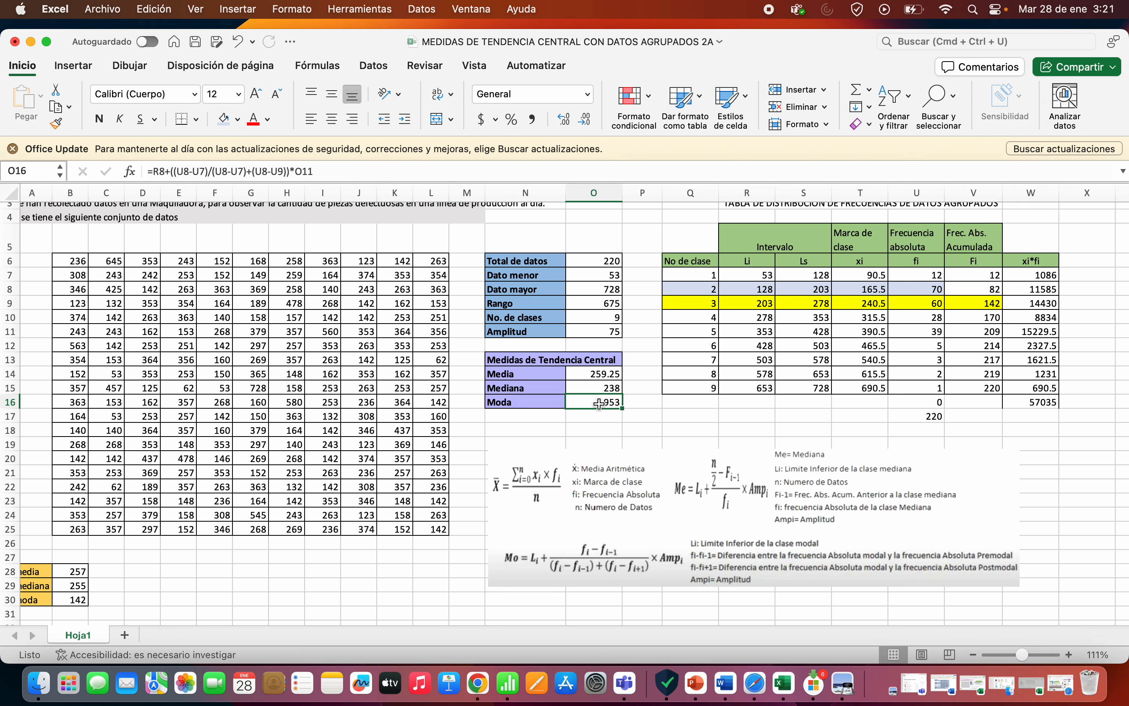
{"action": "double_click", "coordinate": [601, 404]}
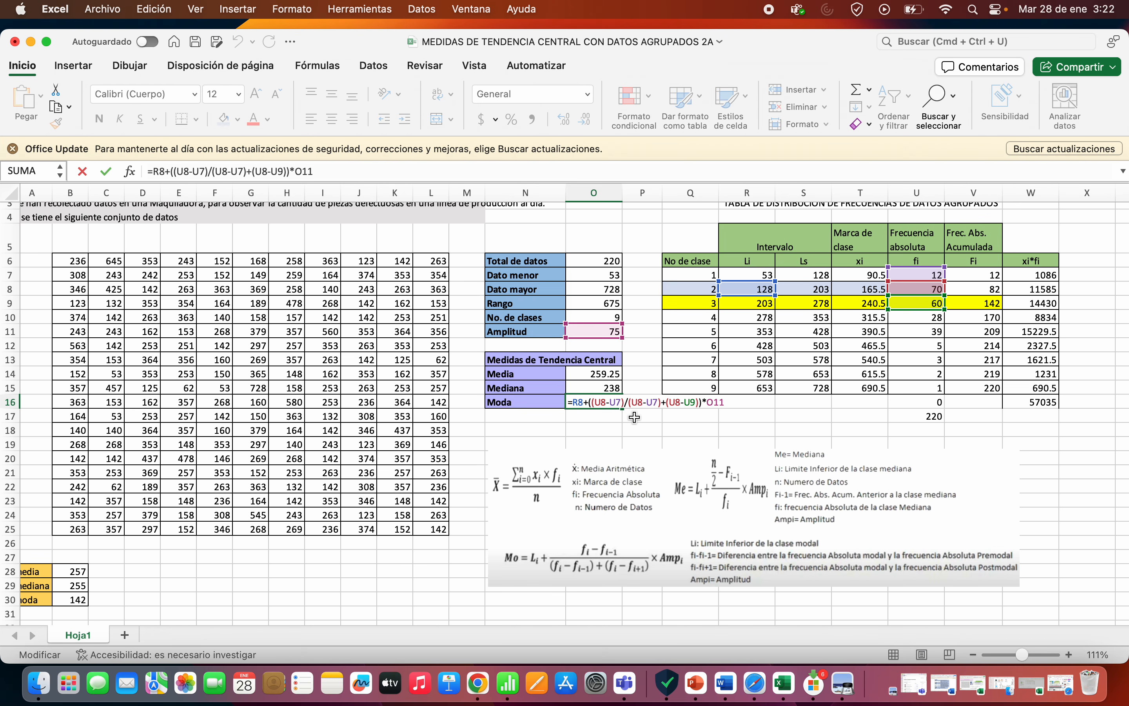
{"action": "type", "text": "("}
{"action": "key", "text": "Return"}
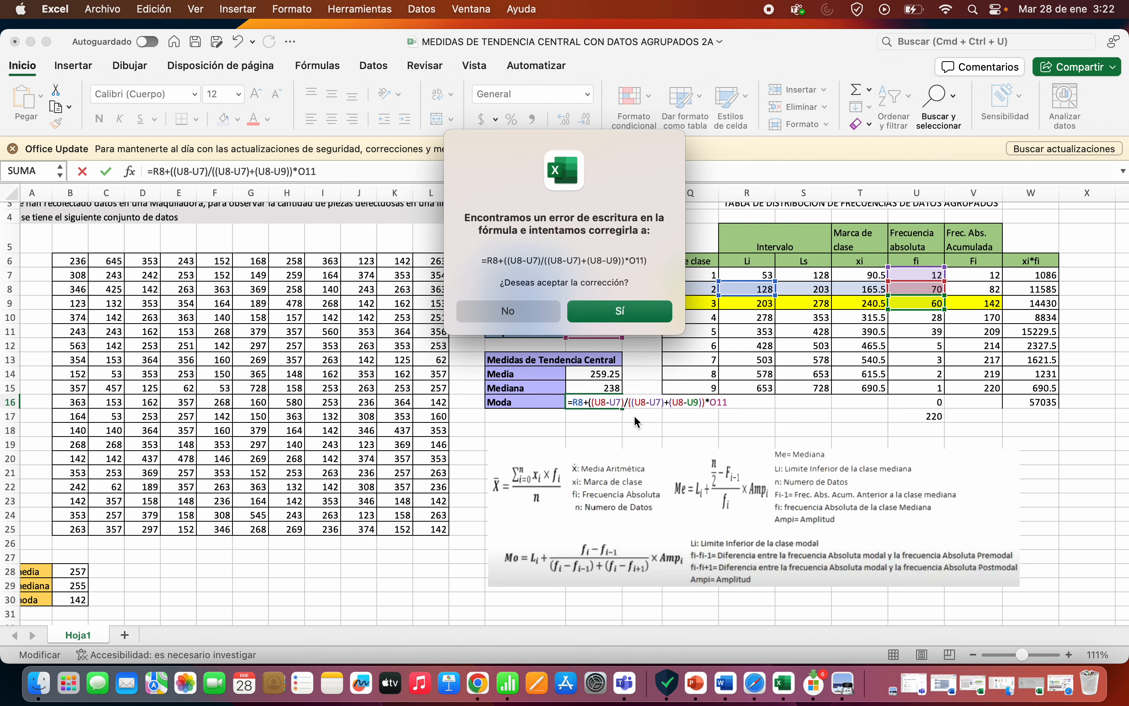
{"action": "left_click", "coordinate": [623, 309]}
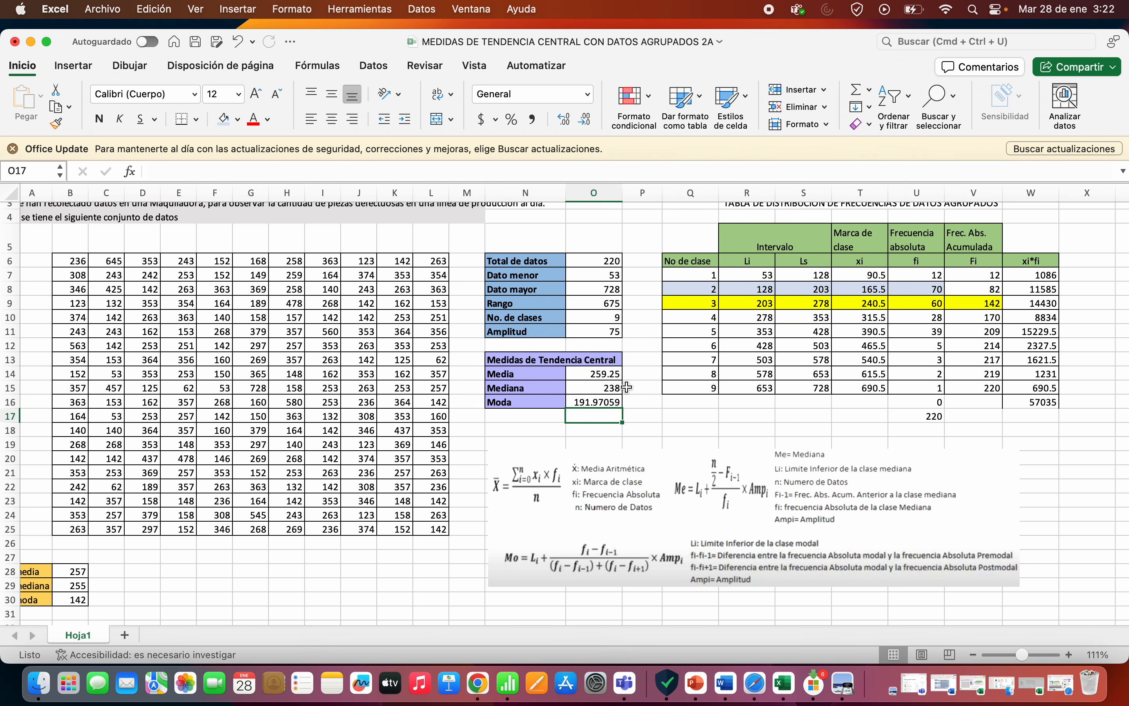
Examine the parentheses around the denominator in the O16 mode formula, leaving the formula as entered
{"action": "left_click", "coordinate": [610, 405]}
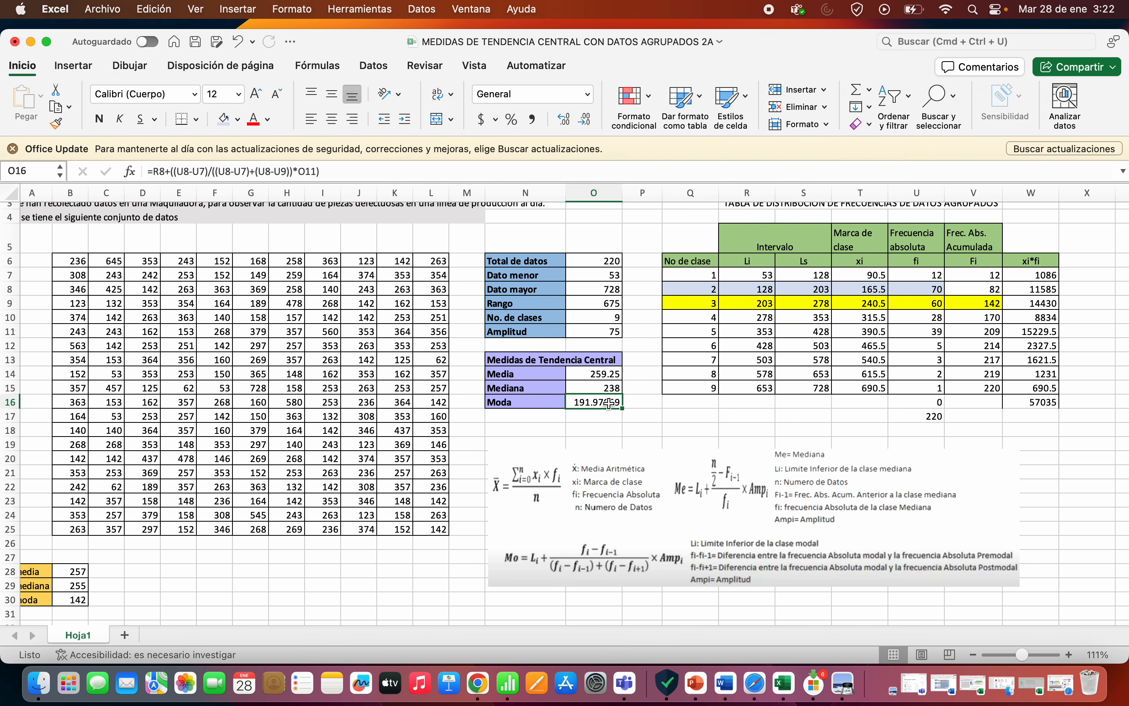
{"action": "double_click", "coordinate": [609, 404]}
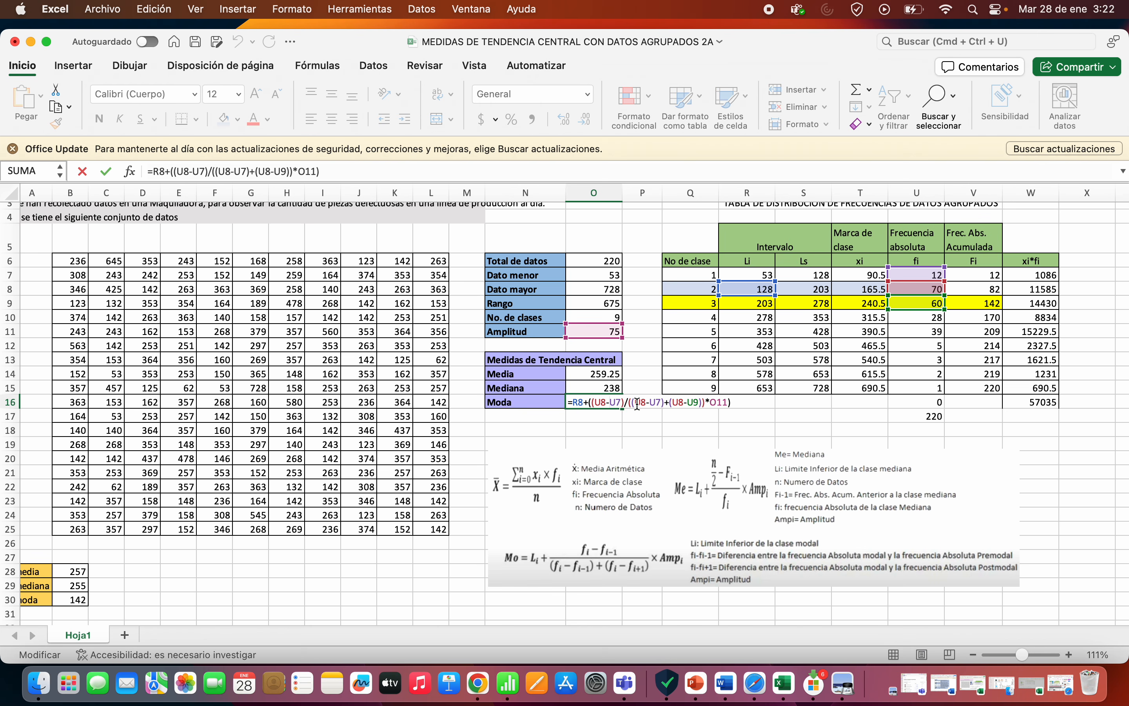
{"action": "left_click_drag", "start_coordinate": [629, 404], "coordinate": [634, 406]}
{"action": "left_click", "coordinate": [735, 402]}
{"action": "key", "text": "Return"}
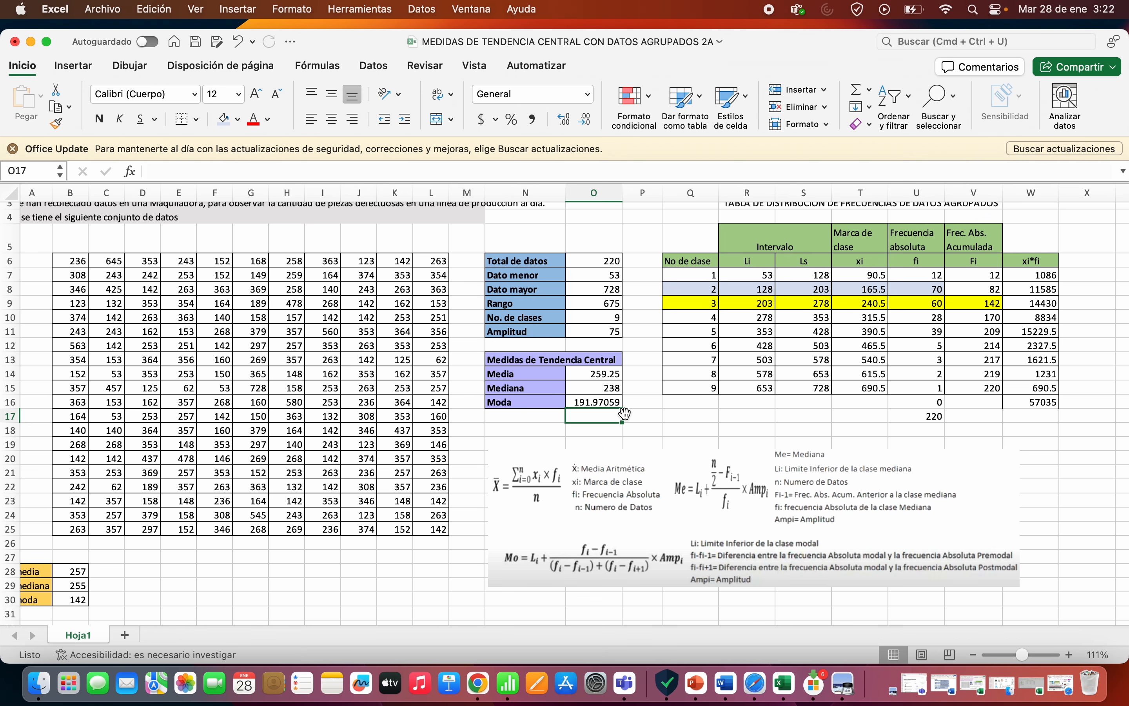
Reduce the mode value in O16 to two decimal places
{"action": "left_click", "coordinate": [607, 402]}
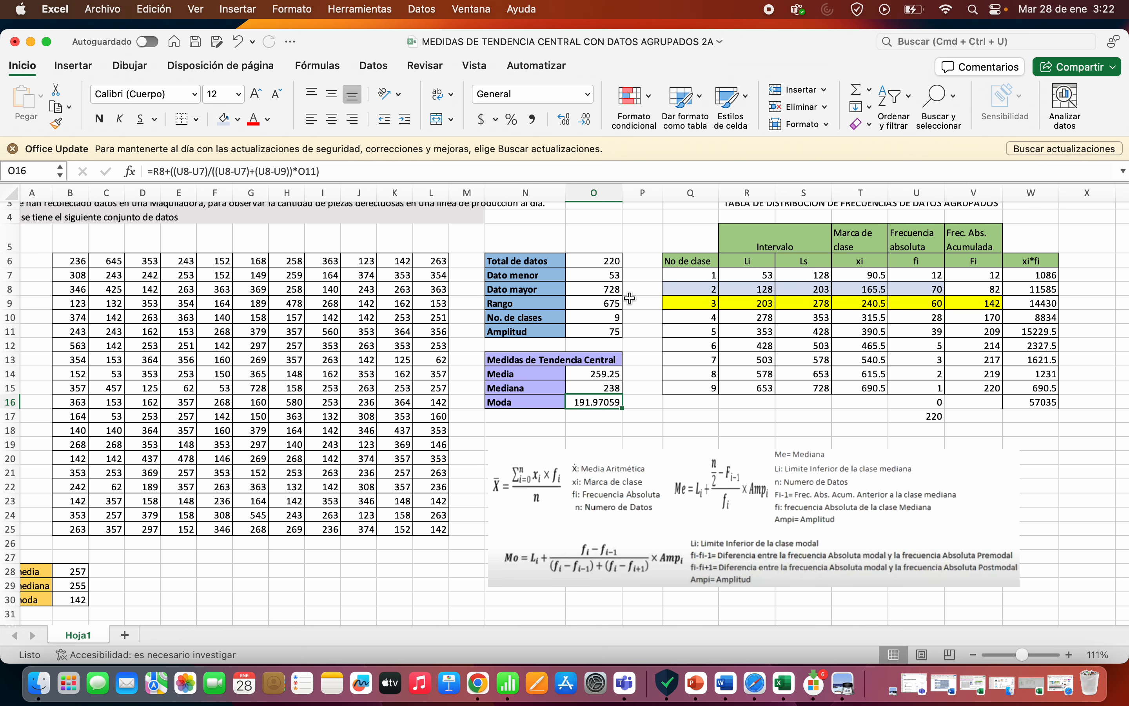
{"action": "left_click", "coordinate": [587, 123]}
{"action": "left_click", "coordinate": [587, 122]}
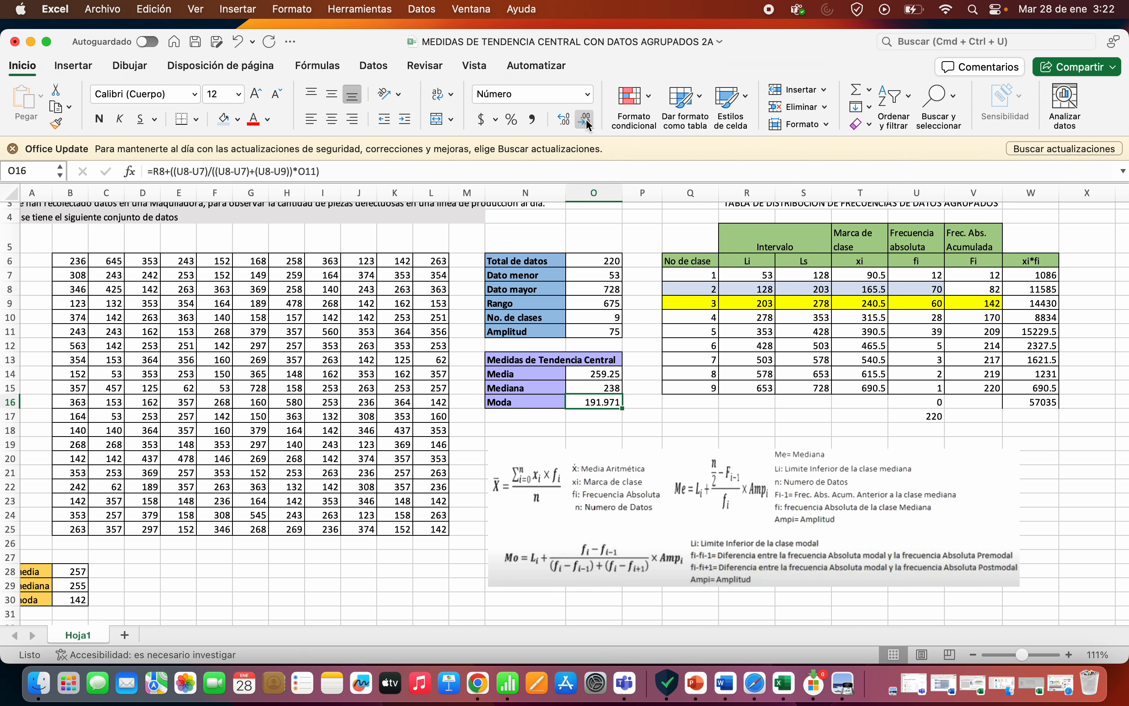
{"action": "left_click", "coordinate": [587, 123]}
{"action": "left_click", "coordinate": [662, 419]}
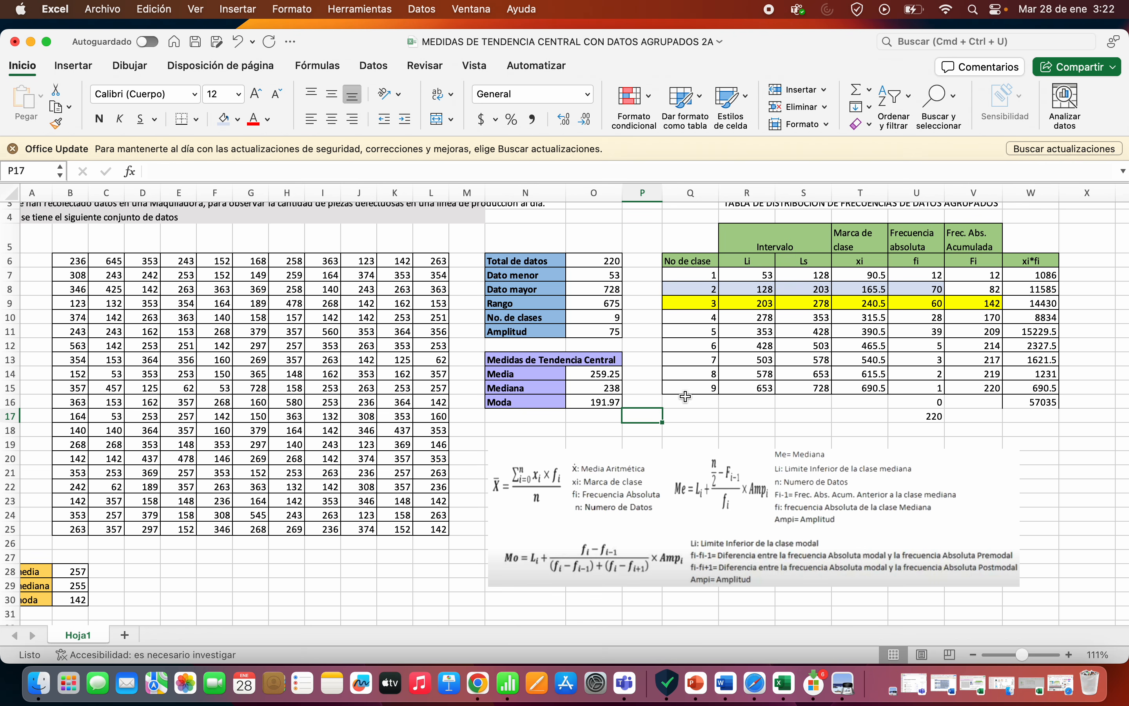
Review the Medidas de Tendencia Central results together with the formula images and the grouped frequency table
{"action": "scroll", "coordinate": [686, 397], "scroll_direction": "up", "scroll_amount": 3}
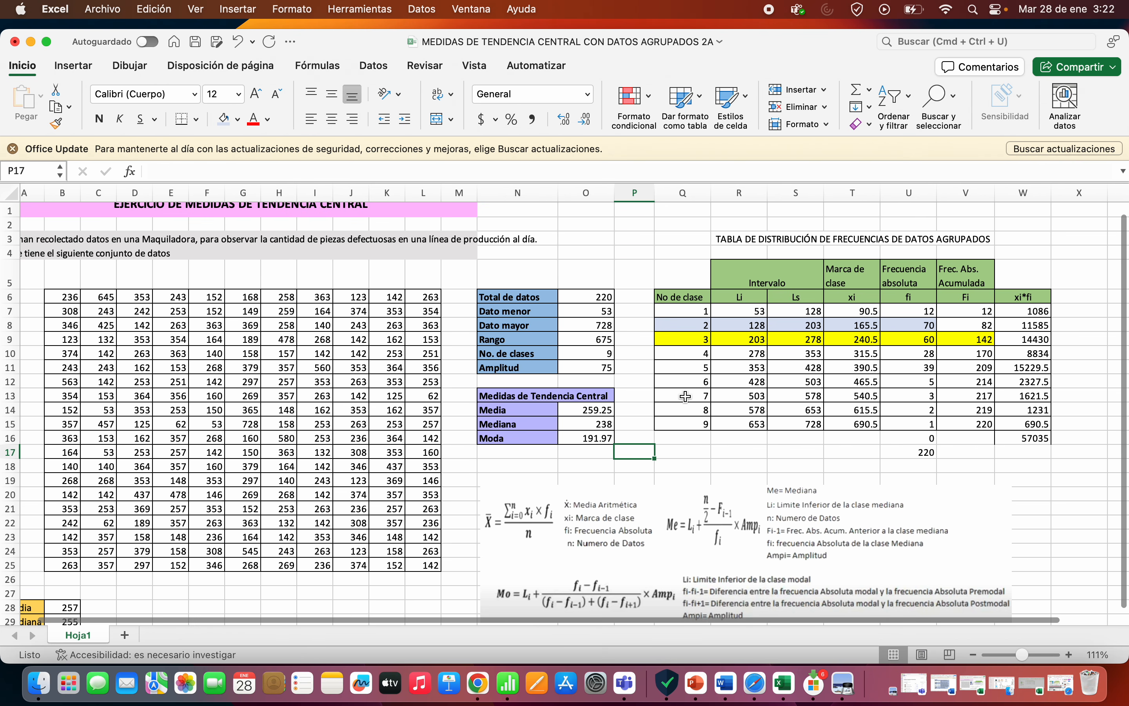
{"action": "scroll", "coordinate": [686, 397], "scroll_direction": "left", "scroll_amount": 1}
{"action": "left_click_drag", "start_coordinate": [528, 409], "coordinate": [591, 446]}
{"action": "left_click", "coordinate": [633, 475]}
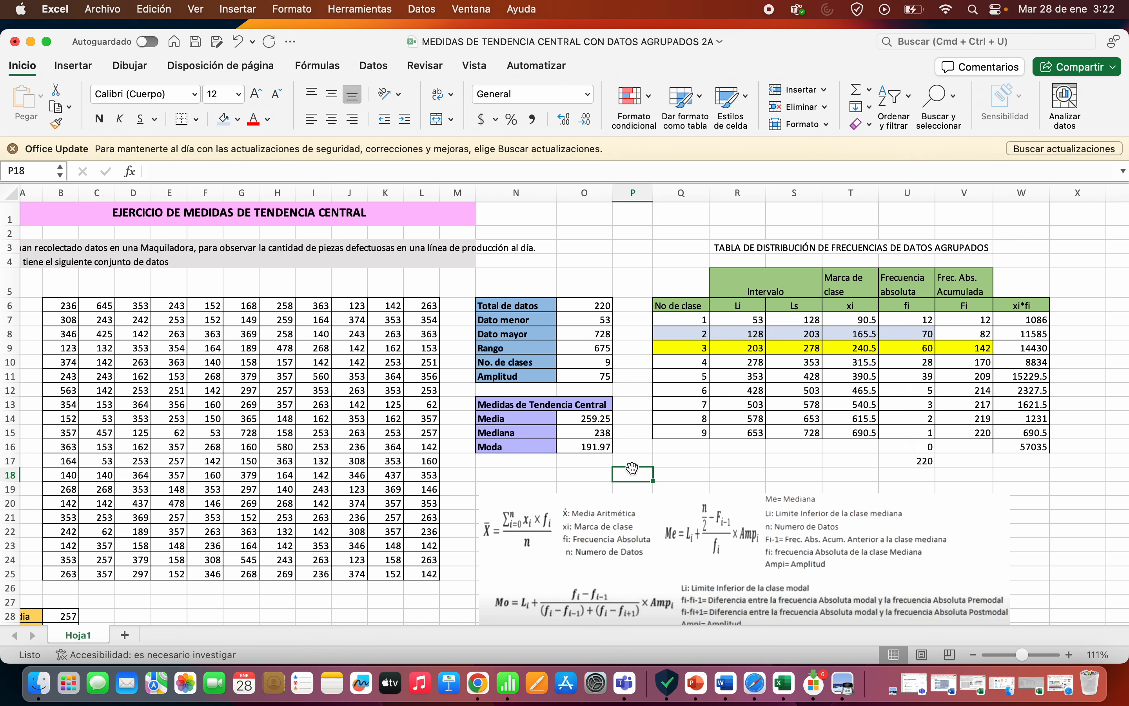
{"action": "scroll", "coordinate": [700, 488], "scroll_direction": "down", "scroll_amount": 2}
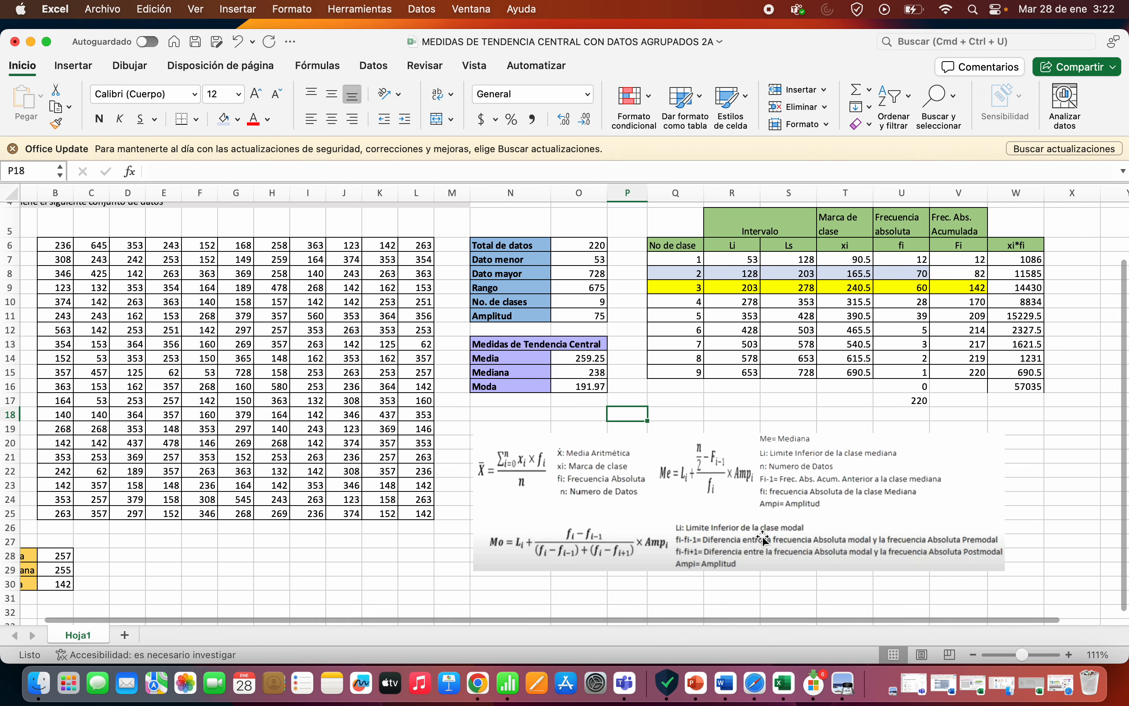
{"action": "scroll", "coordinate": [671, 402], "scroll_direction": "up", "scroll_amount": 4}
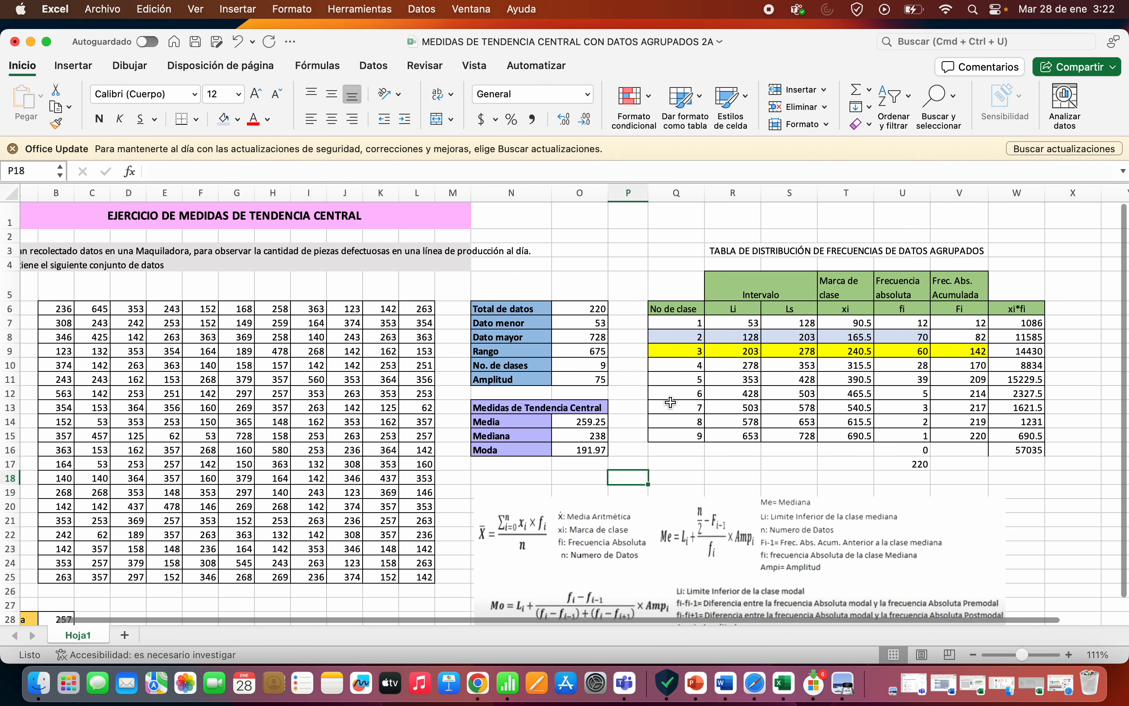